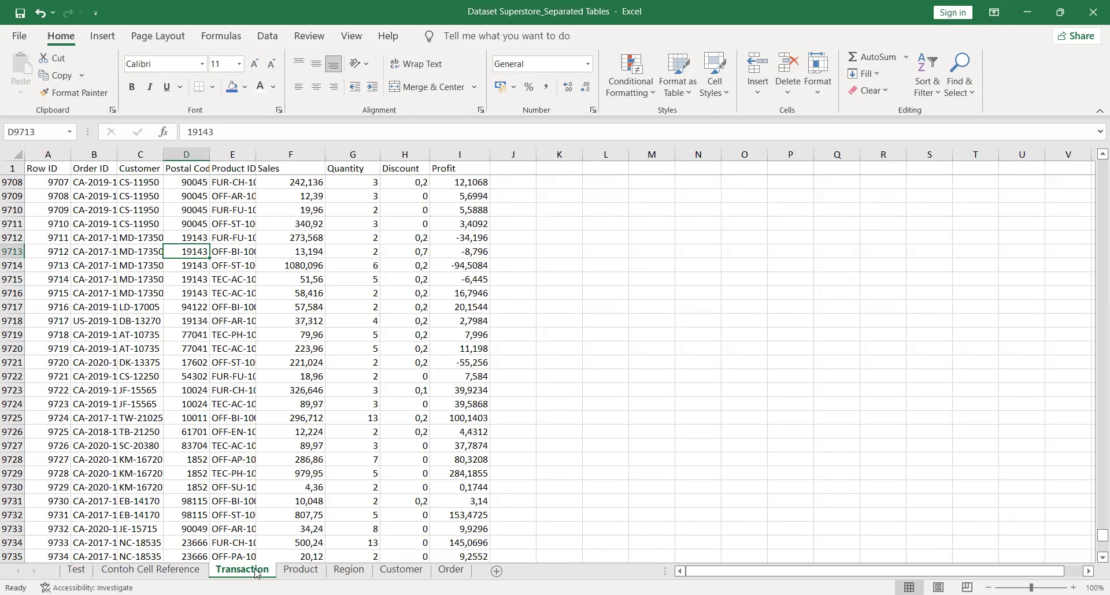
Look through the Product, Region, Customer, Order, Transaction and Contoh Cell Reference sheets, and finish on the Test sheet
{"action": "left_click", "coordinate": [301, 570]}
{"action": "left_click", "coordinate": [353, 574]}
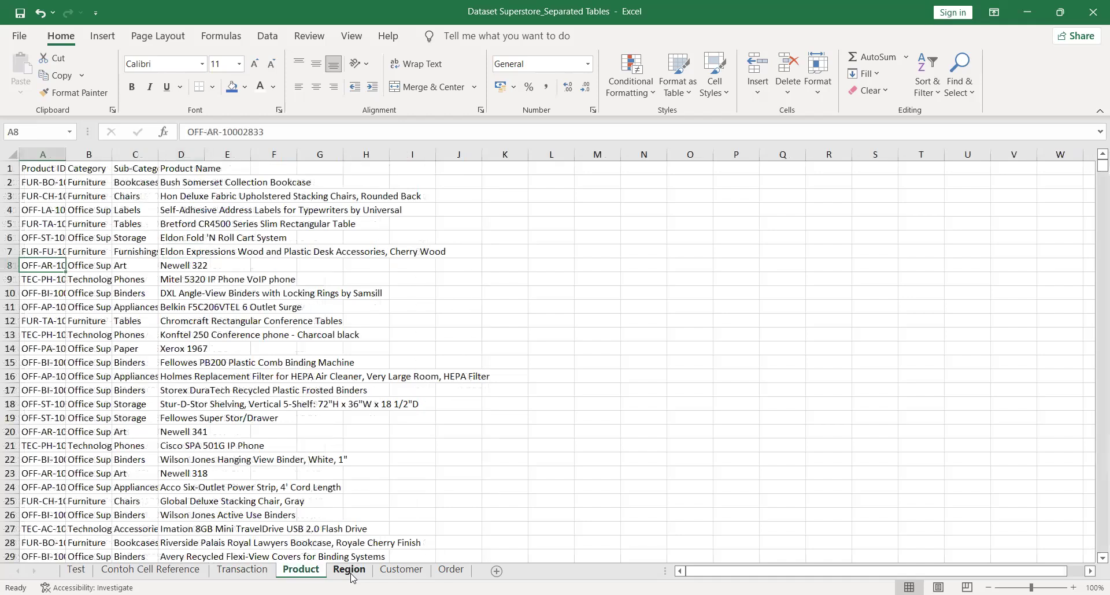
{"action": "left_click", "coordinate": [398, 574]}
{"action": "left_click", "coordinate": [451, 570]}
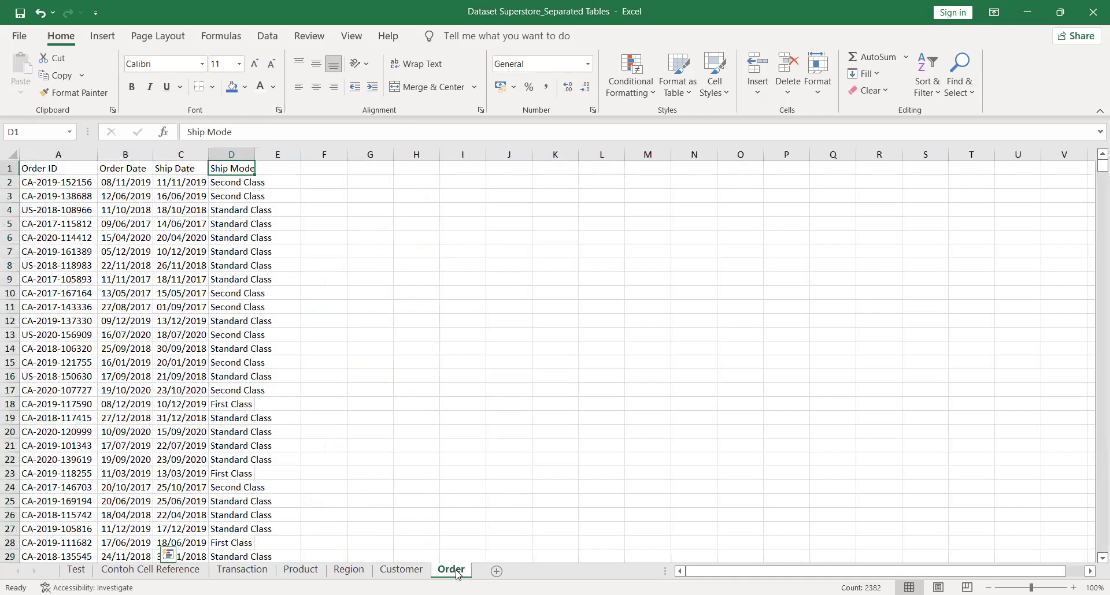
{"action": "left_click", "coordinate": [263, 571]}
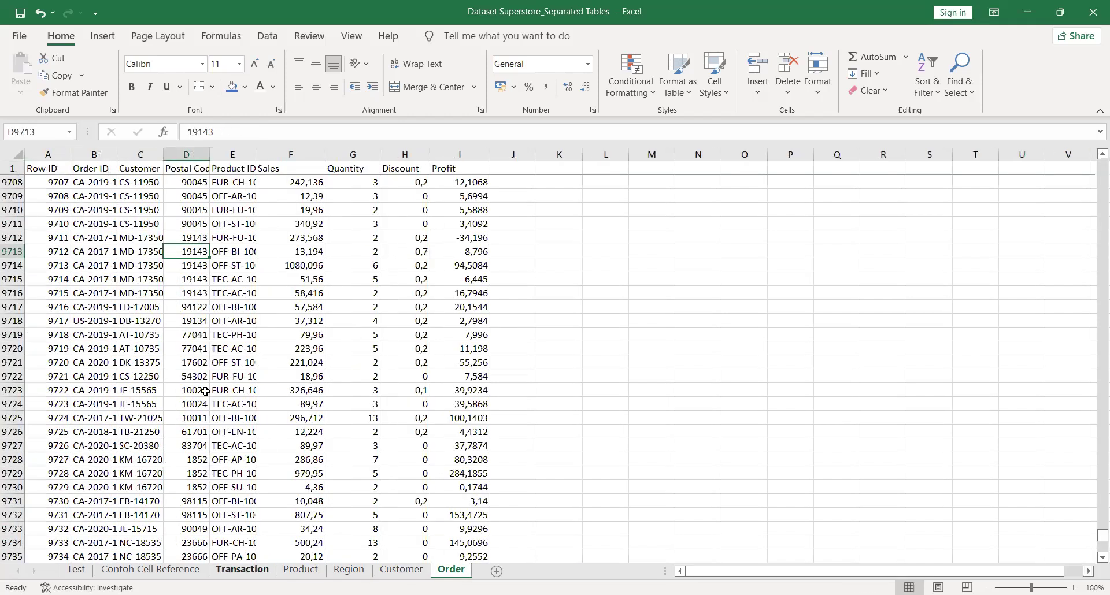
{"action": "scroll", "coordinate": [205, 391], "scroll_direction": "up", "scroll_amount": 12}
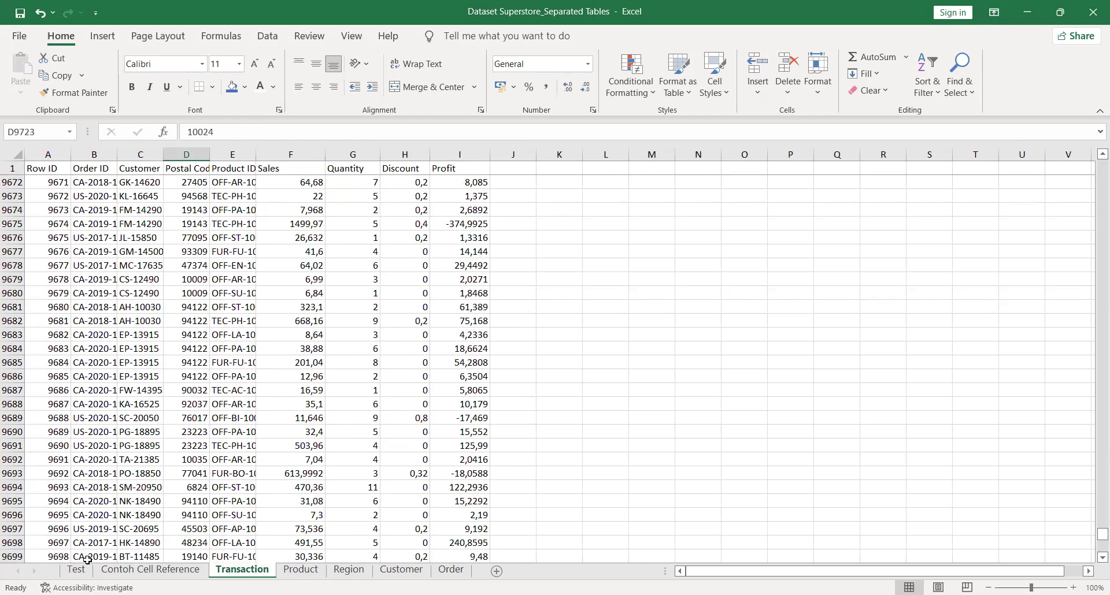
{"action": "left_click", "coordinate": [115, 571]}
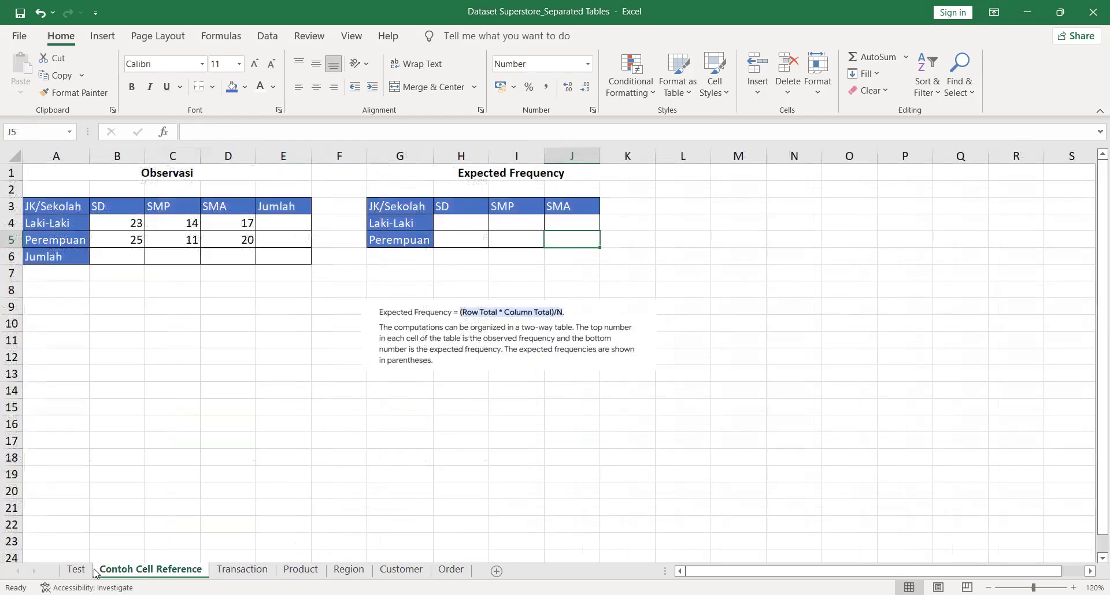
{"action": "left_click", "coordinate": [77, 570]}
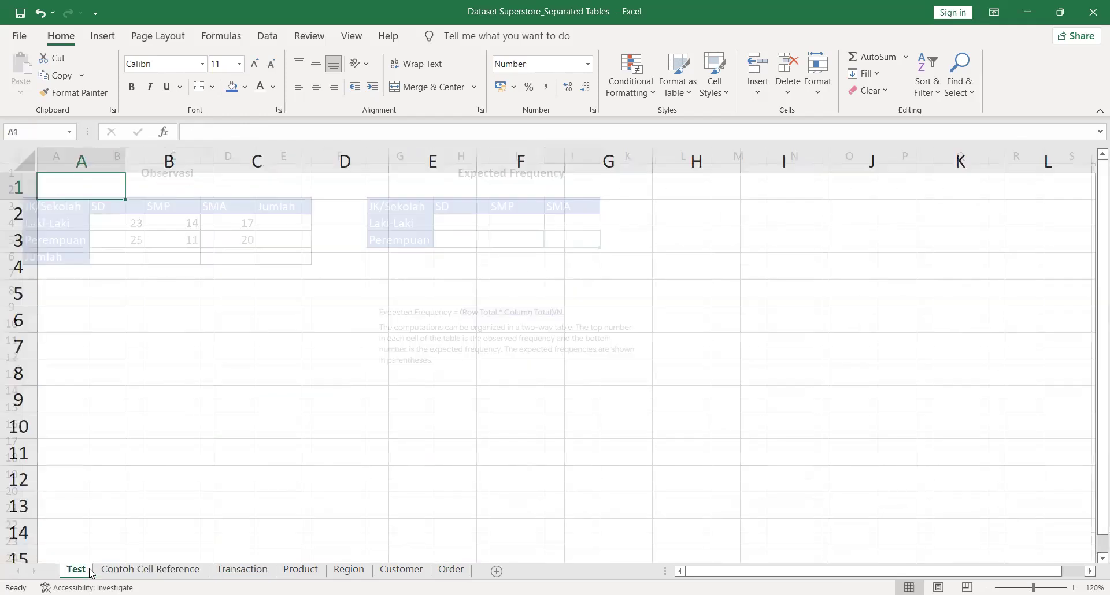
{"action": "left_click", "coordinate": [110, 570]}
{"action": "left_click", "coordinate": [76, 571]}
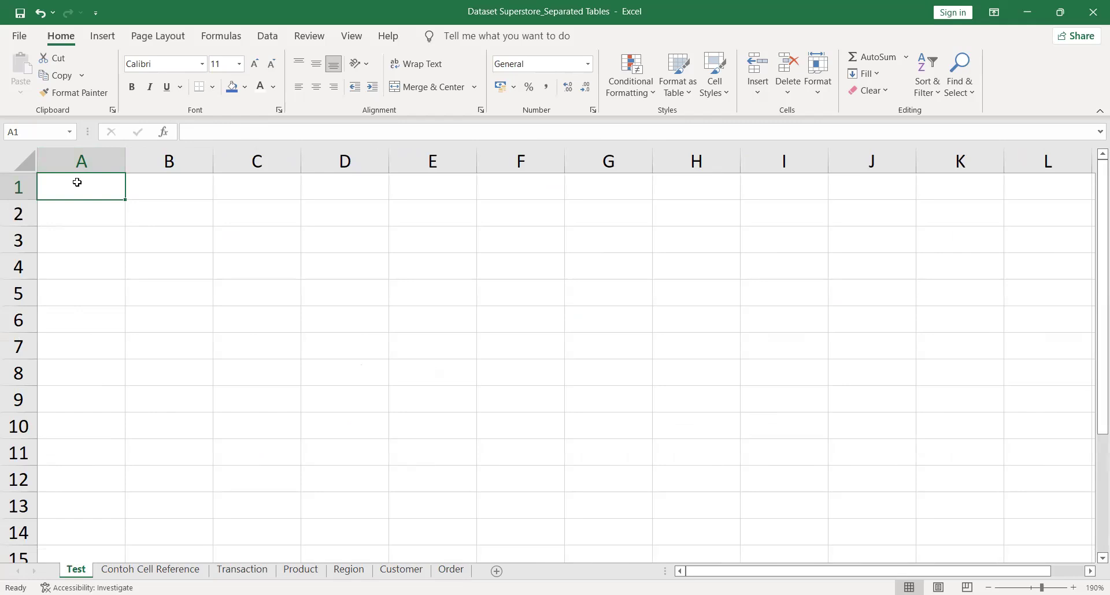
{"action": "left_click_drag", "start_coordinate": [77, 182], "coordinate": [265, 263]}
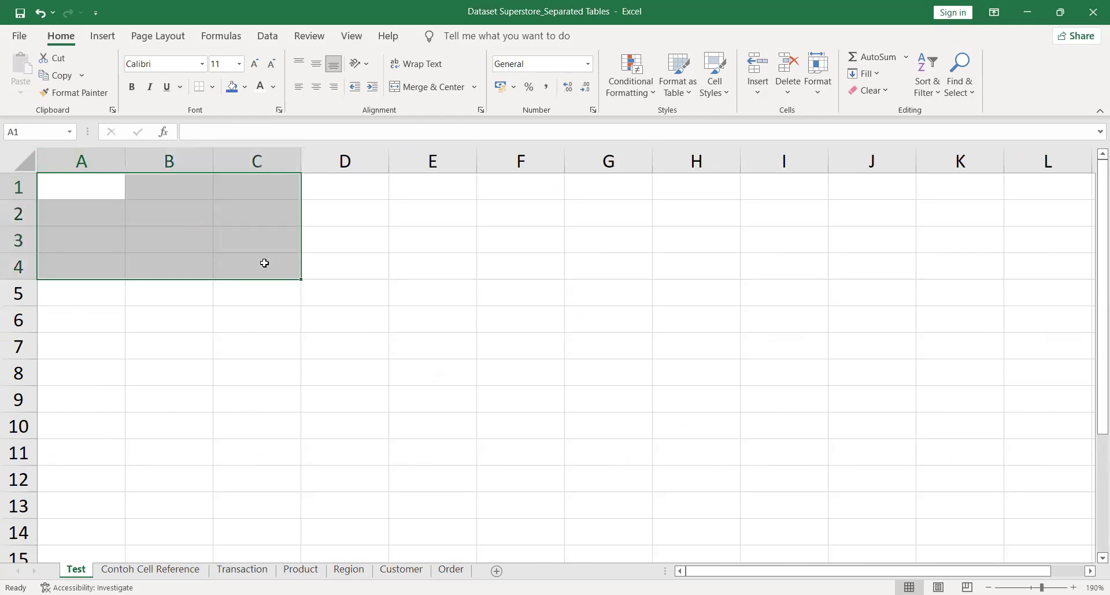
{"action": "left_click", "coordinate": [263, 261]}
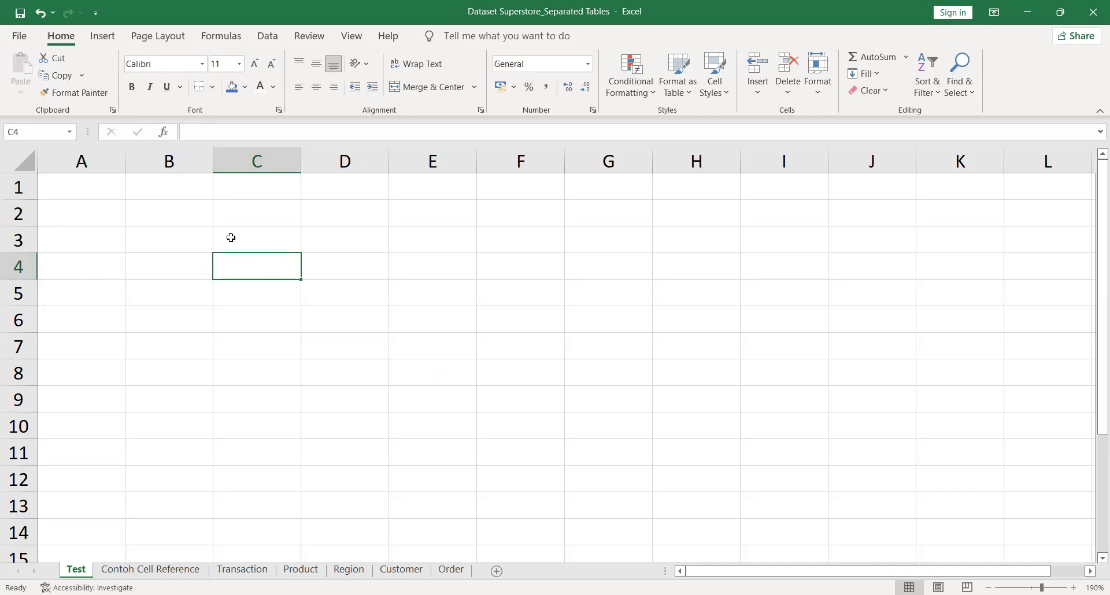
{"action": "left_click", "coordinate": [167, 215]}
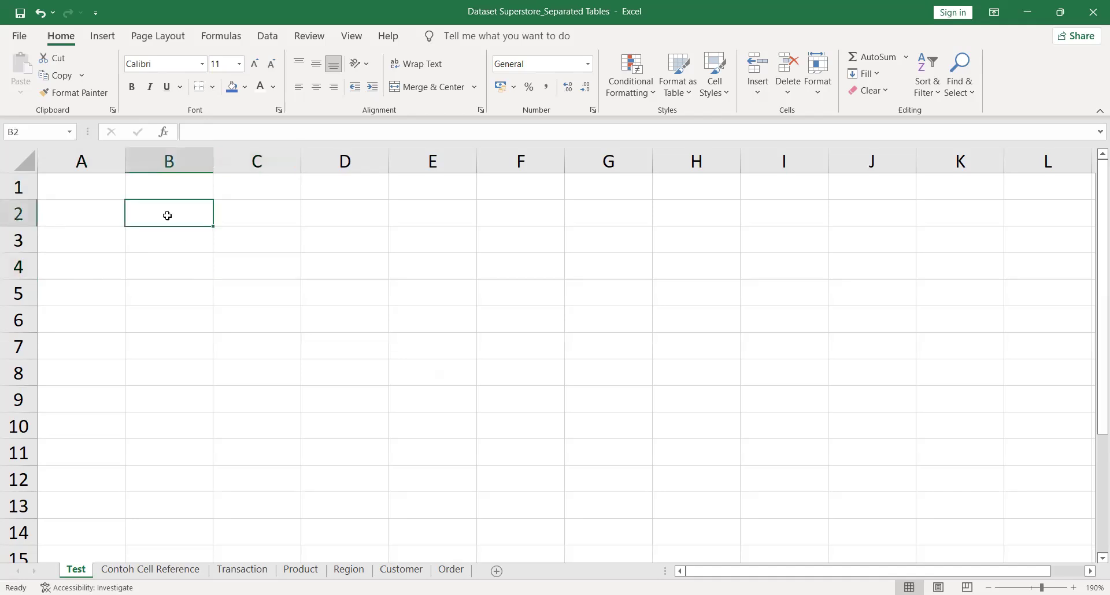
{"action": "left_click", "coordinate": [402, 288]}
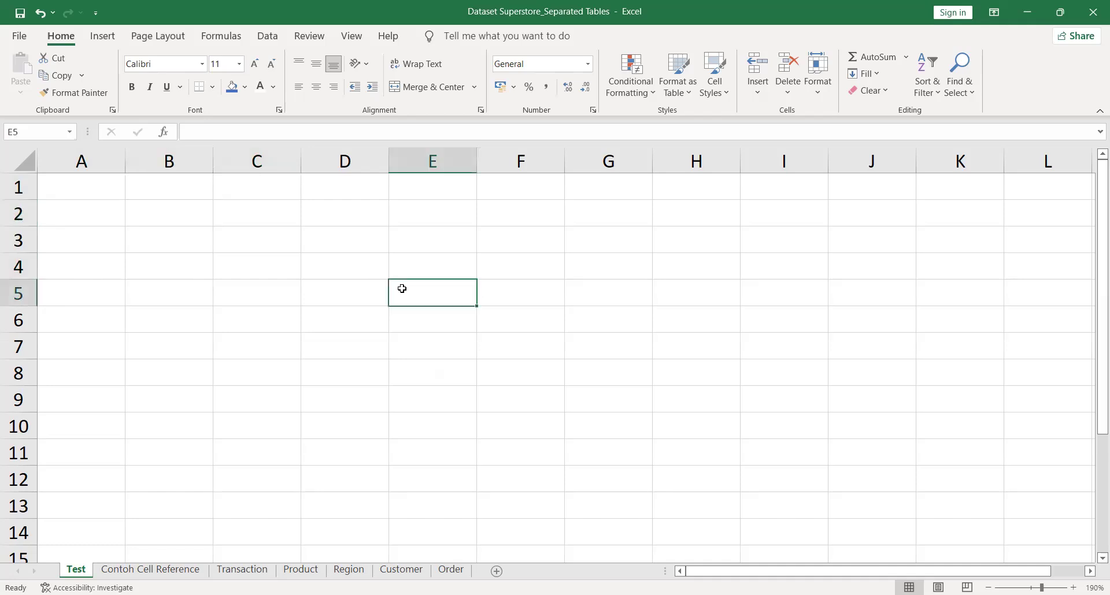
Enter the text "hai" in cells A1 and D1 of the Test sheet
{"action": "left_click", "coordinate": [90, 184]}
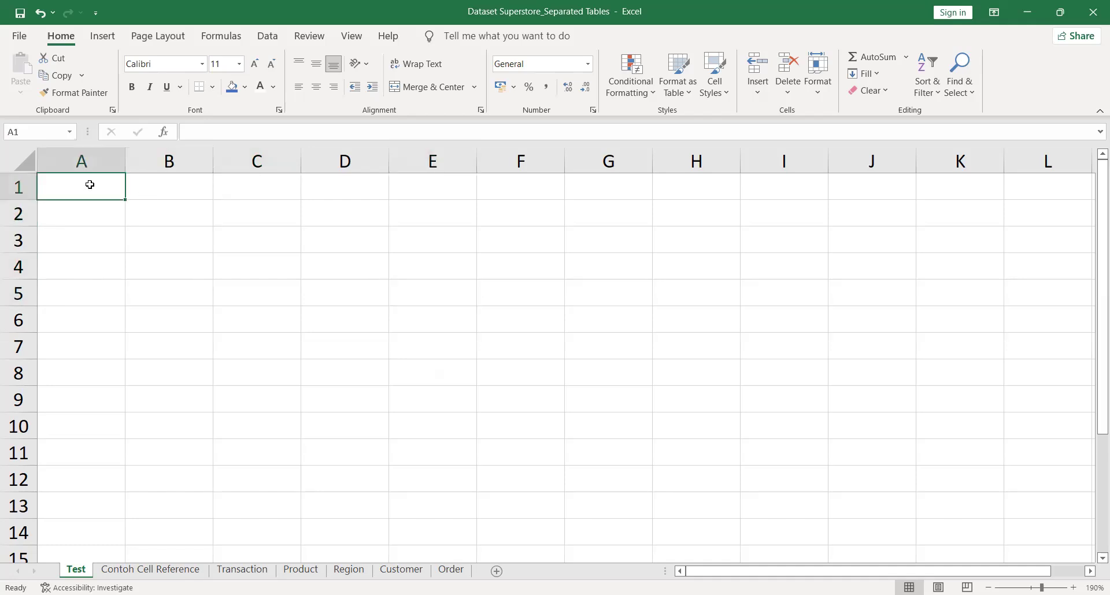
{"action": "type", "text": "hai"}
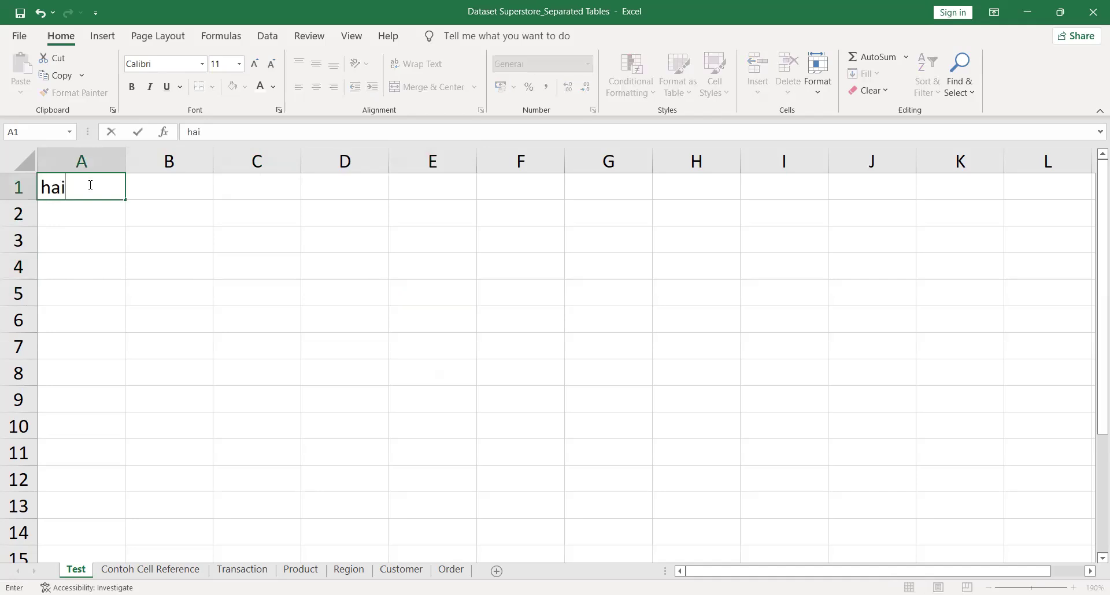
{"action": "key", "text": "Return"}
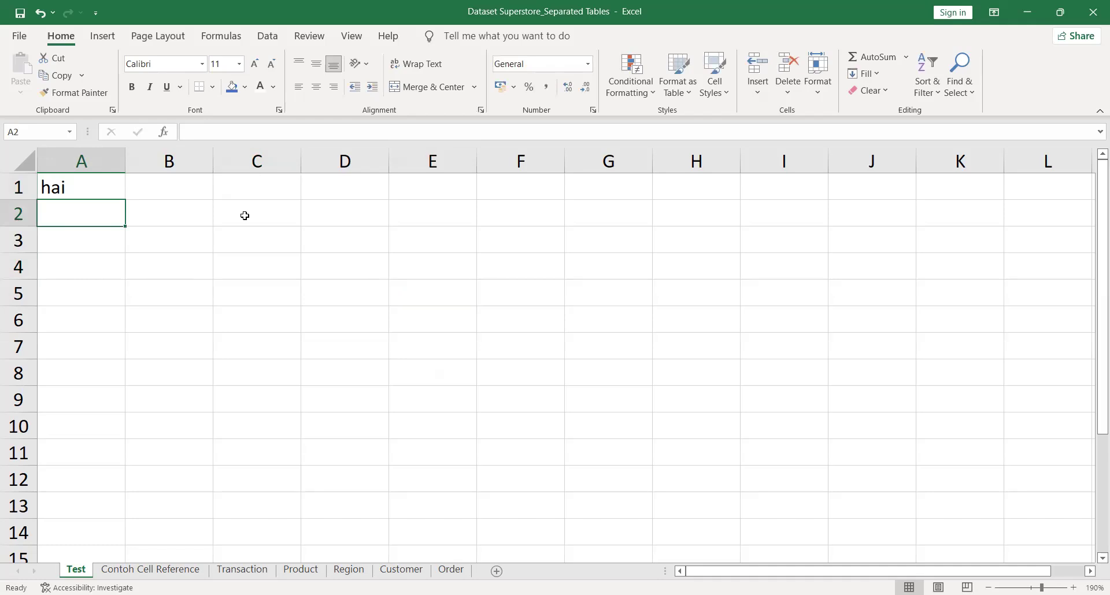
{"action": "left_click", "coordinate": [355, 188]}
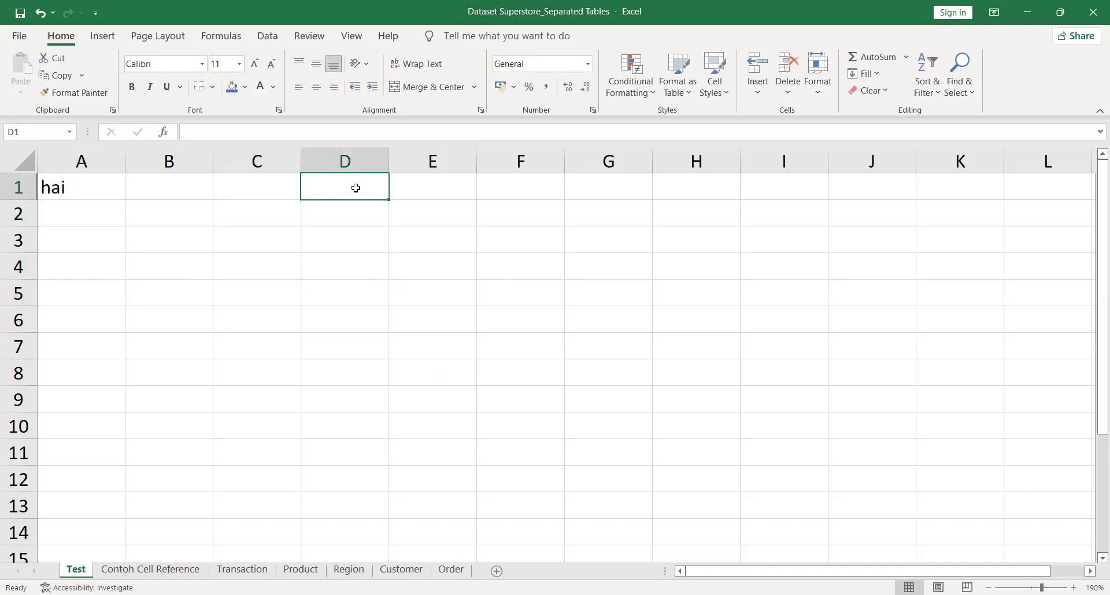
{"action": "type", "text": "hai"}
{"action": "key", "text": "Return"}
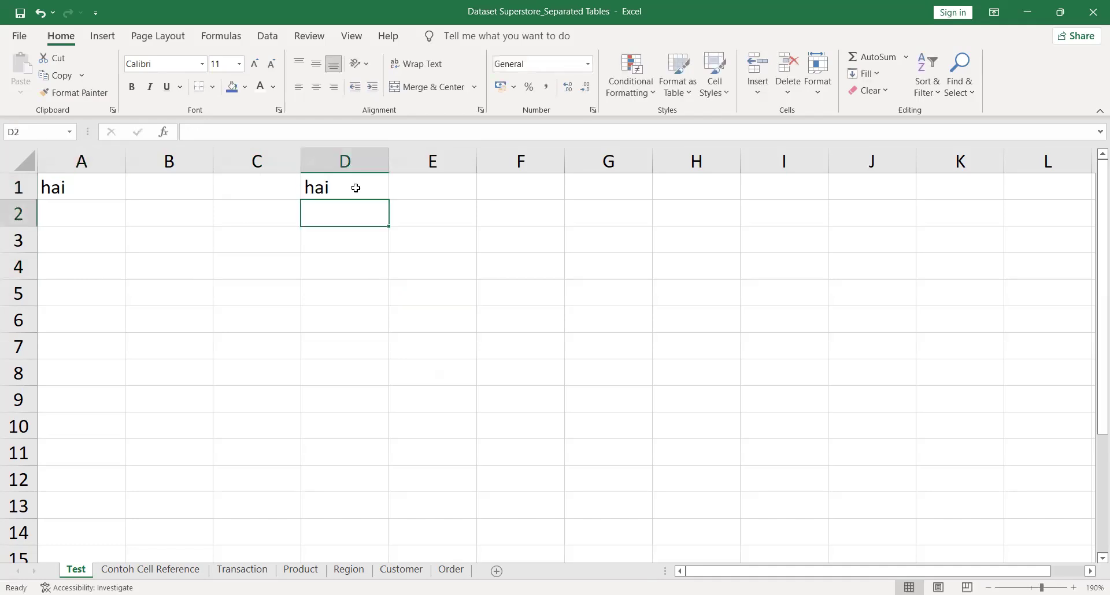
Replace the content of cell D1 with the formula =A1
{"action": "left_click", "coordinate": [303, 184]}
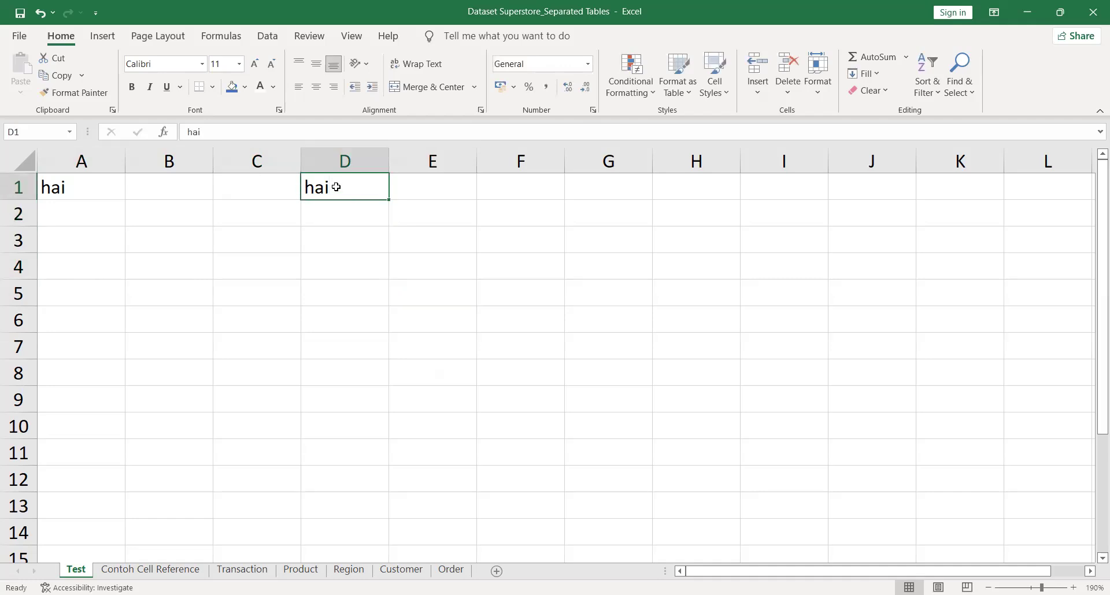
{"action": "key", "text": "Delete"}
{"action": "type", "text": "="}
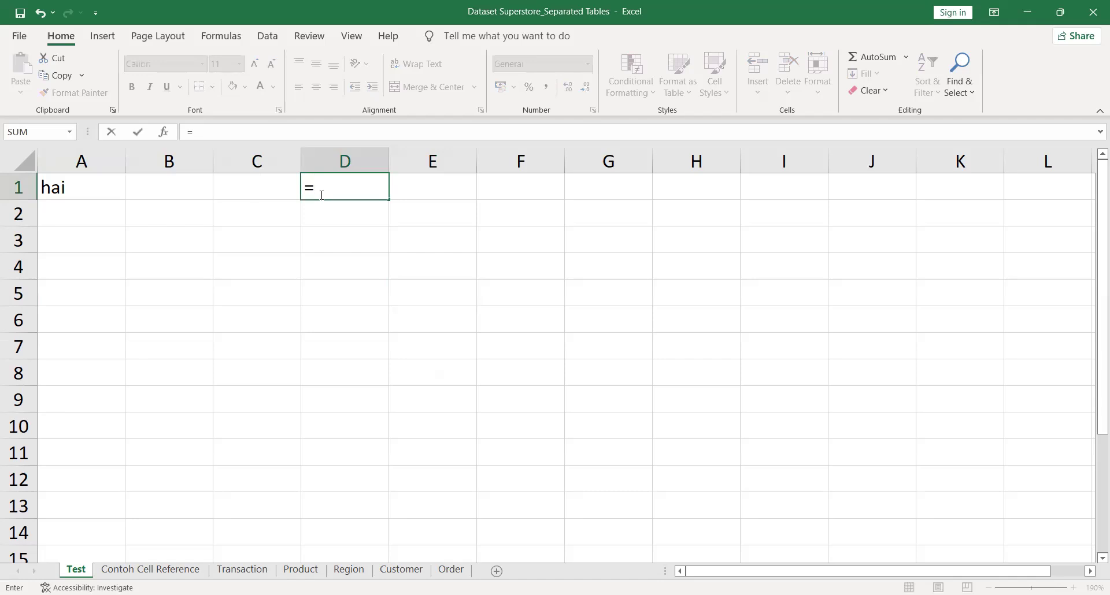
{"action": "left_click", "coordinate": [109, 189]}
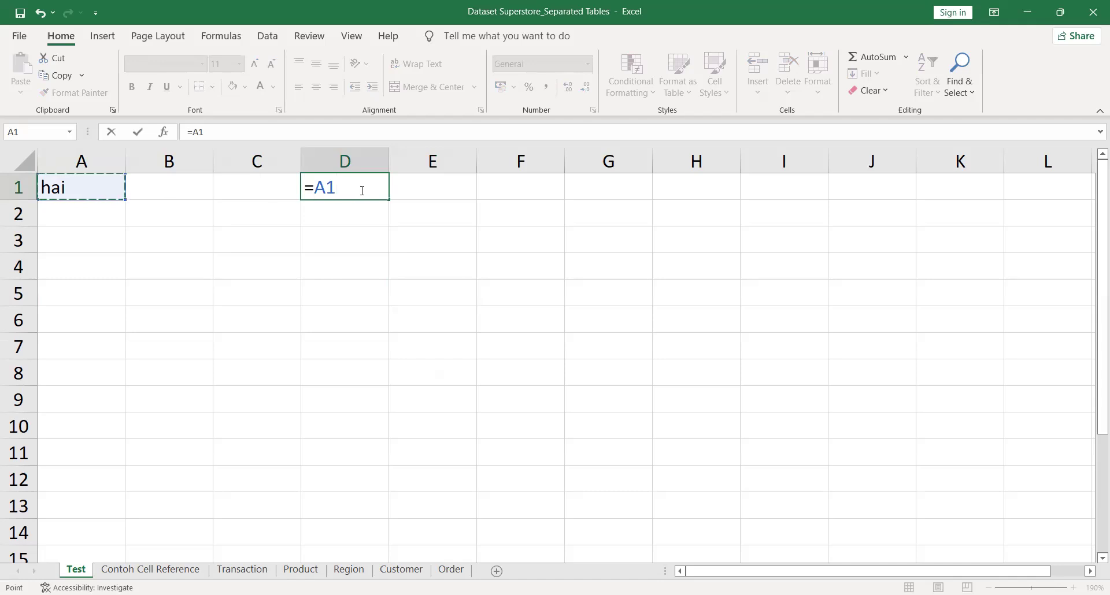
{"action": "key", "text": "Return"}
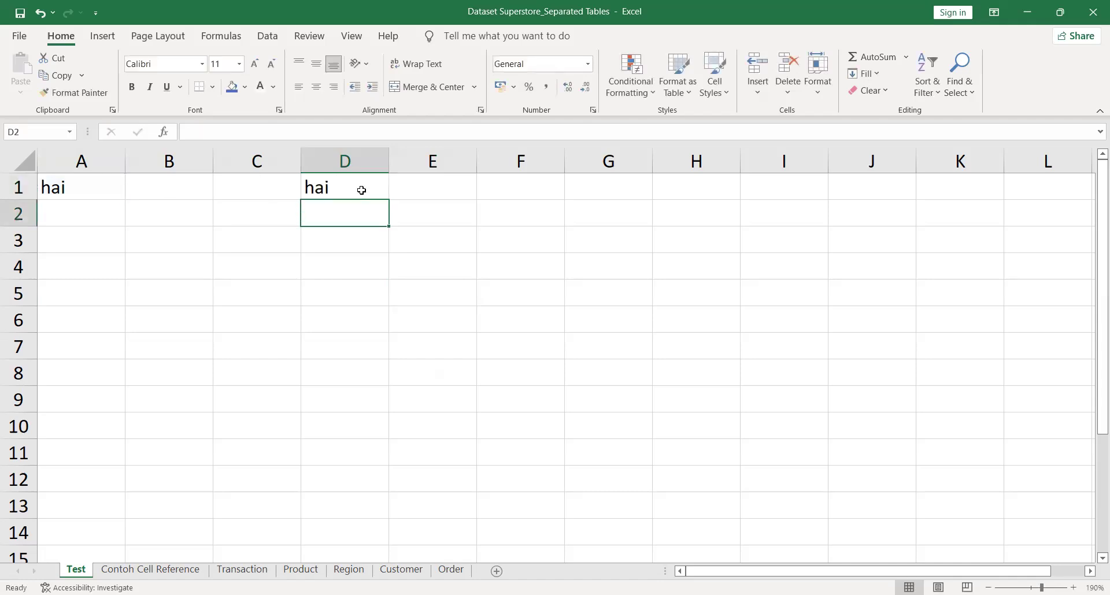
Test the reference by changing cell A1 to "halo" and to "selamat siang"
{"action": "left_click", "coordinate": [87, 190]}
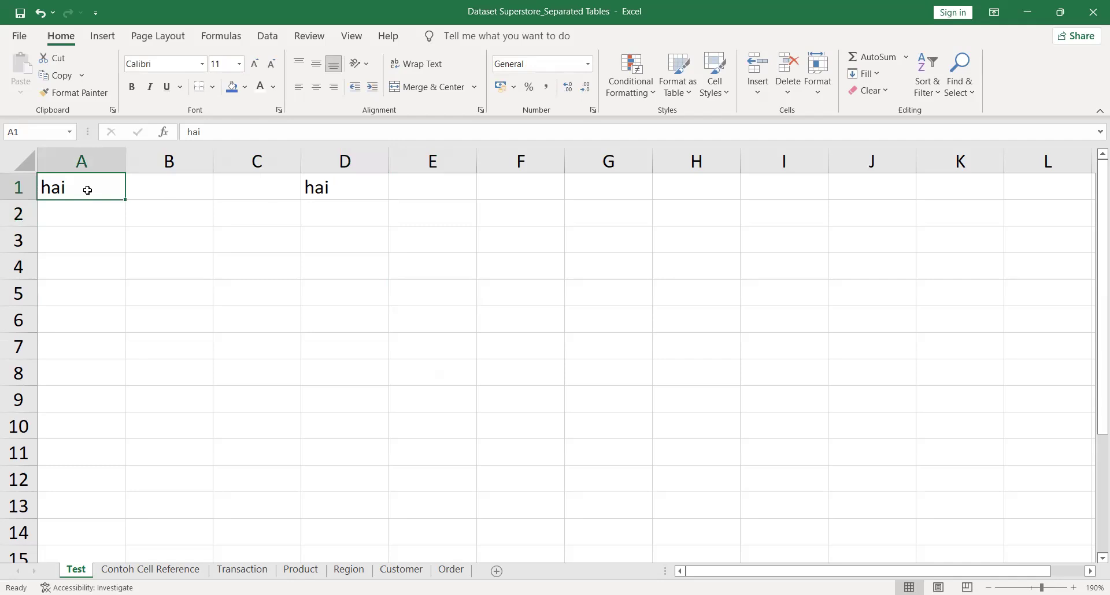
{"action": "type", "text": "halo"}
{"action": "key", "text": "Return"}
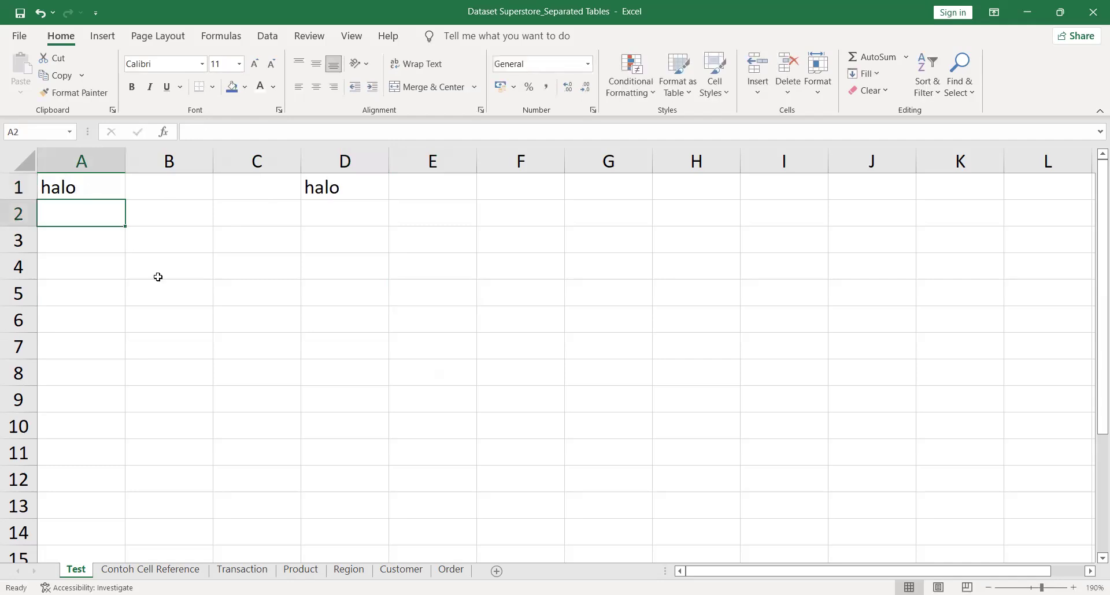
{"action": "left_click", "coordinate": [99, 182]}
{"action": "type", "text": "selamat siang"}
{"action": "key", "text": "Return"}
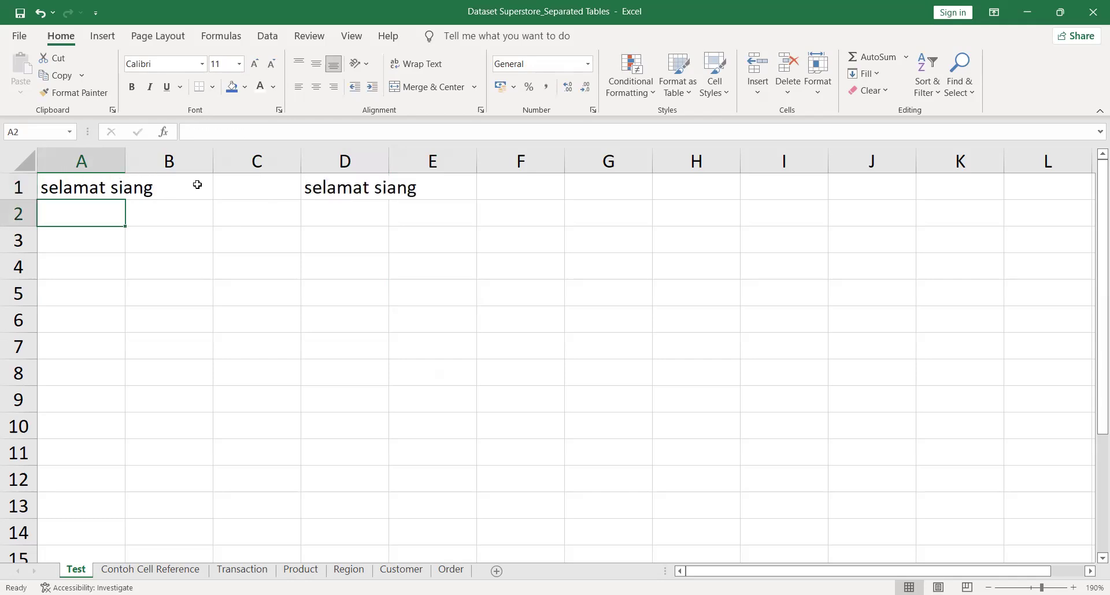
Clear cell A1 and enter "hi" in it
{"action": "left_click", "coordinate": [99, 189]}
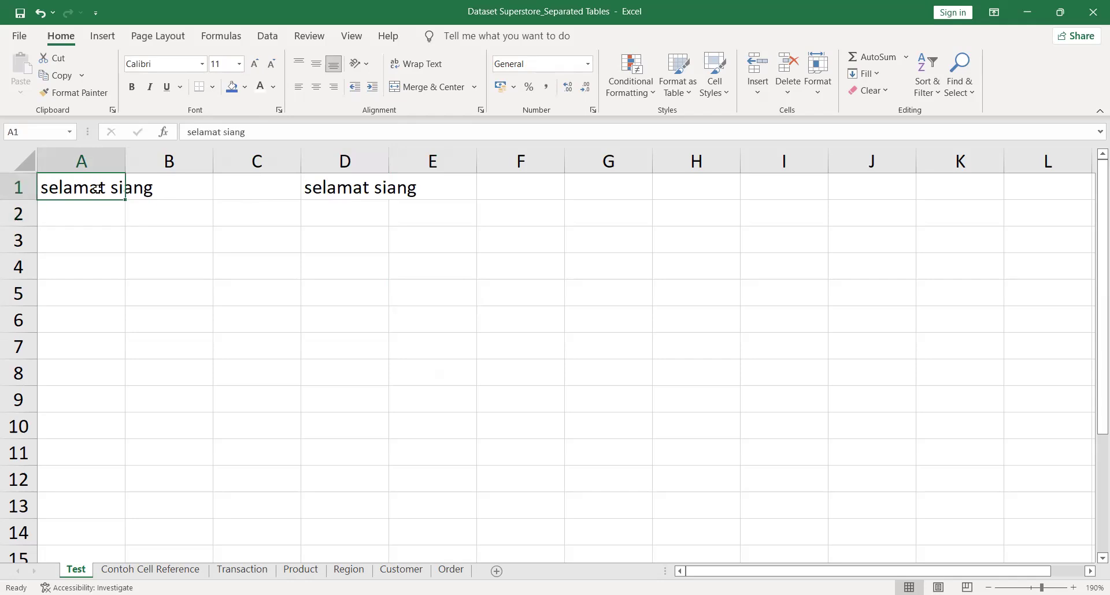
{"action": "key", "text": "Delete"}
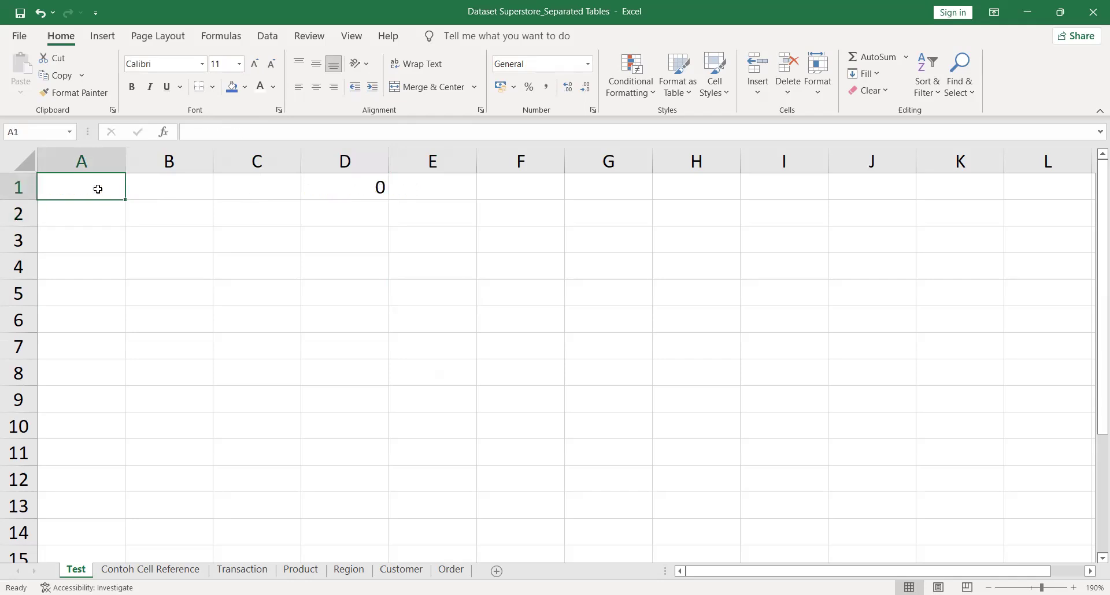
{"action": "type", "text": "hi"}
{"action": "key", "text": "Return"}
Replace the text in cell A1 with "hello world"
{"action": "left_click", "coordinate": [99, 189]}
{"action": "type", "text": "hello world"}
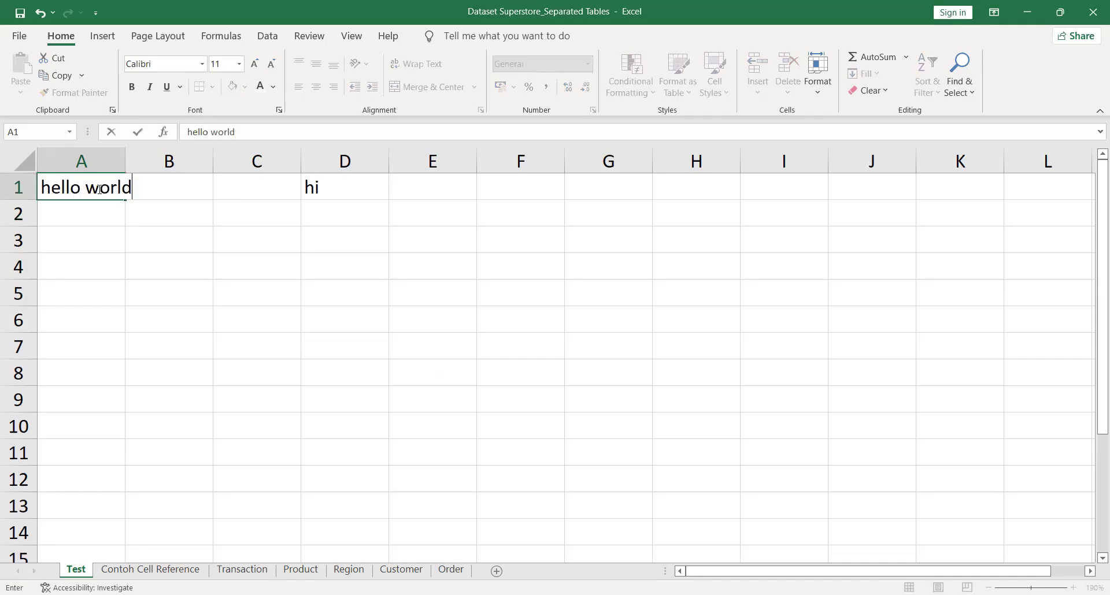
{"action": "key", "text": "Return"}
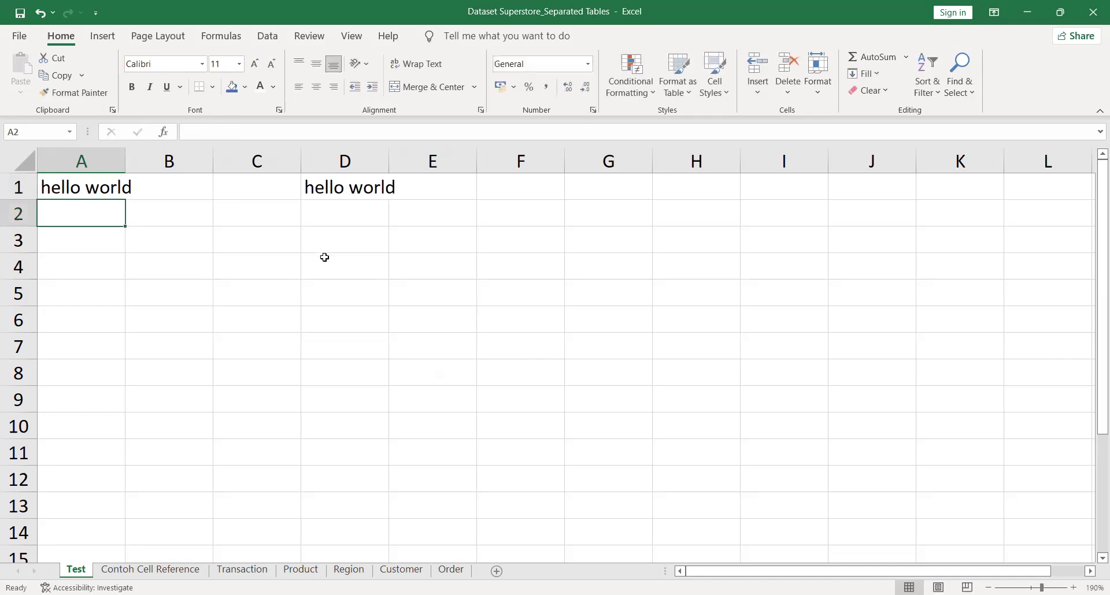
Copy the formula in cell D1 and paste it into cells E1 to G1
{"action": "left_click", "coordinate": [338, 190]}
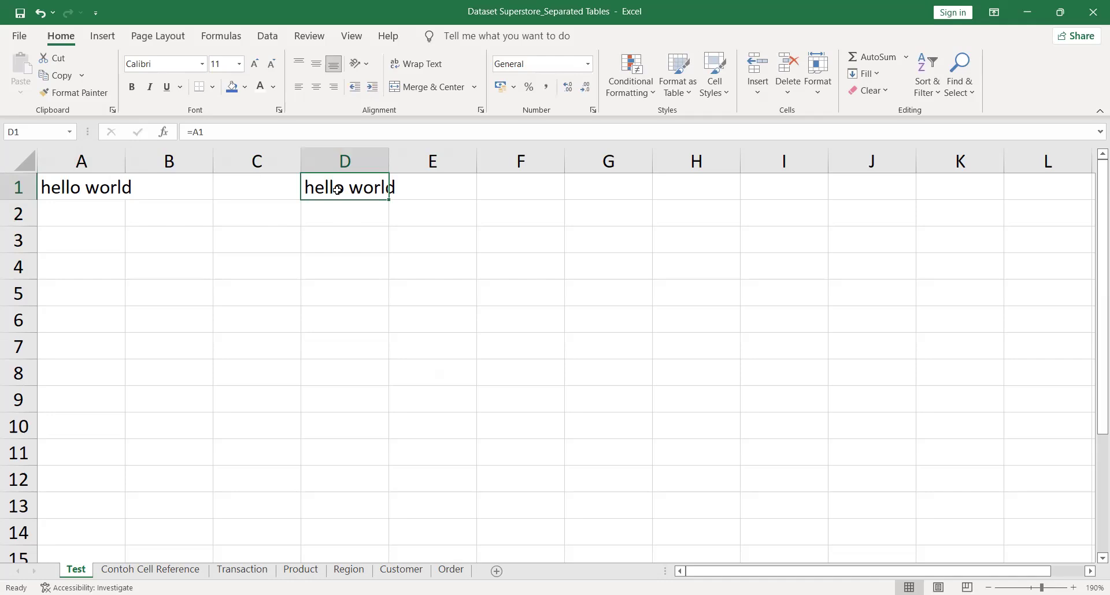
{"action": "key", "text": "ctrl+c"}
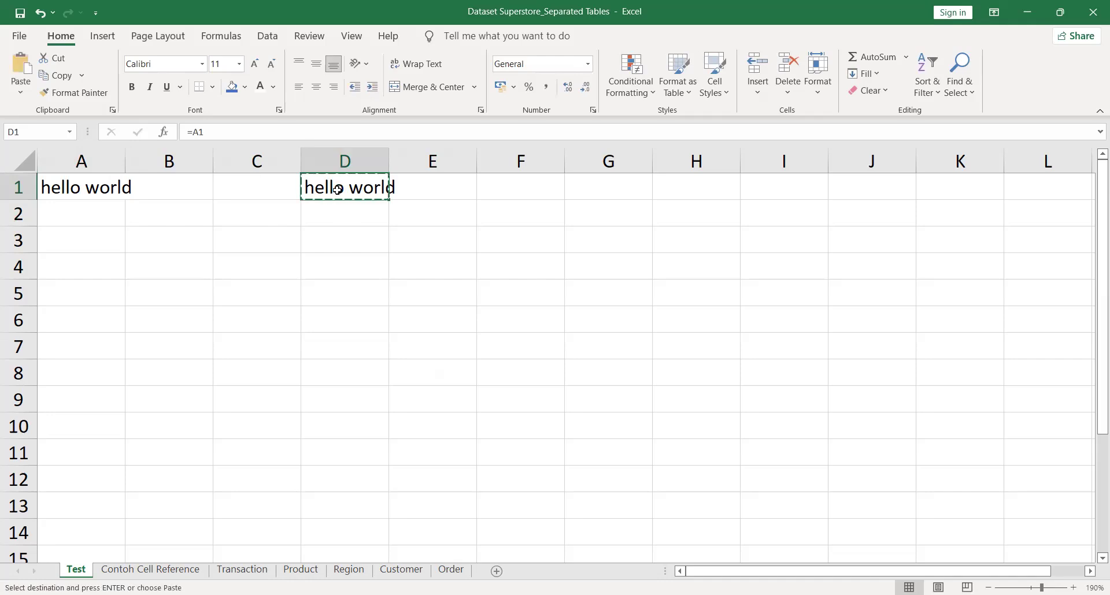
{"action": "key", "text": "Right"}
{"action": "key", "text": "shift+Right"}
{"action": "key", "text": "shift+Right"}
{"action": "key", "text": "shift+Right"}
{"action": "key", "text": "shift+Left"}
{"action": "key", "text": "Return"}
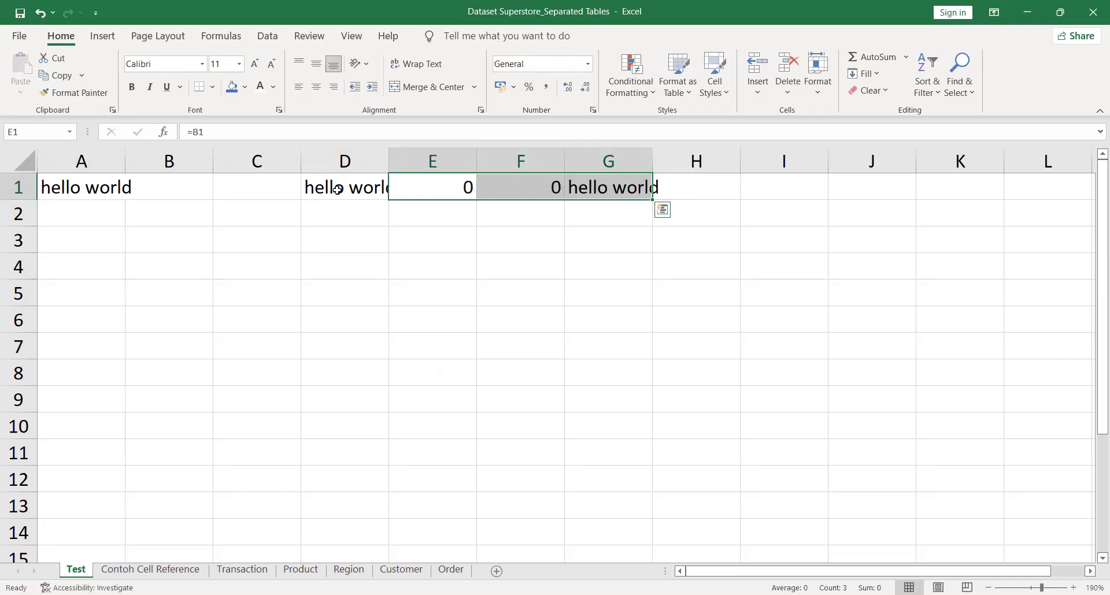
Compare the cell references in the formulas of cells D1 and E1
{"action": "key", "text": "Down"}
{"action": "key", "text": "Up"}
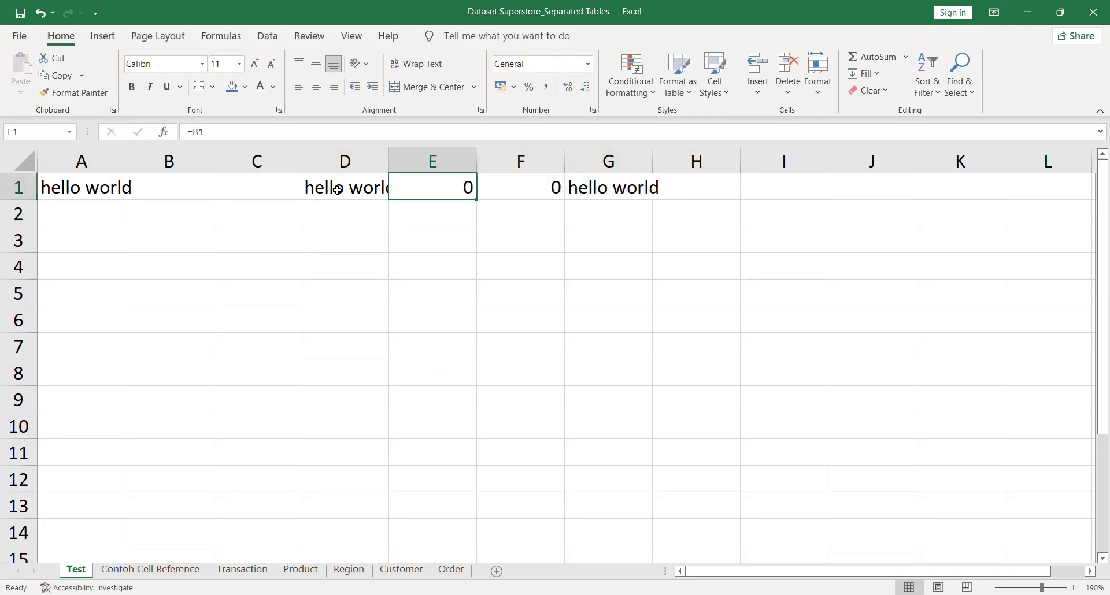
{"action": "key", "text": "Left"}
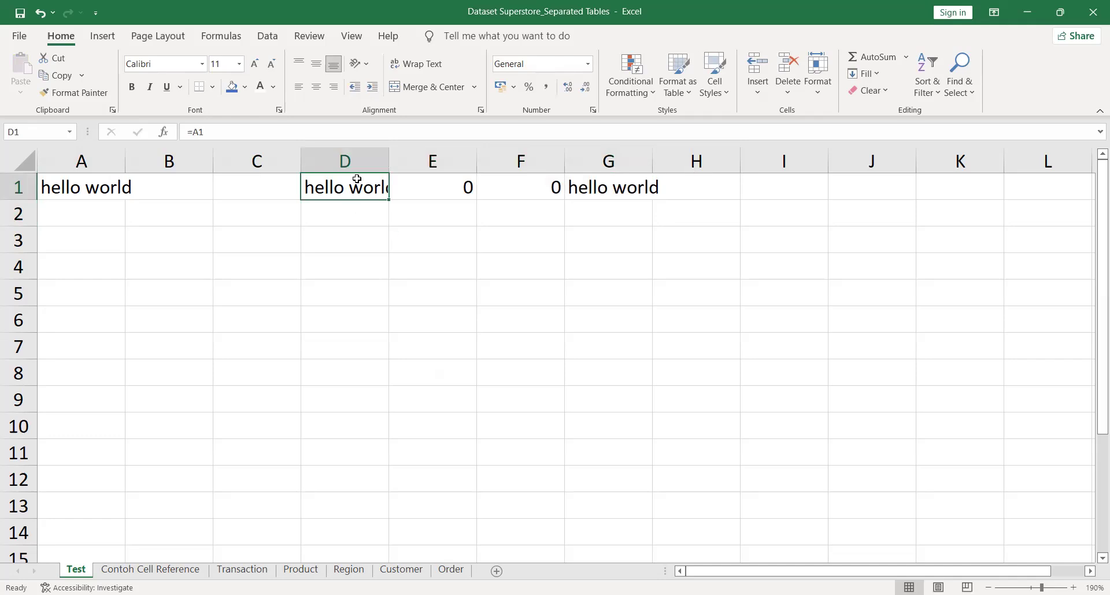
{"action": "left_click", "coordinate": [427, 185]}
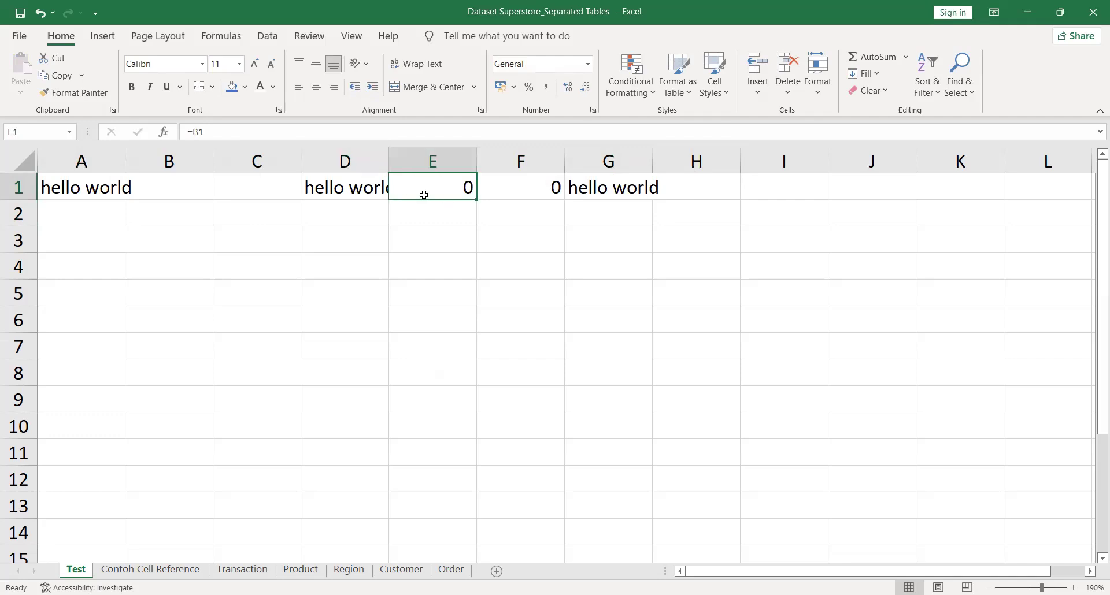
{"action": "left_click", "coordinate": [371, 192]}
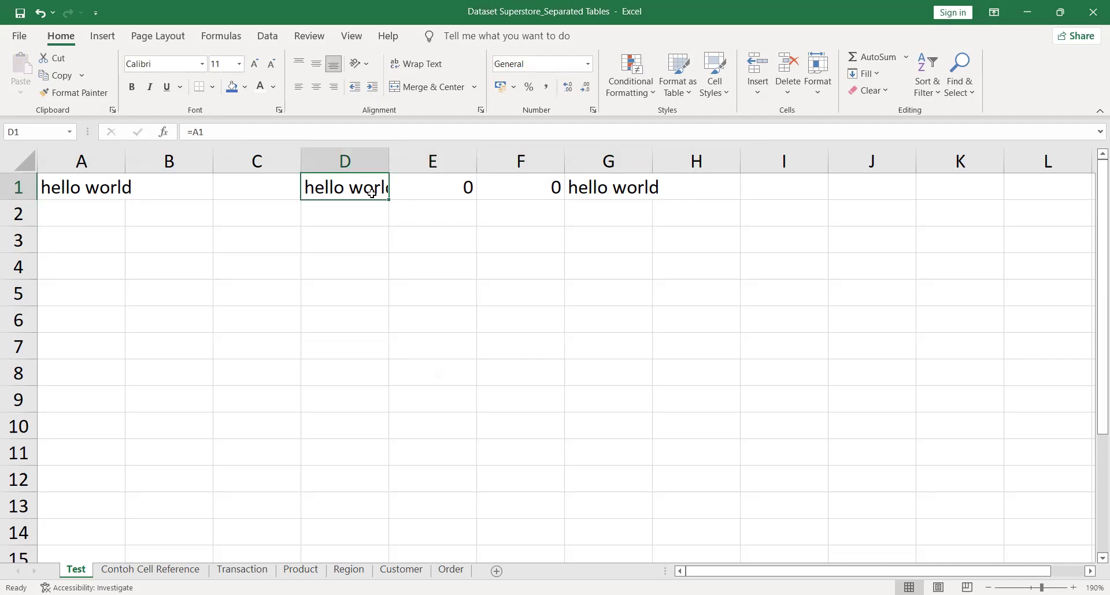
{"action": "left_click", "coordinate": [446, 178]}
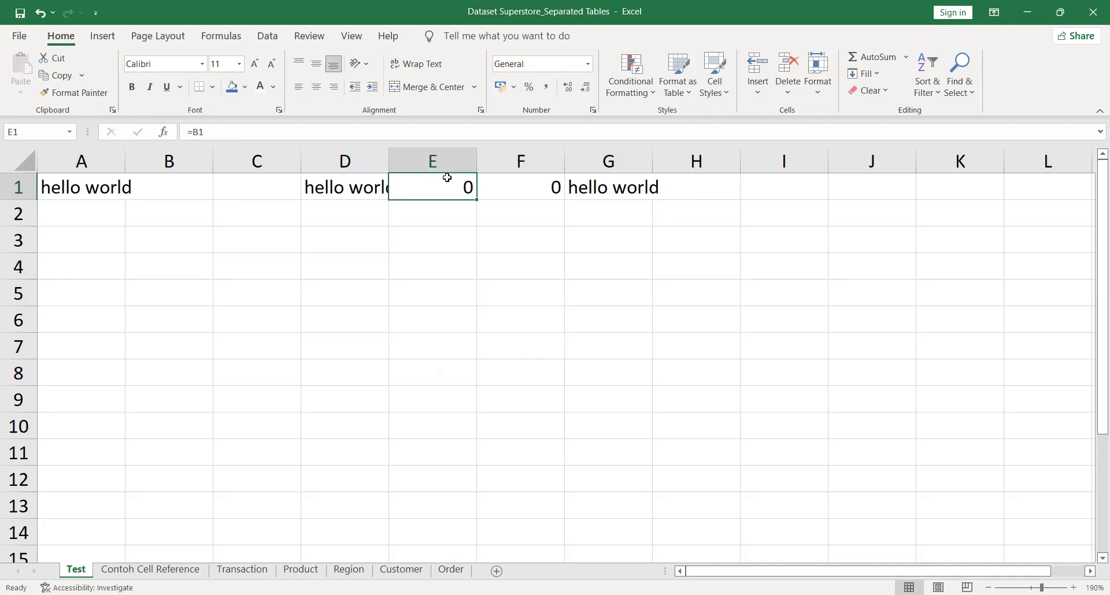
Inspect the references in the formulas of cells F1 and G1 and compare them with cell D1
{"action": "left_click", "coordinate": [526, 184]}
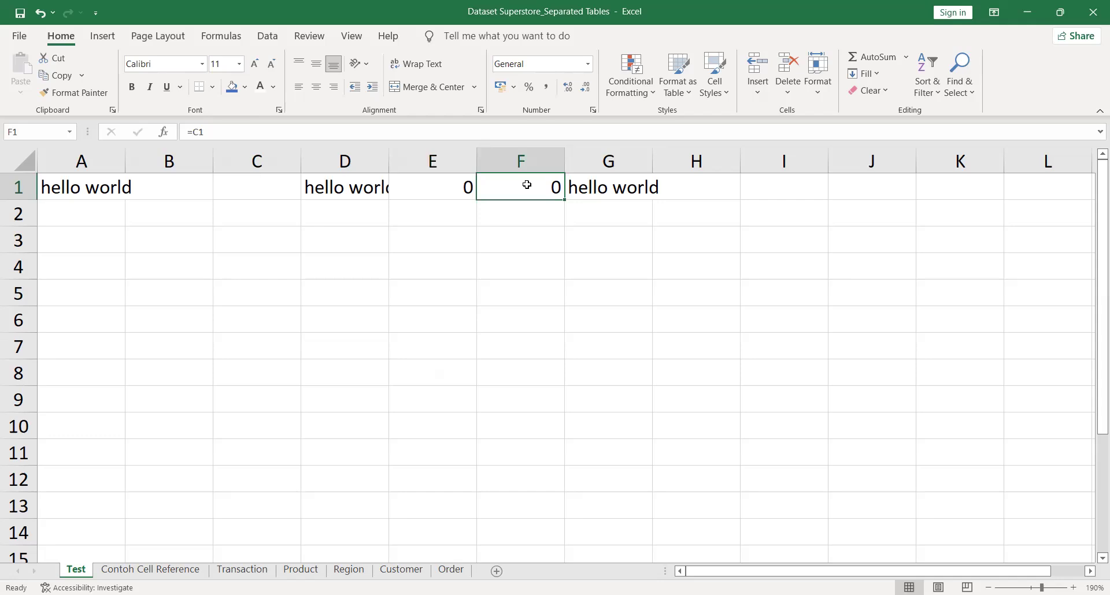
{"action": "left_click", "coordinate": [616, 188]}
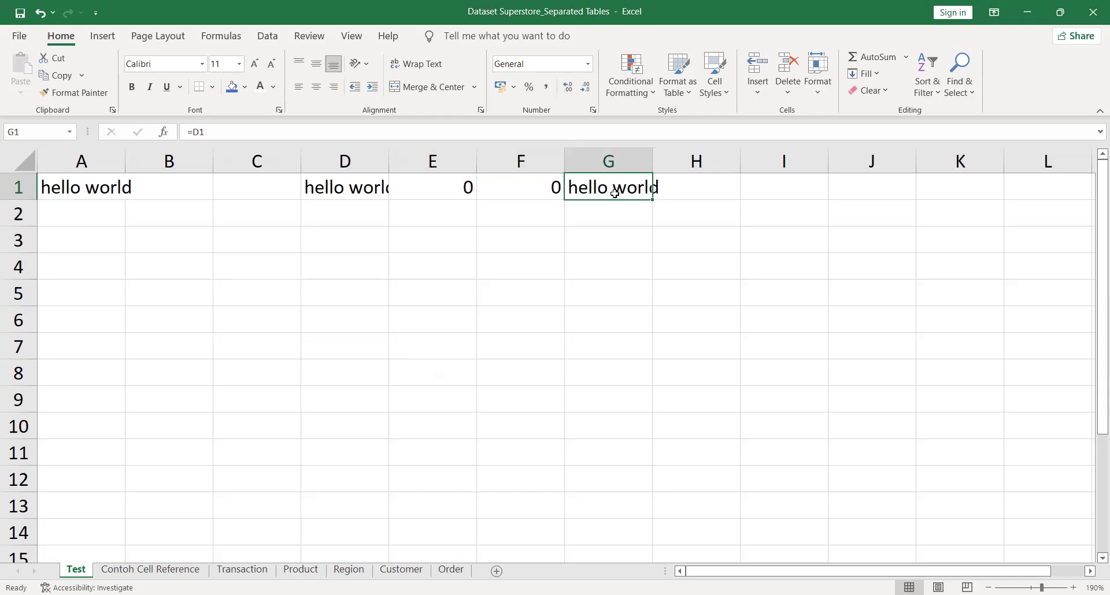
{"action": "double_click", "coordinate": [615, 193]}
{"action": "key", "text": "Escape"}
{"action": "left_click", "coordinate": [361, 187]}
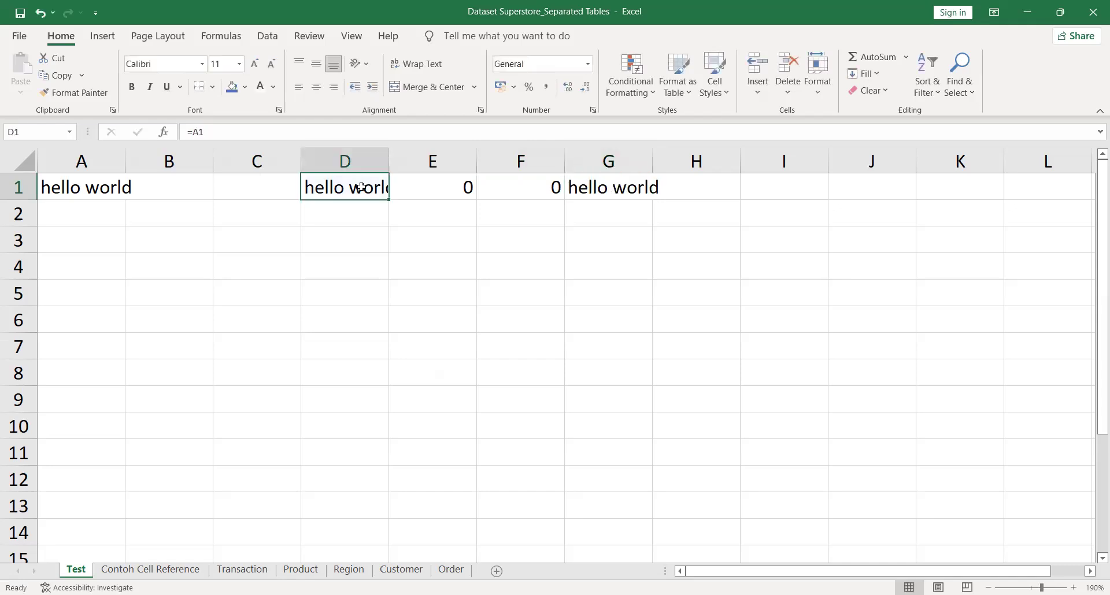
{"action": "left_click", "coordinate": [607, 182]}
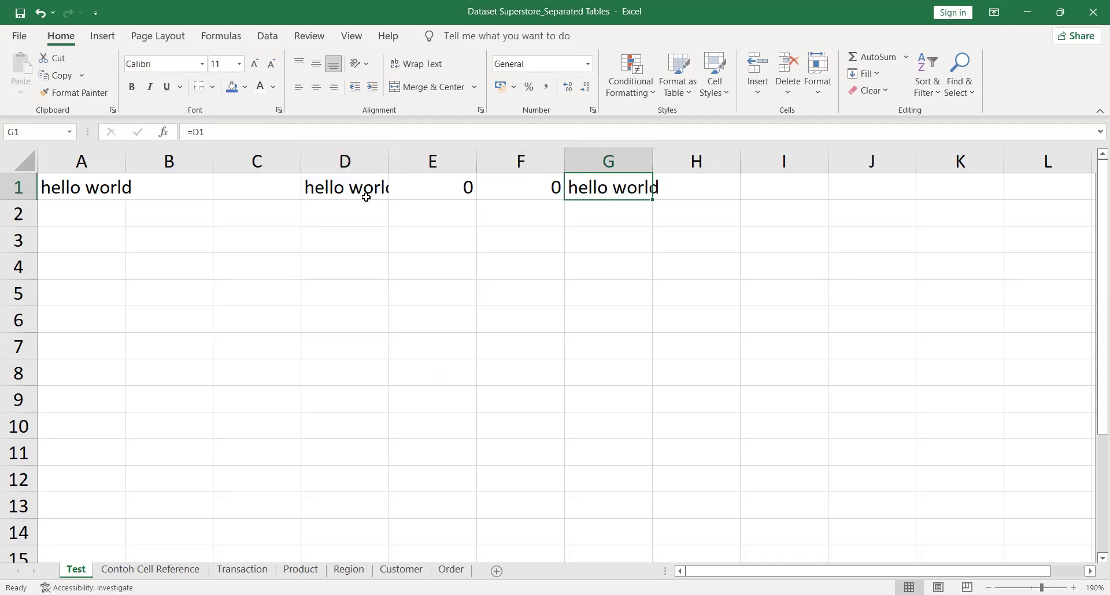
Replace the text in cell A1 with "hi"
{"action": "left_click", "coordinate": [88, 189]}
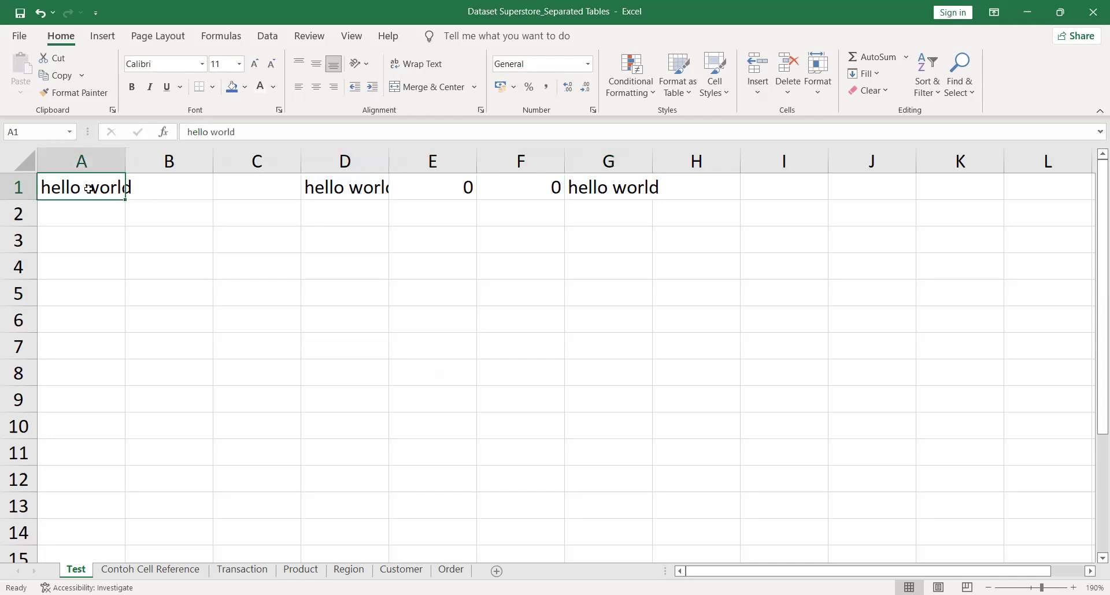
{"action": "type", "text": "hi"}
{"action": "key", "text": "Return"}
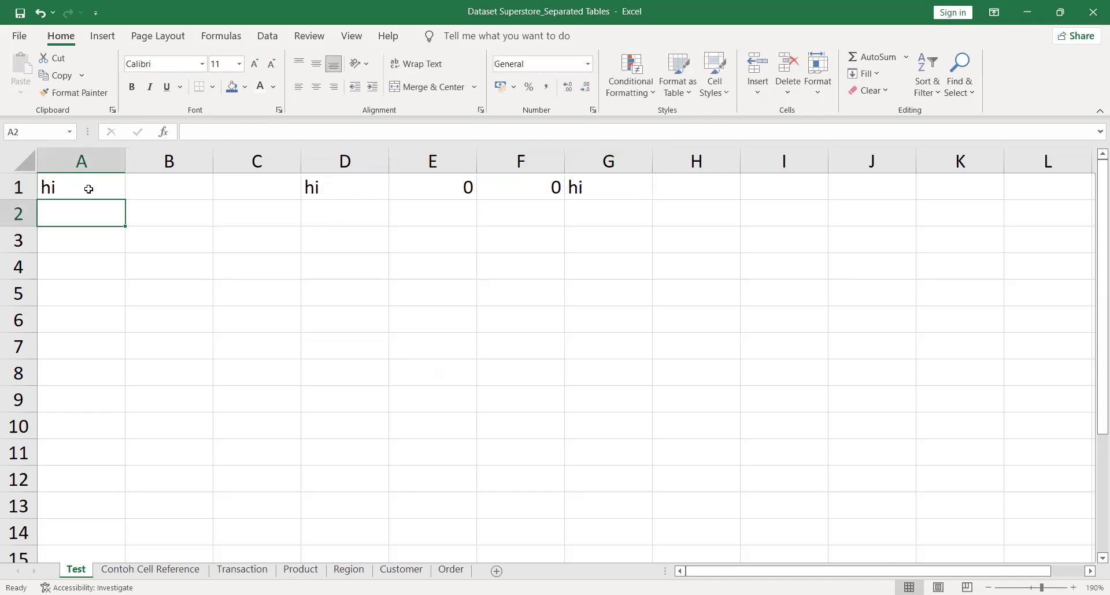
Change the text in cell A1 to "selamat"
{"action": "left_click", "coordinate": [88, 189]}
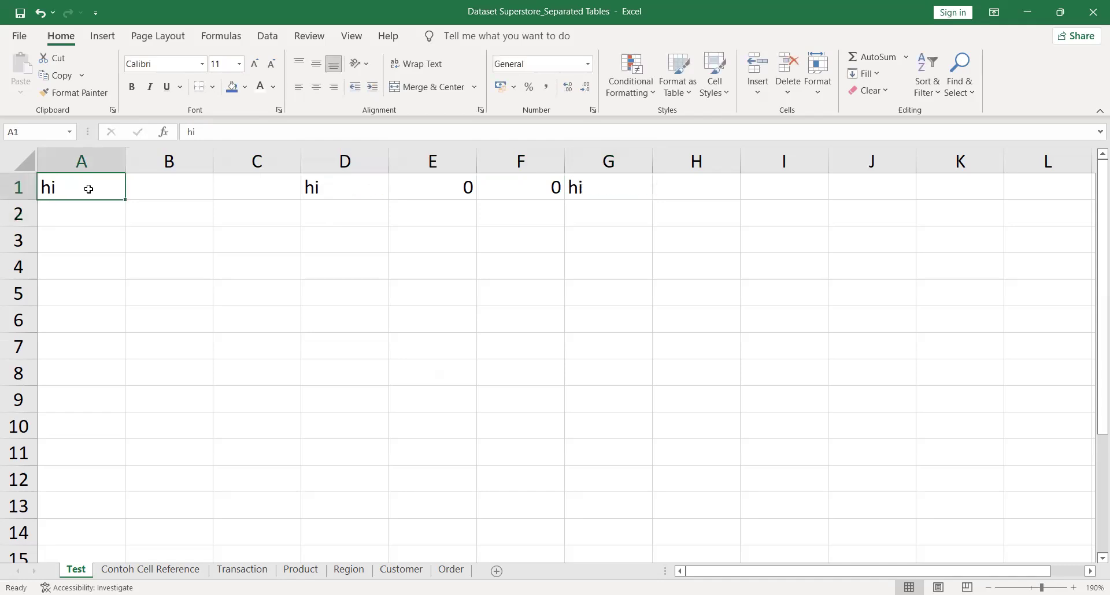
{"action": "type", "text": "selamat"}
{"action": "key", "text": "Return"}
Clear the copied formula from cell G1
{"action": "left_click", "coordinate": [88, 189]}
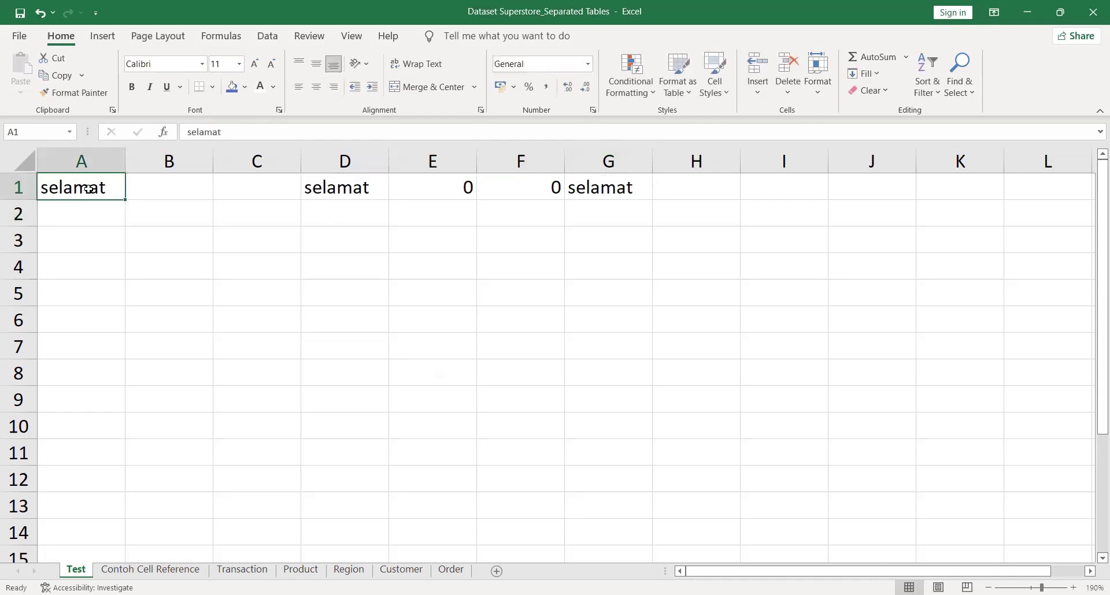
{"action": "key", "text": "Right"}
{"action": "key", "text": "Right"}
{"action": "key", "text": "Right"}
{"action": "key", "text": "Right"}
{"action": "key", "text": "Right"}
{"action": "key", "text": "Right"}
{"action": "key", "text": "Delete"}
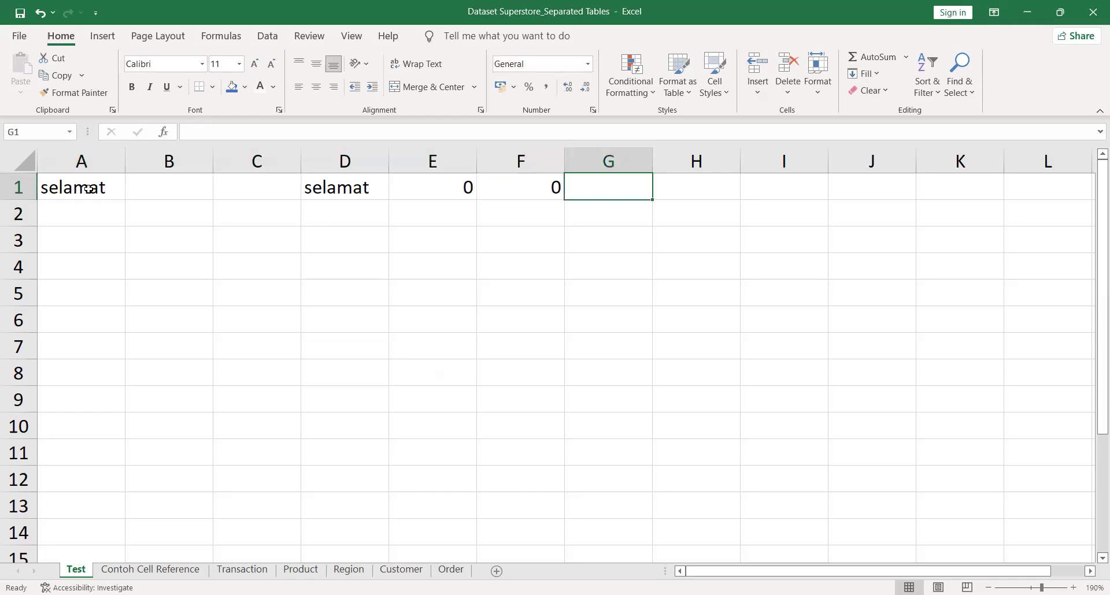
Copy the formula in cell D1 down to cells D2 to D4 and check the reference in D2
{"action": "key", "text": "Left"}
{"action": "key", "text": "Left"}
{"action": "key", "text": "Left"}
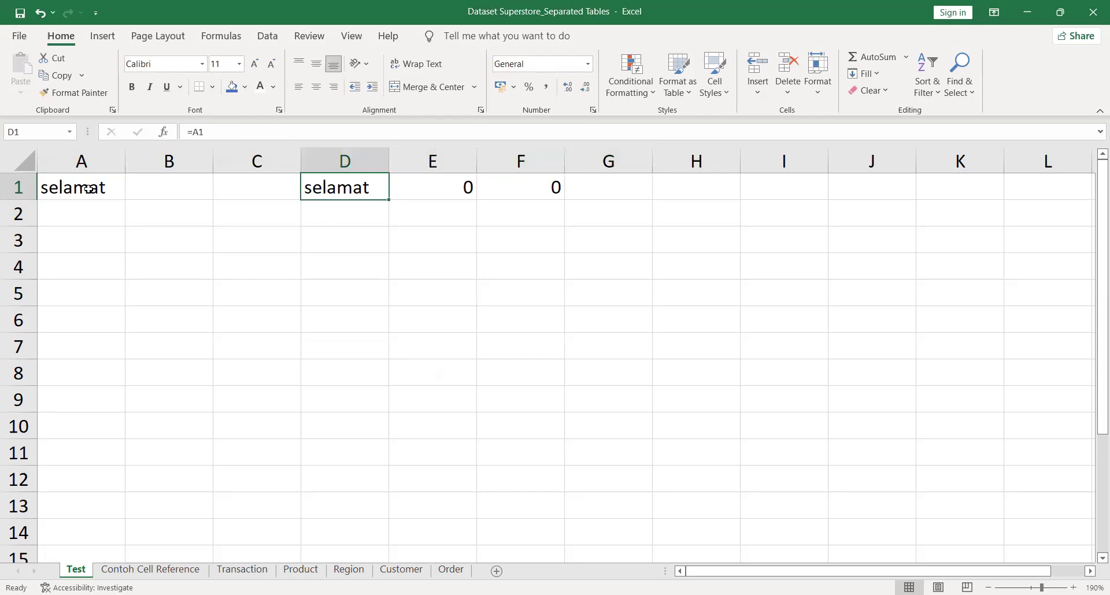
{"action": "key", "text": "ctrl+c"}
{"action": "key", "text": "Down"}
{"action": "key", "text": "shift+Down"}
{"action": "key", "text": "shift+Down"}
{"action": "key", "text": "ctrl+v"}
{"action": "key", "text": "Escape"}
{"action": "key", "text": "Down"}
{"action": "key", "text": "Up"}
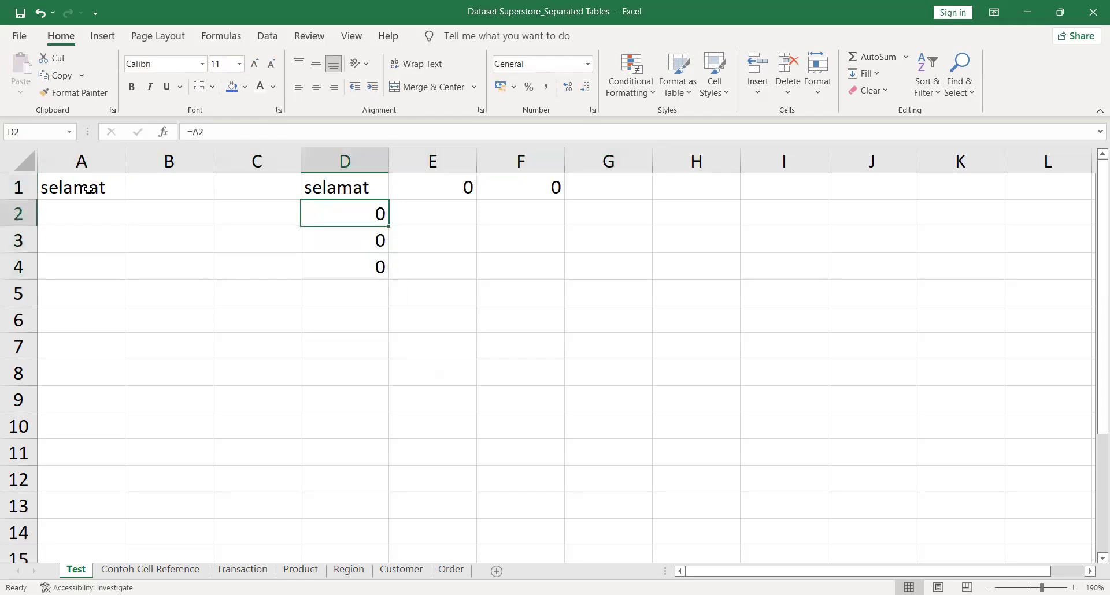
Enter "siang" in cell B1
{"action": "key", "text": "Left"}
{"action": "key", "text": "Left"}
{"action": "key", "text": "Left"}
{"action": "key", "text": "Up"}
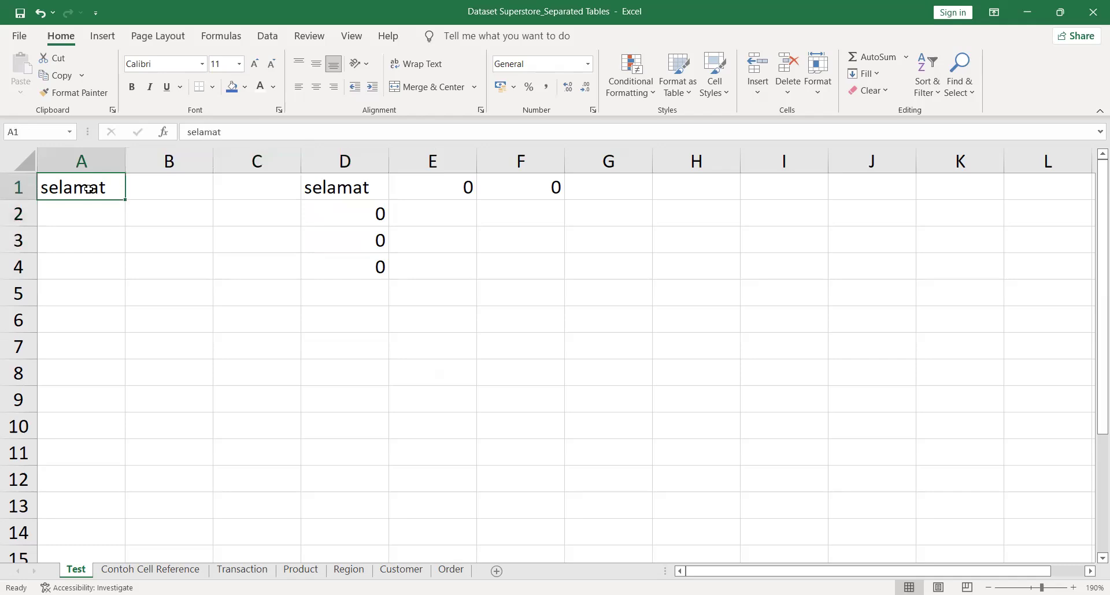
{"action": "key", "text": "Right"}
{"action": "type", "text": "siang"}
{"action": "key", "text": "Return"}
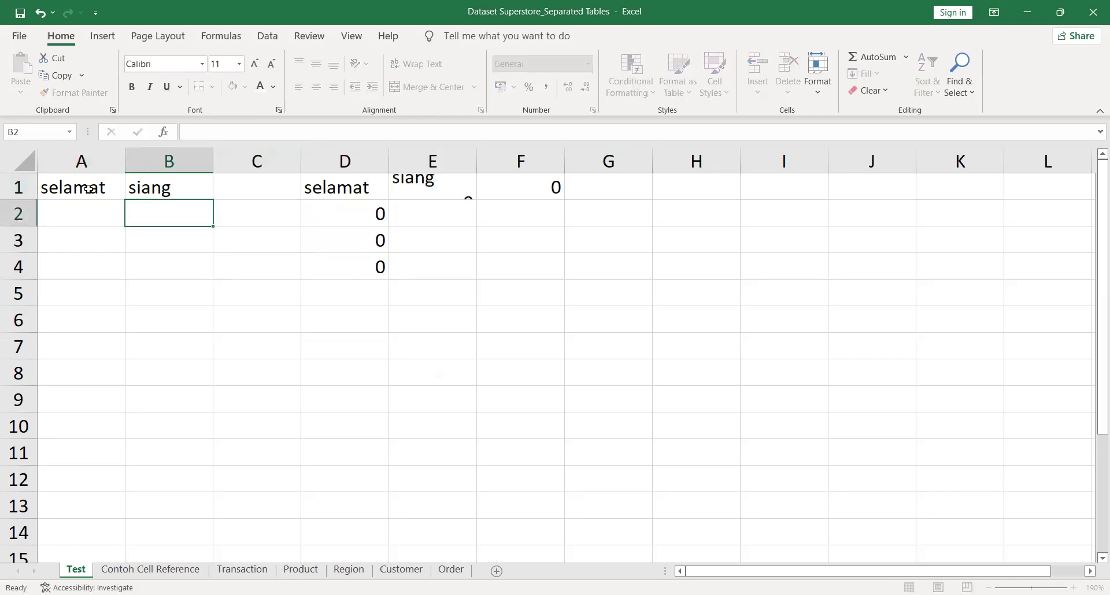
Enter "malam" in cell A2 and "pagi" in cell A3
{"action": "key", "text": "Left"}
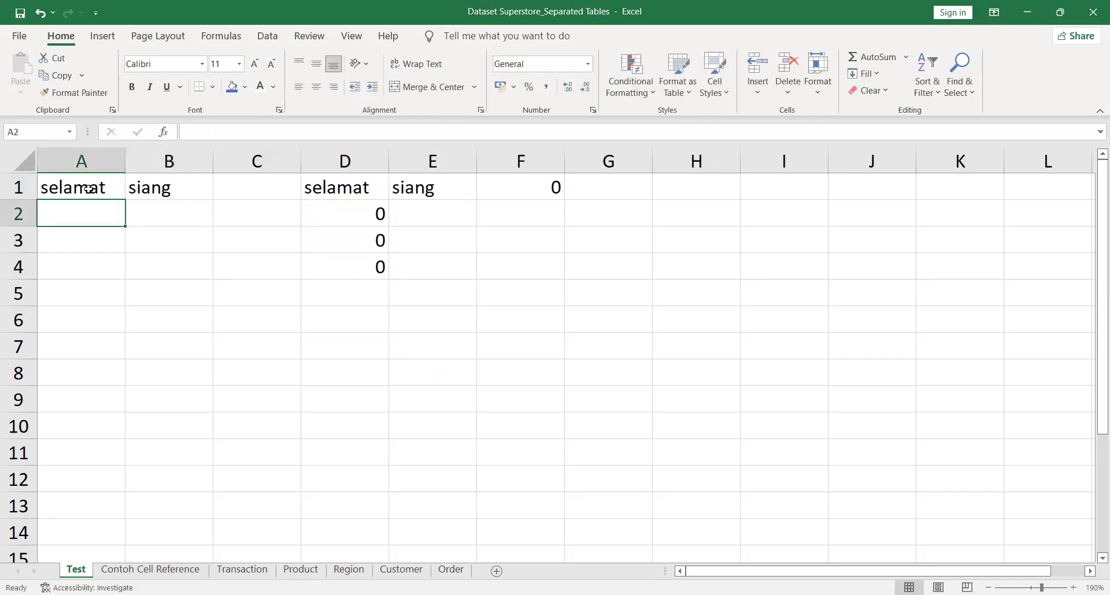
{"action": "type", "text": "malam"}
{"action": "key", "text": "Return"}
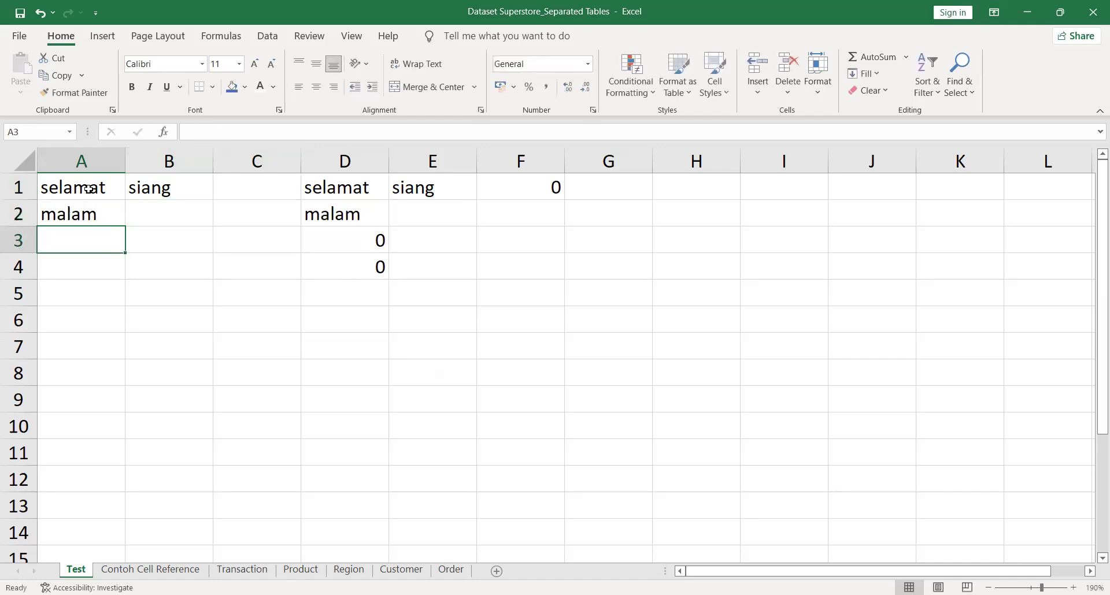
{"action": "type", "text": "pagi"}
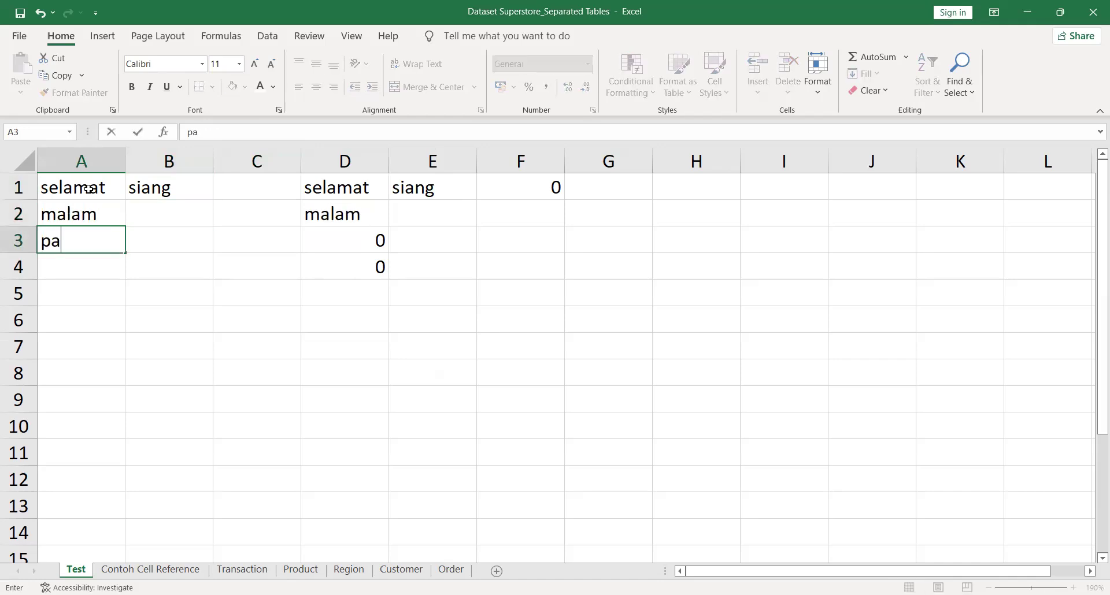
{"action": "key", "text": "Return"}
Check the cell reference in the formula of cell D3
{"action": "key", "text": "Up"}
{"action": "key", "text": "Right"}
{"action": "key", "text": "Right"}
{"action": "key", "text": "Right"}
{"action": "key", "text": "Right"}
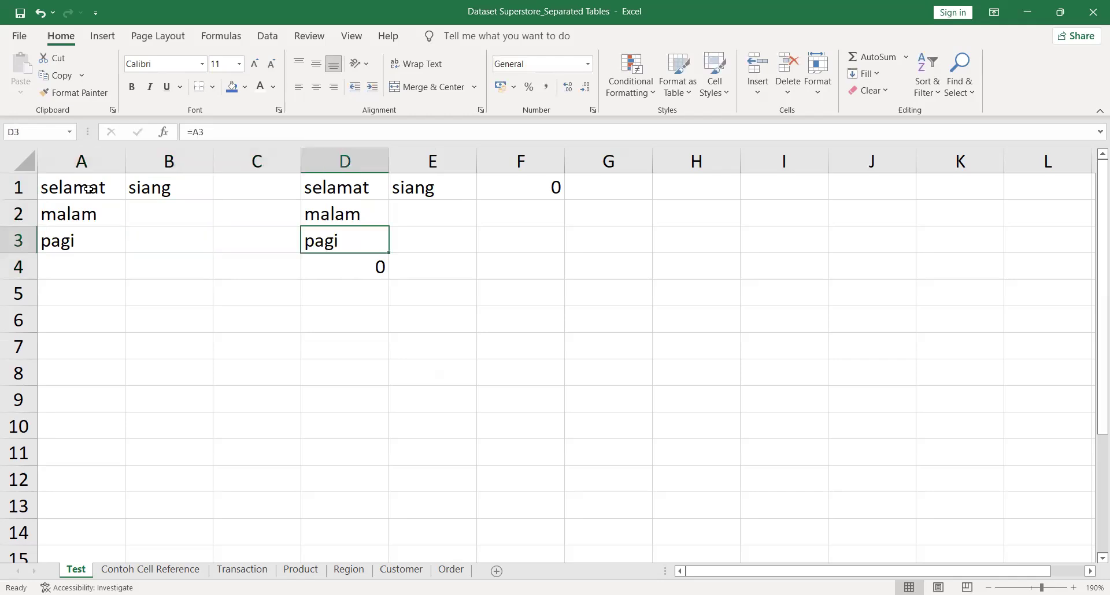
{"action": "key", "text": "Left"}
Switch to the Contoh Cell Reference worksheet
{"action": "left_click", "coordinate": [174, 570]}
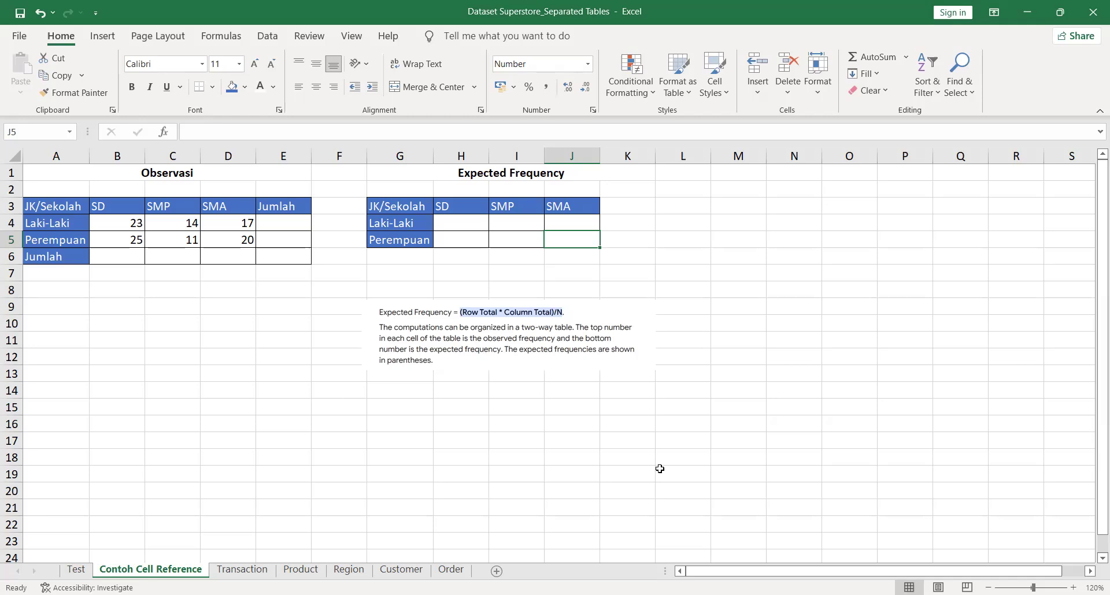
{"action": "scroll", "coordinate": [660, 468], "scroll_direction": "up", "scroll_amount": 5}
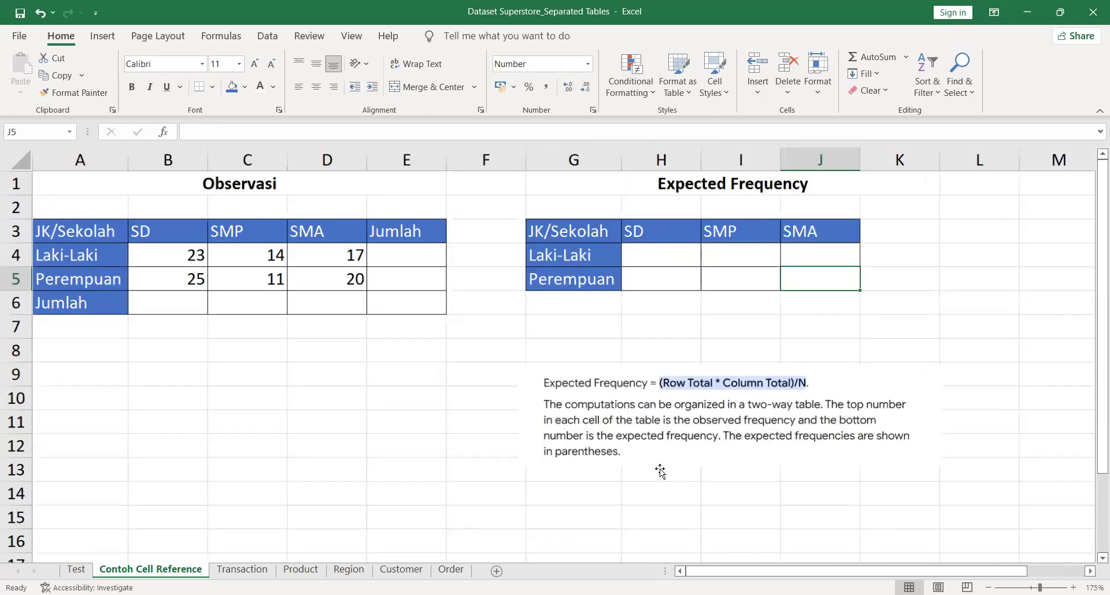
{"action": "scroll", "coordinate": [659, 471], "scroll_direction": "down", "scroll_amount": 1}
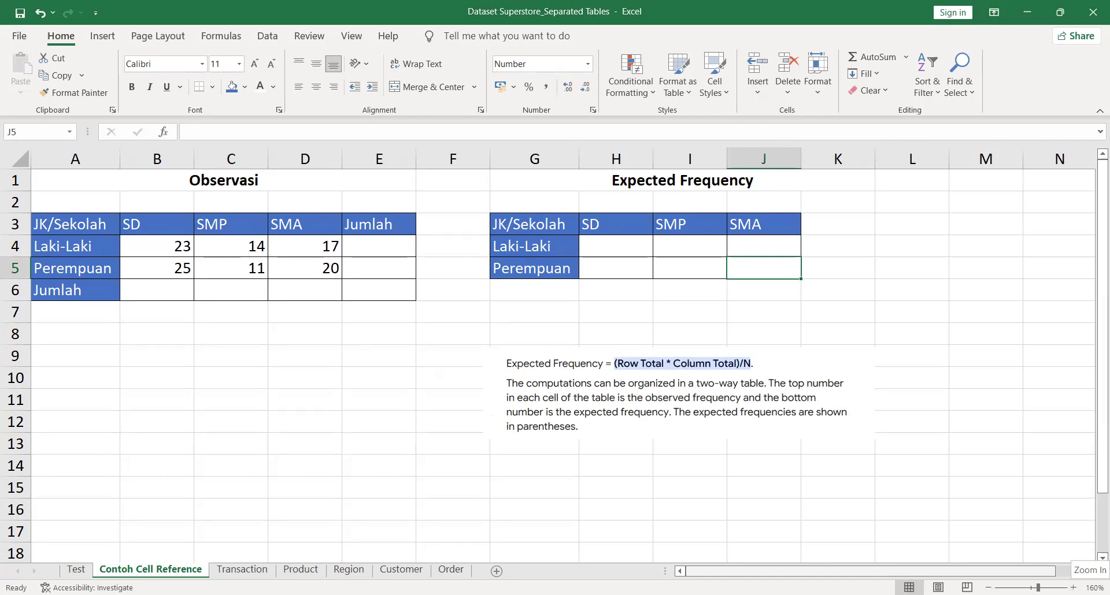
{"action": "left_click", "coordinate": [988, 588]}
{"action": "left_click", "coordinate": [988, 588]}
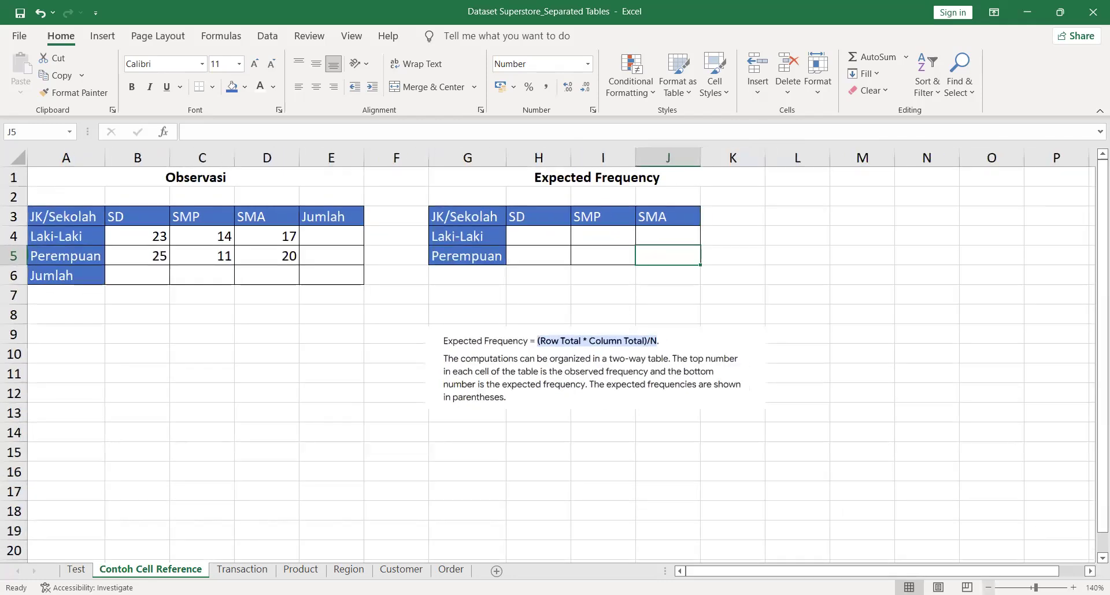
{"action": "left_click", "coordinate": [1073, 588]}
{"action": "left_click", "coordinate": [1073, 588]}
{"action": "left_click", "coordinate": [1073, 588]}
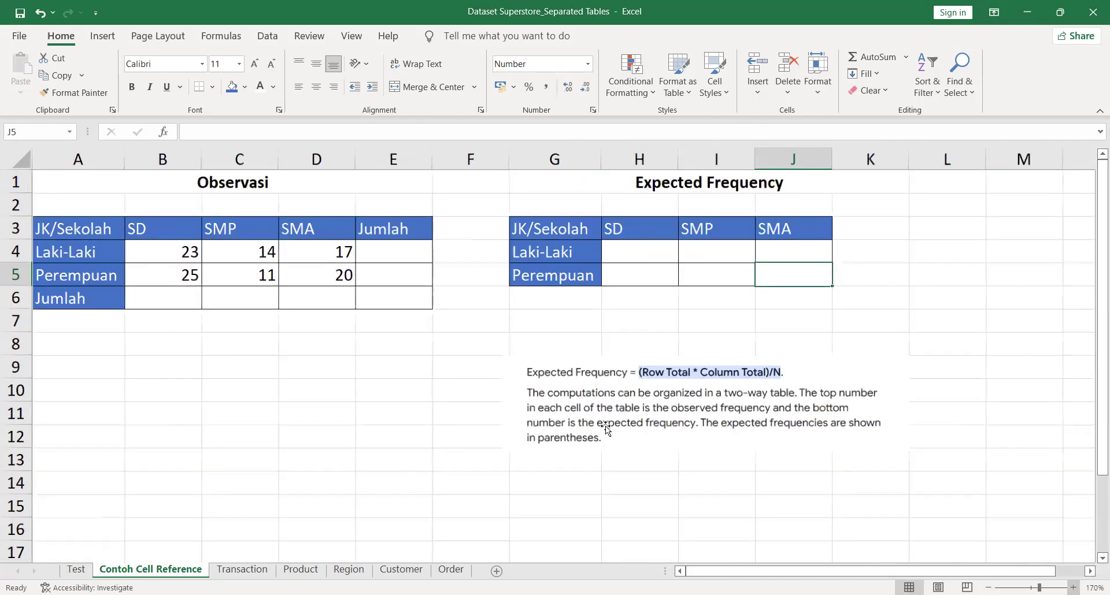
Examine the Observasi table's headings and the Laki-Laki and Perempuan counts for each school level
{"action": "left_click", "coordinate": [295, 347]}
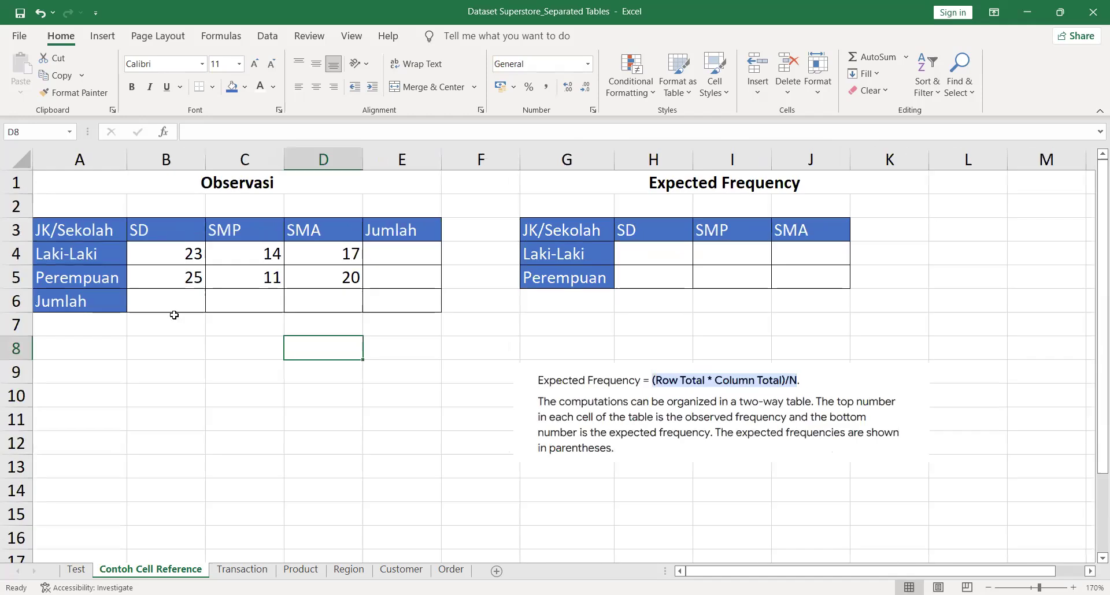
{"action": "left_click", "coordinate": [172, 258]}
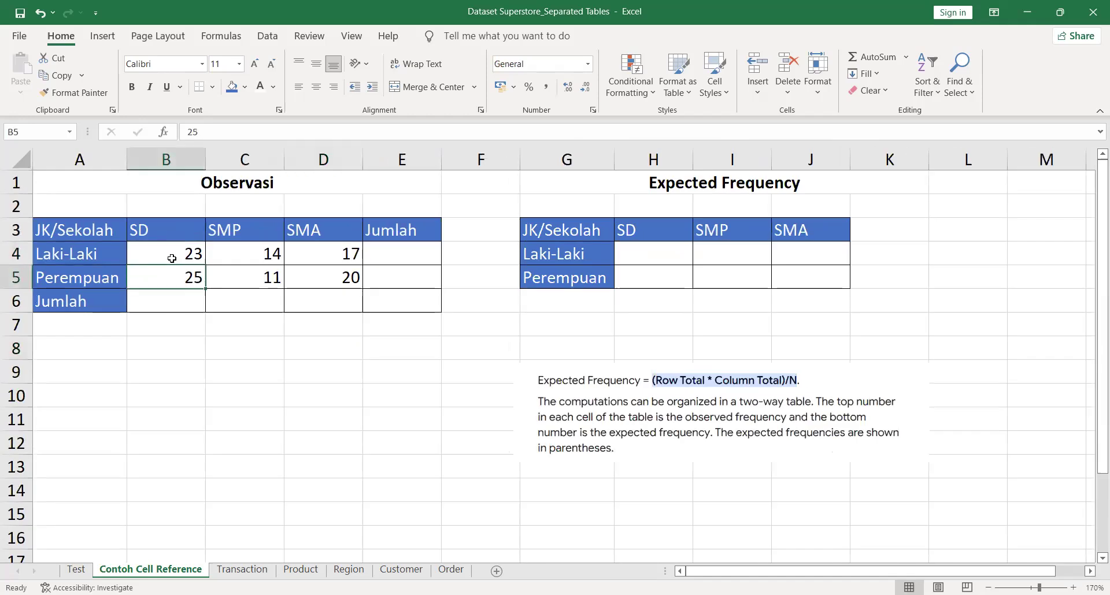
{"action": "key", "text": "Right"}
{"action": "key", "text": "Right"}
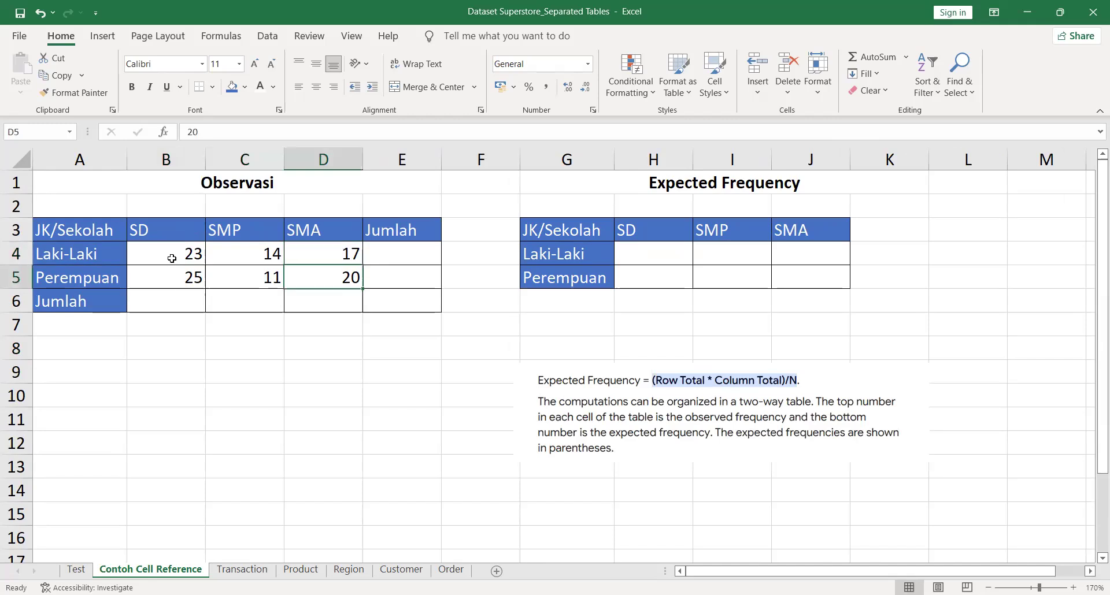
{"action": "key", "text": "Left"}
{"action": "key", "text": "Left"}
{"action": "key", "text": "Up"}
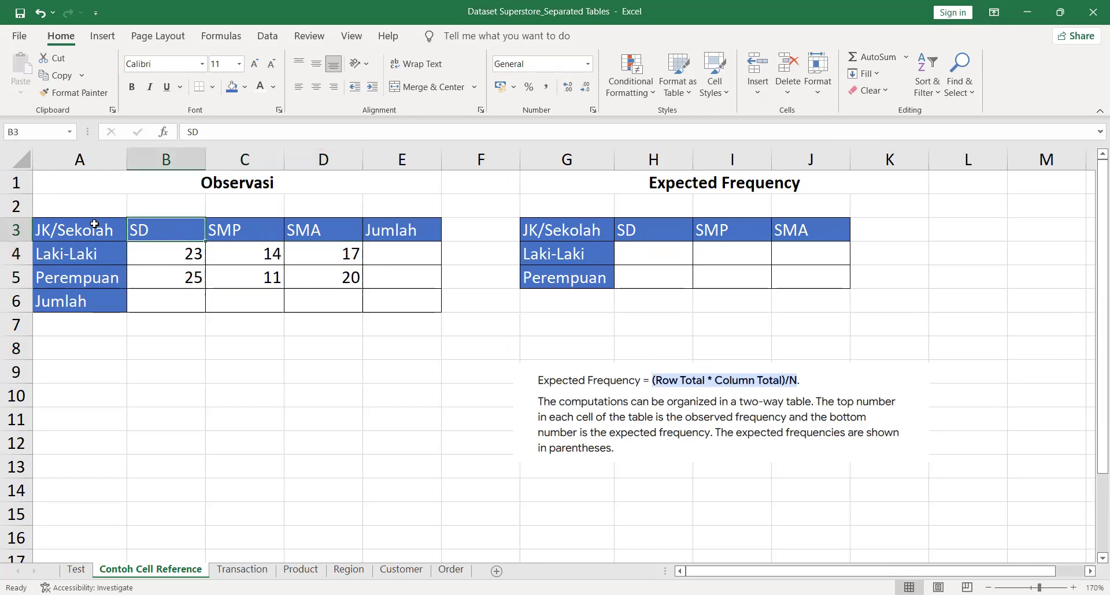
{"action": "left_click", "coordinate": [60, 233]}
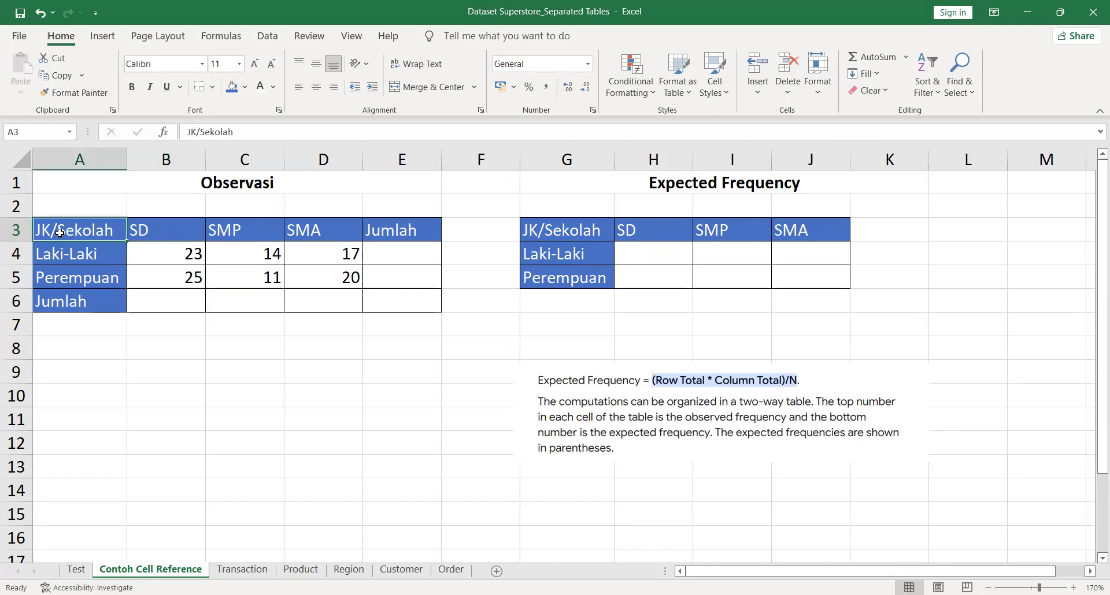
{"action": "left_click", "coordinate": [153, 230]}
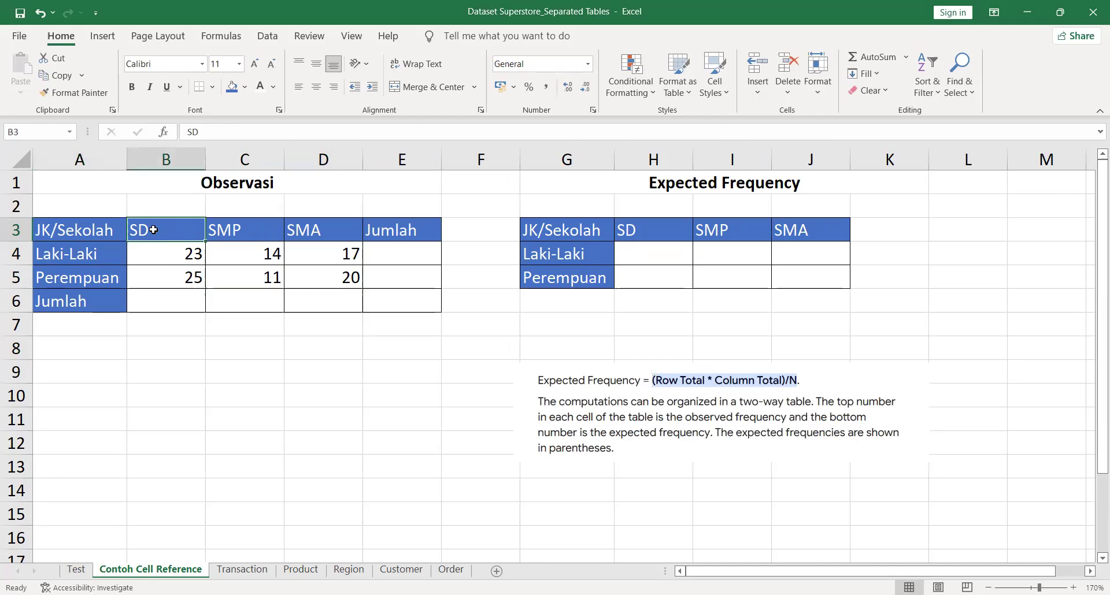
{"action": "left_click", "coordinate": [142, 248]}
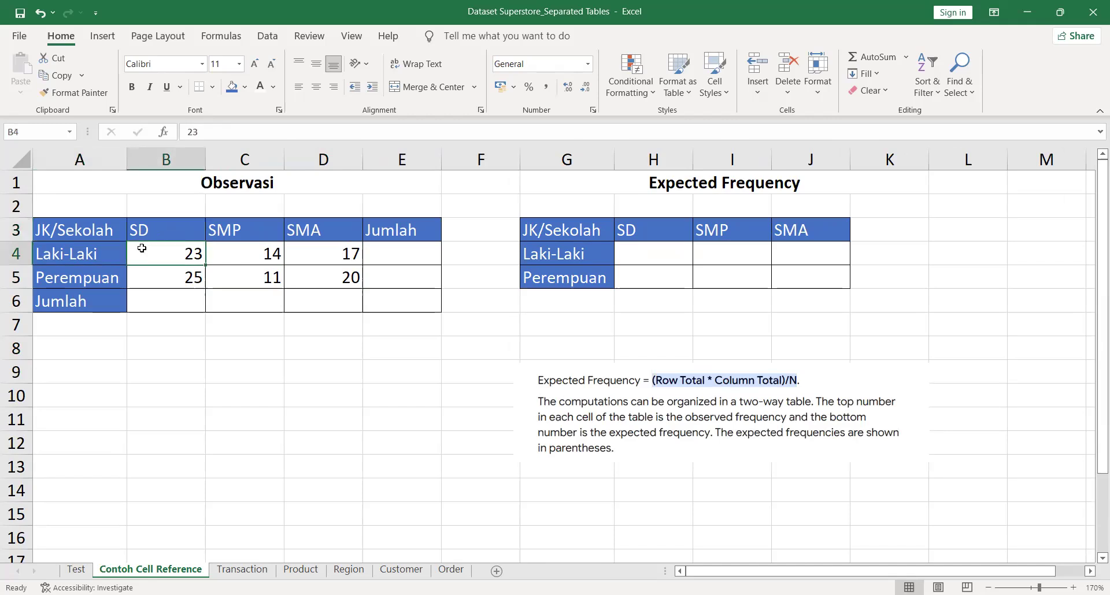
{"action": "left_click", "coordinate": [162, 270]}
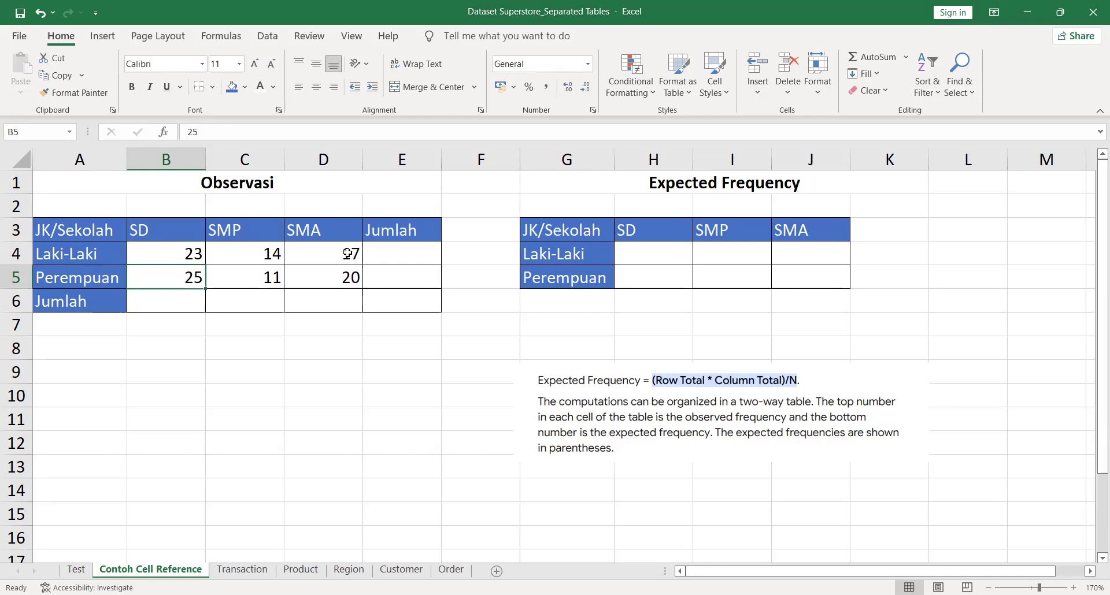
Total the Laki-Laki row in cell E4 with the formula =B4+C4+D4
{"action": "left_click", "coordinate": [384, 253]}
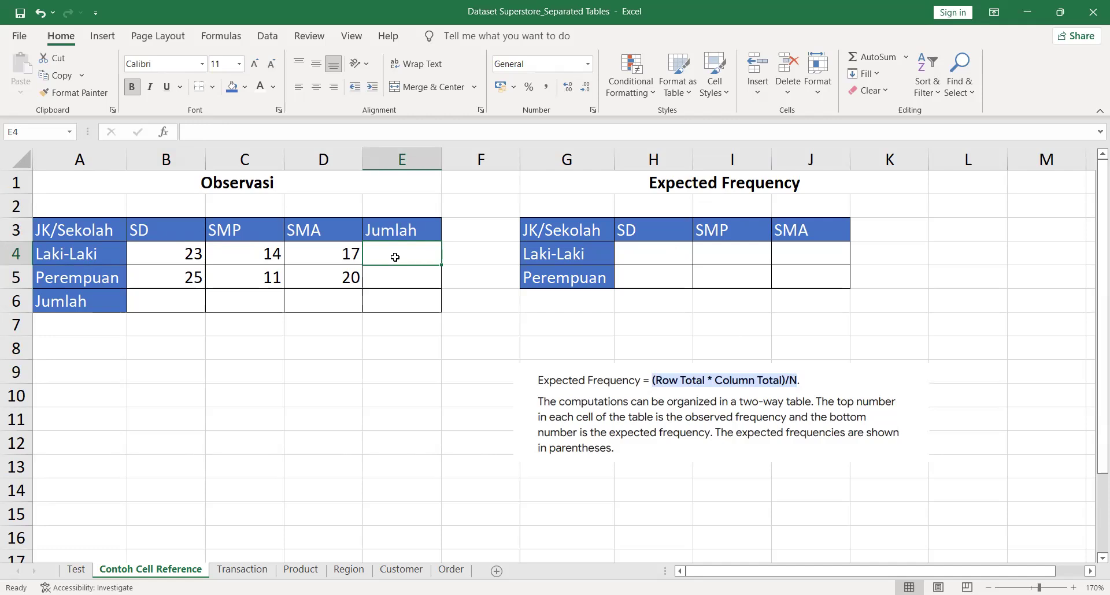
{"action": "type", "text": "="}
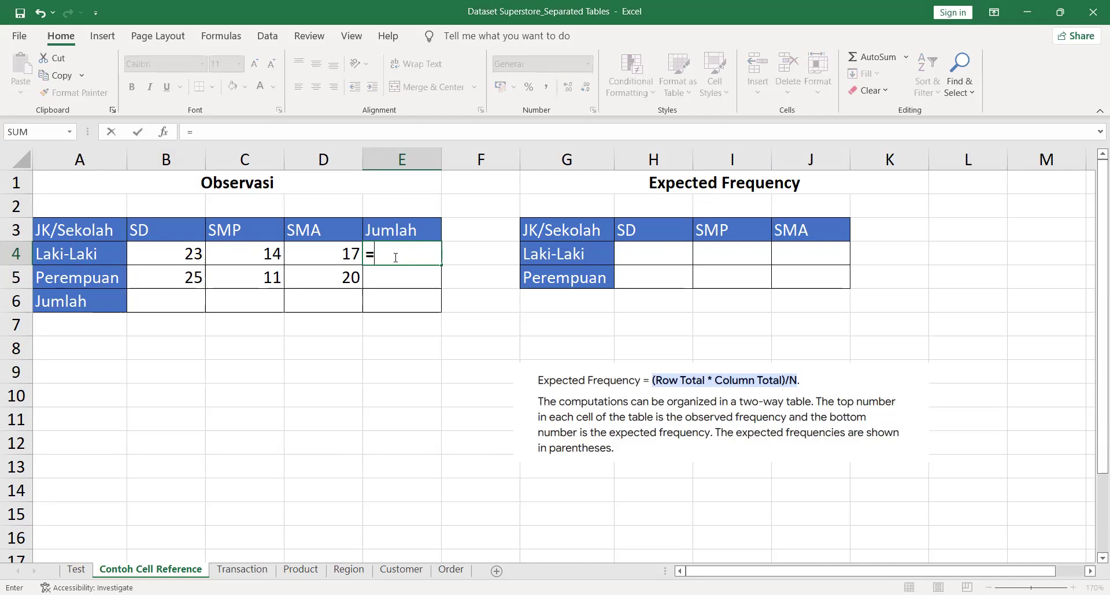
{"action": "key", "text": "Left"}
{"action": "key", "text": "Left"}
{"action": "key", "text": "Right"}
{"action": "key", "text": "Right"}
{"action": "key", "text": "Left"}
{"action": "key", "text": "Left"}
{"action": "key", "text": "Left"}
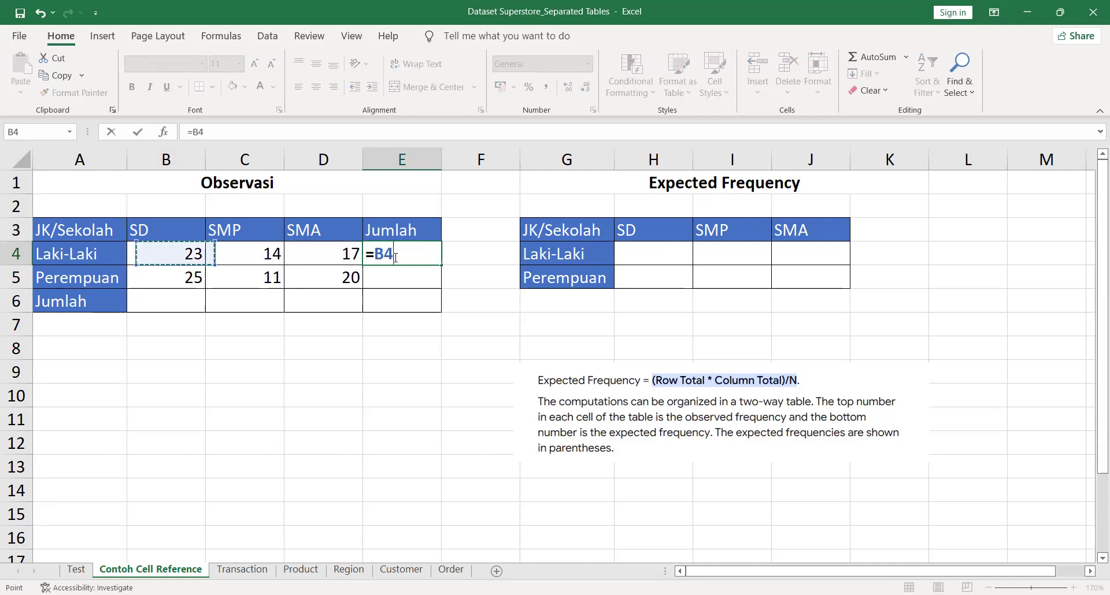
{"action": "type", "text": "+"}
{"action": "key", "text": "Left"}
{"action": "key", "text": "Left"}
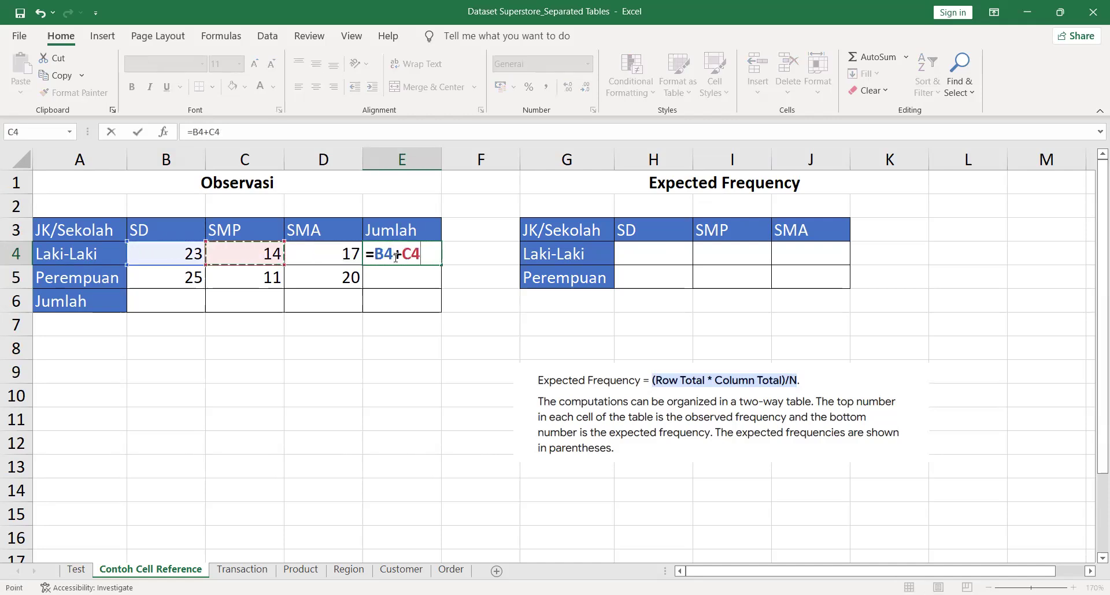
{"action": "type", "text": "+"}
{"action": "key", "text": "Left"}
{"action": "key", "text": "Left"}
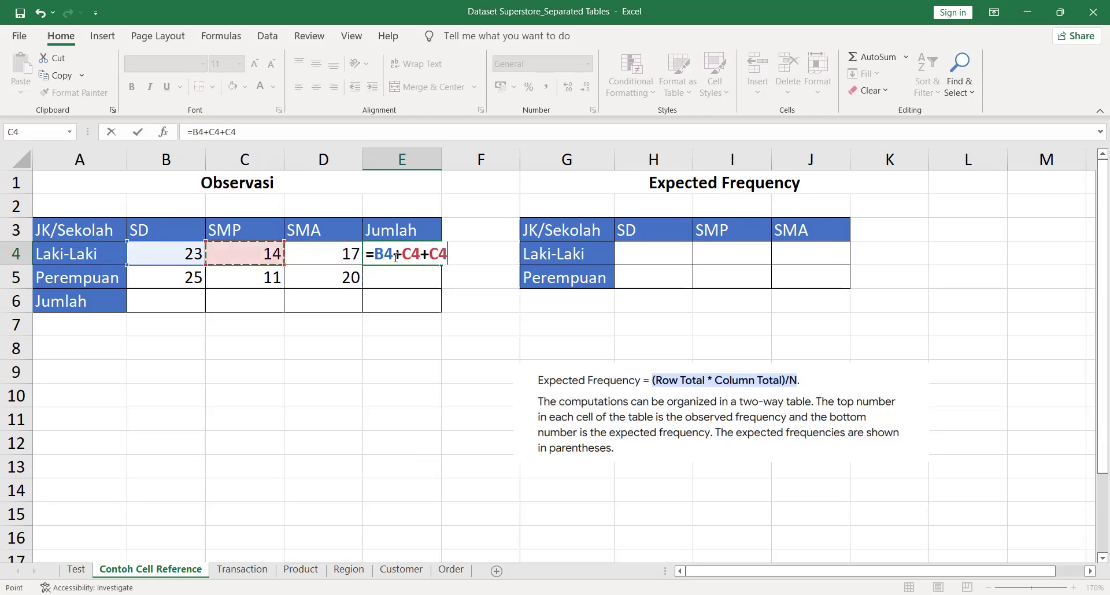
{"action": "key", "text": "Right"}
{"action": "key", "text": "Return"}
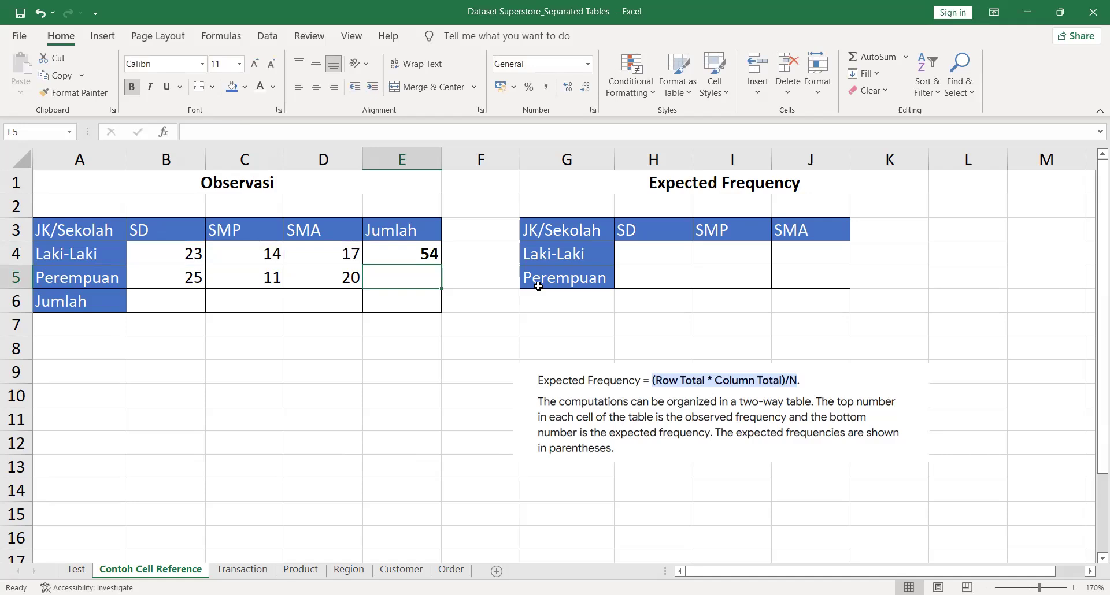
Review the formula in cell E4 and the Laki-Laki cells it adds together
{"action": "key", "text": "Up"}
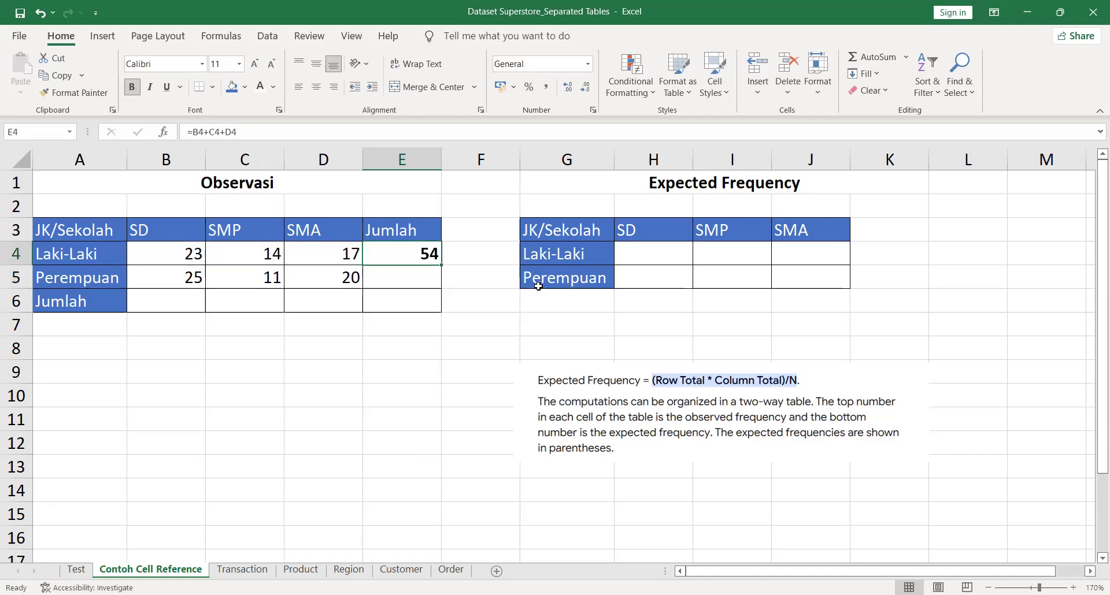
{"action": "key", "text": "Left"}
{"action": "key", "text": "Left"}
{"action": "key", "text": "Left"}
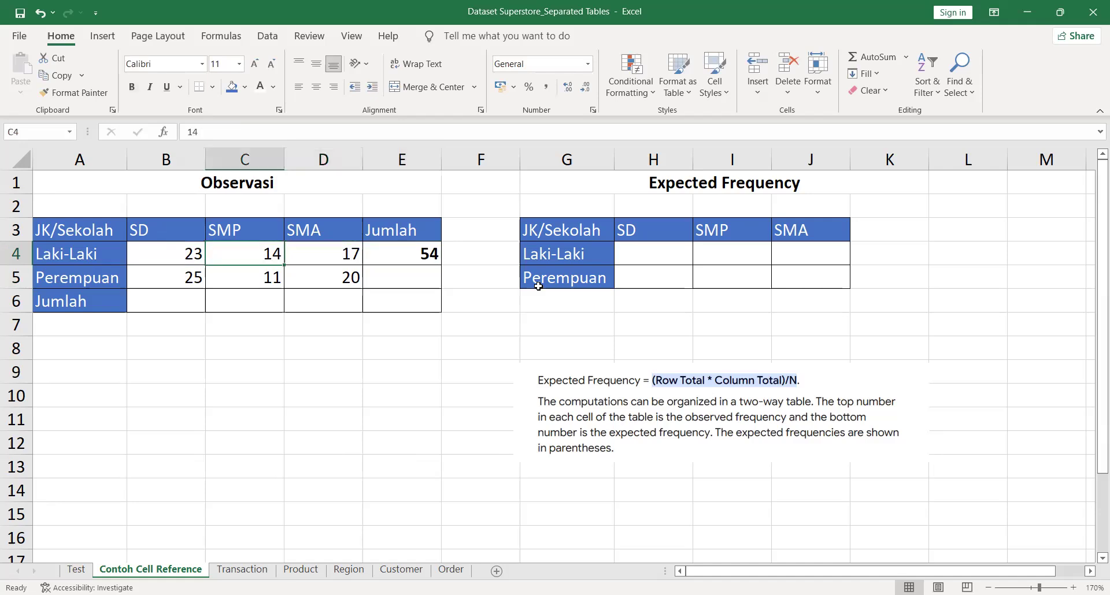
{"action": "key", "text": "Right"}
{"action": "key", "text": "Right"}
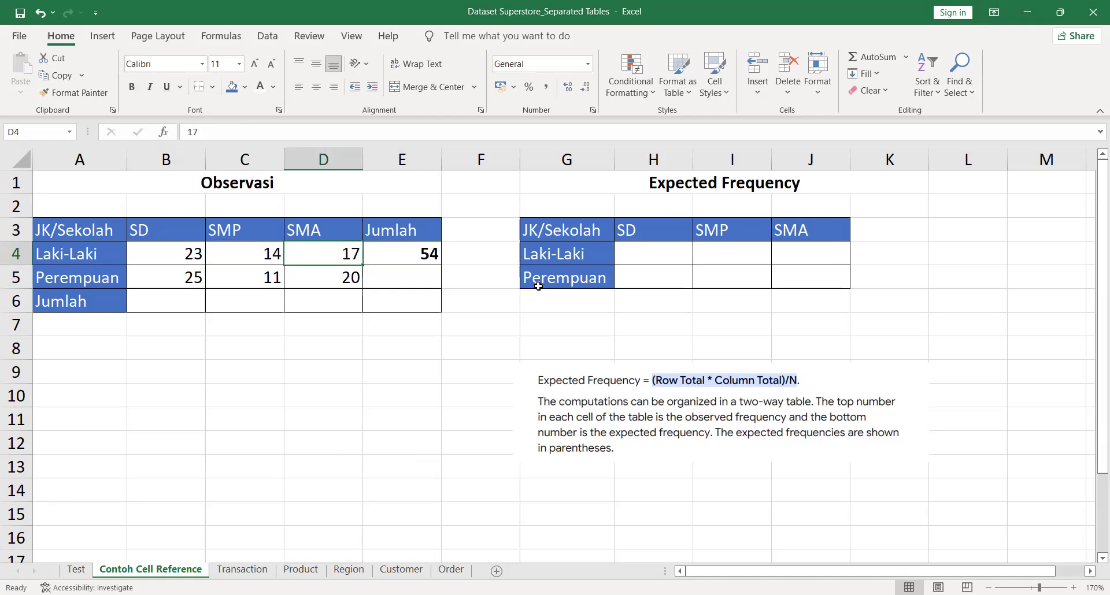
{"action": "key", "text": "Right"}
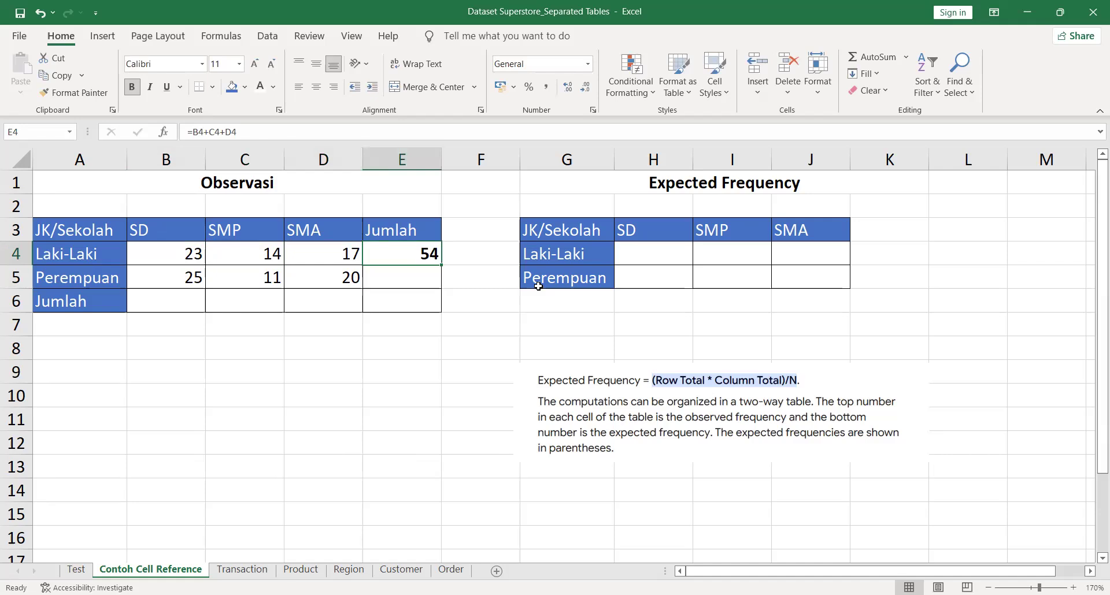
Replace the formula in cell E4 with a SUM function over the range B4:D4
{"action": "type", "text": "=s"}
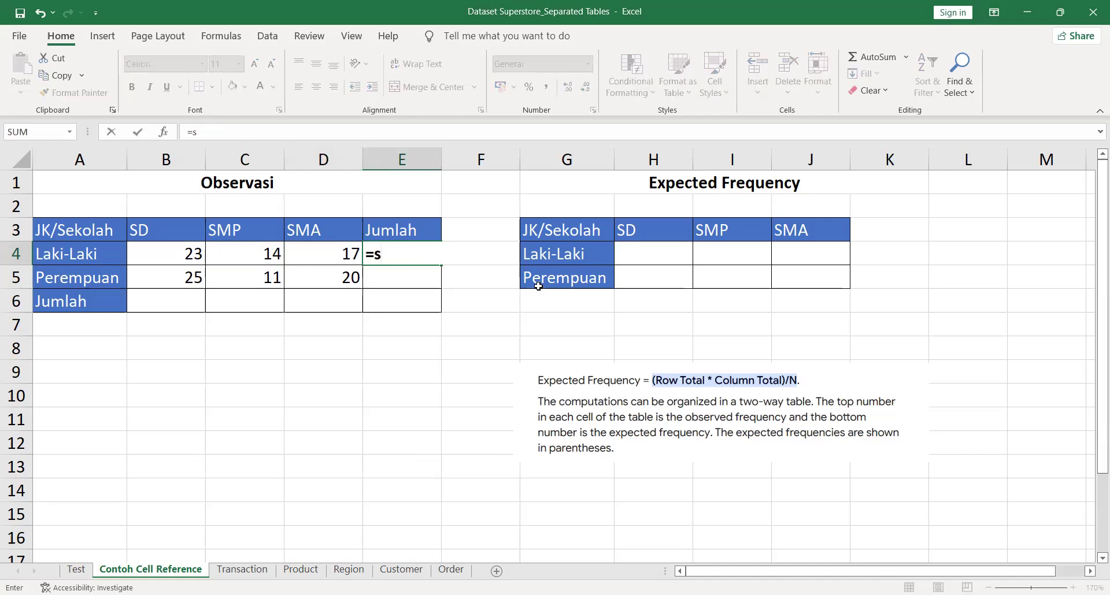
{"action": "type", "text": "um("}
{"action": "key", "text": "Left"}
{"action": "key", "text": "Left"}
{"action": "key", "text": "Left"}
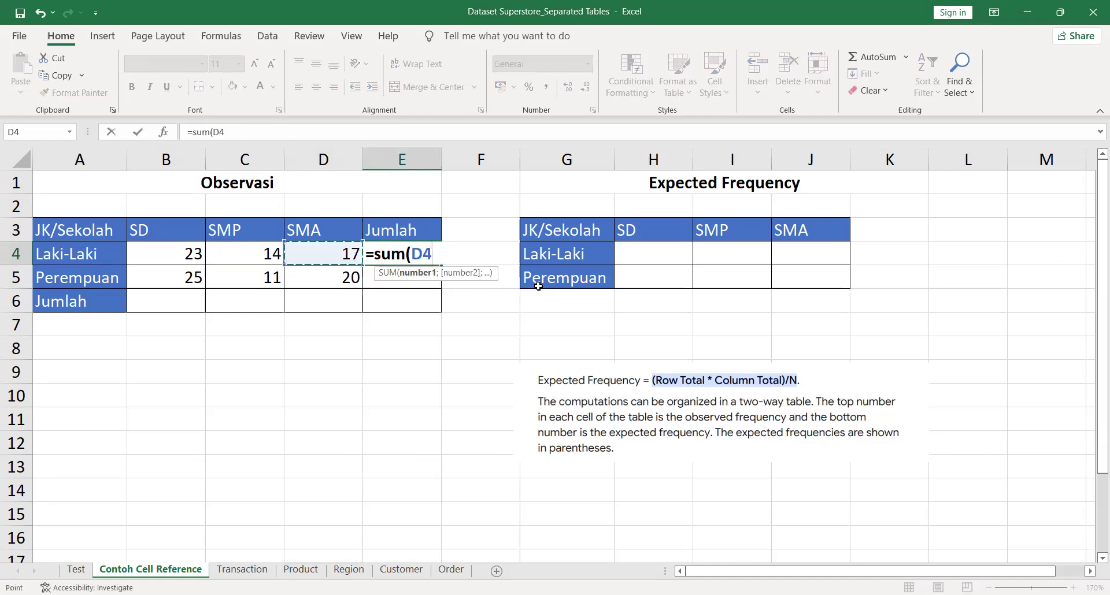
{"action": "key", "text": "shift+Right"}
{"action": "key", "text": "shift+Right"}
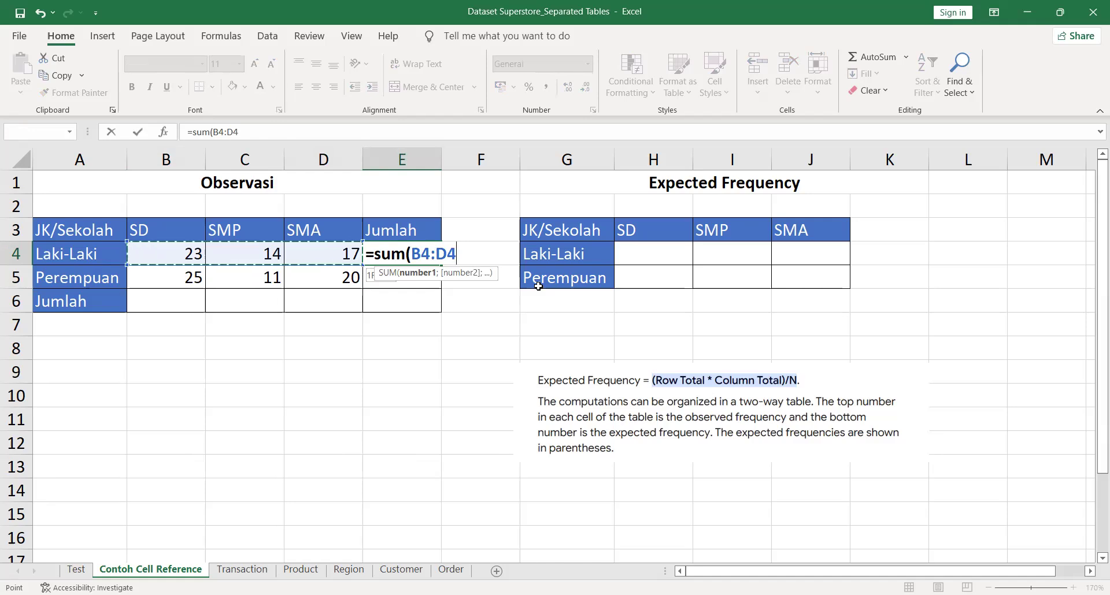
{"action": "type", "text": ")"}
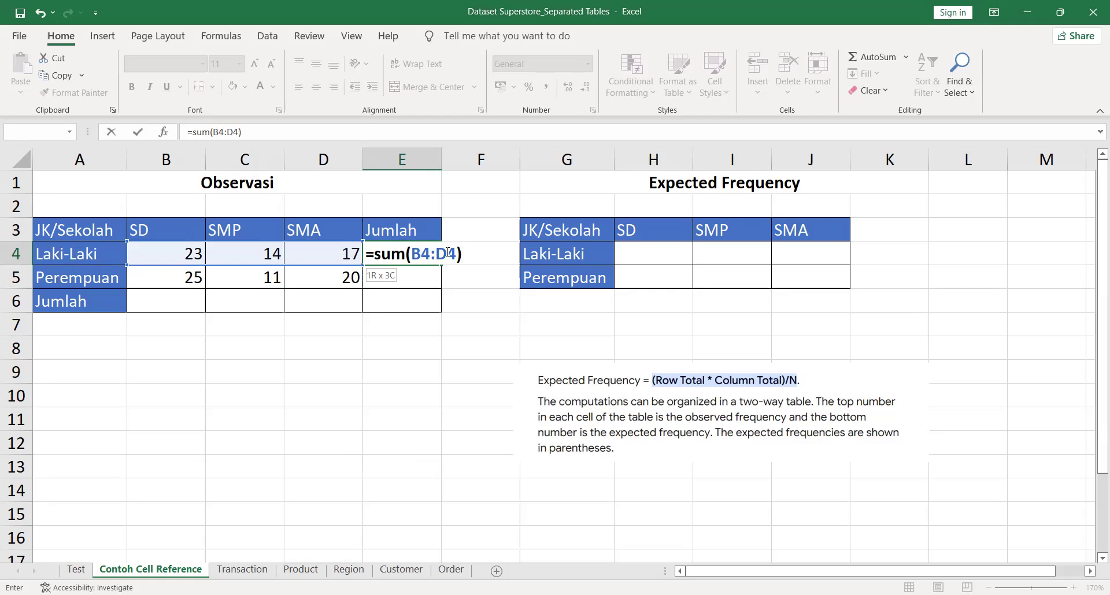
Clear the range inside E4's SUM formula, pick B4:D4 again as its argument and commit the formula
{"action": "key", "text": "BackSpace"}
{"action": "key", "text": "BackSpace"}
{"action": "key", "text": "BackSpace"}
{"action": "key", "text": "BackSpace"}
{"action": "key", "text": "BackSpace"}
{"action": "key", "text": "BackSpace"}
{"action": "left_click", "coordinate": [166, 253]}
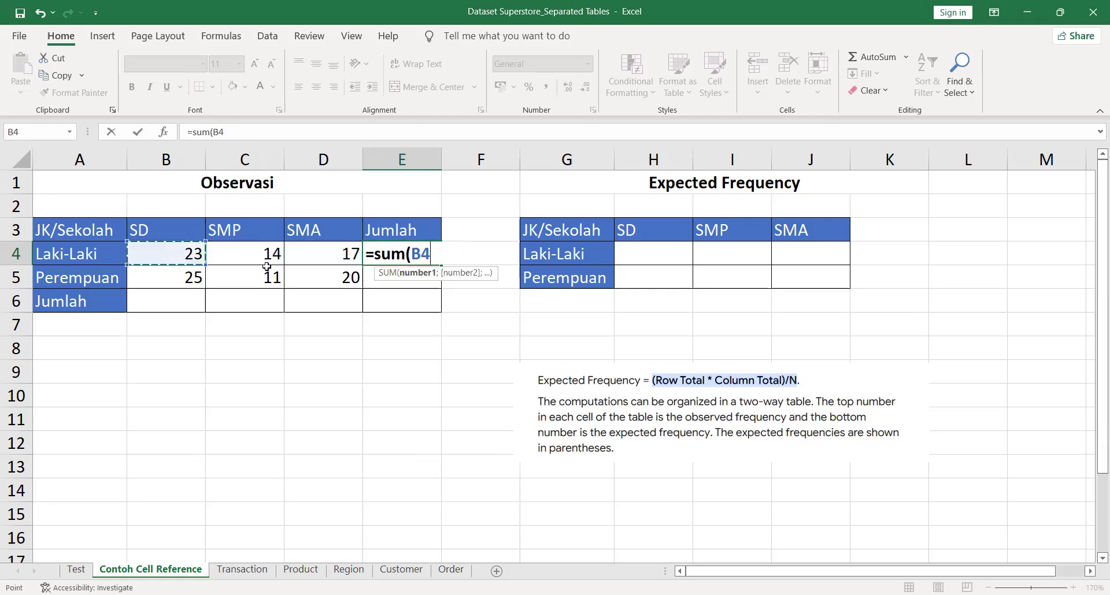
{"action": "left_click_drag", "start_coordinate": [311, 274], "coordinate": [315, 275]}
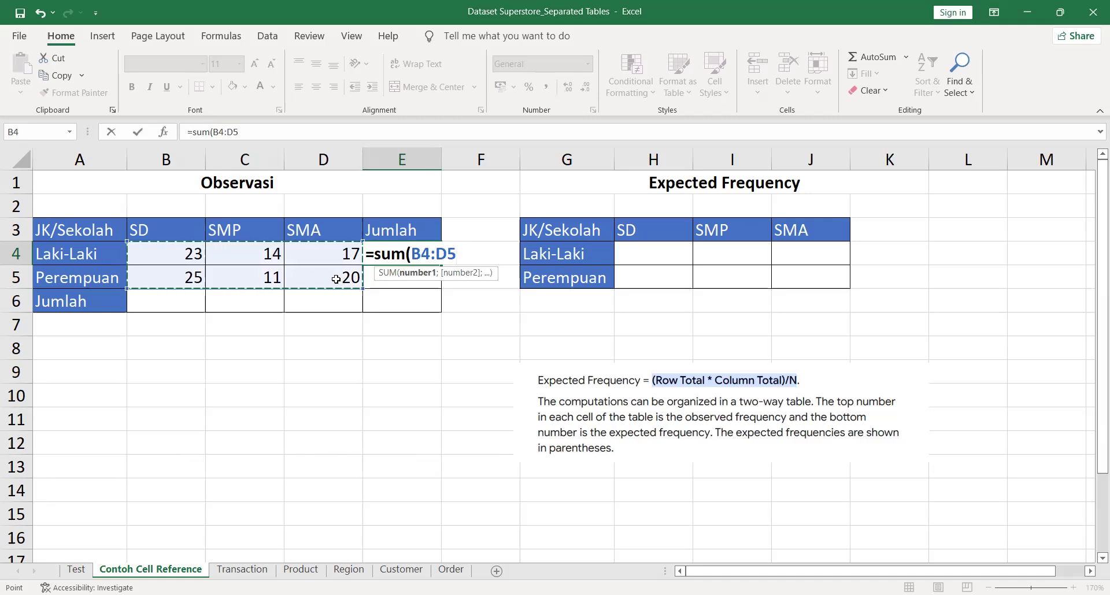
{"action": "key", "text": "BackSpace"}
{"action": "key", "text": "BackSpace"}
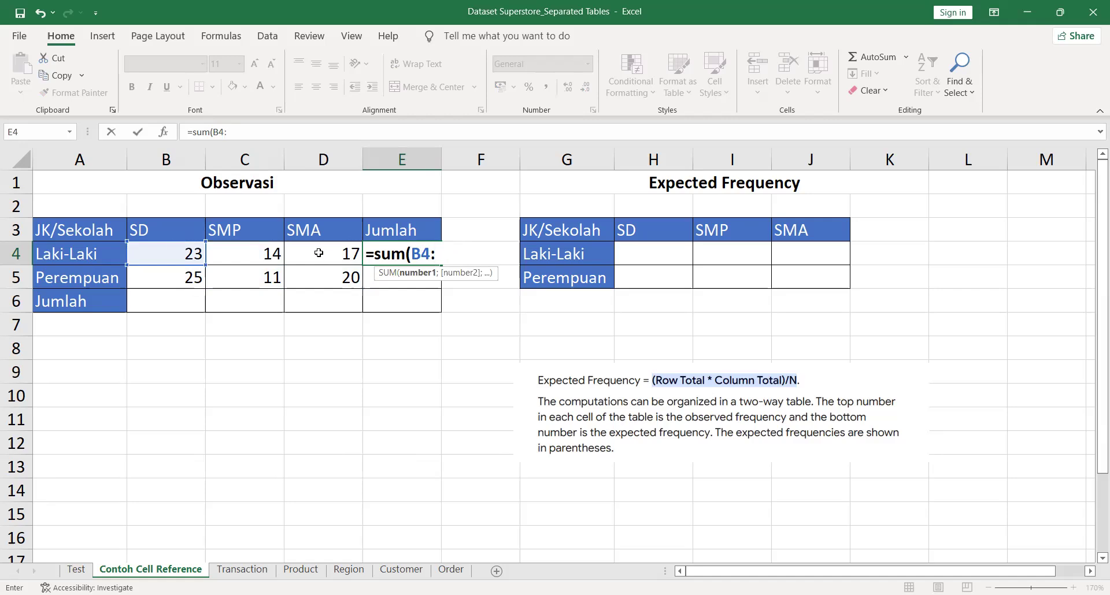
{"action": "left_click", "coordinate": [318, 253]}
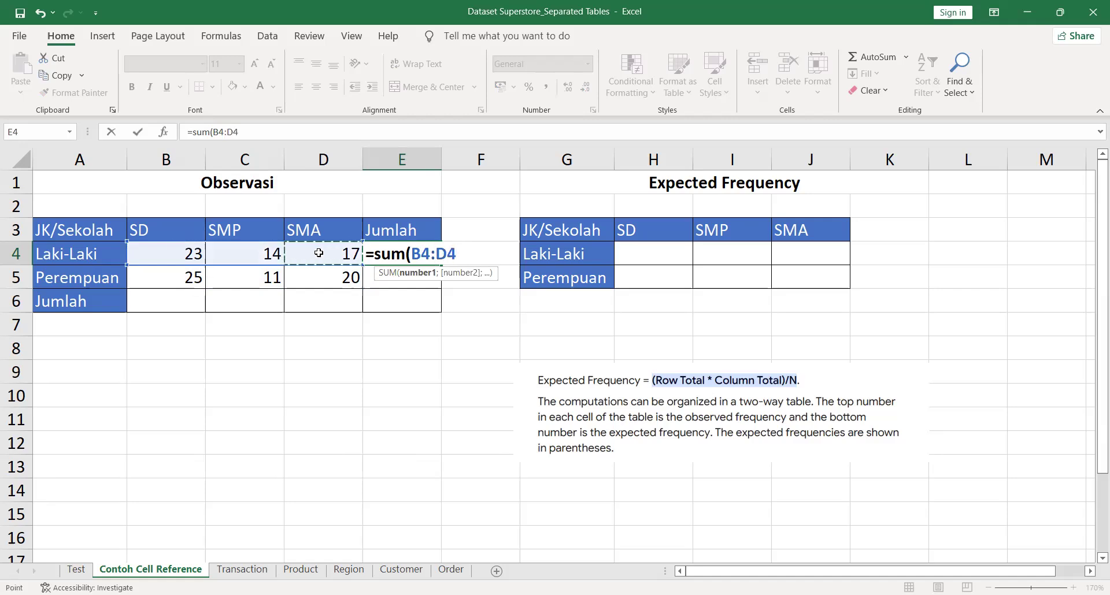
{"action": "key", "text": "Return"}
{"action": "key", "text": "Up"}
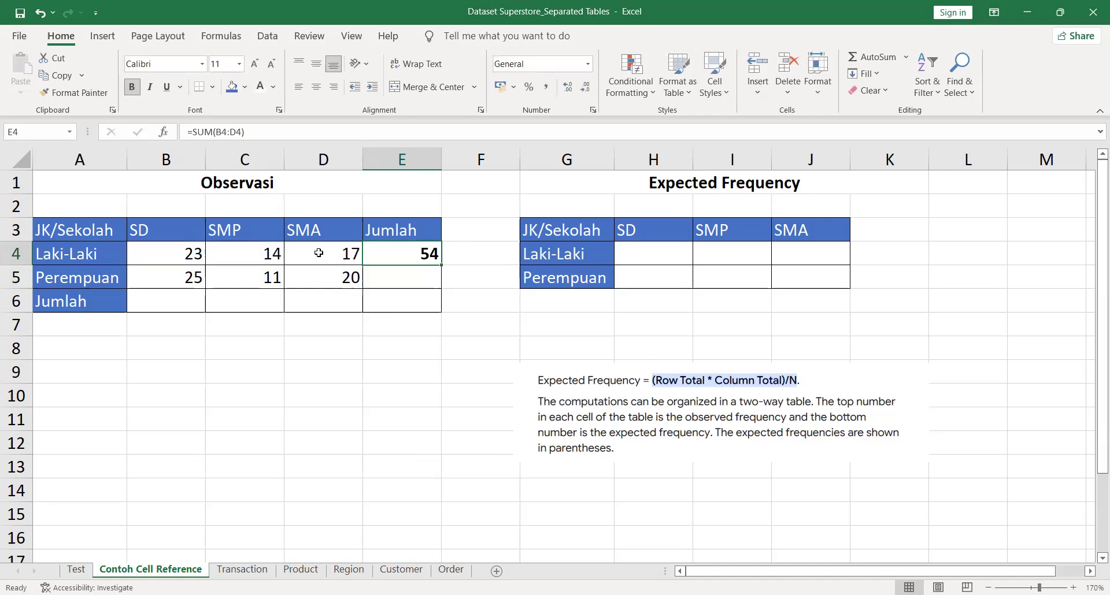
Total the Perempuan row in cell E5 with =SUM(B5:D5), and clear the cell again
{"action": "key", "text": "ctrl+c"}
{"action": "key", "text": "Down"}
{"action": "type", "text": "="}
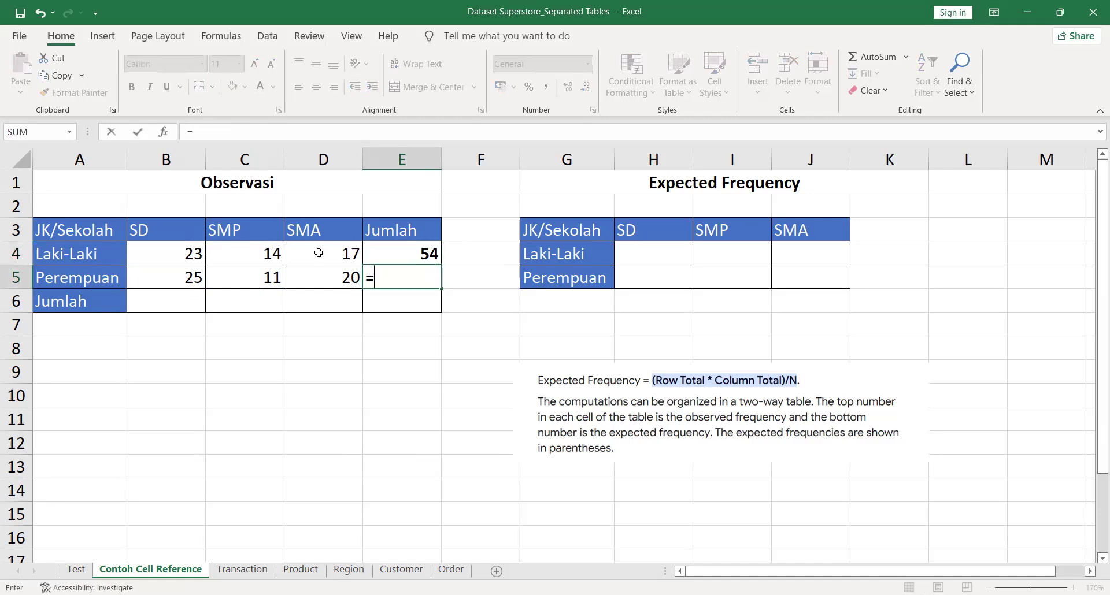
{"action": "type", "text": "sum("}
{"action": "key", "text": "Left"}
{"action": "key", "text": "Left"}
{"action": "key", "text": "Left"}
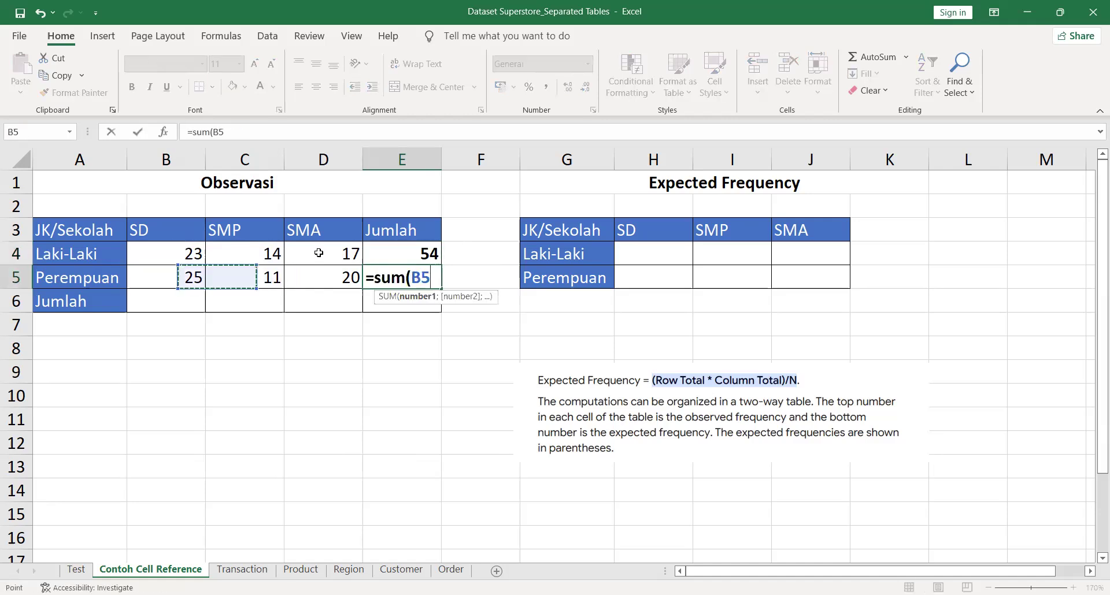
{"action": "key", "text": "shift+Right"}
{"action": "key", "text": "shift+Right"}
{"action": "type", "text": ")"}
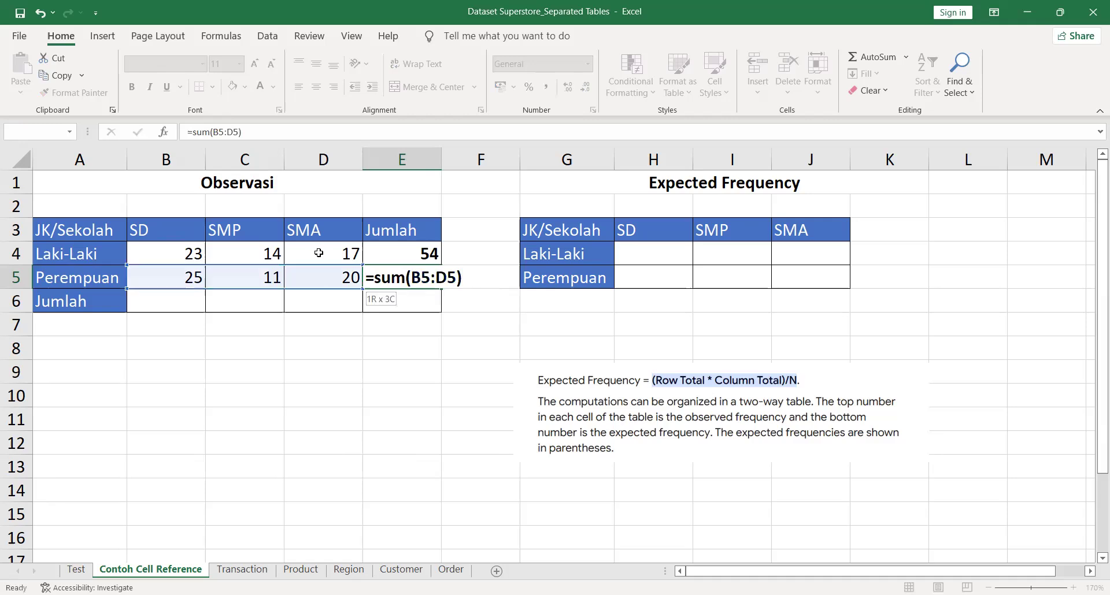
{"action": "key", "text": "Return"}
{"action": "key", "text": "Up"}
{"action": "key", "text": "Delete"}
Copy the Laki-Laki total formula from cell E4 to cell E5 for the Perempuan row
{"action": "key", "text": "Up"}
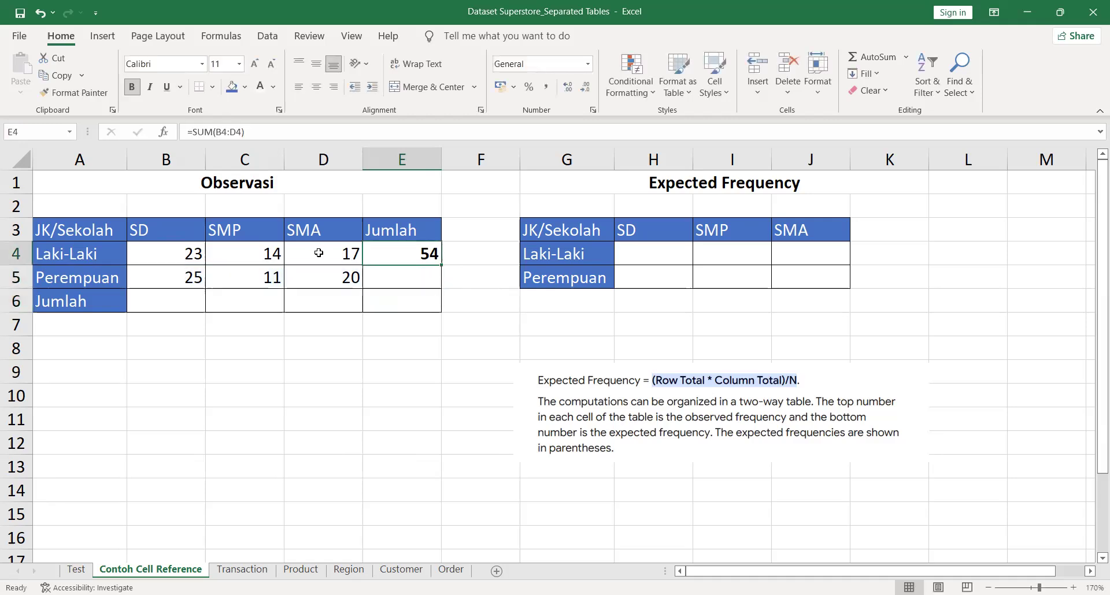
{"action": "key", "text": "ctrl+c"}
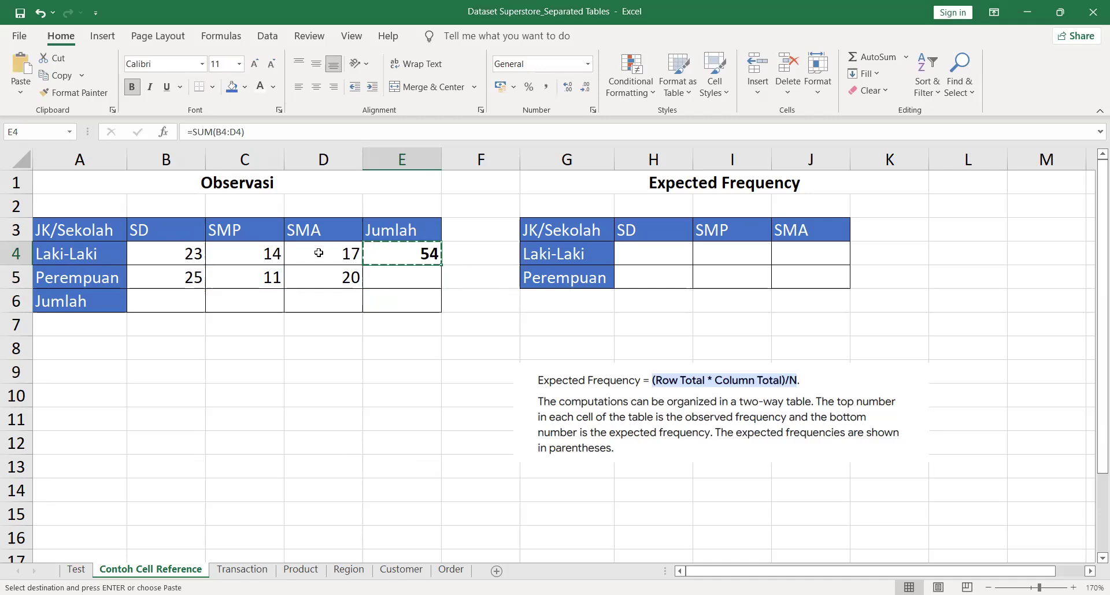
{"action": "key", "text": "Down"}
{"action": "key", "text": "ctrl+v"}
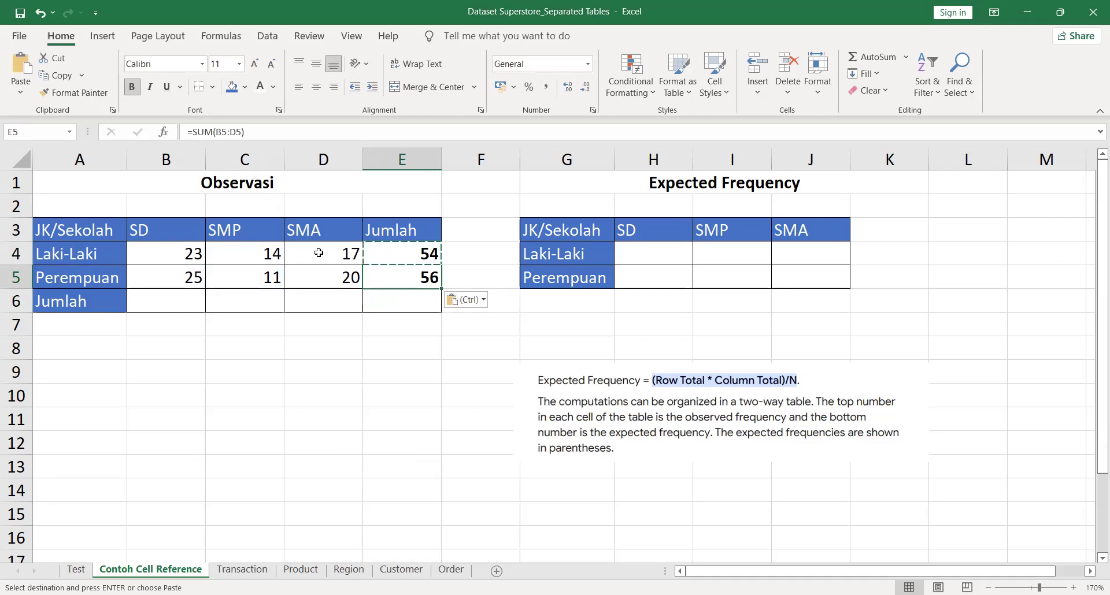
{"action": "key", "text": "Escape"}
{"action": "key", "text": "Escape"}
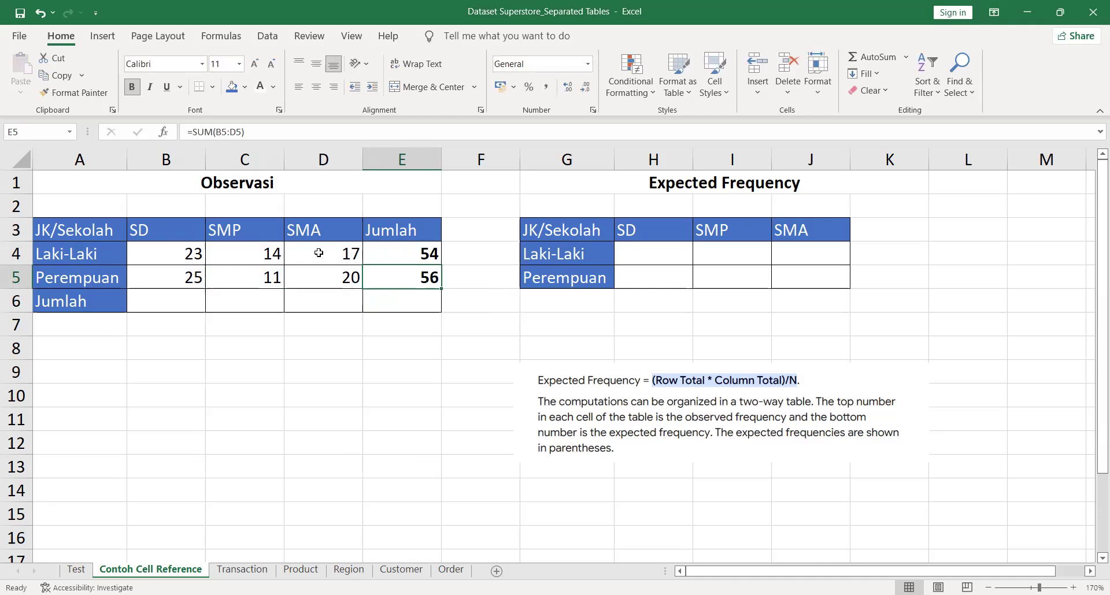
Total the SD column in cell B6 with =SUM(B4:B5)
{"action": "left_click", "coordinate": [190, 304]}
{"action": "type", "text": "="}
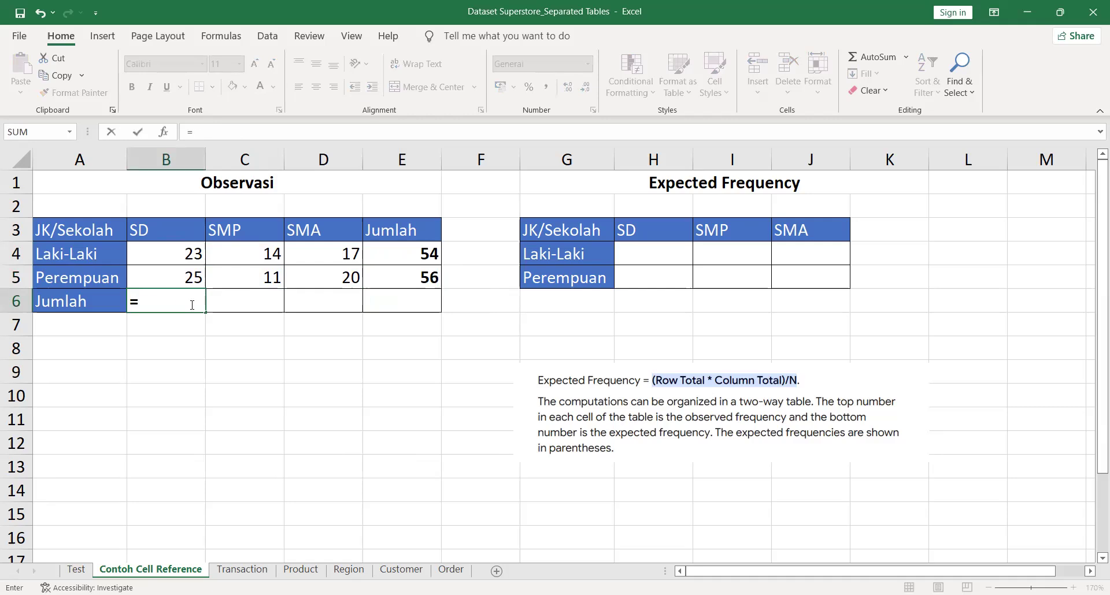
{"action": "type", "text": "sum("}
{"action": "left_click_drag", "start_coordinate": [170, 253], "coordinate": [174, 271]}
{"action": "type", "text": ")"}
{"action": "key", "text": "ctrl+Return"}
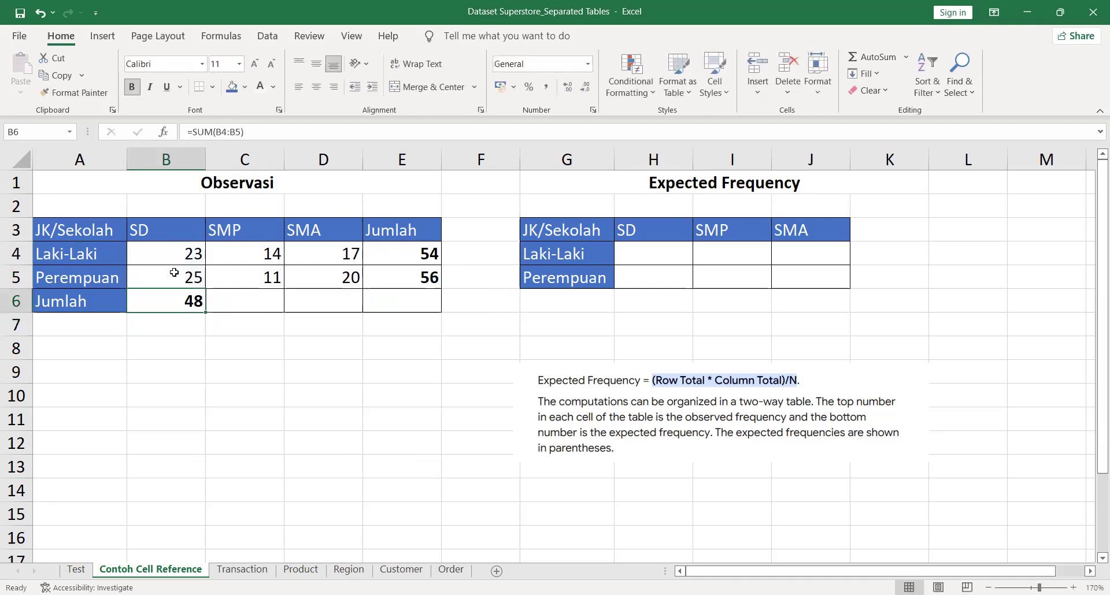
Copy the SD column total formula from B6 to C6:D6 for the SMP and SMA columns
{"action": "key", "text": "ctrl+c"}
{"action": "key", "text": "Right"}
{"action": "key", "text": "shift+Right"}
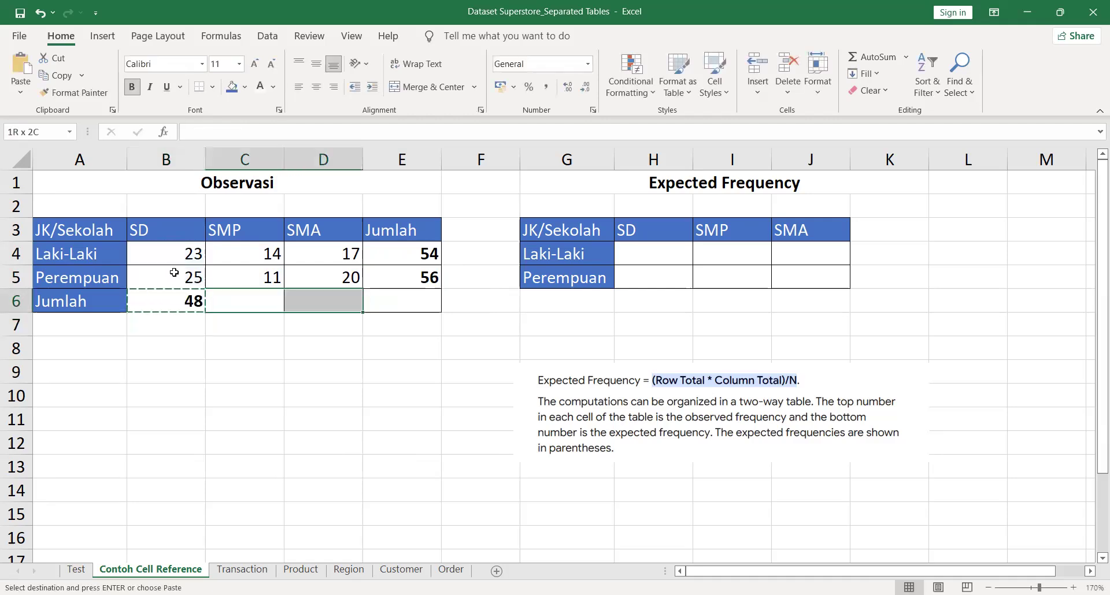
{"action": "key", "text": "Return"}
Copy the row total formula from E5 to the grand total cell E6 and check the range it references
{"action": "key", "text": "Right"}
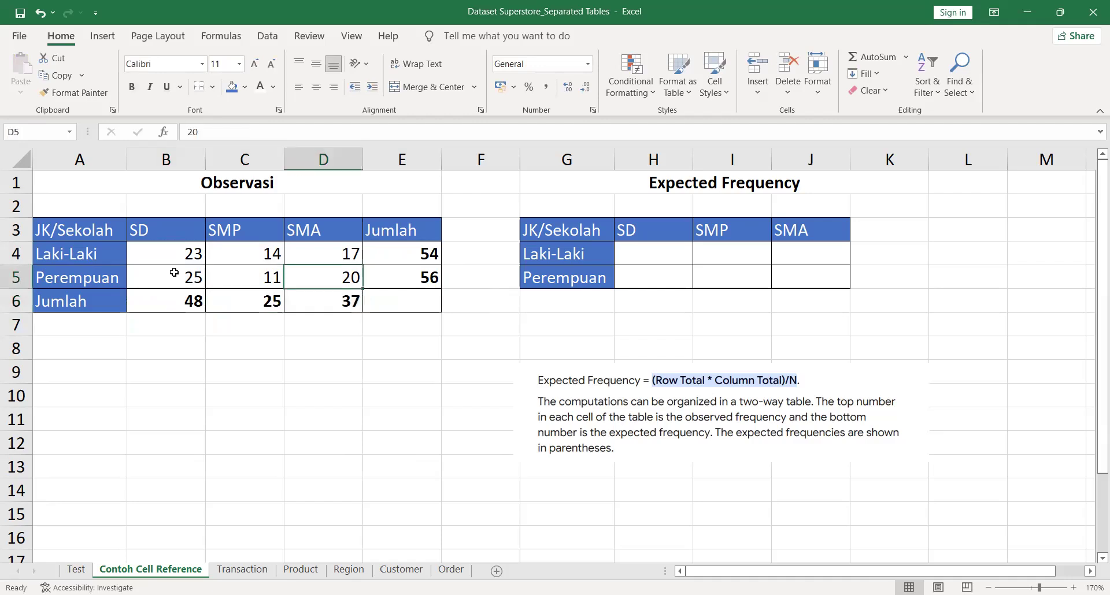
{"action": "key", "text": "Right"}
{"action": "key", "text": "Up"}
{"action": "key", "text": "ctrl+c"}
{"action": "key", "text": "Down"}
{"action": "key", "text": "Return"}
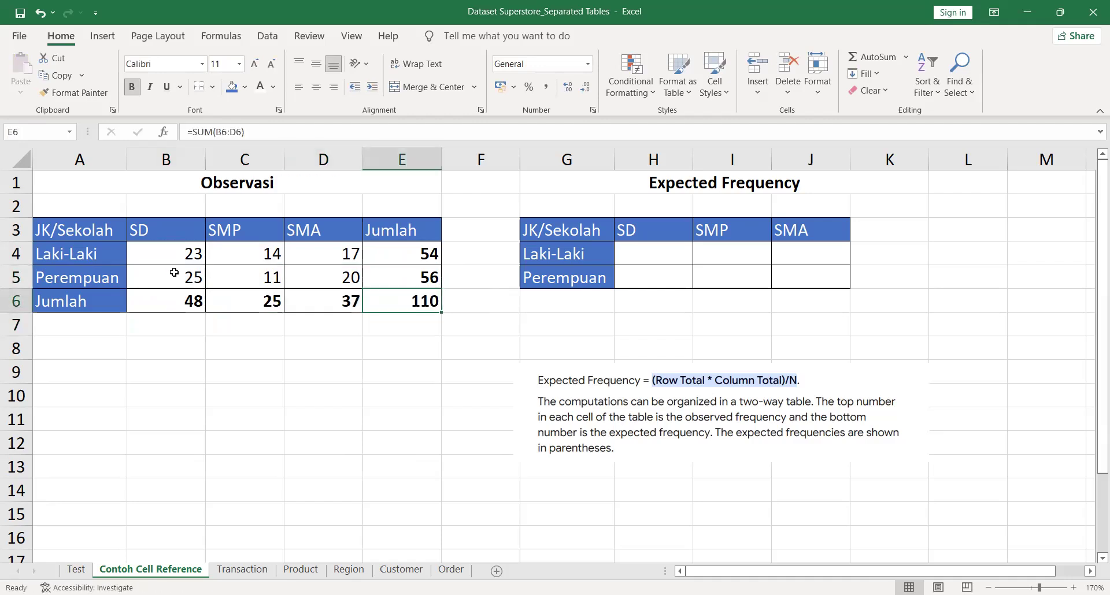
{"action": "key", "text": "F2"}
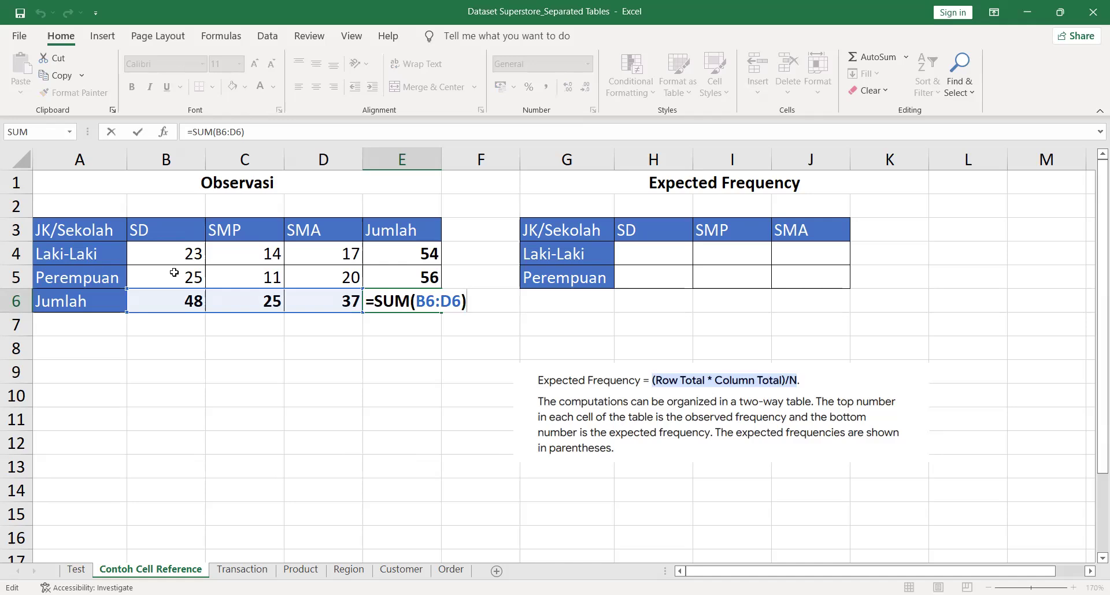
{"action": "key", "text": "ctrl+Return"}
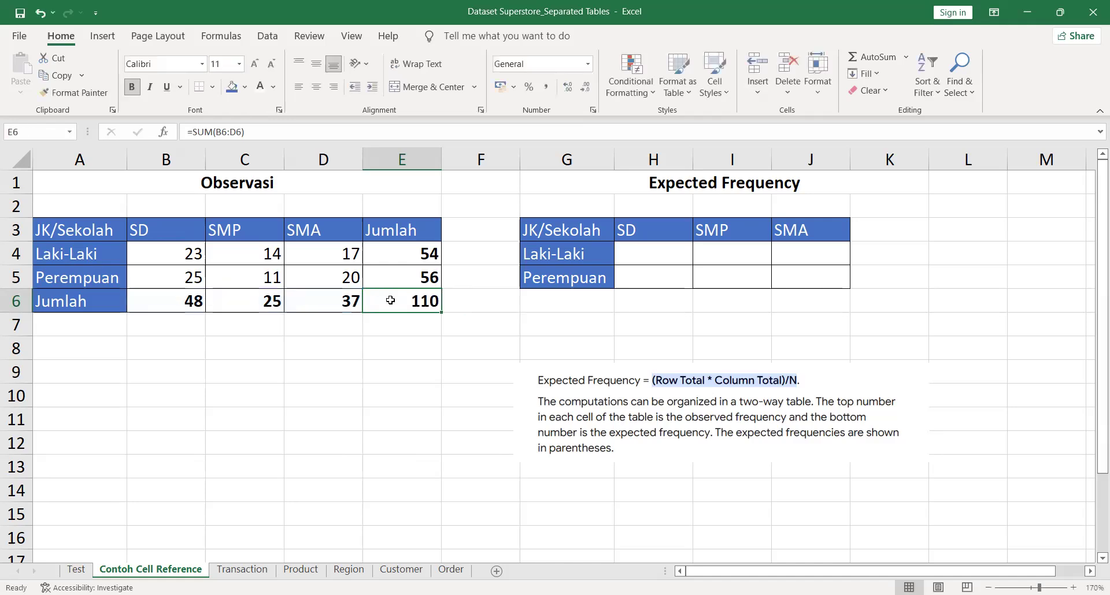
Change the SUM range in the grand total cell E6 to E4:E5
{"action": "left_click", "coordinate": [306, 131]}
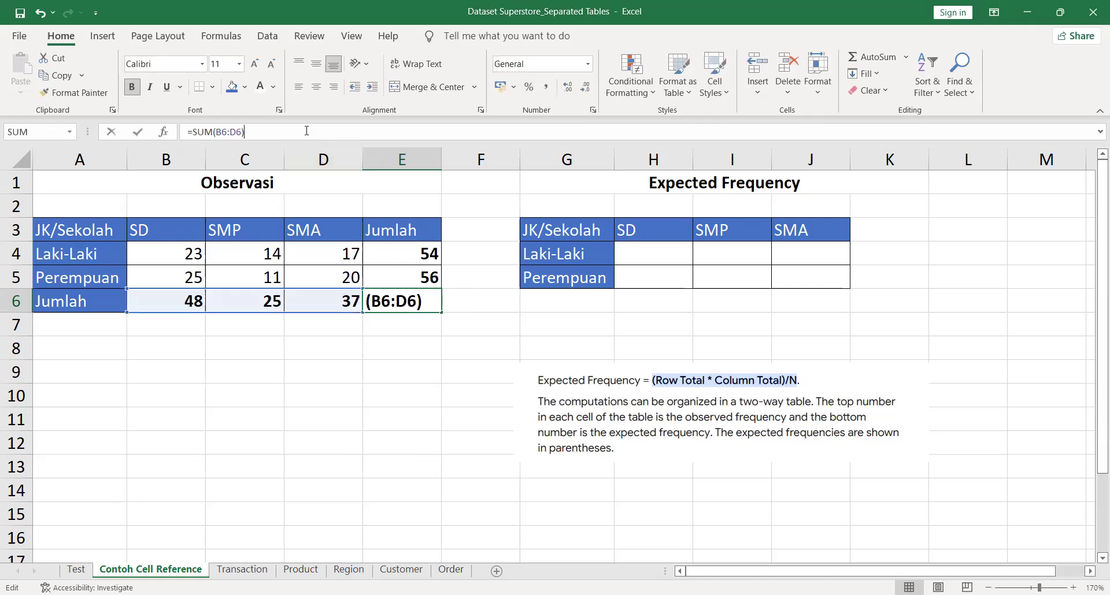
{"action": "key", "text": "BackSpace"}
{"action": "key", "text": "BackSpace"}
{"action": "key", "text": "BackSpace"}
{"action": "key", "text": "BackSpace"}
{"action": "key", "text": "BackSpace"}
{"action": "key", "text": "BackSpace"}
{"action": "left_click_drag", "start_coordinate": [393, 248], "coordinate": [394, 274]}
{"action": "type", "text": ")"}
{"action": "key", "text": "ctrl+Return"}
Replace the grand total formula in E6 with =SUM(B4:D5), summing all the observed values
{"action": "type", "text": "=sum("}
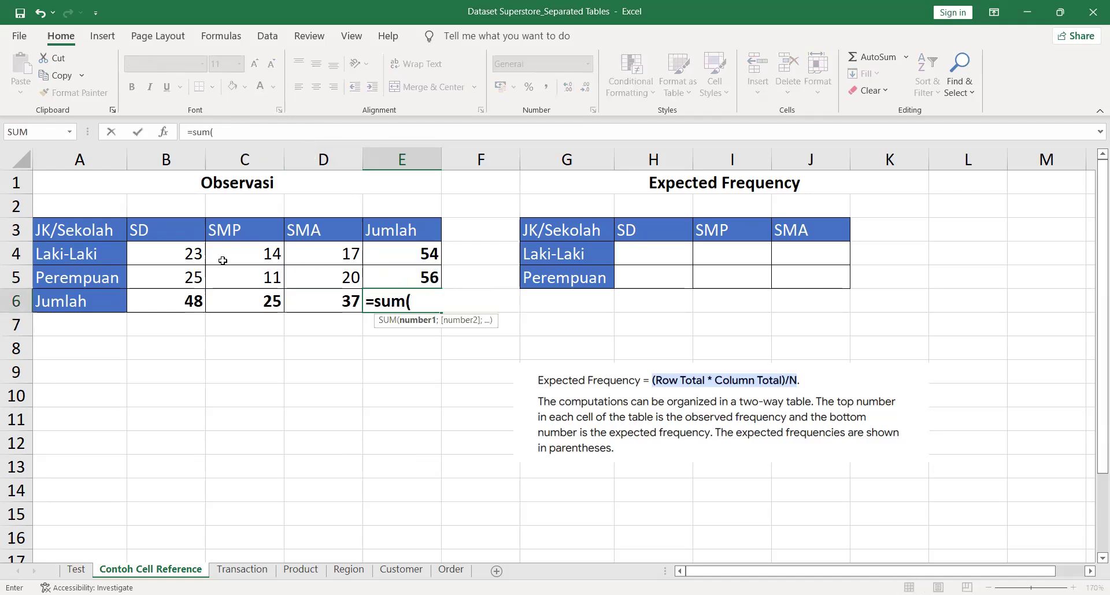
{"action": "left_click_drag", "start_coordinate": [187, 258], "coordinate": [231, 258]}
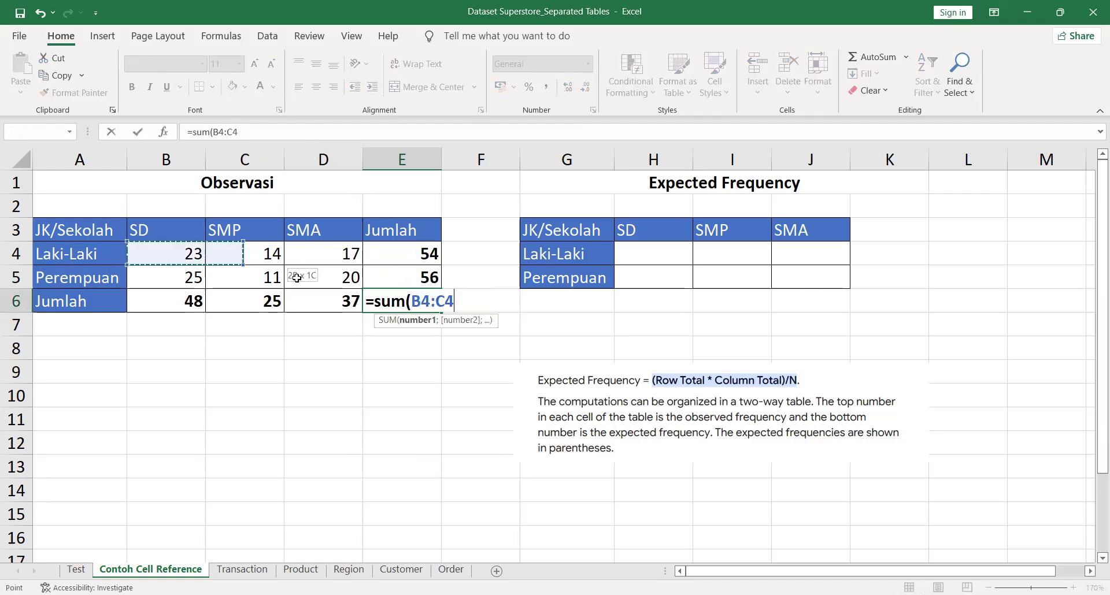
{"action": "left_click_drag", "start_coordinate": [296, 278], "coordinate": [297, 278]}
{"action": "key", "text": "ctrl+Return"}
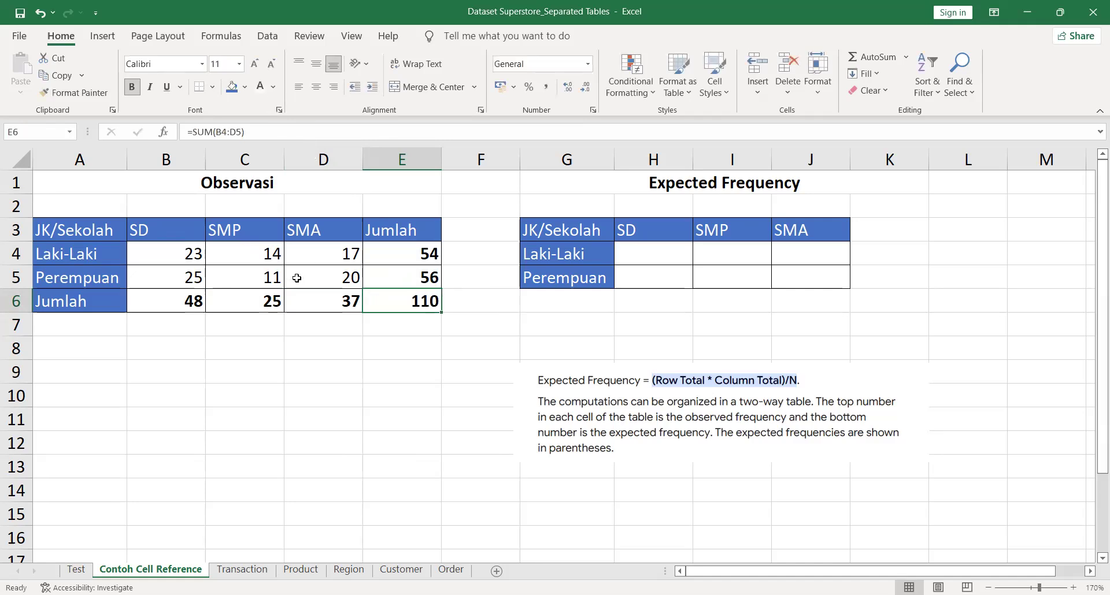
Clear the row totals, grand total and column totals from E4:E6 and B6:D6 of the Observasi table
{"action": "left_click", "coordinate": [297, 278]}
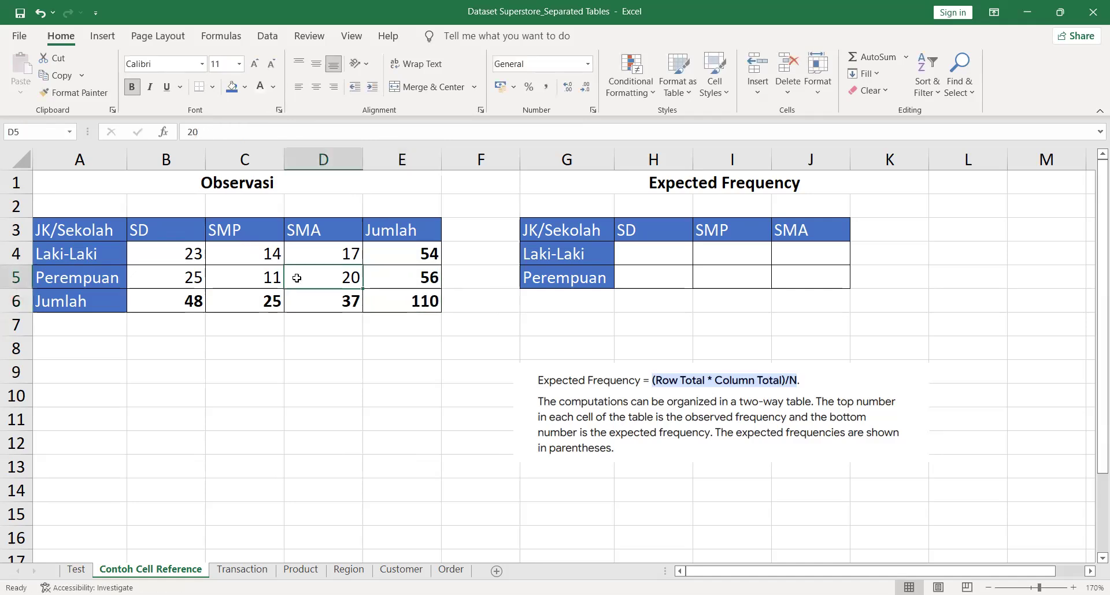
{"action": "key", "text": "Right"}
{"action": "key", "text": "Up"}
{"action": "key", "text": "Delete"}
{"action": "key", "text": "Down"}
{"action": "key", "text": "Delete"}
{"action": "key", "text": "Down"}
{"action": "key", "text": "Delete"}
{"action": "key", "text": "Left"}
{"action": "key", "text": "Delete"}
{"action": "key", "text": "Left"}
{"action": "key", "text": "Delete"}
{"action": "key", "text": "Left"}
{"action": "key", "text": "Delete"}
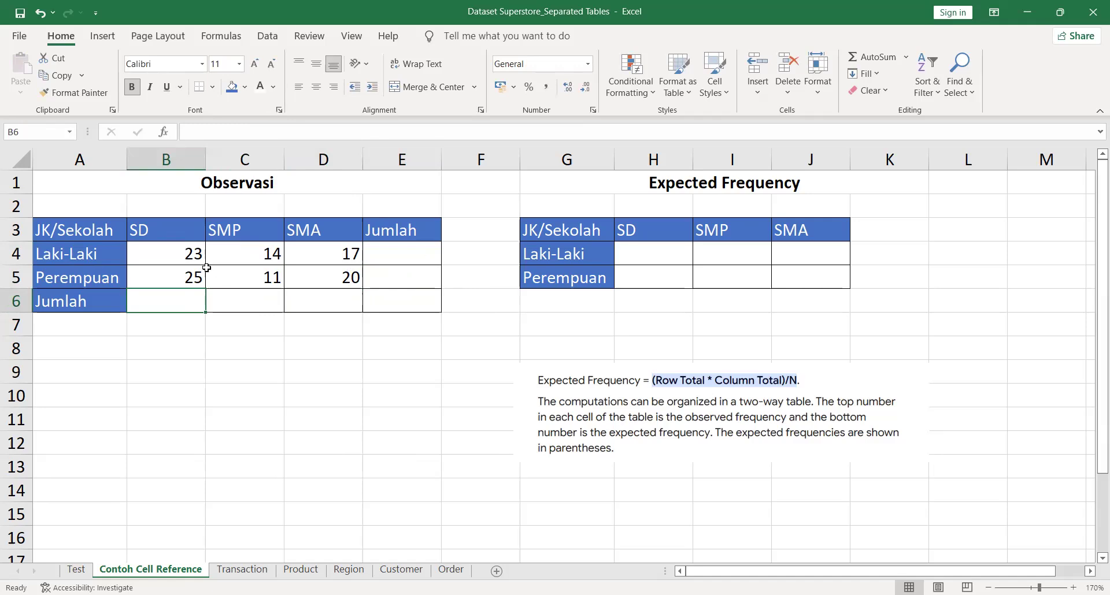
Try filling the Observasi totals at once with AutoSum over B4:E6, and undo it
{"action": "left_click_drag", "start_coordinate": [170, 247], "coordinate": [390, 298]}
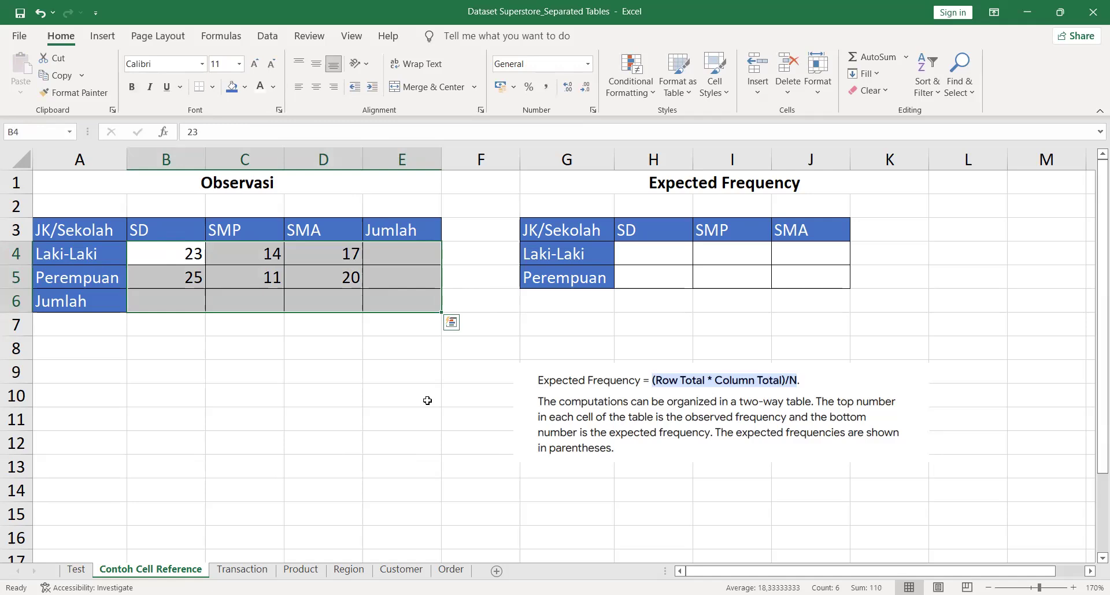
{"action": "key", "text": "alt"}
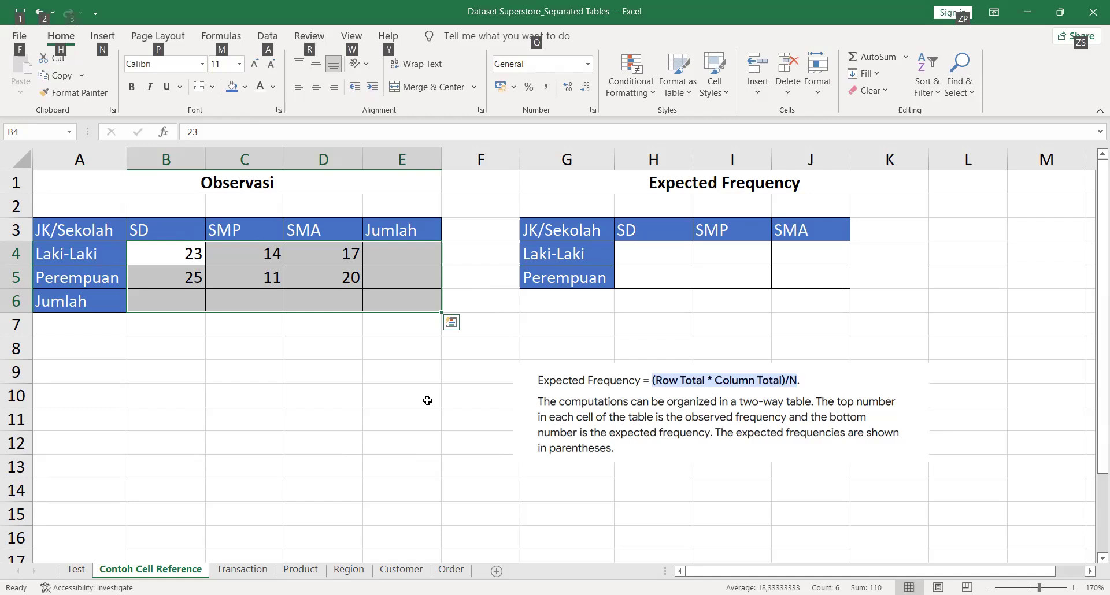
{"action": "key", "text": "alt+equal"}
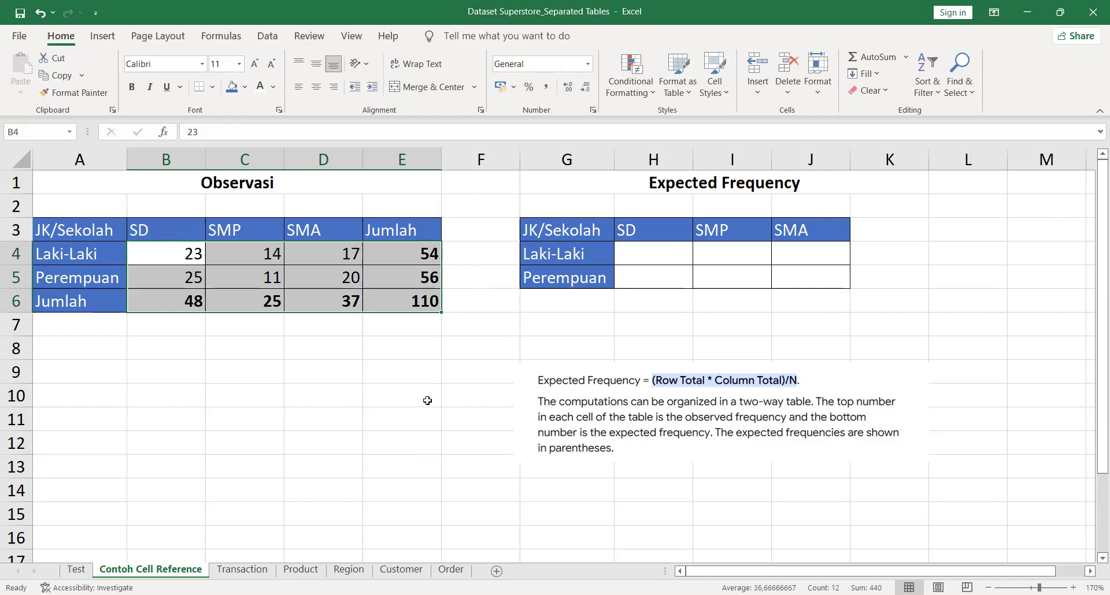
{"action": "key", "text": "Up"}
{"action": "key", "text": "ctrl+z"}
Fill all row, column and grand totals at once with AutoSum over B4:E6, and check the formulas in E6 and E5
{"action": "key", "text": "Down"}
{"action": "key", "text": "shift+Down"}
{"action": "key", "text": "shift+Down"}
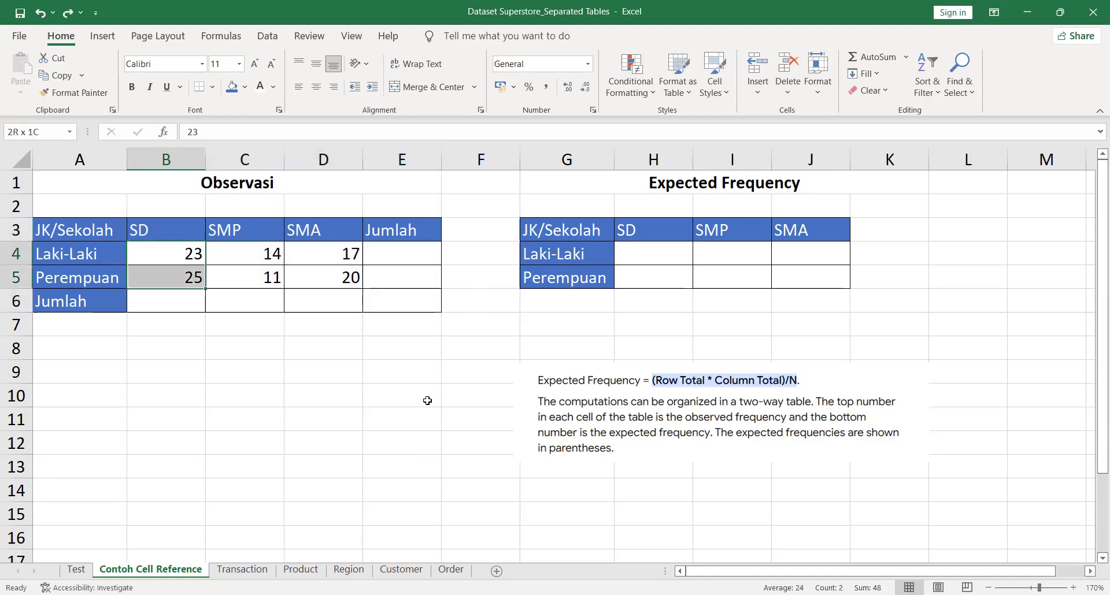
{"action": "key", "text": "shift+Right"}
{"action": "key", "text": "shift+Right"}
{"action": "key", "text": "shift+Right"}
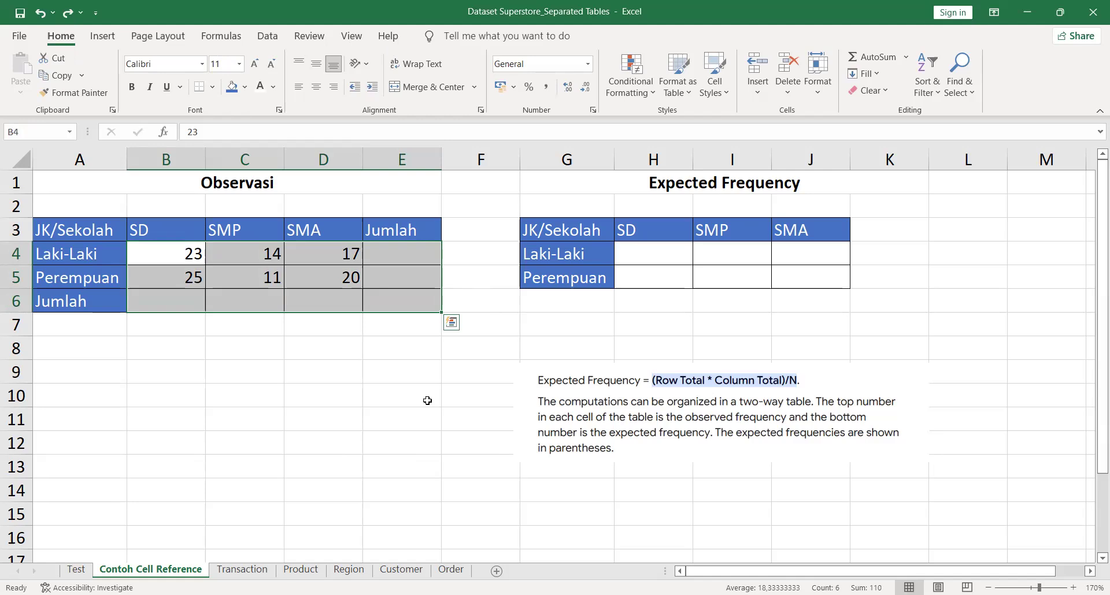
{"action": "key", "text": "alt+equal"}
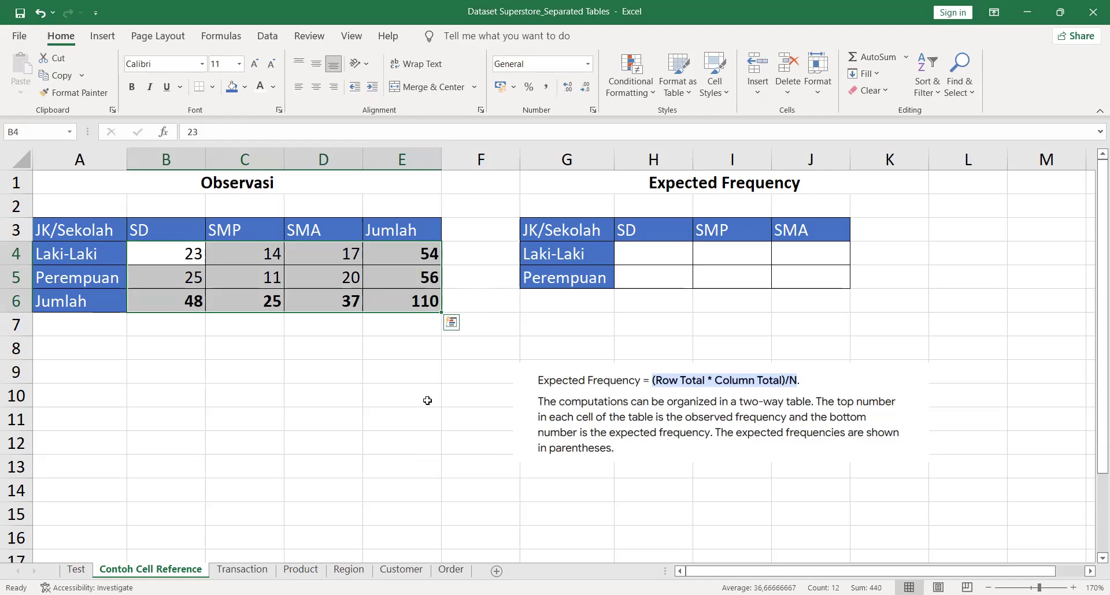
{"action": "left_click", "coordinate": [410, 355]}
{"action": "left_click", "coordinate": [403, 293]}
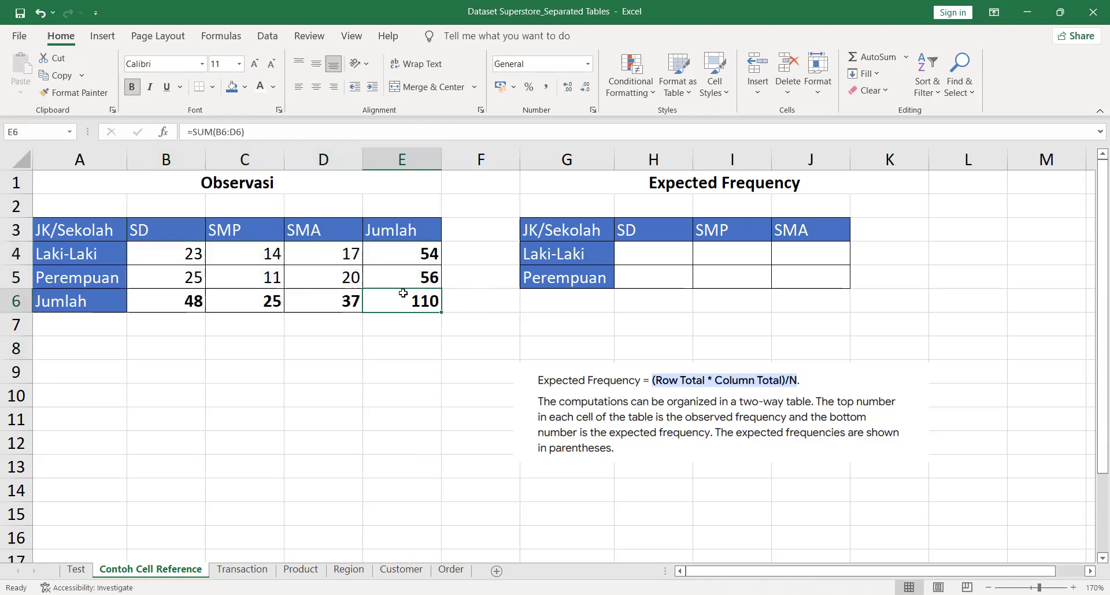
{"action": "double_click", "coordinate": [402, 294]}
{"action": "left_click", "coordinate": [398, 275]}
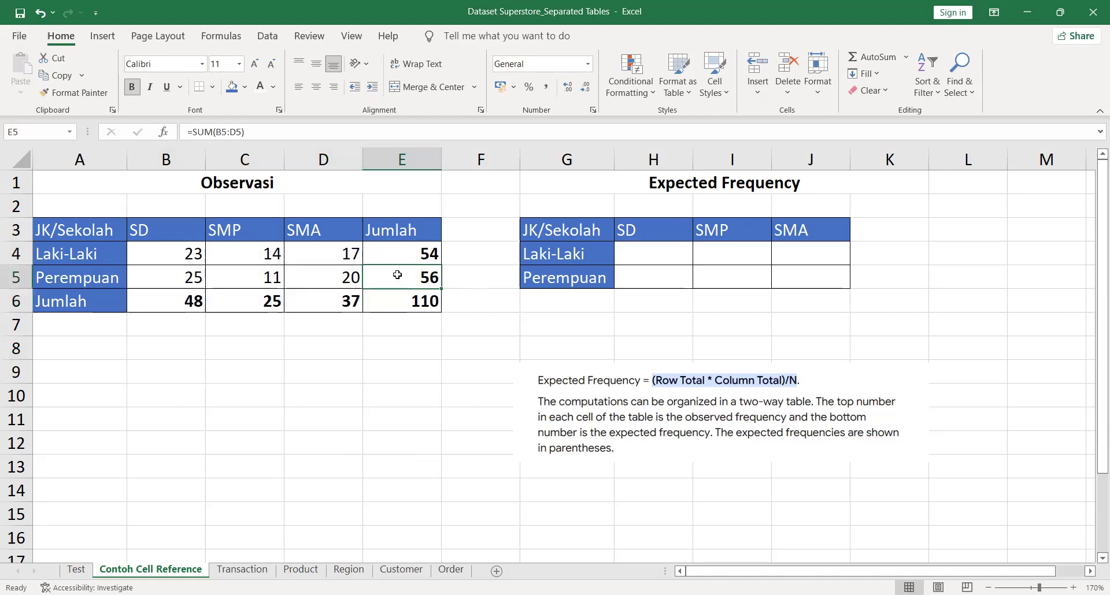
Calculate the expected frequency for Laki-Laki and SD in cell H4 with =(E4*B6)/E6
{"action": "left_click", "coordinate": [646, 260]}
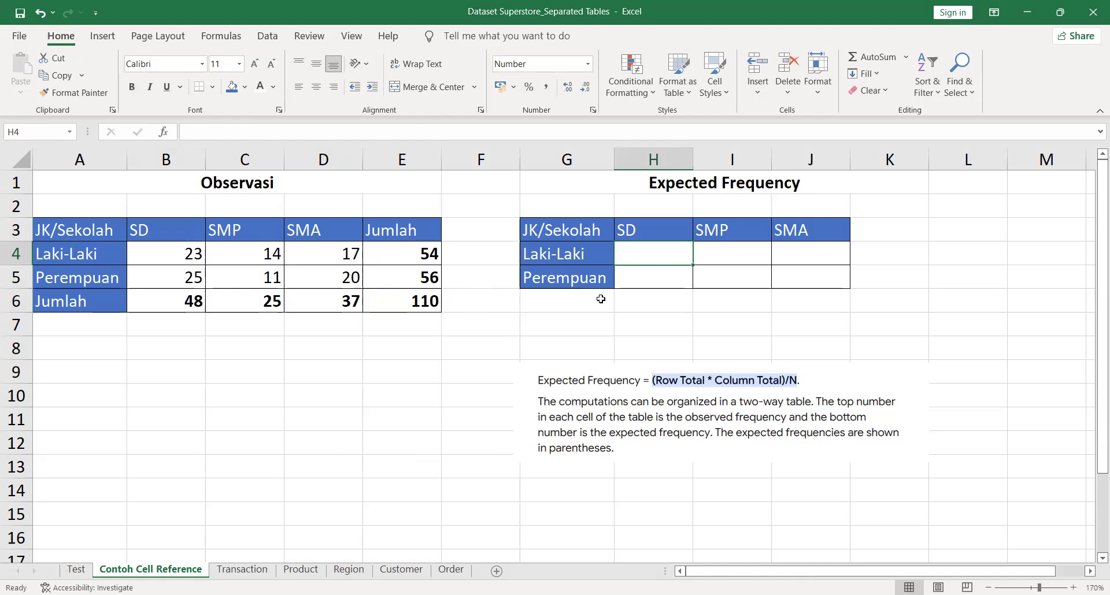
{"action": "key", "text": "Left"}
{"action": "key", "text": "Right"}
{"action": "type", "text": "="}
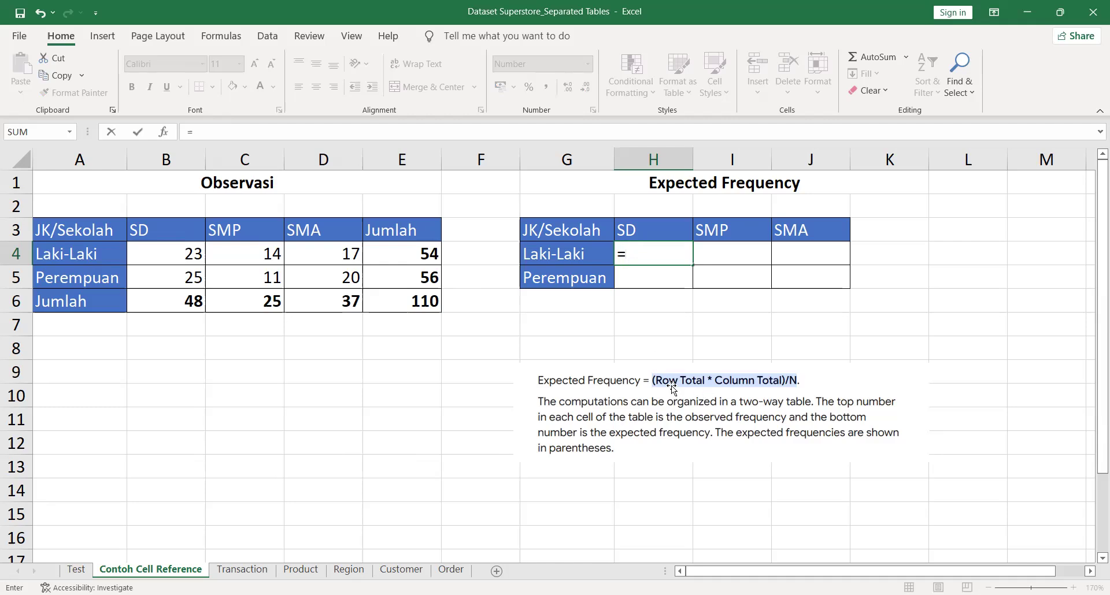
{"action": "left_click", "coordinate": [416, 257]}
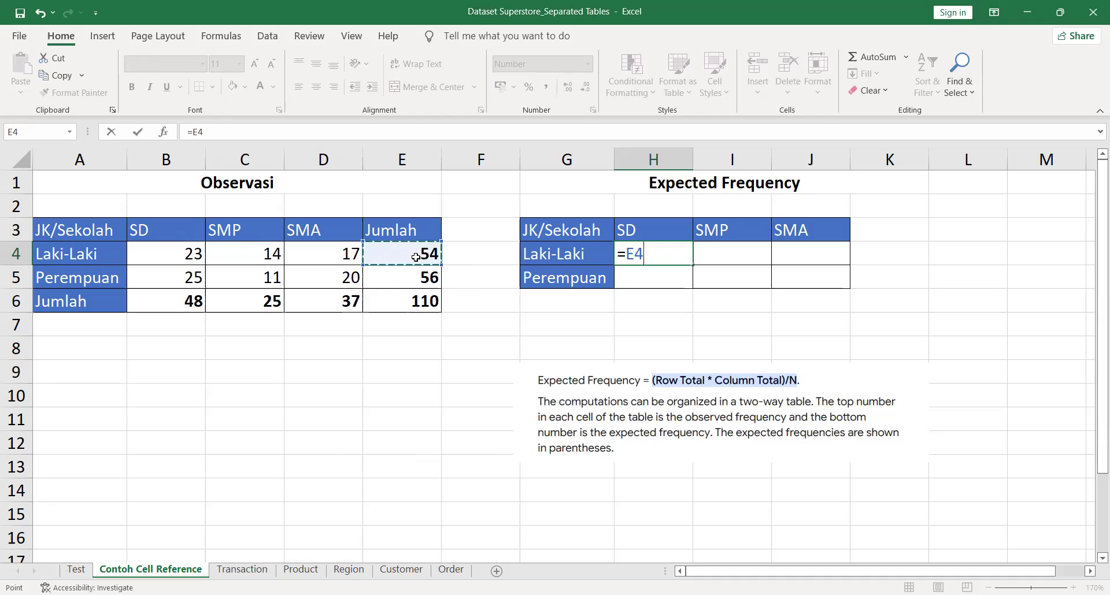
{"action": "type", "text": "*"}
{"action": "left_click", "coordinate": [177, 309]}
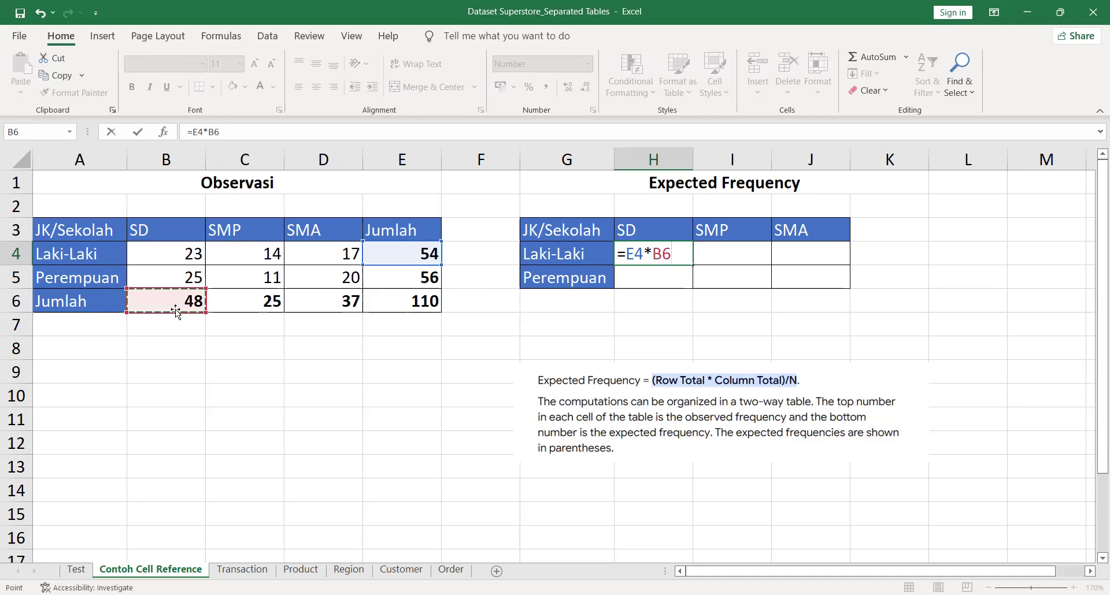
{"action": "type", "text": "/"}
{"action": "left_click", "coordinate": [420, 307]}
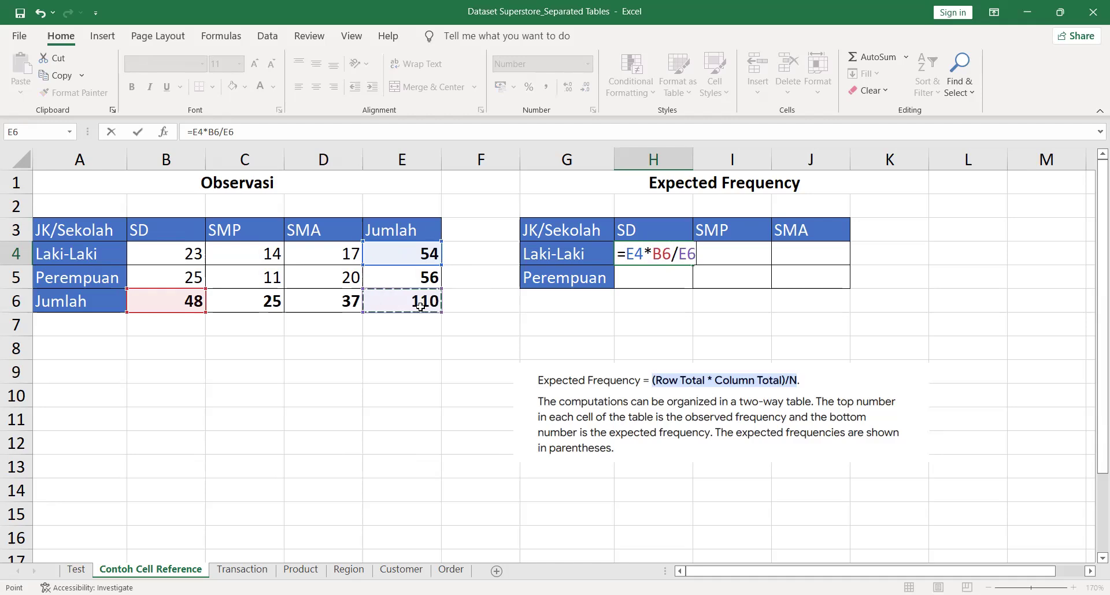
{"action": "left_click", "coordinate": [627, 256]}
{"action": "type", "text": "("}
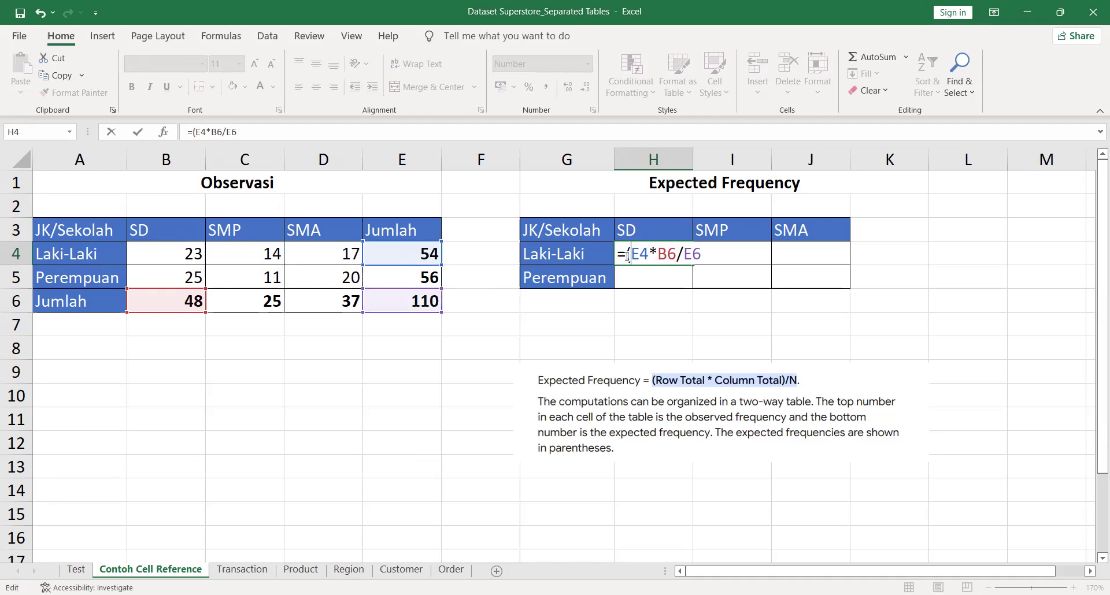
{"action": "left_click", "coordinate": [677, 255]}
{"action": "type", "text": ")"}
{"action": "key", "text": "ctrl+Return"}
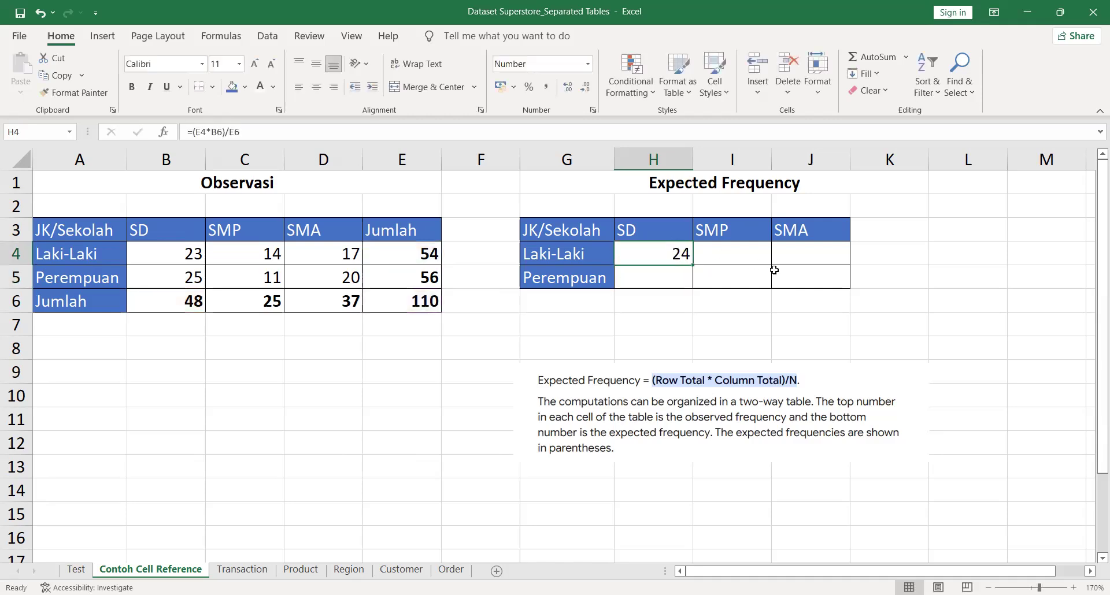
Remove the parentheses from the expected frequency formula in H4 so it reads =E4*B6/E6
{"action": "double_click", "coordinate": [651, 253]}
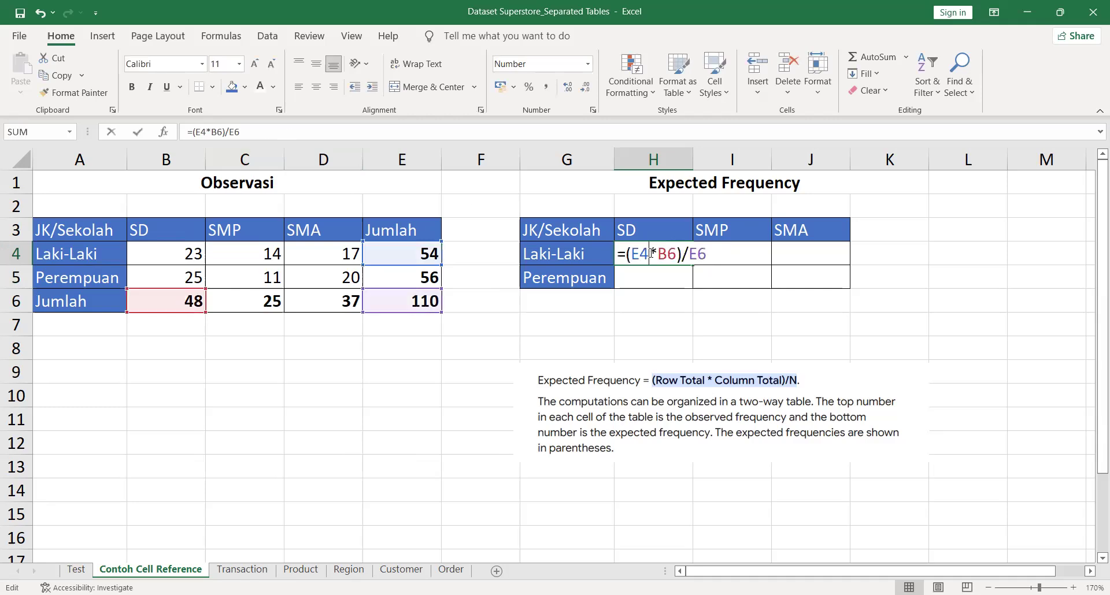
{"action": "left_click", "coordinate": [634, 254]}
{"action": "key", "text": "BackSpace"}
{"action": "key", "text": "Right"}
{"action": "key", "text": "Right"}
{"action": "key", "text": "Right"}
{"action": "key", "text": "Right"}
{"action": "key", "text": "Right"}
{"action": "key", "text": "Right"}
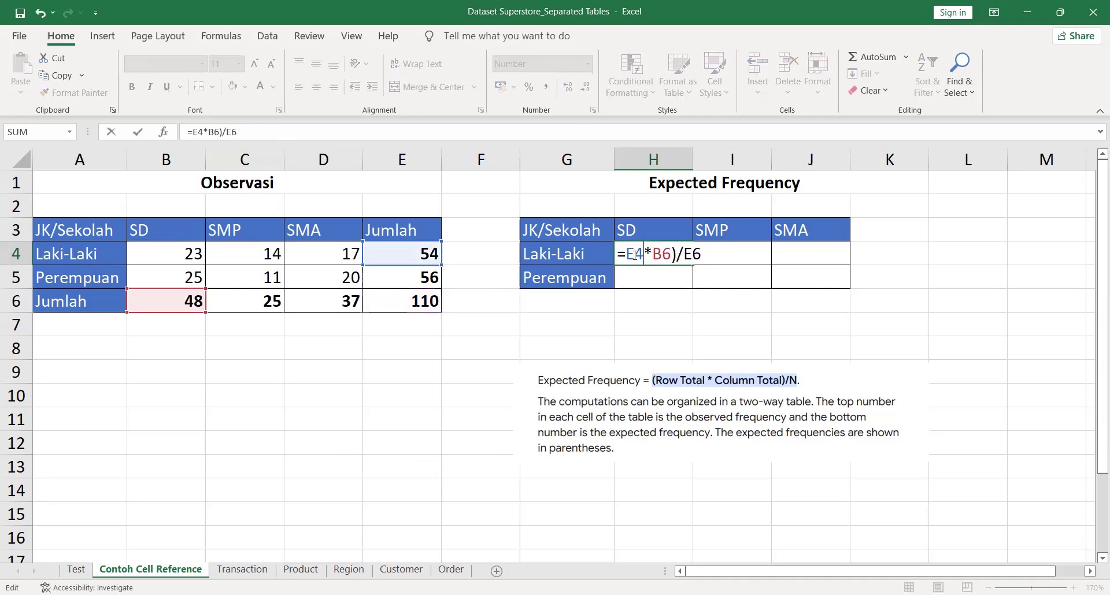
{"action": "key", "text": "BackSpace"}
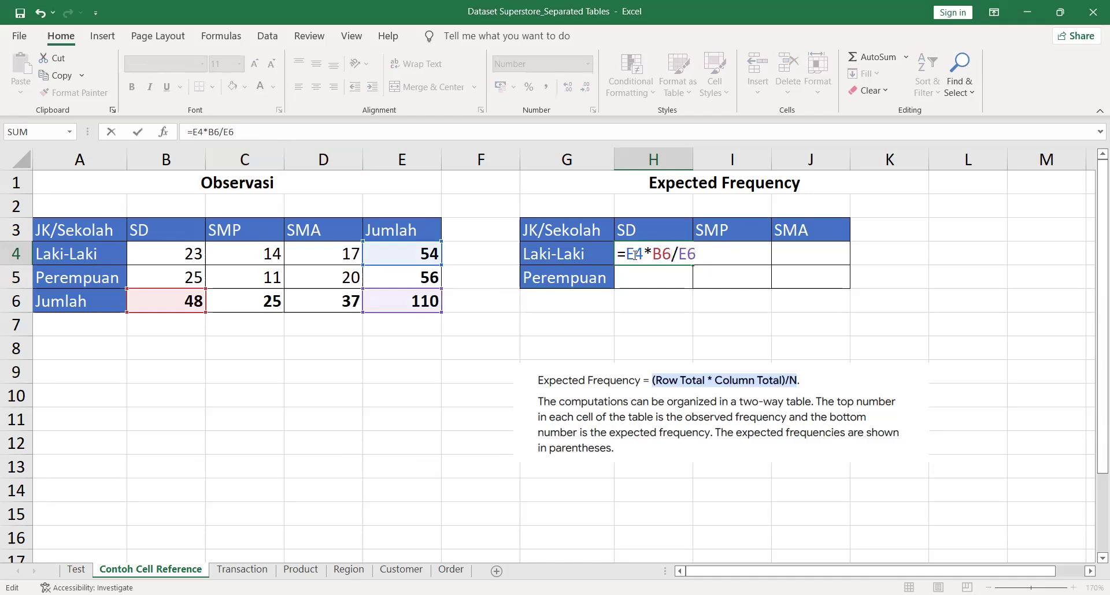
{"action": "key", "text": "Return"}
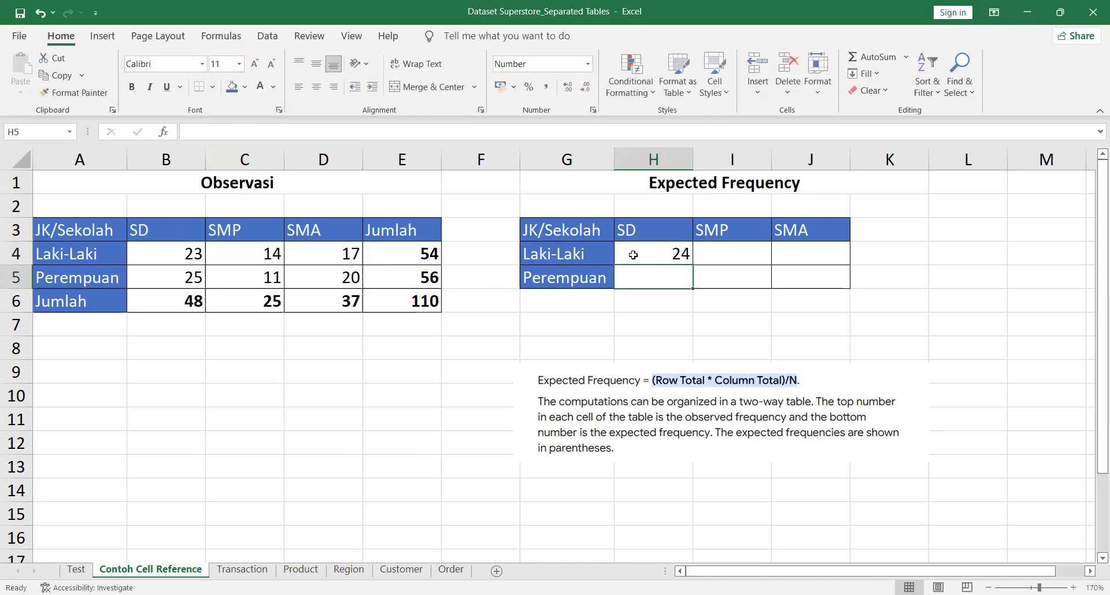
Calculate the expected frequency for Laki-Laki and SMP in cell I4 with =E4*C6/E6
{"action": "left_click", "coordinate": [633, 255]}
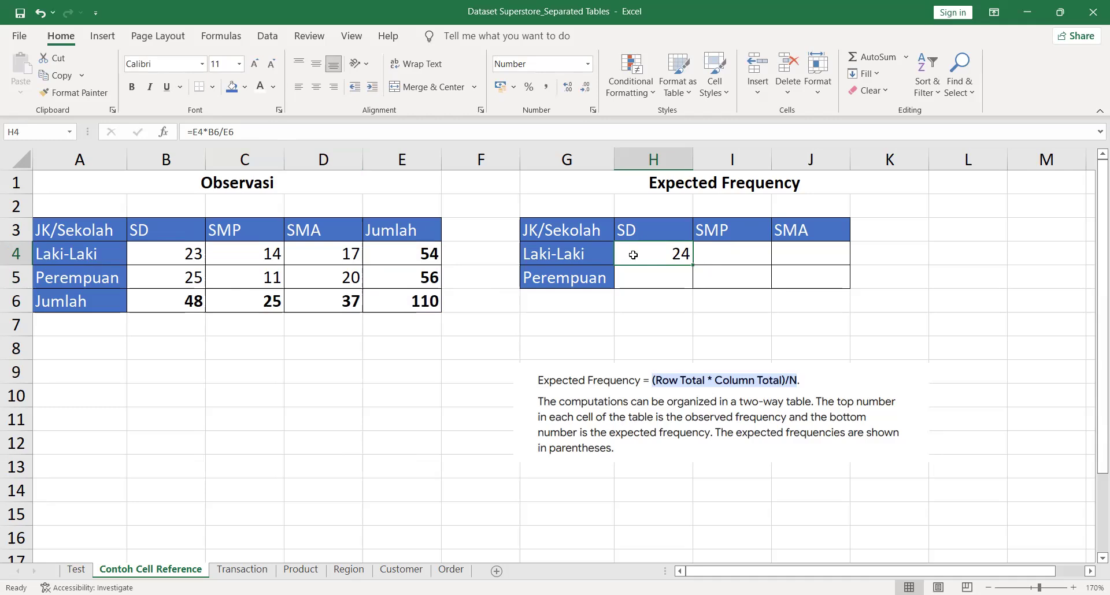
{"action": "key", "text": "Right"}
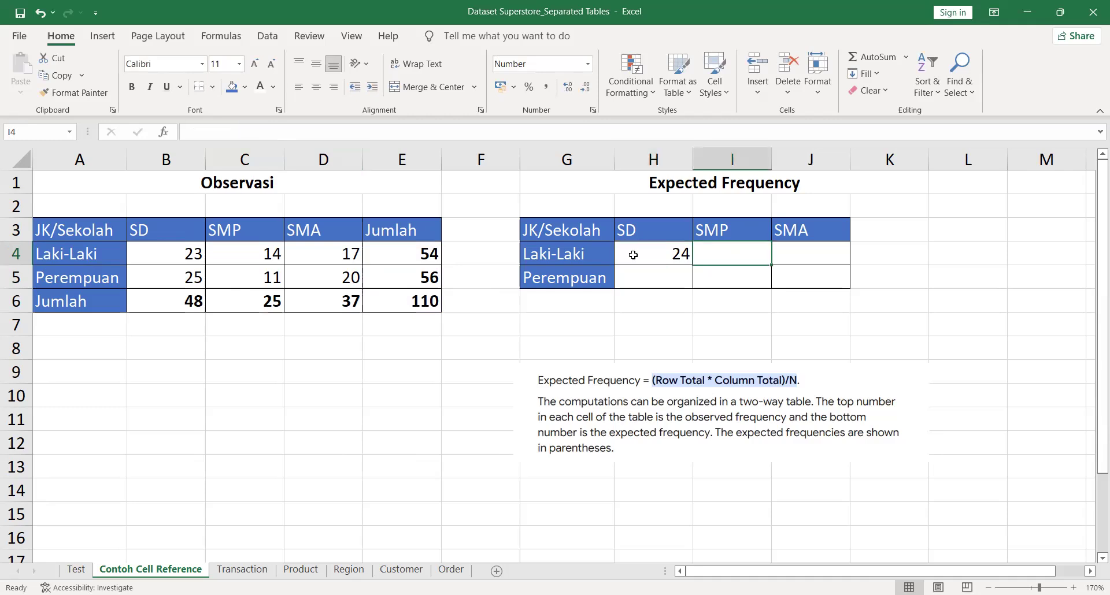
{"action": "type", "text": "="}
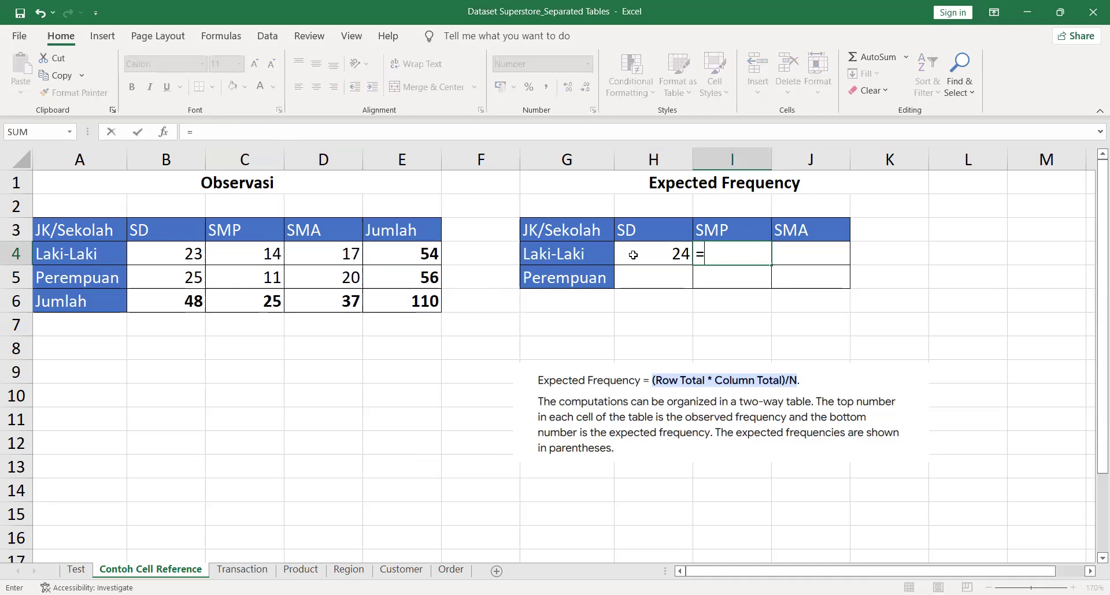
{"action": "key", "text": "Left"}
{"action": "key", "text": "Left"}
{"action": "key", "text": "Left"}
{"action": "key", "text": "Left"}
{"action": "type", "text": "*"}
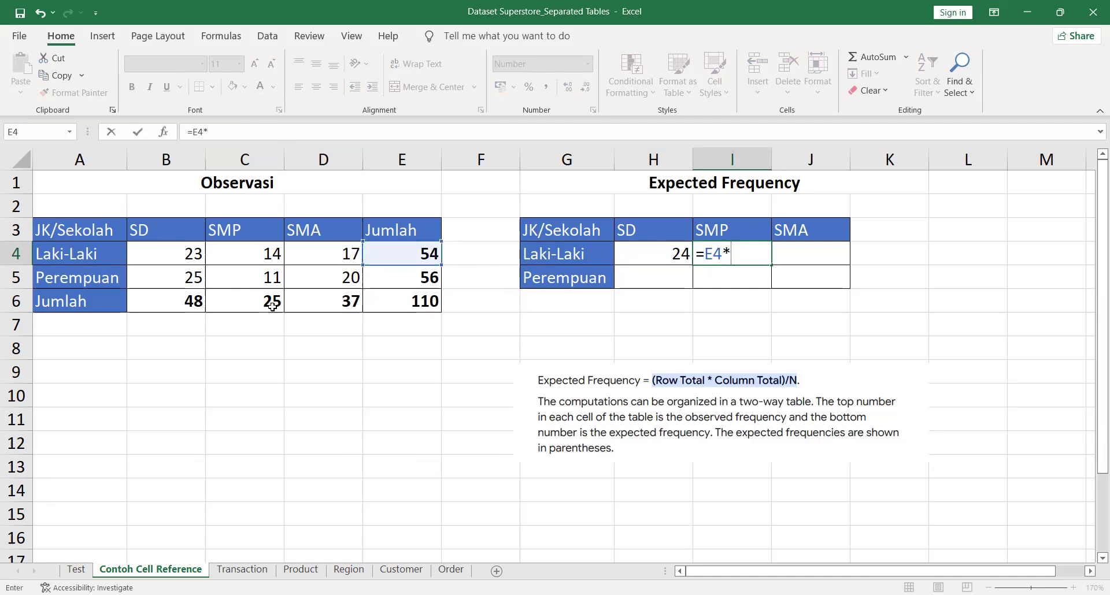
{"action": "left_click", "coordinate": [252, 301]}
{"action": "type", "text": "/"}
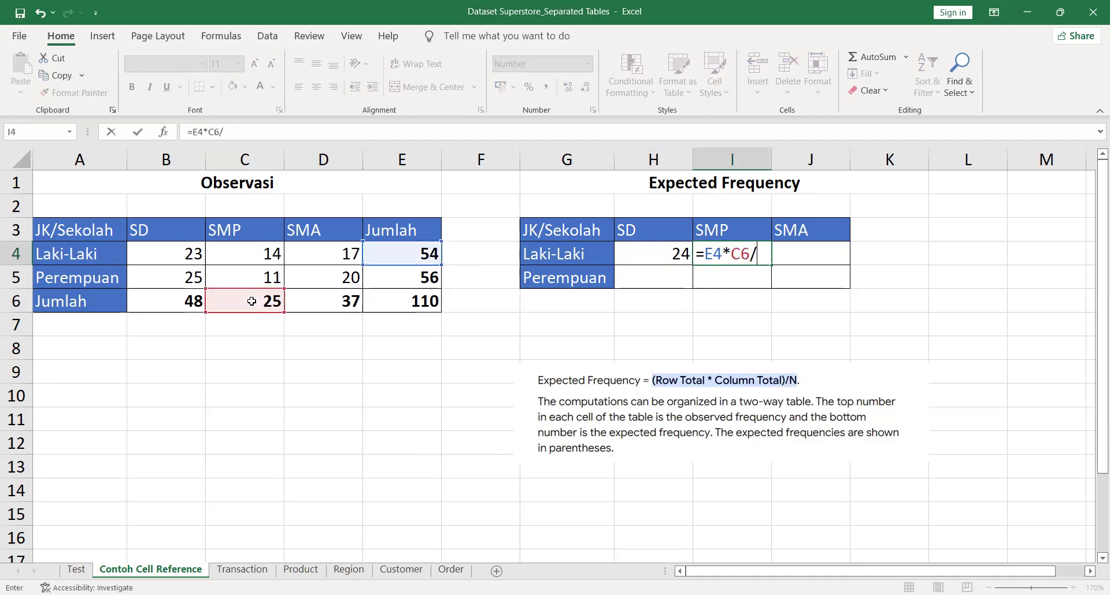
{"action": "left_click", "coordinate": [380, 301]}
{"action": "key", "text": "Return"}
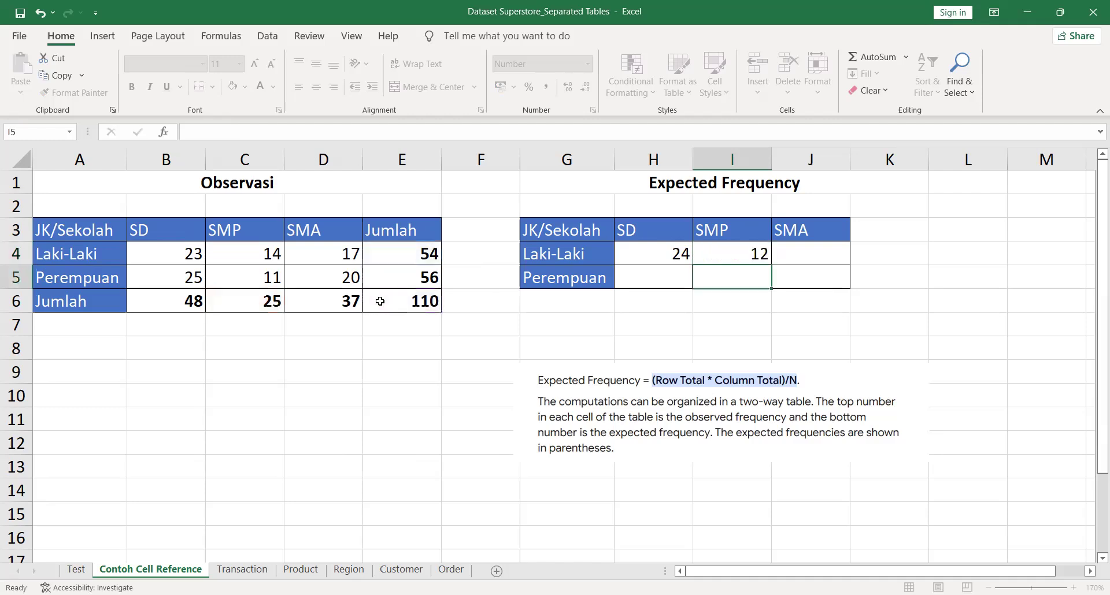
Clear the SMP expected frequency formula from cell I4 and return to cell H4
{"action": "key", "text": "Up"}
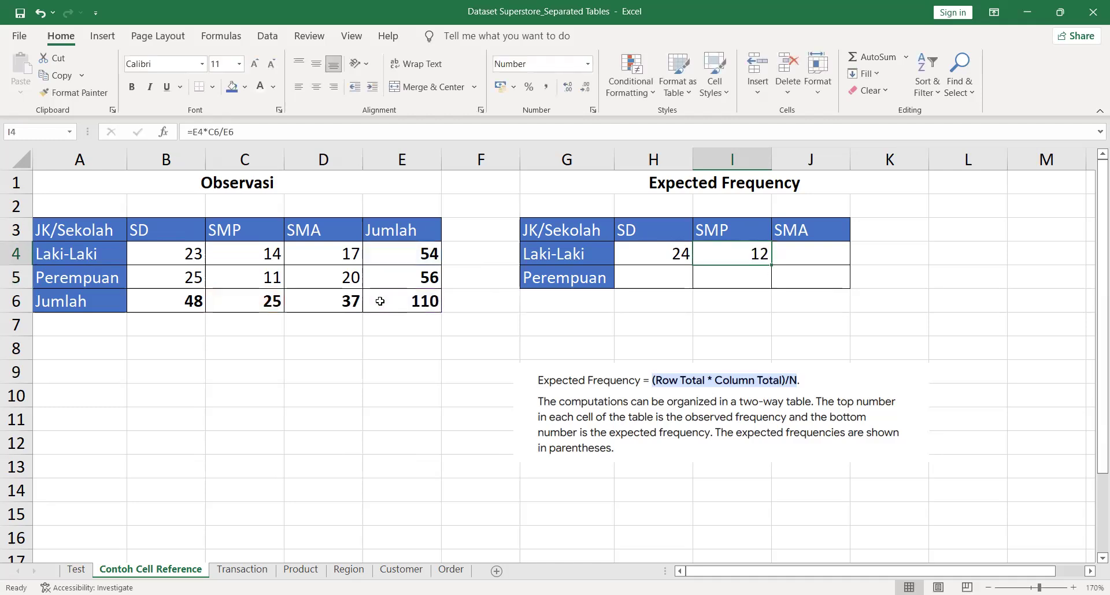
{"action": "key", "text": "Right"}
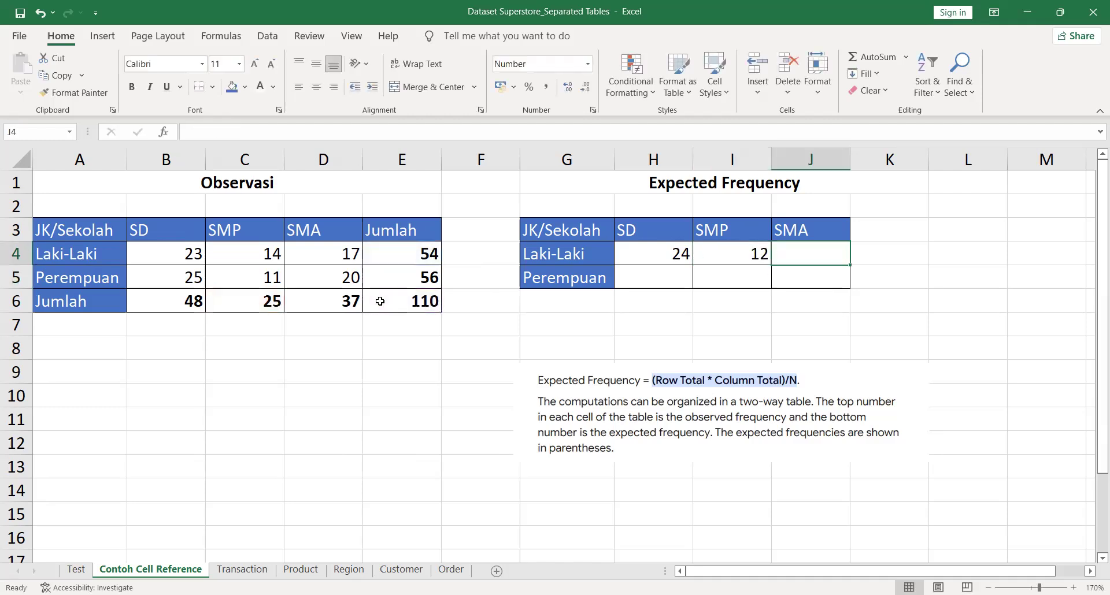
{"action": "key", "text": "shift+Left"}
{"action": "key", "text": "shift+Left"}
{"action": "key", "text": "shift+Down"}
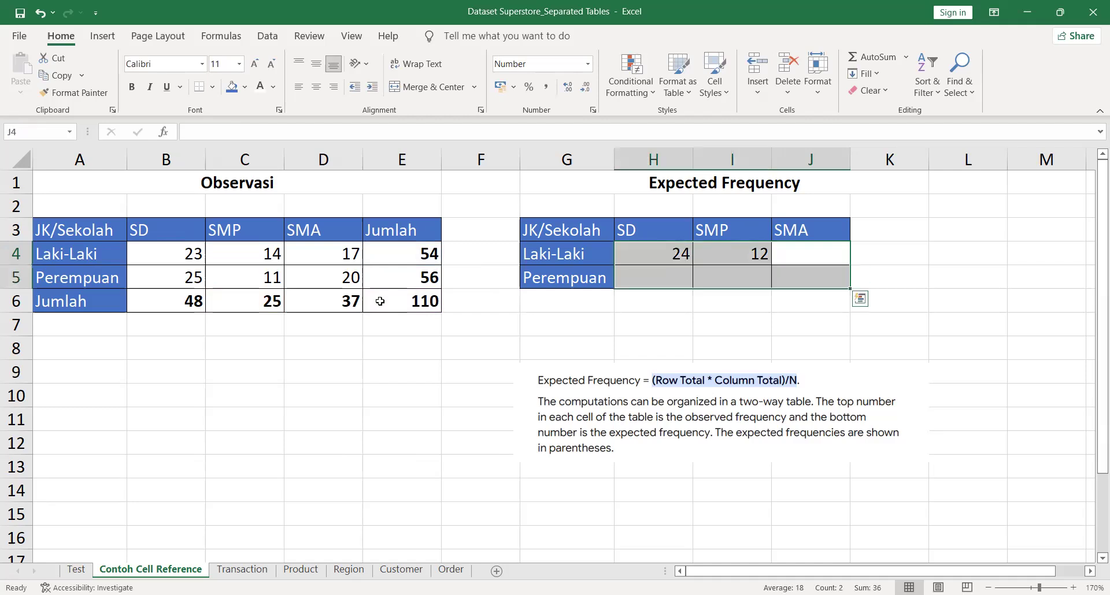
{"action": "key", "text": "Right"}
{"action": "key", "text": "Left"}
{"action": "key", "text": "Left"}
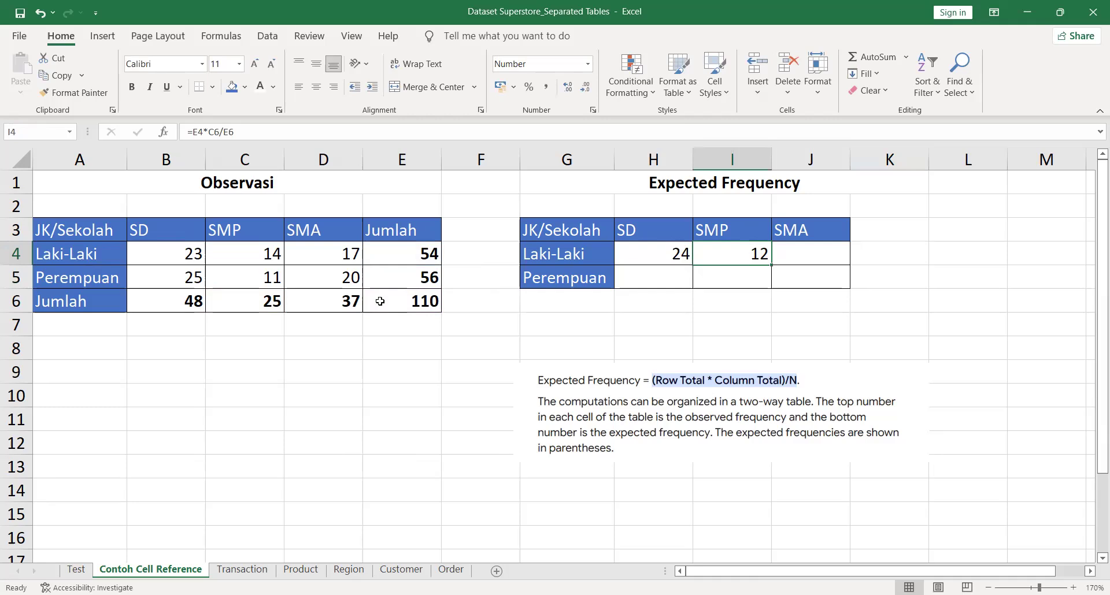
{"action": "key", "text": "Delete"}
{"action": "key", "text": "Left"}
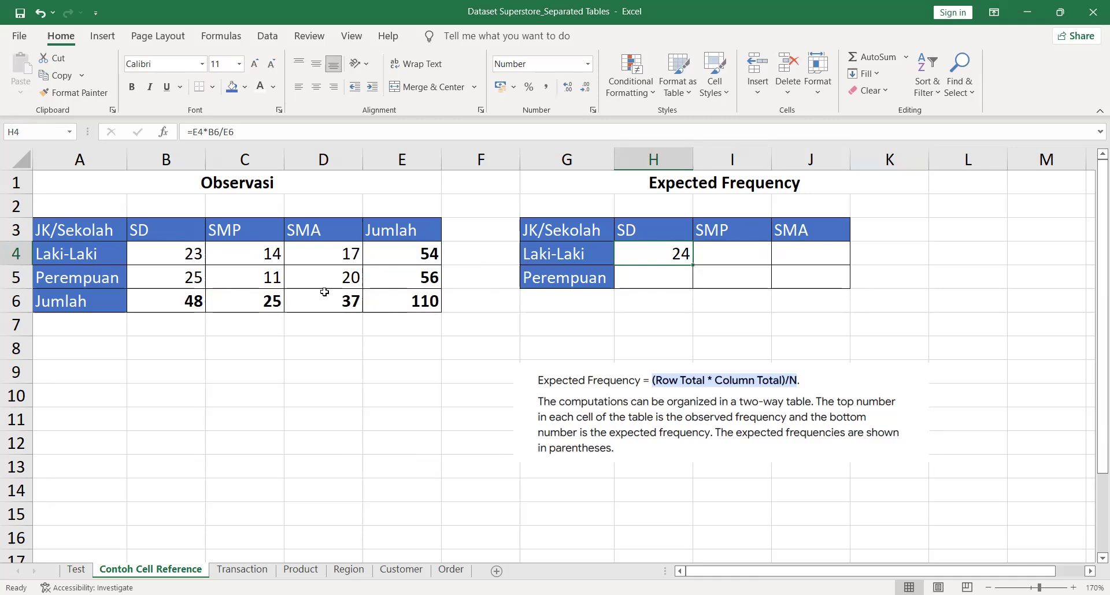
Fix the column of the row-total reference in H4 so the formula reads =$E4*B6/E6
{"action": "double_click", "coordinate": [671, 259]}
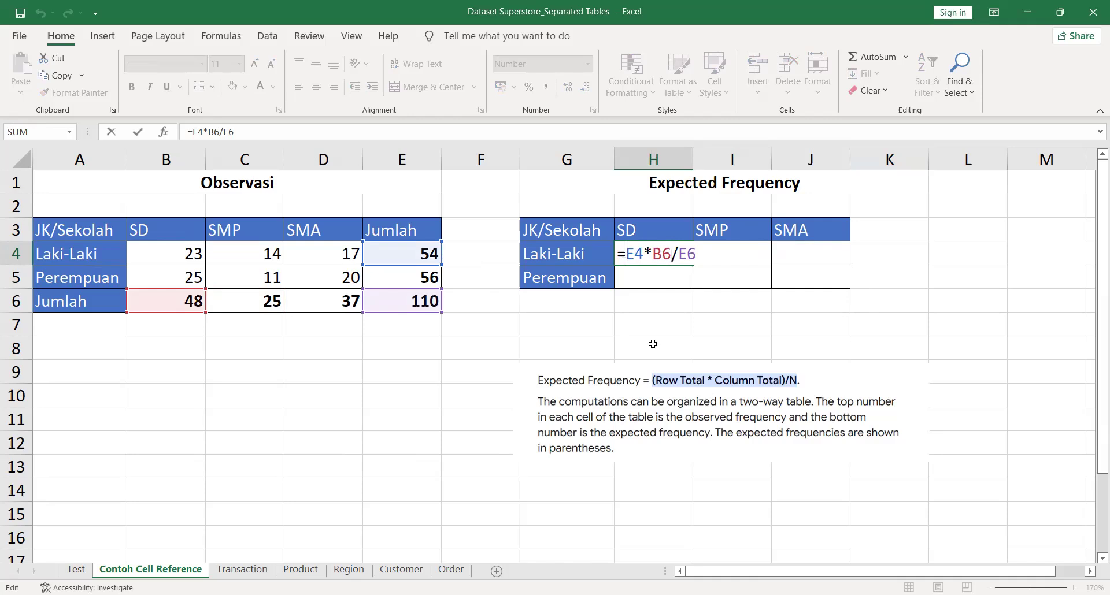
{"action": "type", "text": "$"}
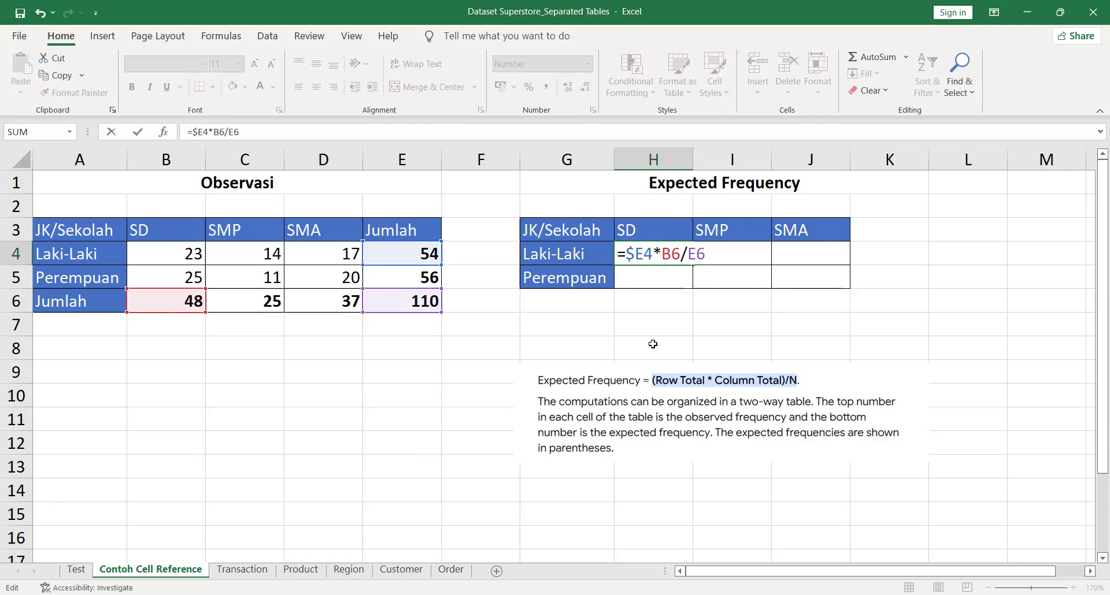
{"action": "key", "text": "Return"}
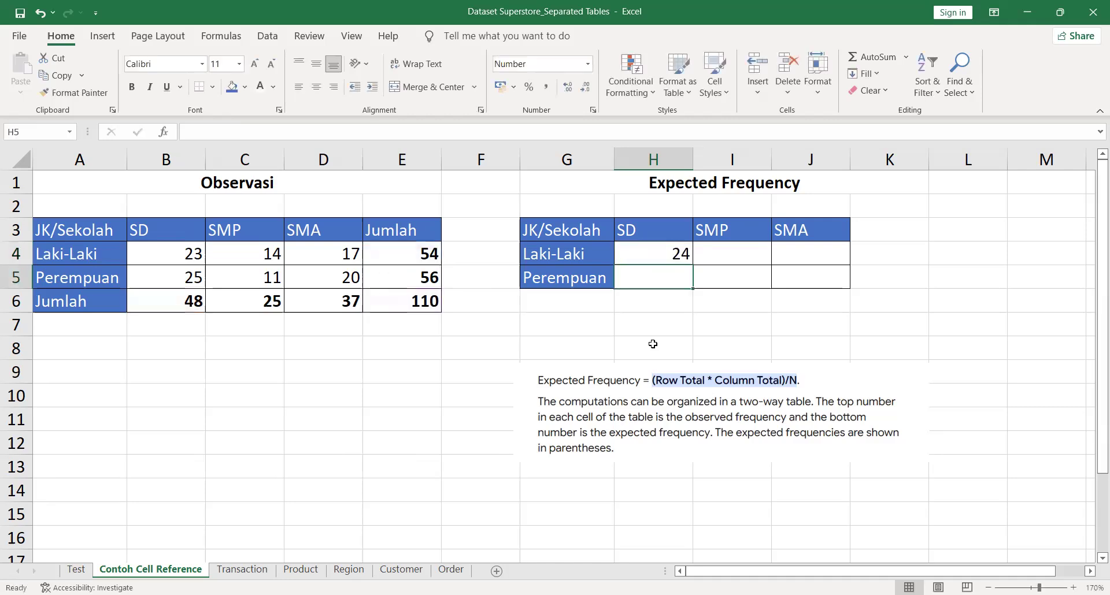
On the Test sheet, clear A2:F4, B1, E1 and F1, keeping only the contents of A1 and D1
{"action": "left_click", "coordinate": [75, 569]}
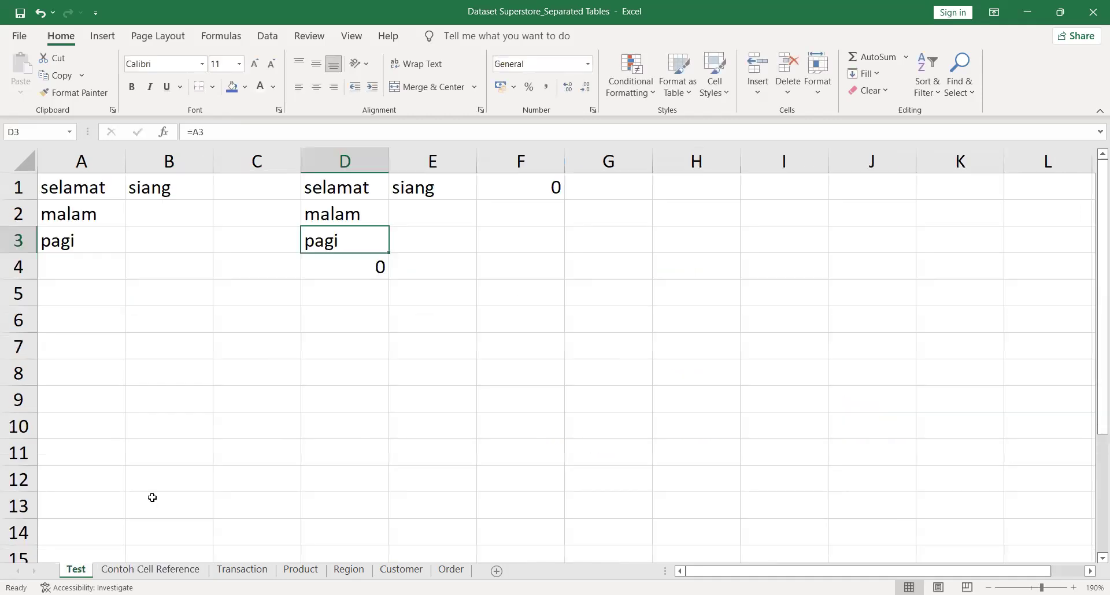
{"action": "left_click_drag", "start_coordinate": [74, 213], "coordinate": [559, 278]}
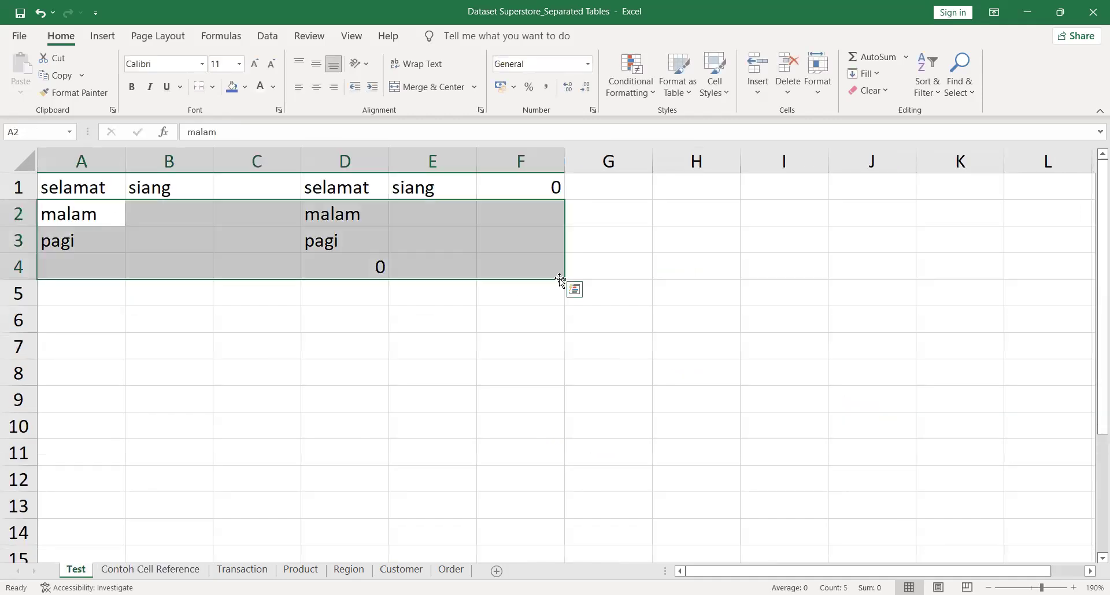
{"action": "key", "text": "Delete"}
{"action": "left_click", "coordinate": [197, 188]}
{"action": "key", "text": "Delete"}
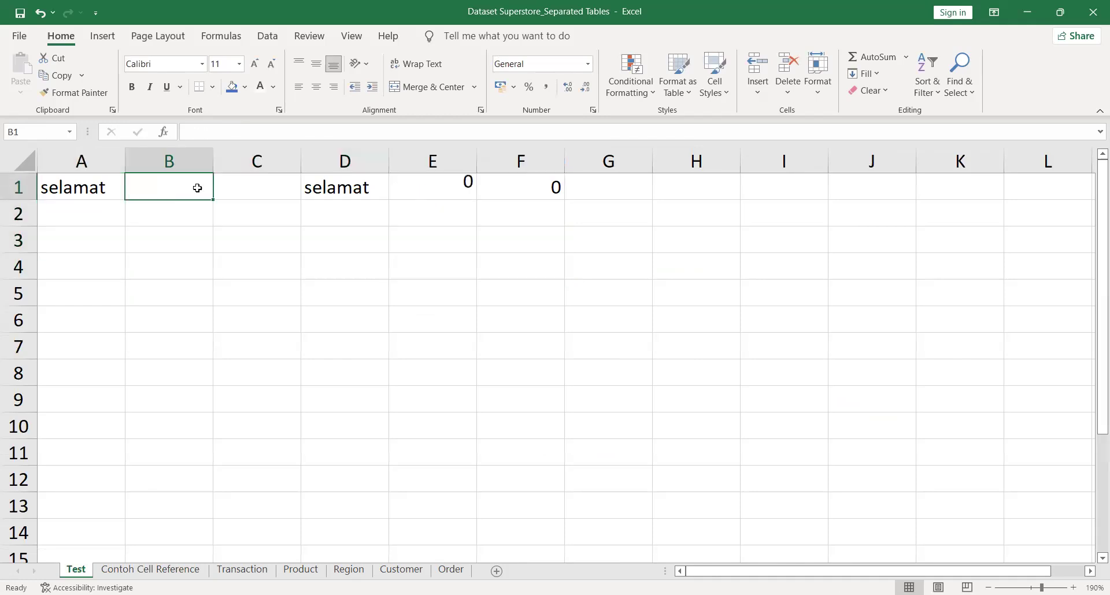
{"action": "key", "text": "Right"}
{"action": "key", "text": "Right"}
{"action": "key", "text": "Right"}
{"action": "key", "text": "Delete"}
{"action": "key", "text": "Right"}
{"action": "key", "text": "Delete"}
Copy the relative reference from D1 into E1, clear E1 again and return to D1
{"action": "key", "text": "Left"}
{"action": "key", "text": "Left"}
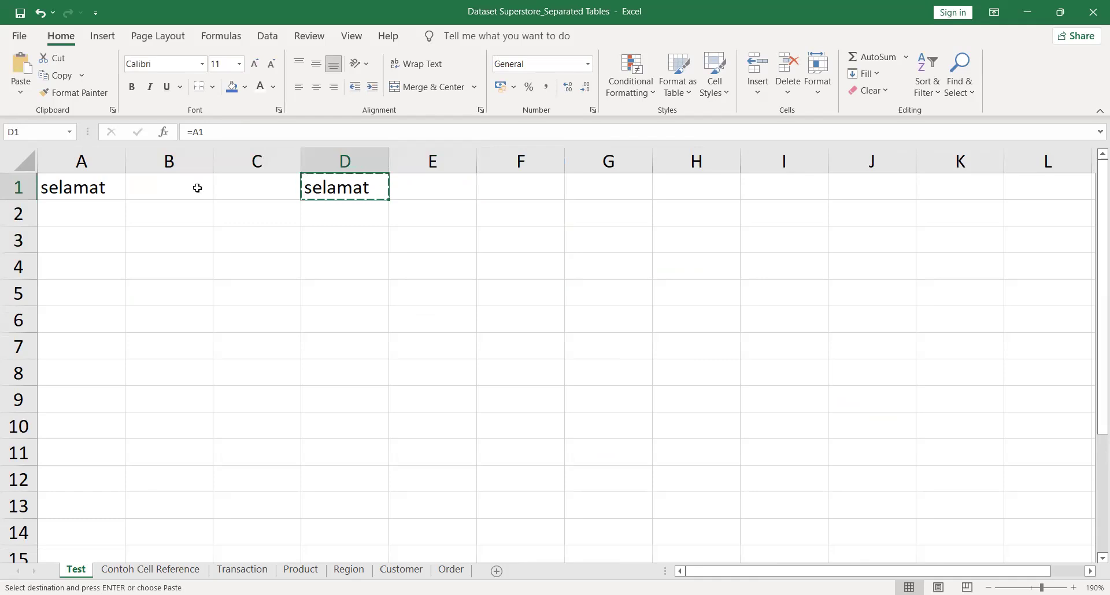
{"action": "key", "text": "Right"}
{"action": "key", "text": "Return"}
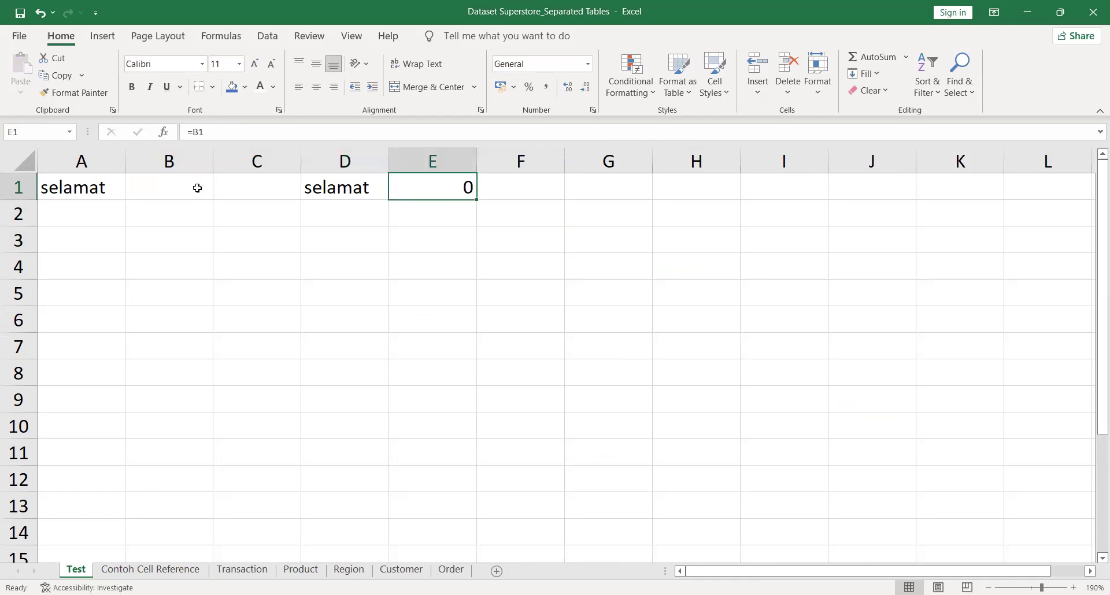
{"action": "key", "text": "Left"}
{"action": "key", "text": "Right"}
{"action": "key", "text": "Delete"}
{"action": "key", "text": "Left"}
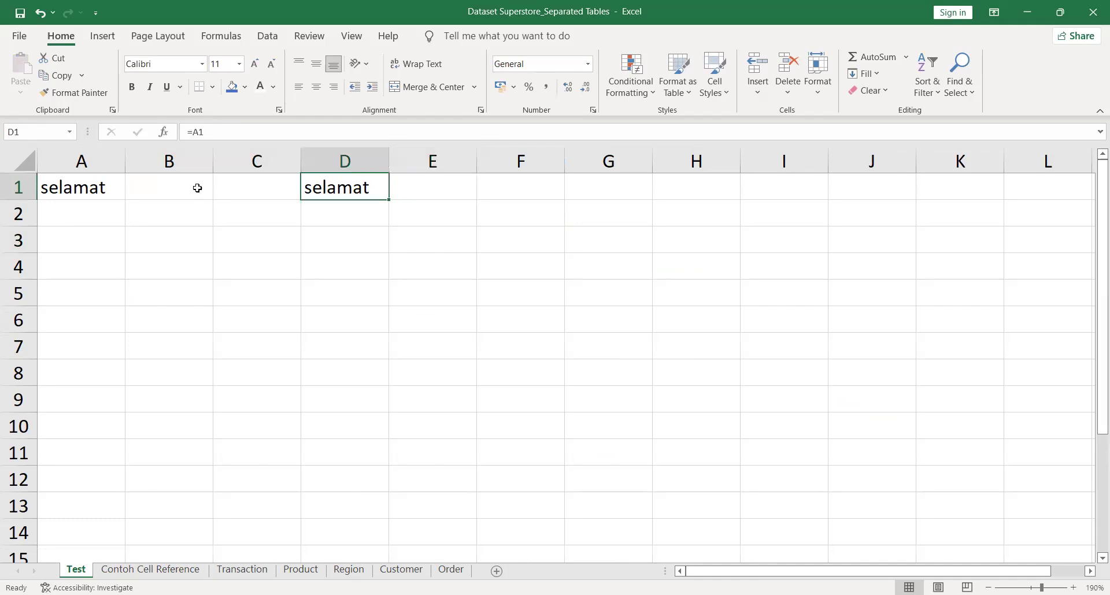
Make the reference in D1 fully absolute so the formula reads =$A$1
{"action": "key", "text": "F2"}
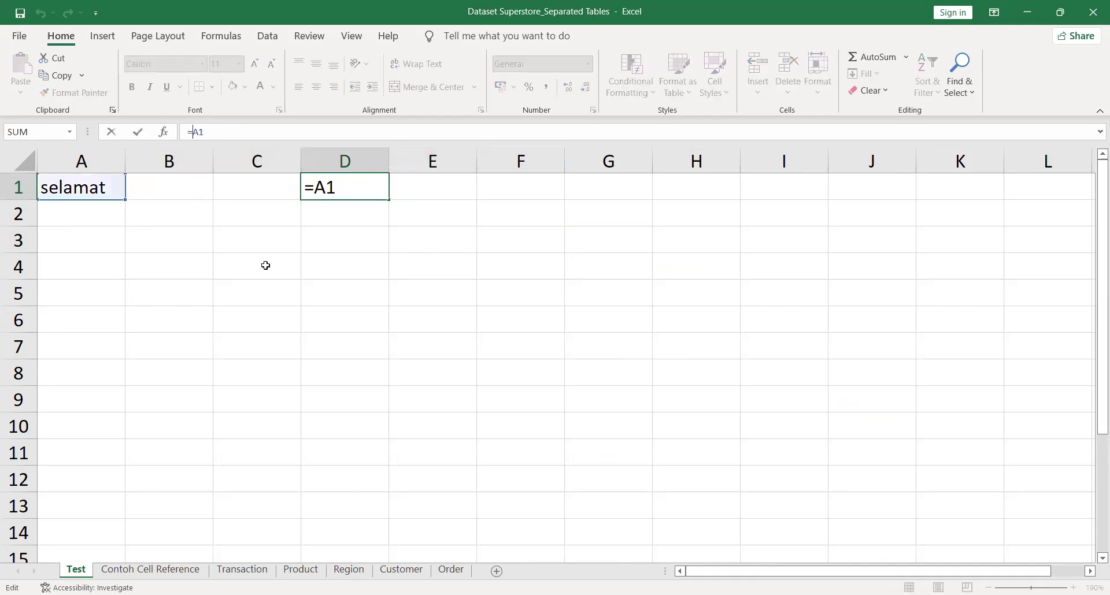
{"action": "type", "text": "$"}
{"action": "left_click", "coordinate": [340, 190]}
{"action": "type", "text": "$"}
{"action": "key", "text": "Return"}
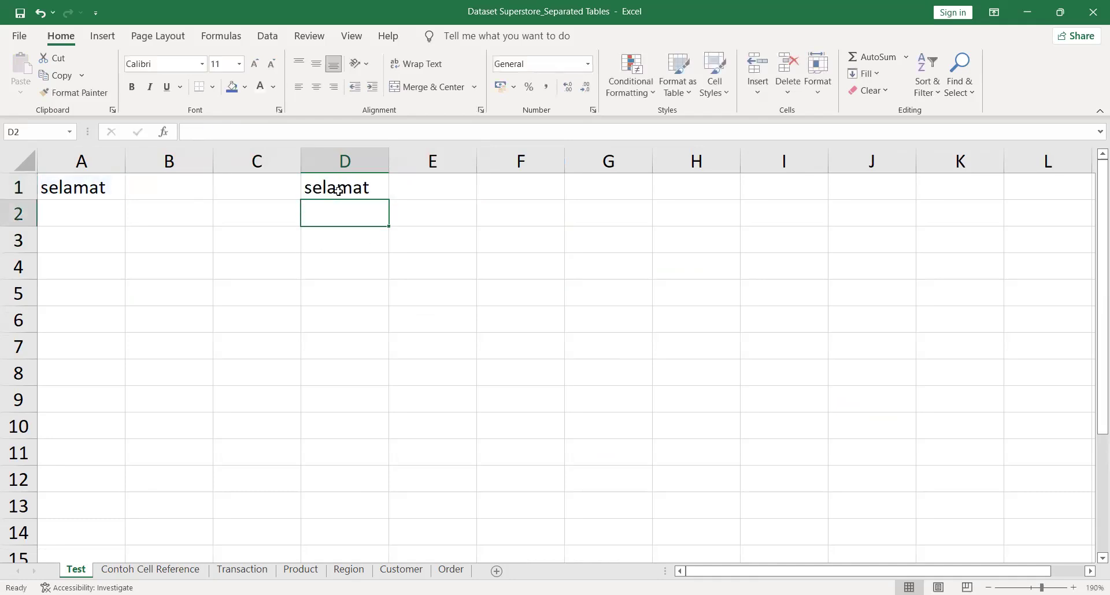
Copy the absolute reference formula in D1 across row 1 through I1
{"action": "left_click", "coordinate": [339, 190]}
{"action": "key", "text": "ctrl+c"}
{"action": "key", "text": "shift+Right"}
{"action": "key", "text": "shift+Right"}
{"action": "key", "text": "shift+Right"}
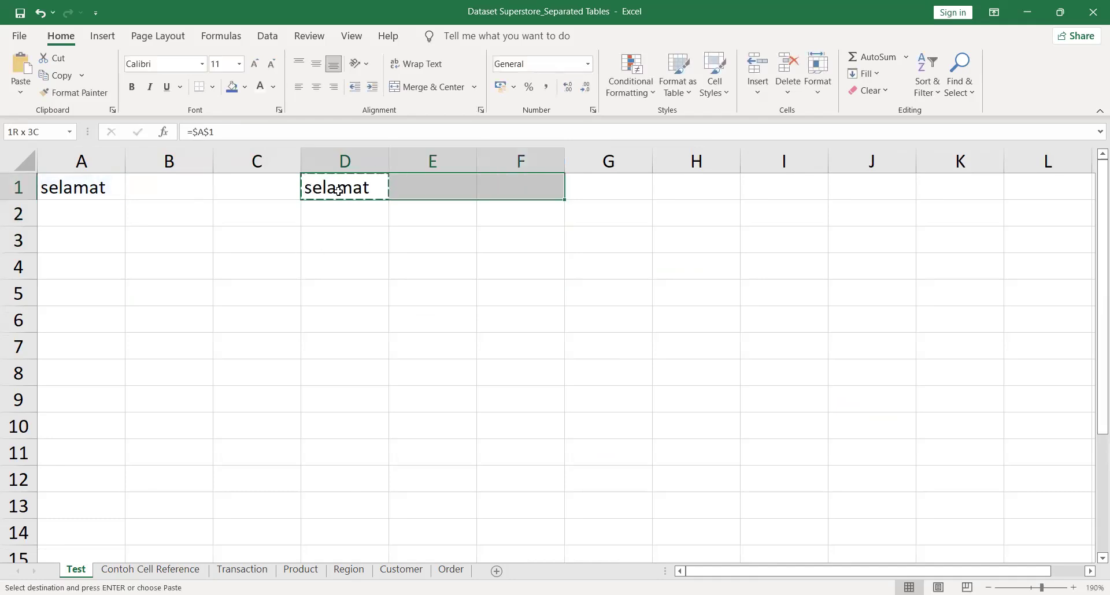
{"action": "key", "text": "shift+Down"}
{"action": "key", "text": "shift+Down"}
{"action": "key", "text": "shift+Down"}
{"action": "key", "text": "shift+Down"}
{"action": "key", "text": "shift+Down"}
{"action": "key", "text": "shift+Up"}
{"action": "key", "text": "shift+Up"}
{"action": "key", "text": "shift+Up"}
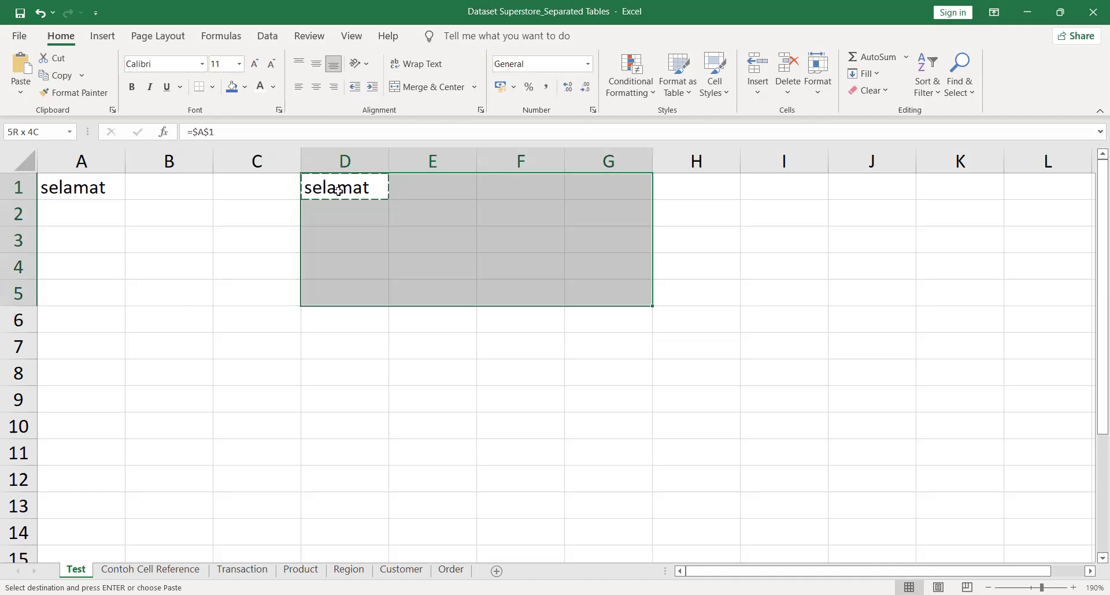
{"action": "key", "text": "shift+Up"}
{"action": "key", "text": "shift+Up"}
{"action": "key", "text": "shift+Right"}
{"action": "key", "text": "shift+Right"}
{"action": "key", "text": "Return"}
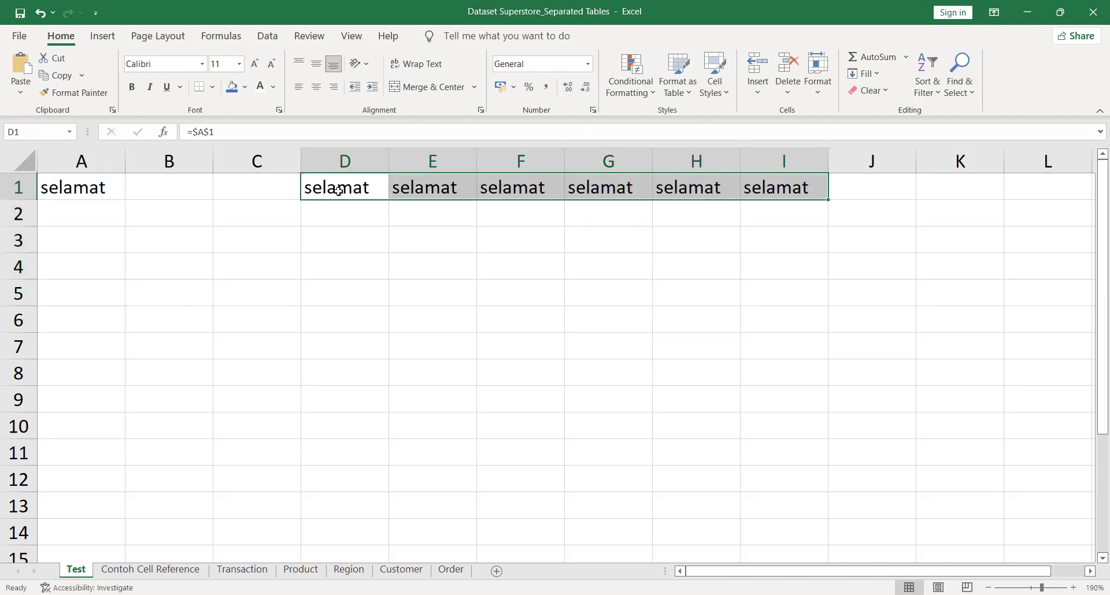
Examine the formulas in the copied cells of row 1 to see which cell each one references
{"action": "key", "text": "Down"}
{"action": "key", "text": "Up"}
{"action": "key", "text": "Right"}
{"action": "key", "text": "Right"}
{"action": "key", "text": "Right"}
{"action": "key", "text": "Right"}
{"action": "key", "text": "Right"}
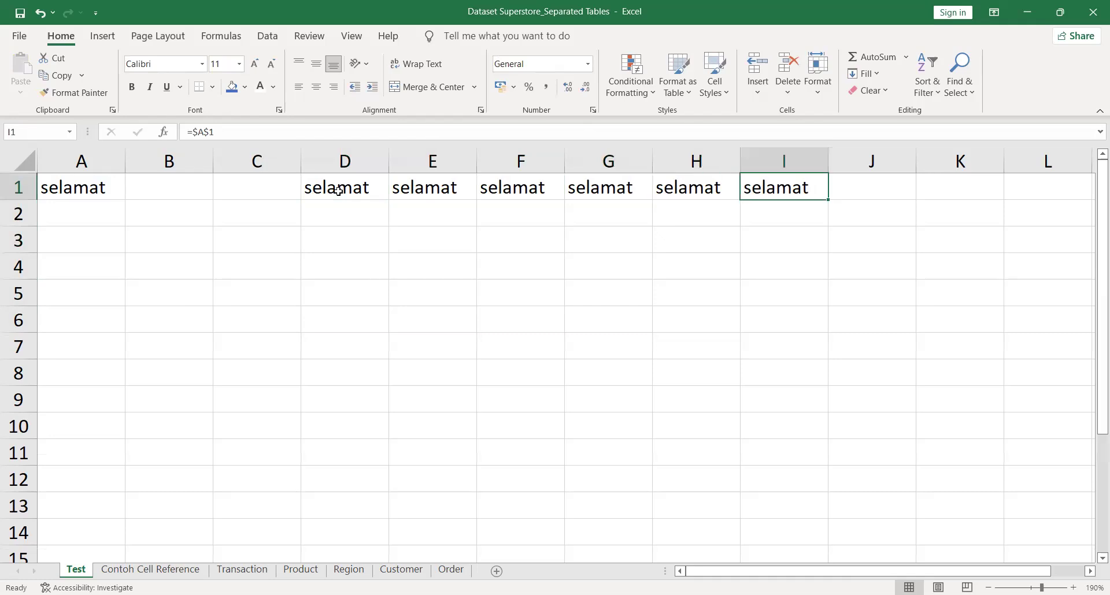
{"action": "double_click", "coordinate": [758, 190]}
{"action": "left_click", "coordinate": [696, 190]}
{"action": "double_click", "coordinate": [697, 189]}
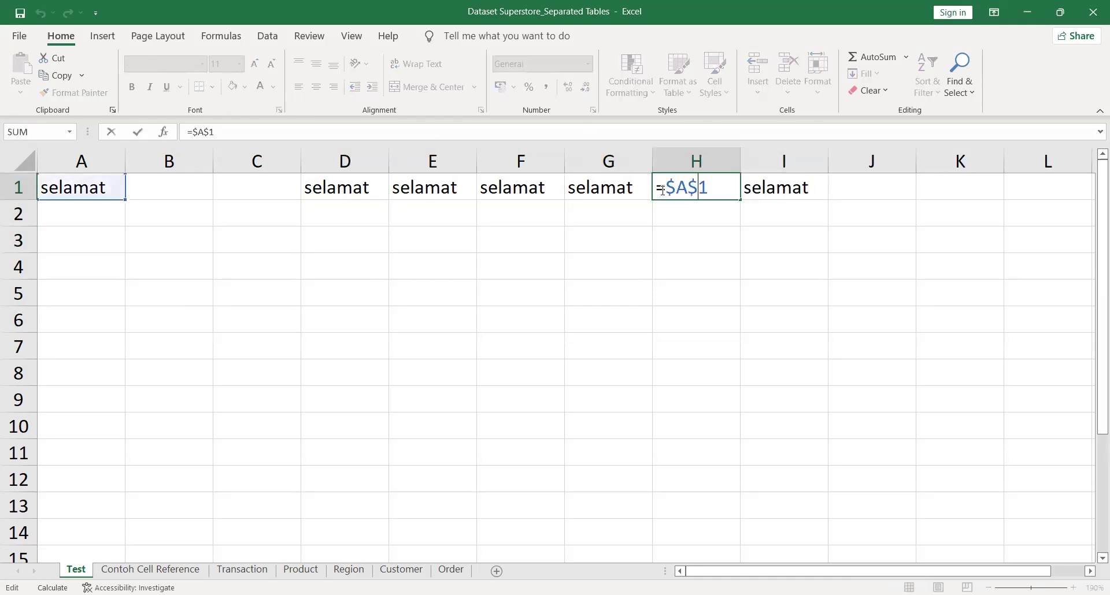
{"action": "double_click", "coordinate": [603, 182]}
{"action": "double_click", "coordinate": [538, 182]}
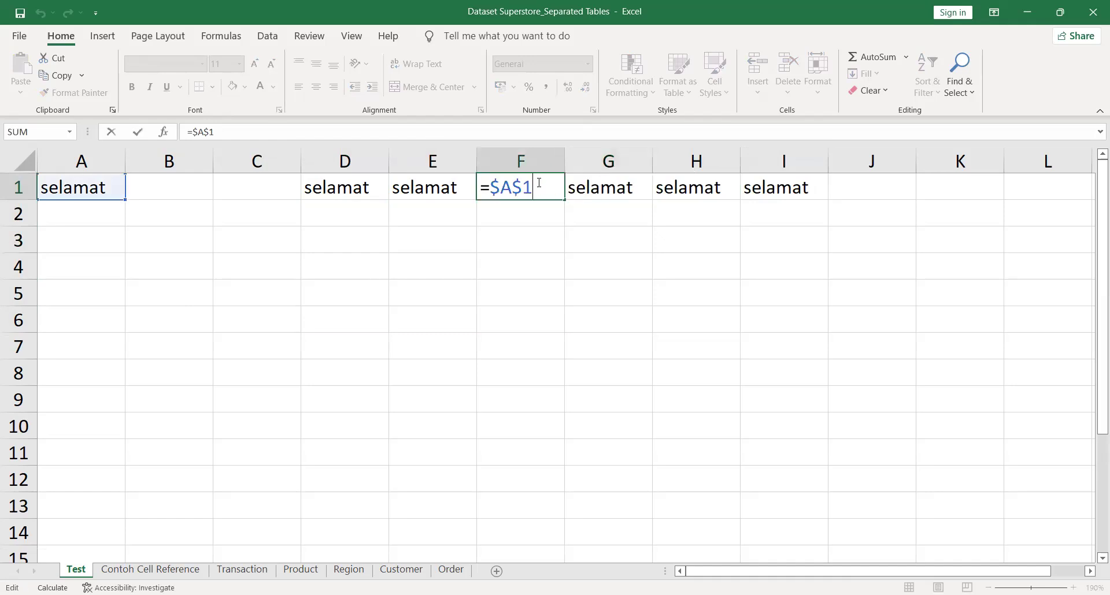
{"action": "left_click", "coordinate": [411, 250]}
{"action": "left_click", "coordinate": [357, 197]}
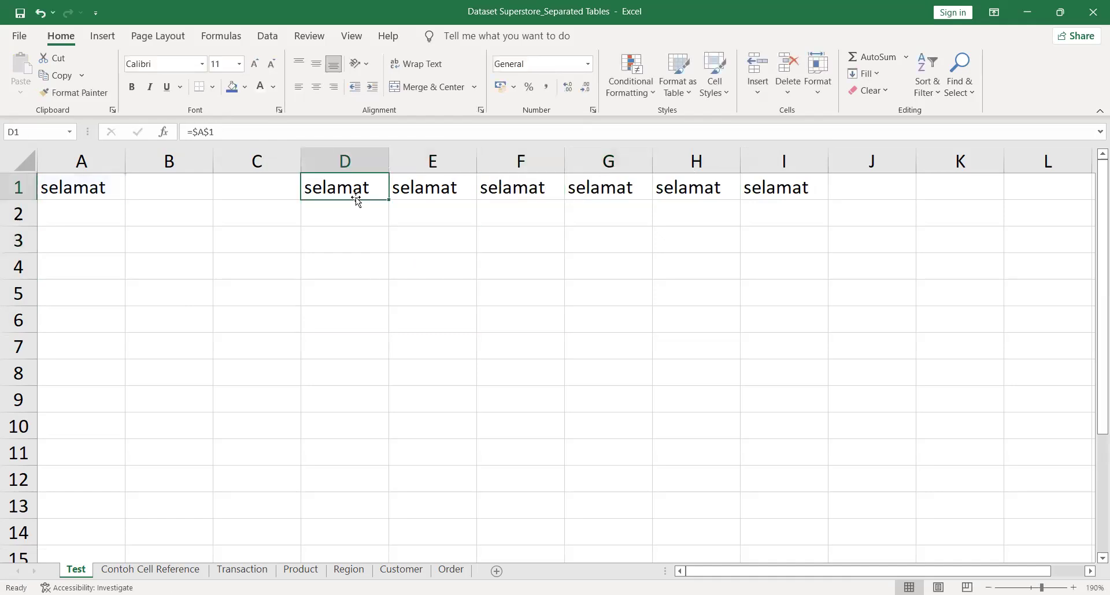
Clear the copied formulas from E1:I1 and rewrite the D1 formula as =A1
{"action": "left_click_drag", "start_coordinate": [797, 185], "coordinate": [457, 201]}
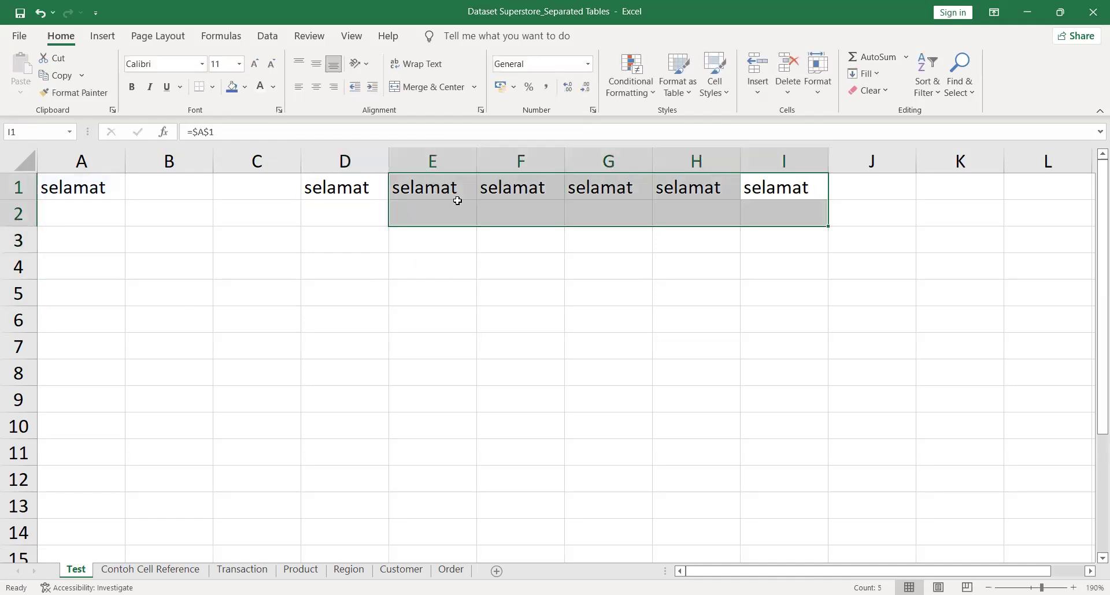
{"action": "key", "text": "Delete"}
{"action": "left_click", "coordinate": [340, 183]}
{"action": "double_click", "coordinate": [341, 184]}
{"action": "left_click", "coordinate": [363, 185]}
{"action": "key", "text": "BackSpace"}
{"action": "key", "text": "BackSpace"}
{"action": "key", "text": "BackSpace"}
{"action": "key", "text": "BackSpace"}
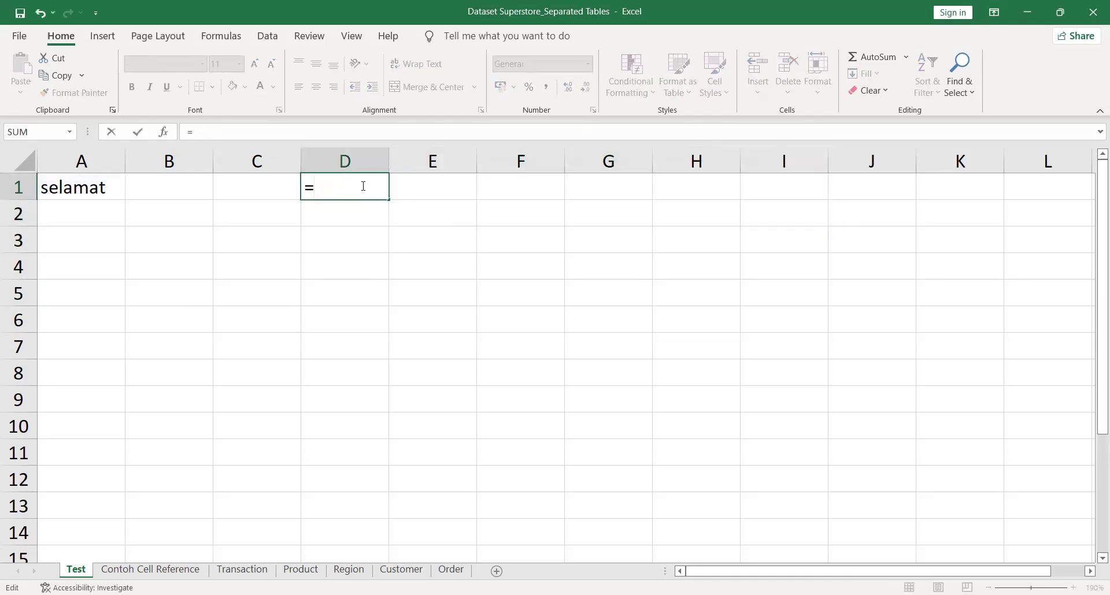
{"action": "type", "text": "A1"}
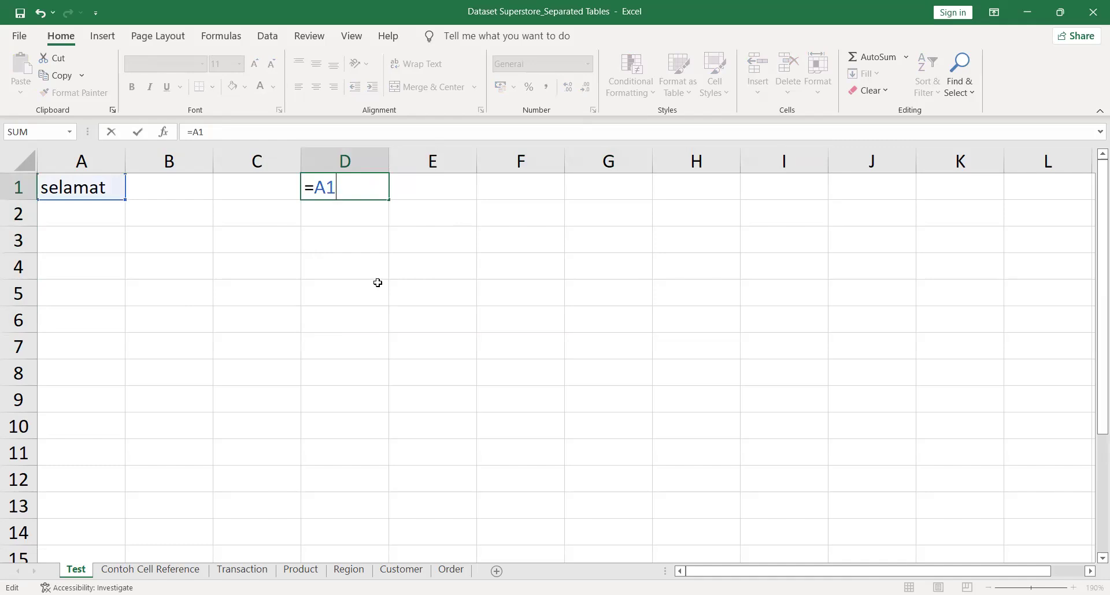
Toggle the A1 reference in D1 to absolute, then delete it so only the equals sign is left
{"action": "key", "text": "F4"}
{"action": "key", "text": "BackSpace"}
{"action": "key", "text": "BackSpace"}
{"action": "key", "text": "BackSpace"}
{"action": "key", "text": "BackSpace"}
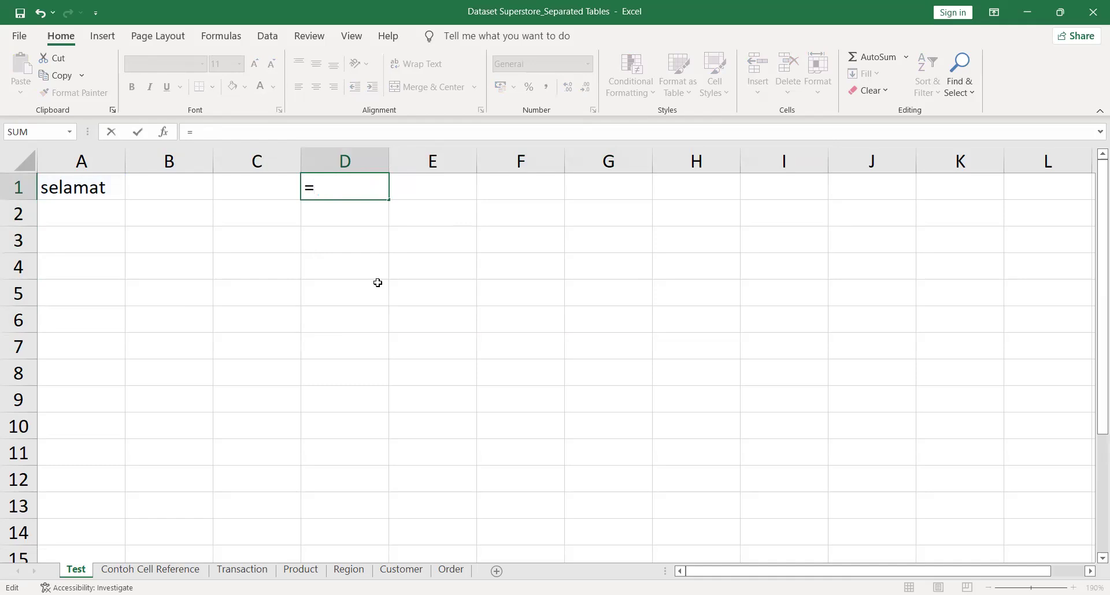
Enter a reference to A1 in D1 and toggle it to absolute so the formula reads =$A$1
{"action": "type", "text": "A1"}
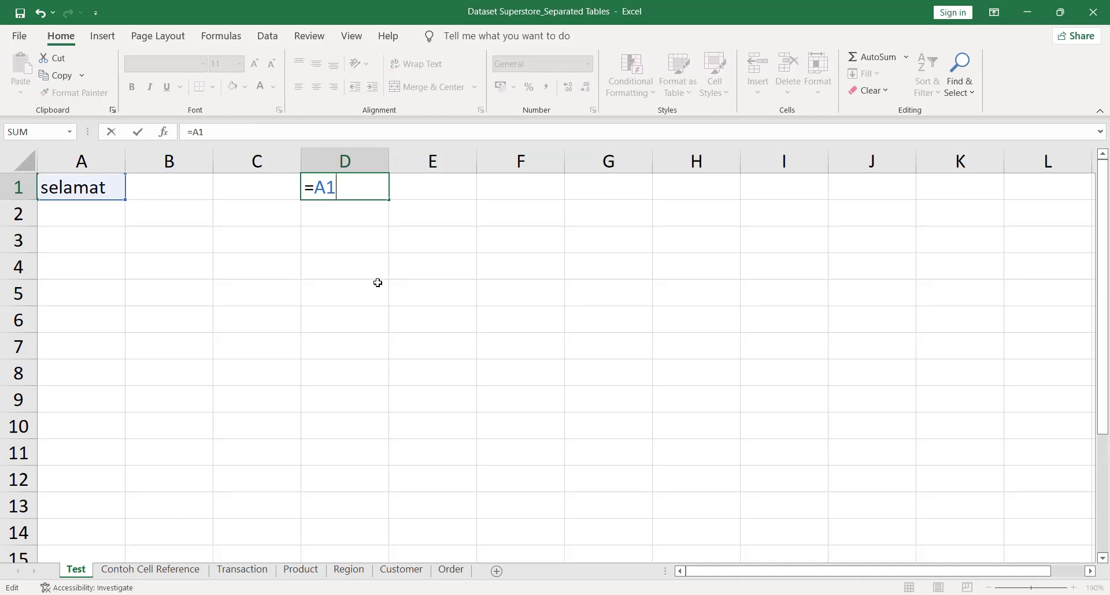
{"action": "key", "text": "F4"}
{"action": "key", "text": "Return"}
Copy the absolute reference formula from D1 into E1:H1
{"action": "key", "text": "Up"}
{"action": "key", "text": "ctrl+c"}
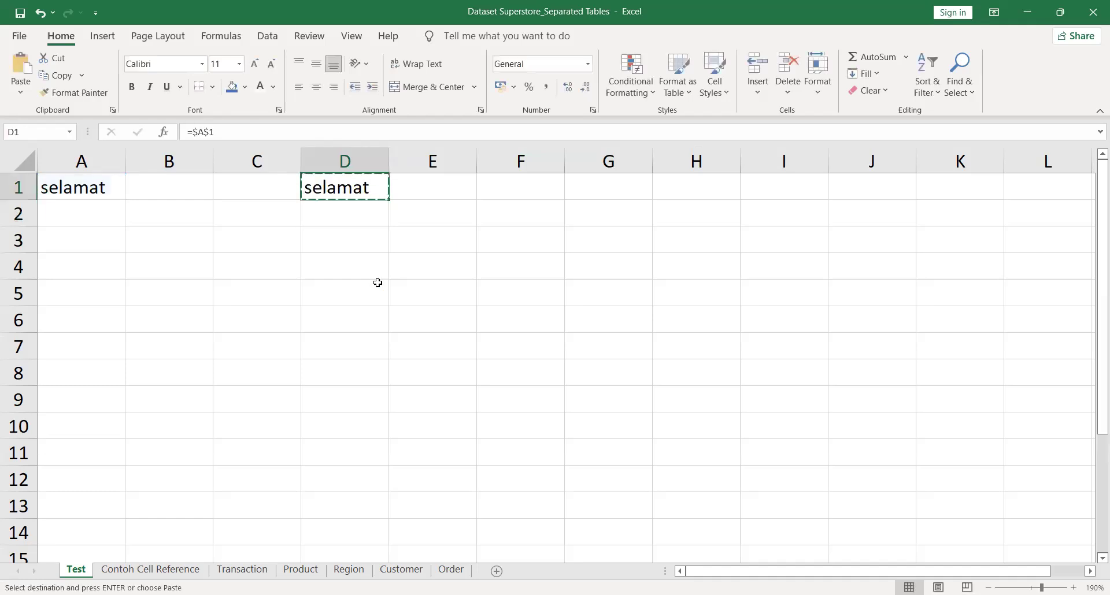
{"action": "key", "text": "Right"}
{"action": "key", "text": "shift+Right"}
{"action": "key", "text": "shift+Right"}
{"action": "key", "text": "shift+Right"}
{"action": "key", "text": "Return"}
{"action": "key", "text": "Down"}
{"action": "key", "text": "Up"}
{"action": "key", "text": "shift+Right"}
{"action": "key", "text": "shift+Right"}
{"action": "key", "text": "shift+Right"}
{"action": "key", "text": "ctrl+v"}
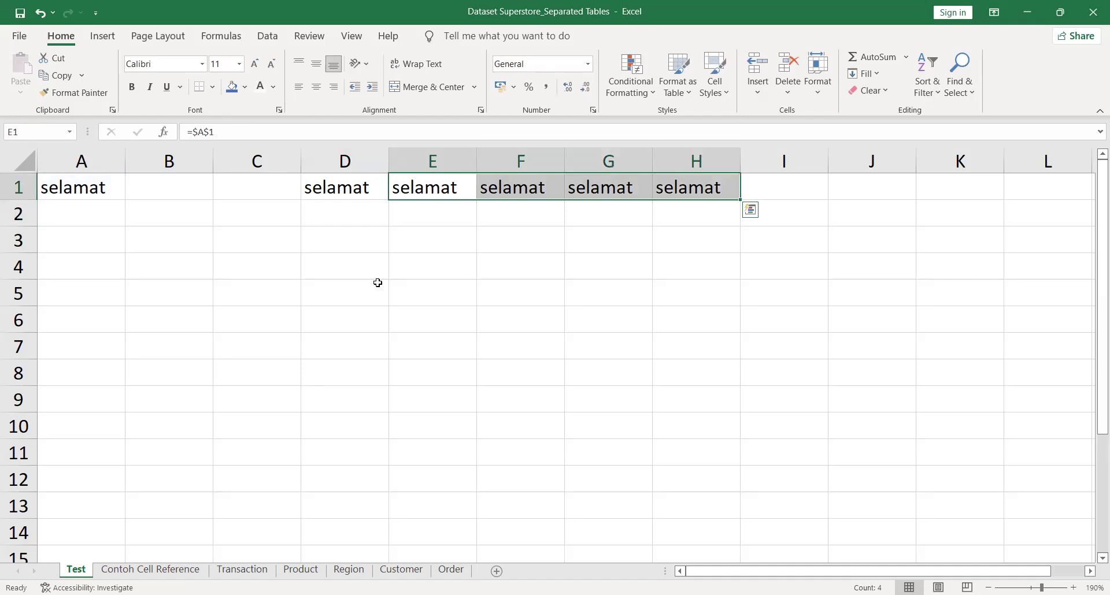
Clear the copied formulas from E1:H1 and check the reference in D1 without changing it
{"action": "key", "text": "Delete"}
{"action": "key", "text": "Left"}
{"action": "key", "text": "Left"}
{"action": "key", "text": "Right"}
{"action": "key", "text": "F2"}
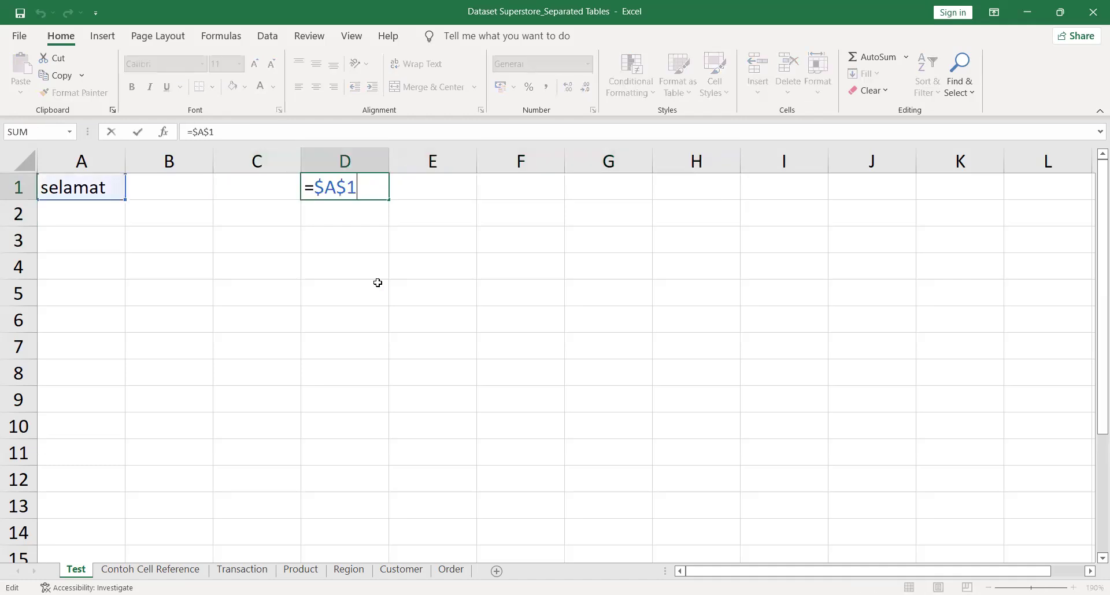
{"action": "key", "text": "Escape"}
Enter 1, 2 and 3 in cells A1 to C1 and clear the formula from D1
{"action": "key", "text": "Left"}
{"action": "key", "text": "Left"}
{"action": "key", "text": "Left"}
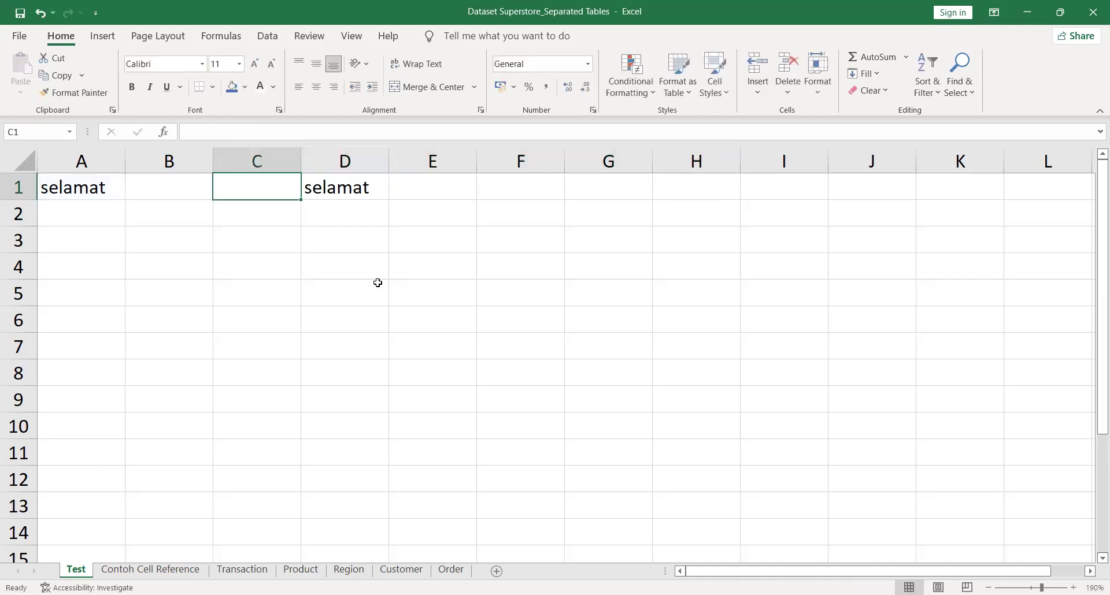
{"action": "type", "text": "12"}
{"action": "key", "text": "BackSpace"}
{"action": "key", "text": "Return"}
{"action": "key", "text": "Up"}
{"action": "key", "text": "Right"}
{"action": "type", "text": "2"}
{"action": "key", "text": "Return"}
{"action": "key", "text": "Up"}
{"action": "key", "text": "Right"}
{"action": "type", "text": "3"}
{"action": "key", "text": "Right"}
{"action": "key", "text": "Delete"}
{"action": "key", "text": "Right"}
{"action": "key", "text": "Right"}
{"action": "key", "text": "Right"}
{"action": "key", "text": "Right"}
{"action": "key", "text": "Left"}
{"action": "type", "text": "="}
{"action": "key", "text": "Left"}
{"action": "key", "text": "Left"}
{"action": "key", "text": "Escape"}
Enter 4, 5 and 6 in cells A2 to C2
{"action": "key", "text": "Left"}
{"action": "key", "text": "Left"}
{"action": "key", "text": "Left"}
{"action": "key", "text": "Left"}
{"action": "key", "text": "Left"}
{"action": "key", "text": "Left"}
{"action": "key", "text": "Down"}
{"action": "type", "text": "4"}
{"action": "key", "text": "Right"}
{"action": "type", "text": "5"}
{"action": "key", "text": "Right"}
{"action": "type", "text": "5"}
{"action": "key", "text": "Right"}
{"action": "key", "text": "Left"}
{"action": "type", "text": "6"}
Enter the relative reference =A1 in cell G1
{"action": "key", "text": "Right"}
{"action": "key", "text": "Right"}
{"action": "key", "text": "Right"}
{"action": "key", "text": "Up"}
{"action": "key", "text": "Right"}
{"action": "type", "text": "="}
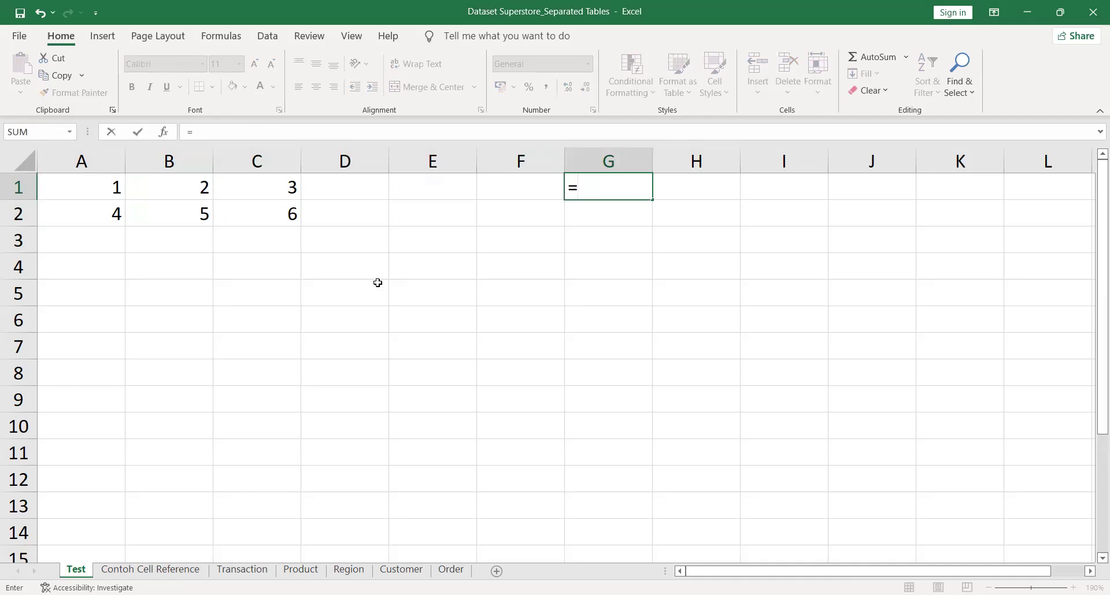
{"action": "type", "text": "A1"}
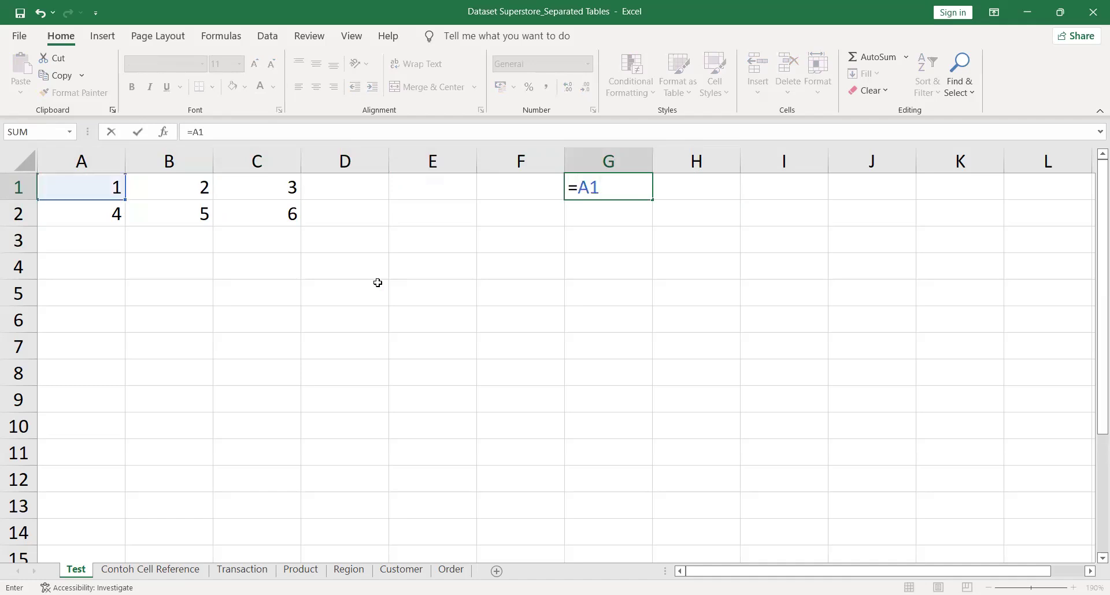
{"action": "key", "text": "Return"}
{"action": "key", "text": "Up"}
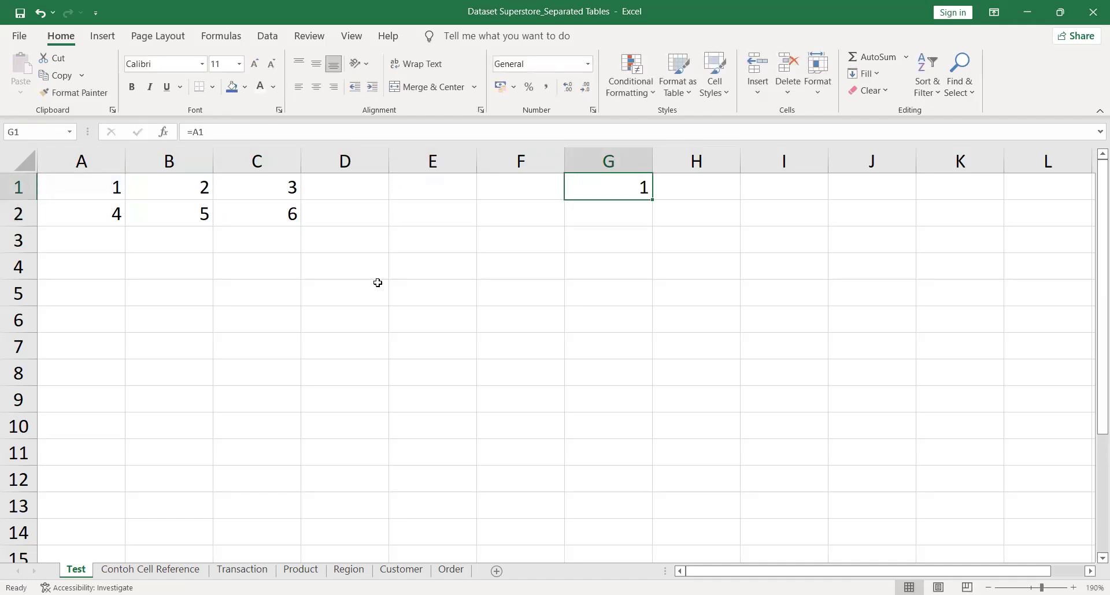
Toggle the reference in G1 to absolute so the formula reads =$A$1
{"action": "key", "text": "F2"}
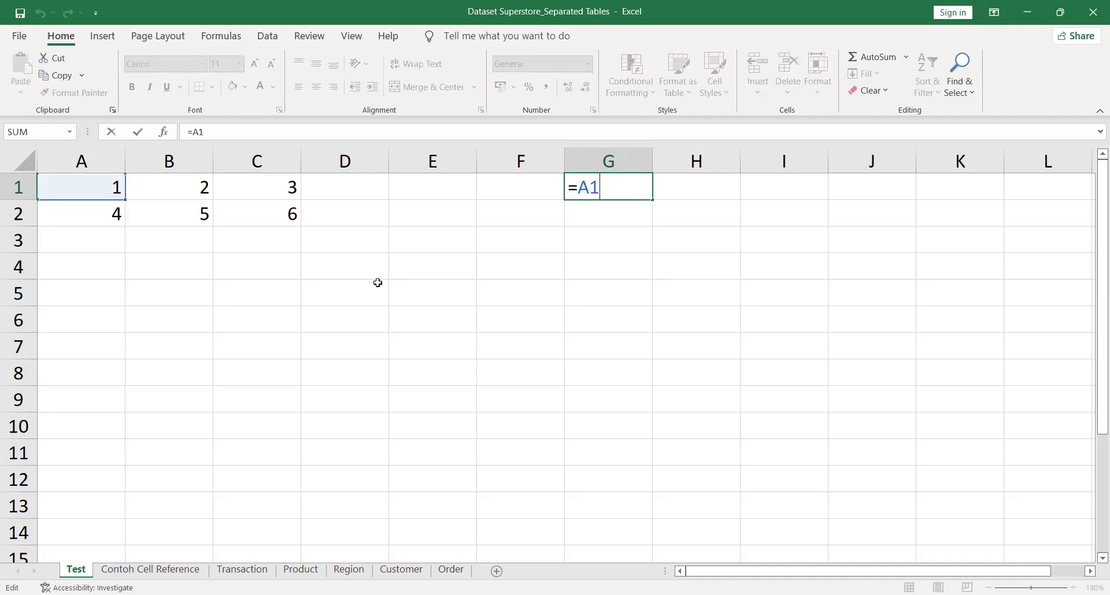
{"action": "key", "text": "F4"}
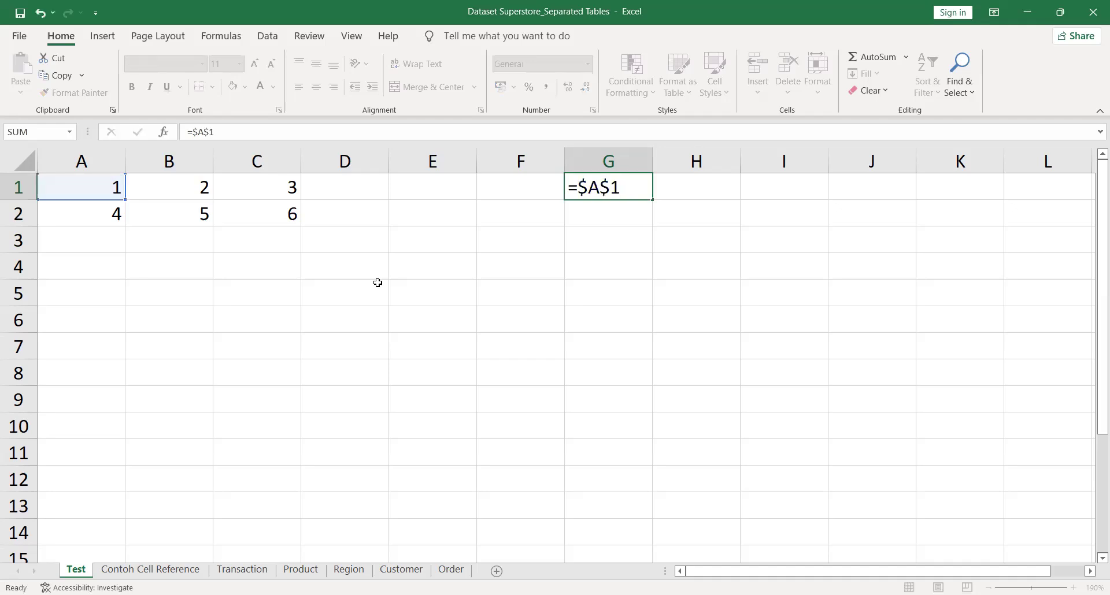
{"action": "key", "text": "ctrl+Return"}
Copy the absolute reference formula in G1 over the range G1:I2
{"action": "key", "text": "ctrl+c"}
{"action": "key", "text": "shift+Down"}
{"action": "key", "text": "shift+Down"}
{"action": "key", "text": "shift+Up"}
{"action": "key", "text": "shift+Right"}
{"action": "key", "text": "shift+Right"}
{"action": "key", "text": "shift+Right"}
{"action": "key", "text": "shift+Left"}
{"action": "key", "text": "Return"}
{"action": "key", "text": "Down"}
{"action": "key", "text": "Up"}
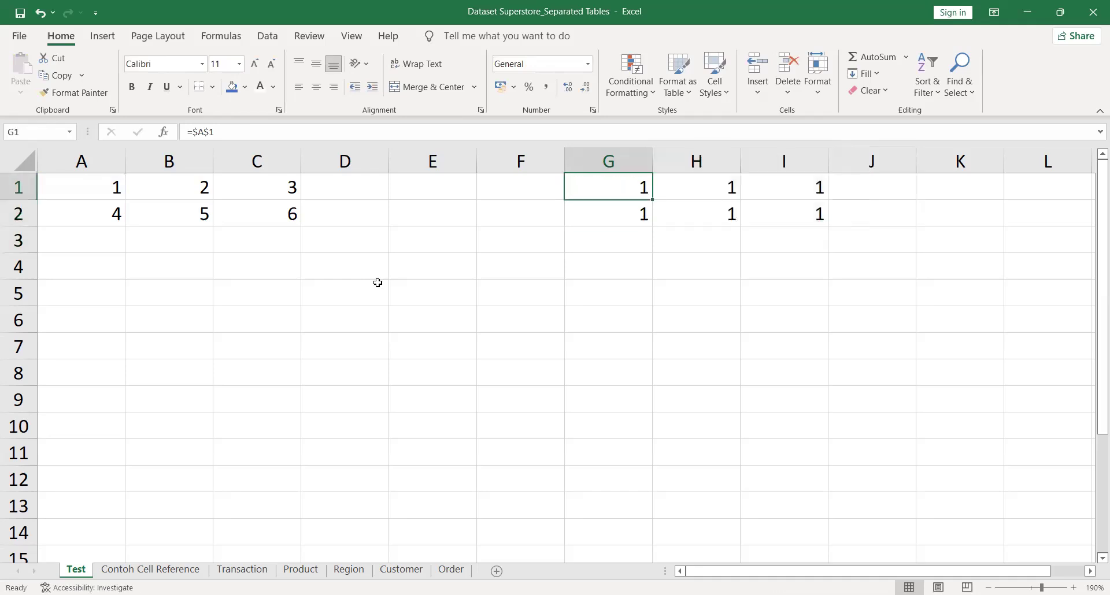
Clear the copied formulas from H1:I1 and G2:I2, keeping only the formula in G1
{"action": "key", "text": "Right"}
{"action": "key", "text": "Right"}
{"action": "key", "text": "Down"}
{"action": "key", "text": "Delete"}
{"action": "key", "text": "Left"}
{"action": "key", "text": "Delete"}
{"action": "key", "text": "Left"}
{"action": "key", "text": "Delete"}
{"action": "key", "text": "Up"}
{"action": "key", "text": "Right"}
{"action": "key", "text": "Delete"}
{"action": "key", "text": "Right"}
{"action": "key", "text": "Delete"}
{"action": "key", "text": "Left"}
{"action": "key", "text": "Left"}
Toggle the reference in G1 back to relative so the formula reads =A1
{"action": "key", "text": "F2"}
{"action": "key", "text": "F4"}
{"action": "key", "text": "F4"}
{"action": "key", "text": "F4"}
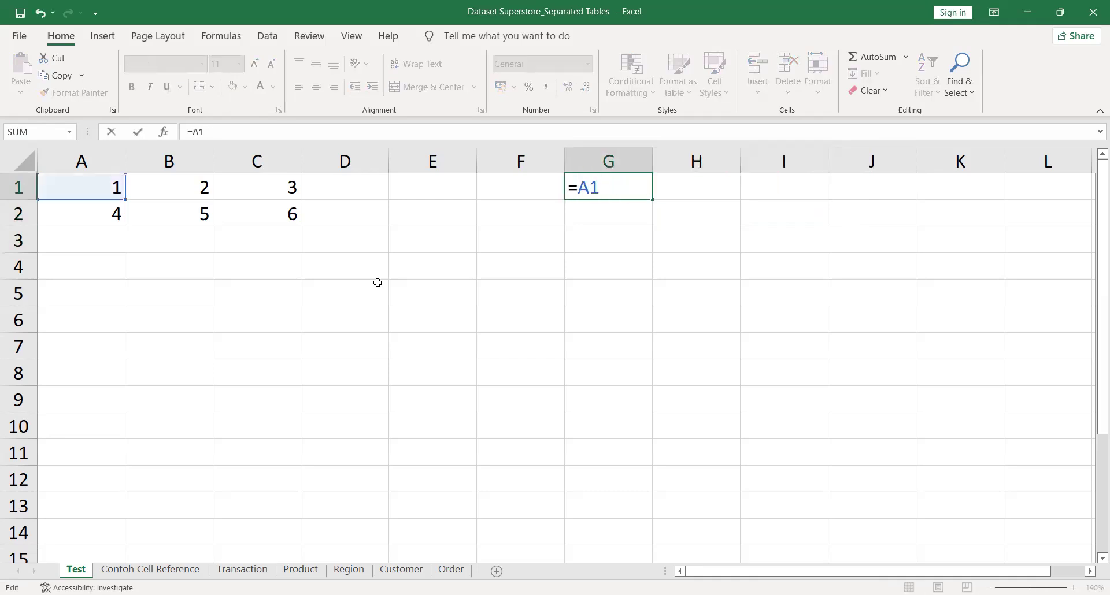
{"action": "key", "text": "ctrl+Return"}
Copy the relative reference formula in G1 over the range G1:I2
{"action": "key", "text": "ctrl+c"}
{"action": "key", "text": "shift+Down"}
{"action": "key", "text": "shift+Right"}
{"action": "key", "text": "shift+Right"}
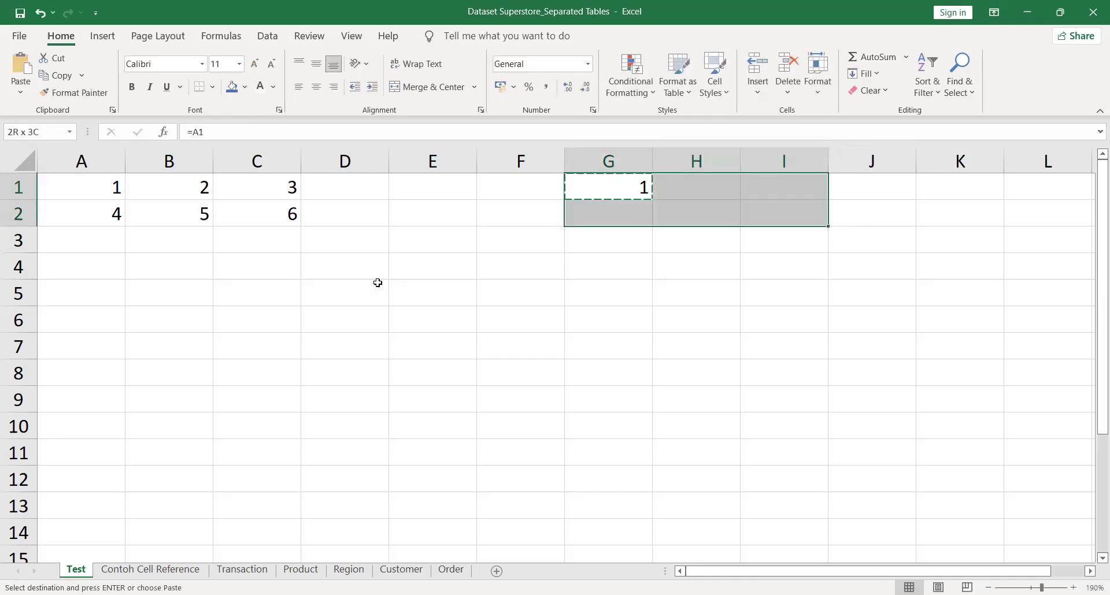
{"action": "key", "text": "Return"}
{"action": "key", "text": "Down"}
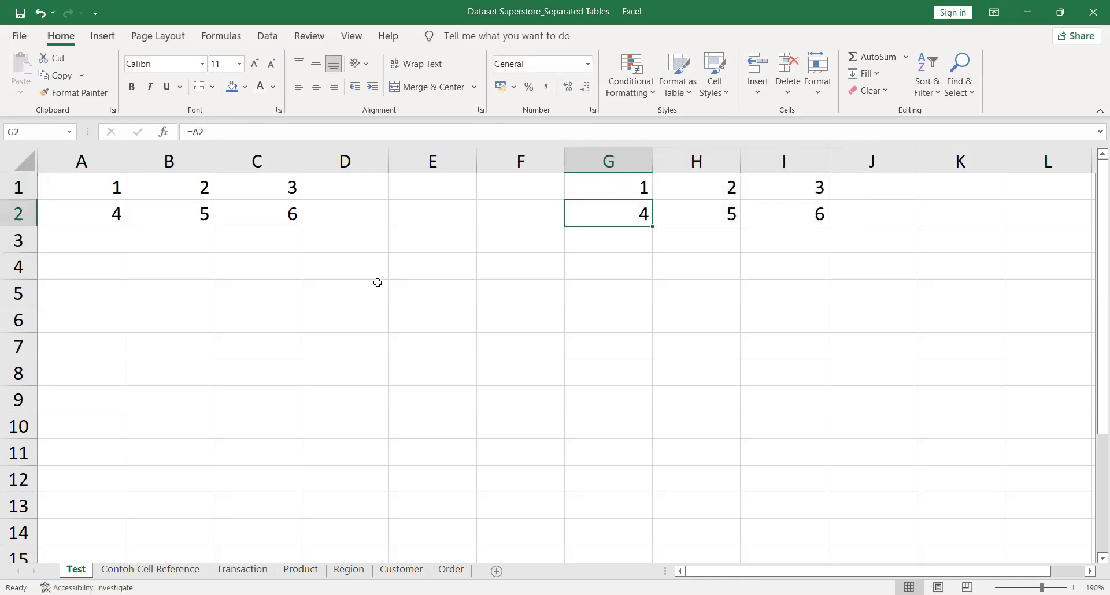
Examine which cells the copied relative formulas in H1, I1 and G2:I2 refer to
{"action": "key", "text": "Right"}
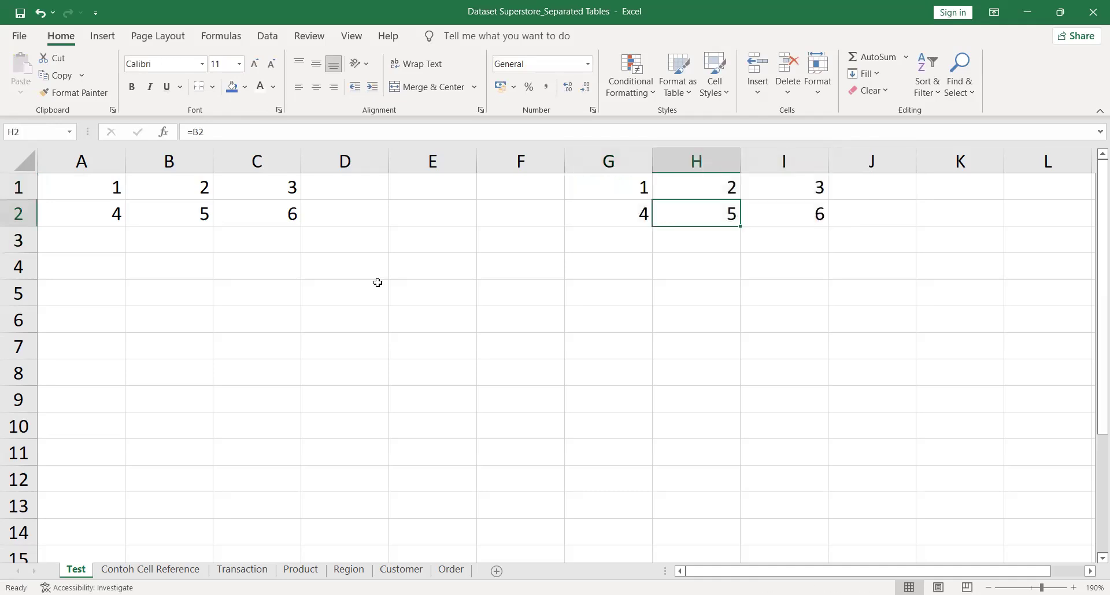
{"action": "double_click", "coordinate": [691, 191]}
{"action": "double_click", "coordinate": [810, 196]}
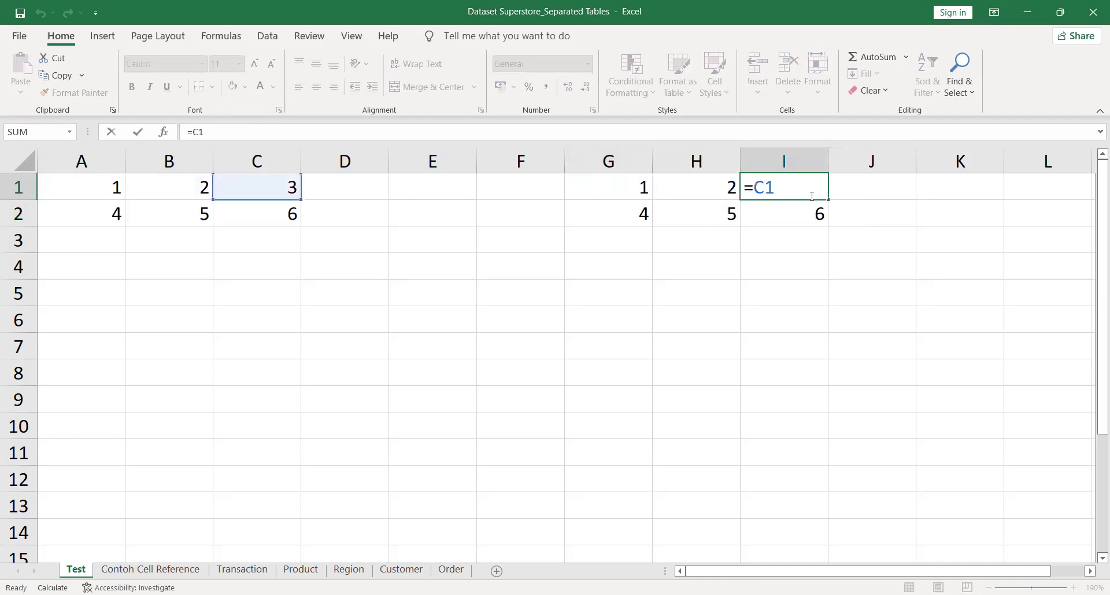
{"action": "double_click", "coordinate": [636, 208]}
{"action": "double_click", "coordinate": [698, 210]}
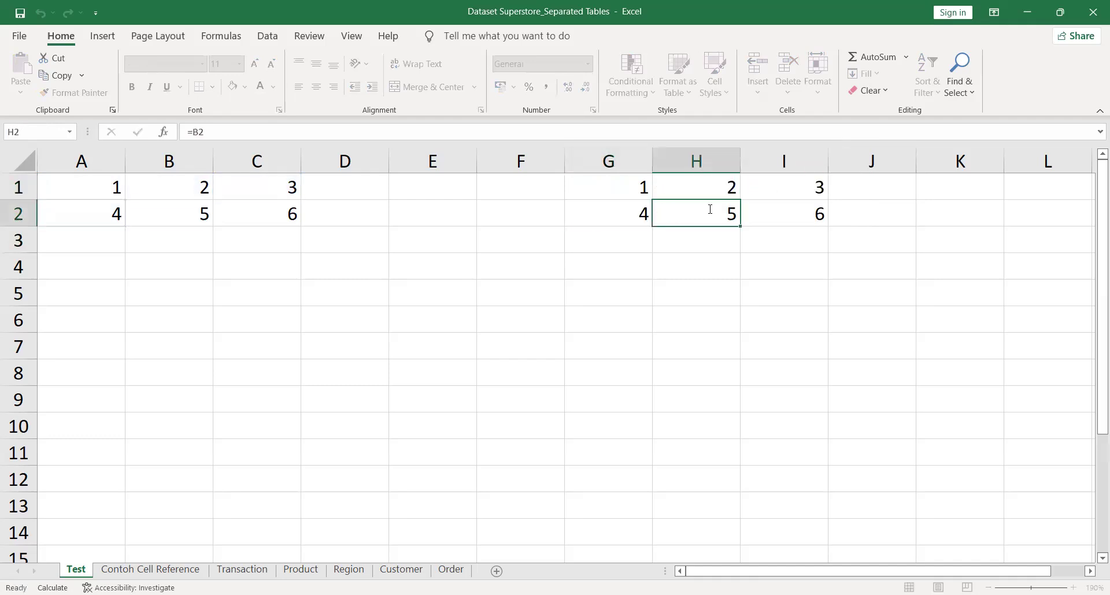
{"action": "double_click", "coordinate": [798, 210]}
{"action": "left_click", "coordinate": [668, 248]}
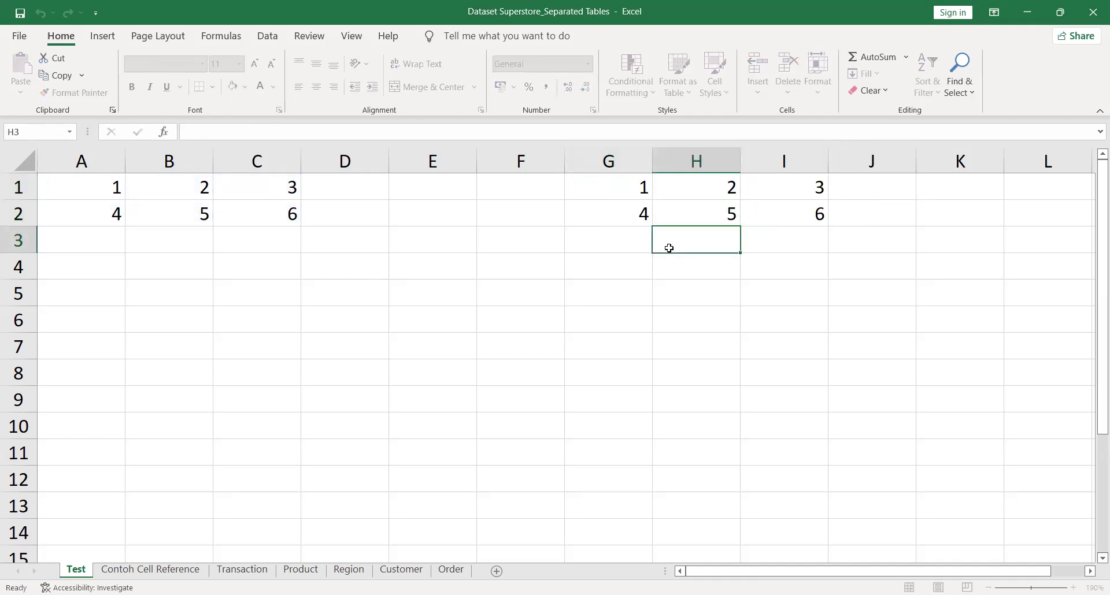
Delete the relative formulas from H1:I1 and G2:I2, leaving only G1 filled
{"action": "left_click", "coordinate": [804, 217]}
{"action": "key", "text": "Delete"}
{"action": "key", "text": "Up"}
{"action": "key", "text": "Delete"}
{"action": "key", "text": "Left"}
{"action": "key", "text": "Delete"}
{"action": "key", "text": "Down"}
{"action": "key", "text": "Delete"}
{"action": "key", "text": "Left"}
{"action": "key", "text": "Delete"}
{"action": "key", "text": "Up"}
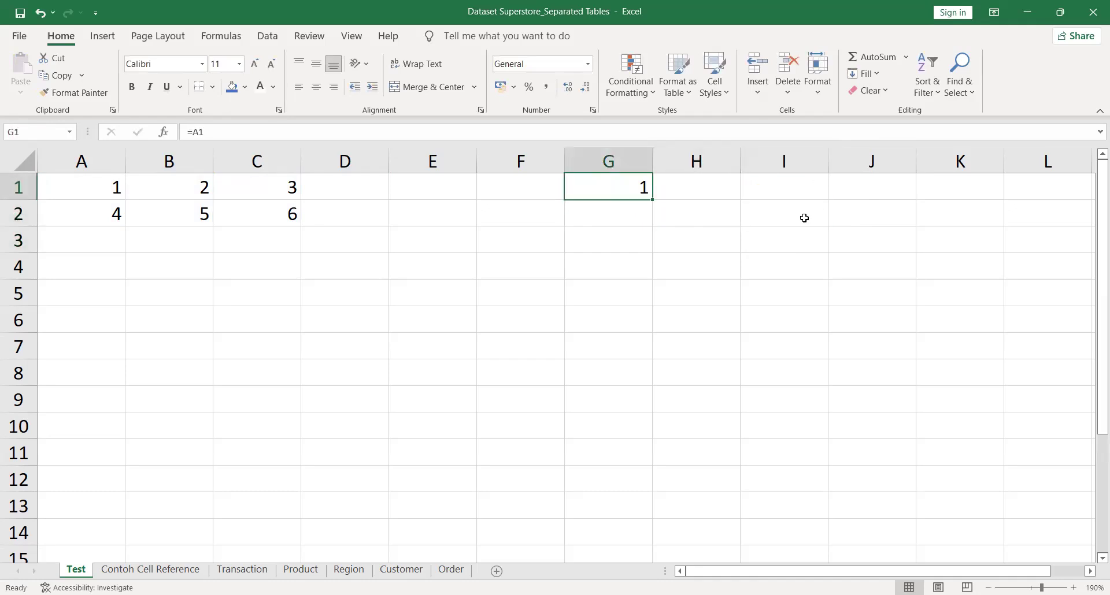
Change the formula in G1 to the mixed reference =$A1, locking only the column
{"action": "left_click", "coordinate": [209, 127]}
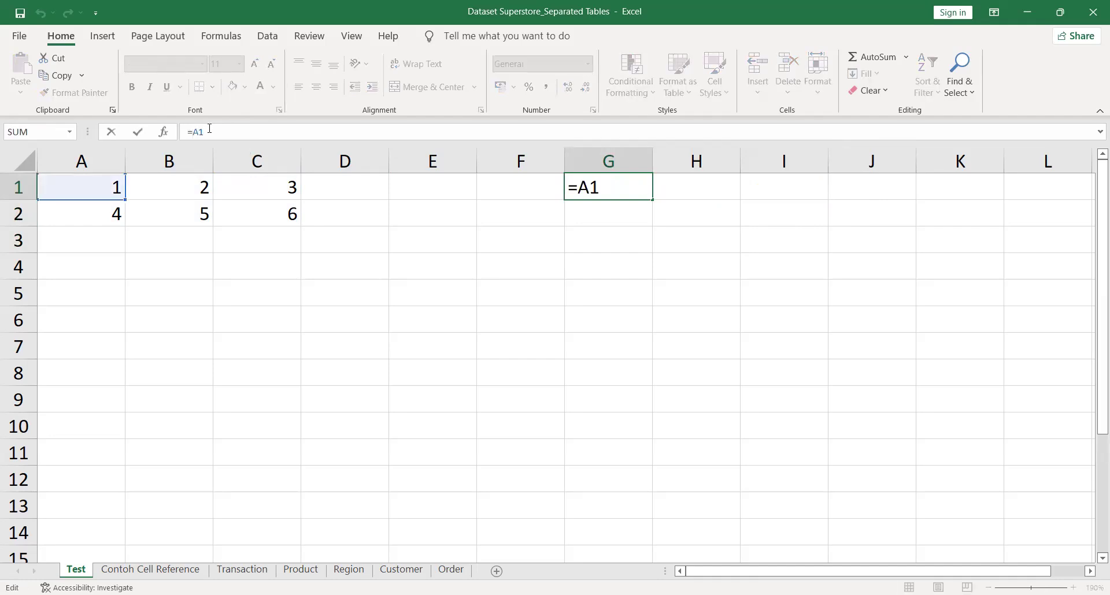
{"action": "key", "text": "F4"}
{"action": "left_click", "coordinate": [209, 128]}
{"action": "key", "text": "BackSpace"}
{"action": "key", "text": "ctrl+Return"}
Copy the column-locked formula in G1 over the range G1:I2
{"action": "key", "text": "ctrl+c"}
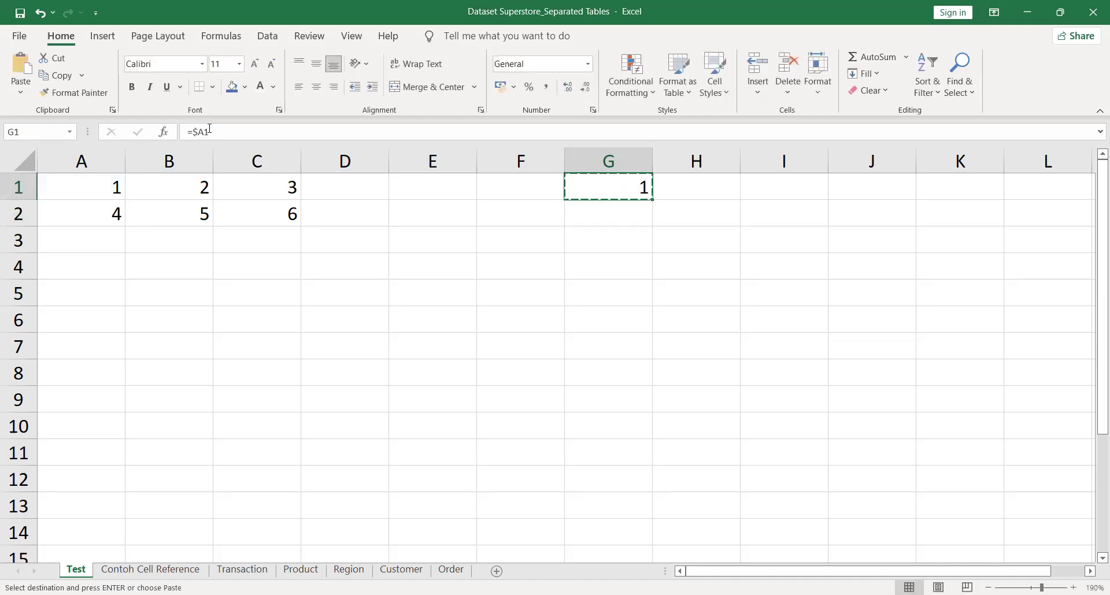
{"action": "key", "text": "shift+Down"}
{"action": "key", "text": "shift+Right"}
{"action": "key", "text": "shift+Right"}
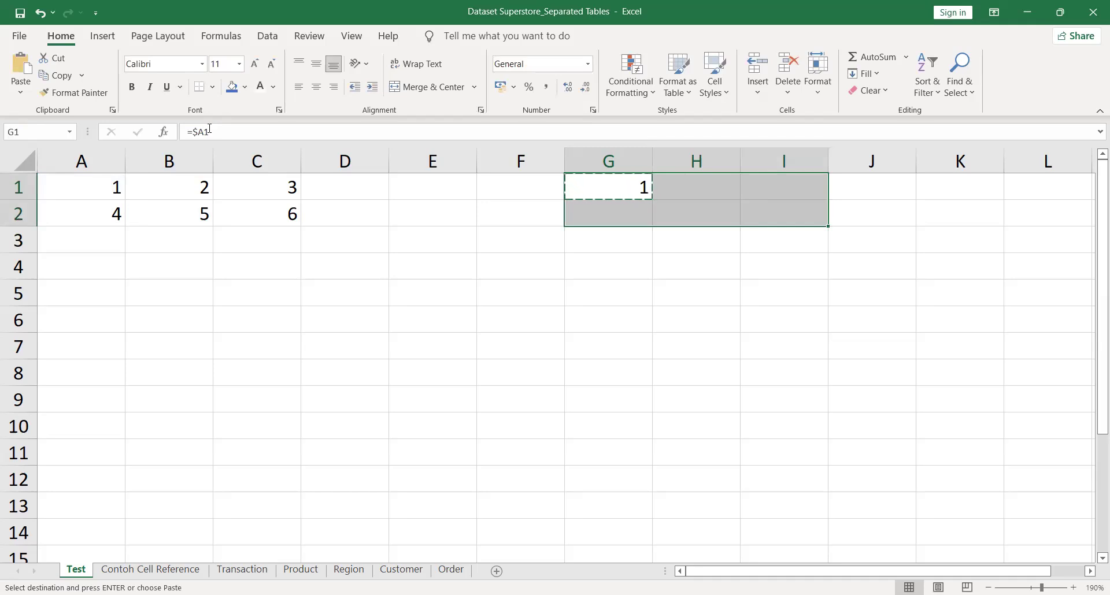
{"action": "key", "text": "Return"}
{"action": "key", "text": "Down"}
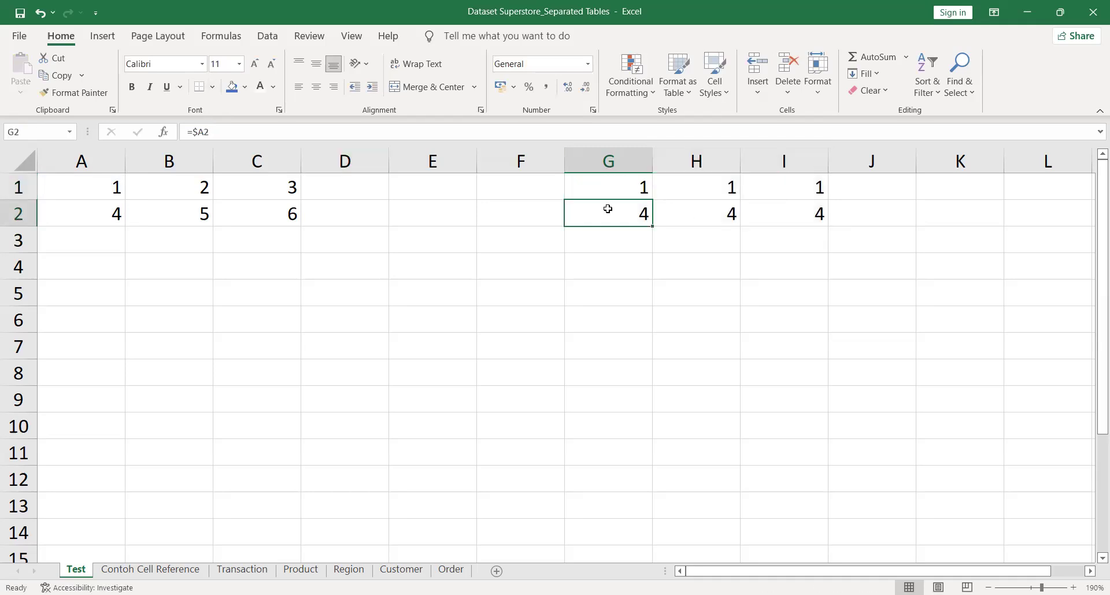
Examine the column-locked formulas across G1:I2 to compare their column and row references
{"action": "left_click", "coordinate": [708, 185]}
{"action": "left_click", "coordinate": [803, 182]}
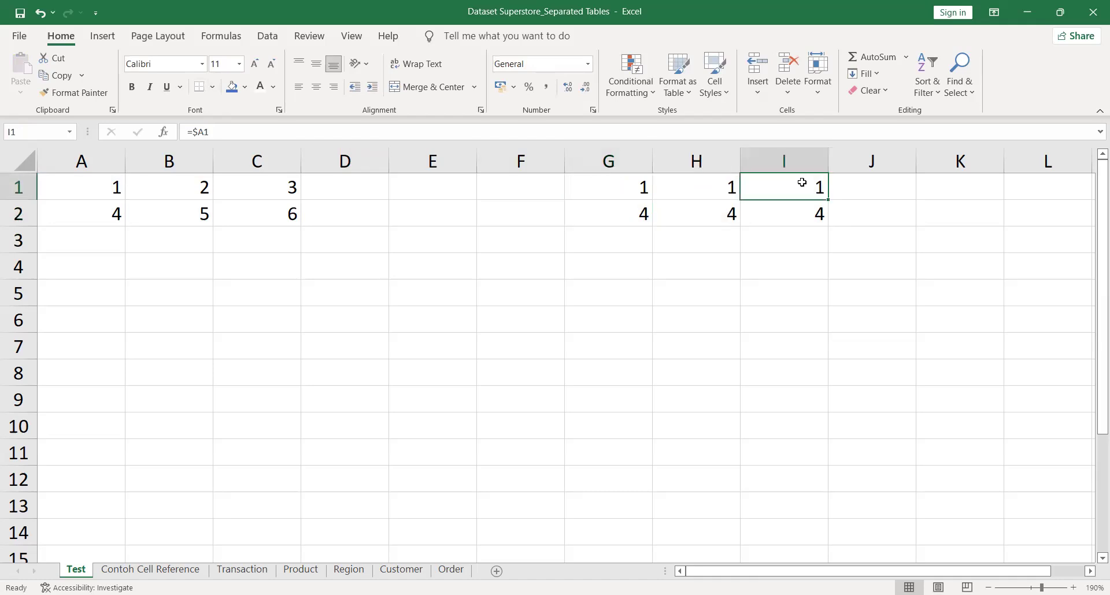
{"action": "double_click", "coordinate": [802, 183]}
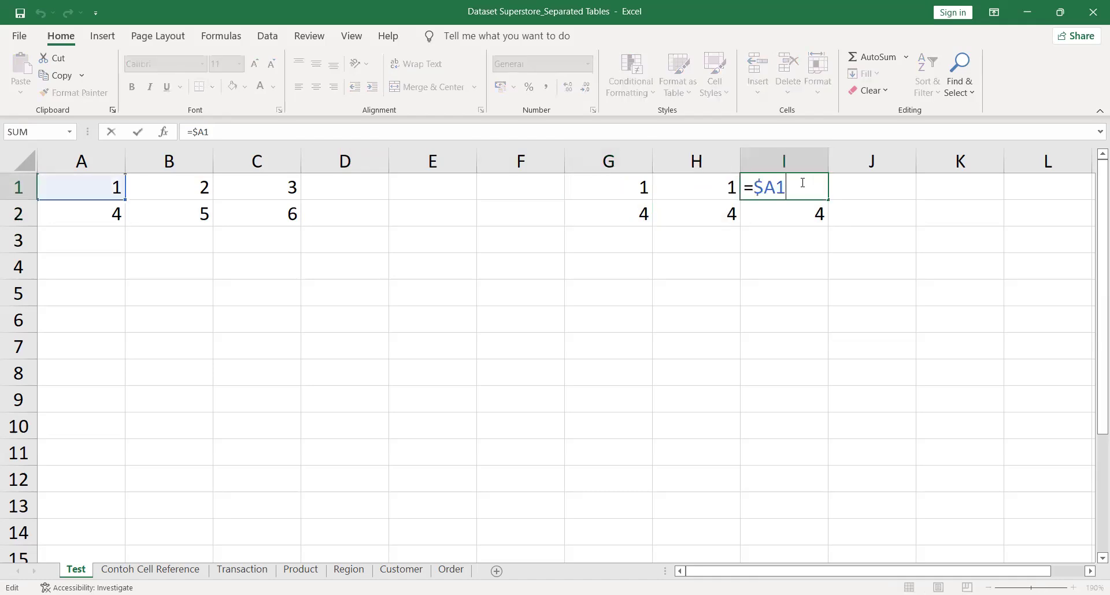
{"action": "left_click", "coordinate": [708, 191]}
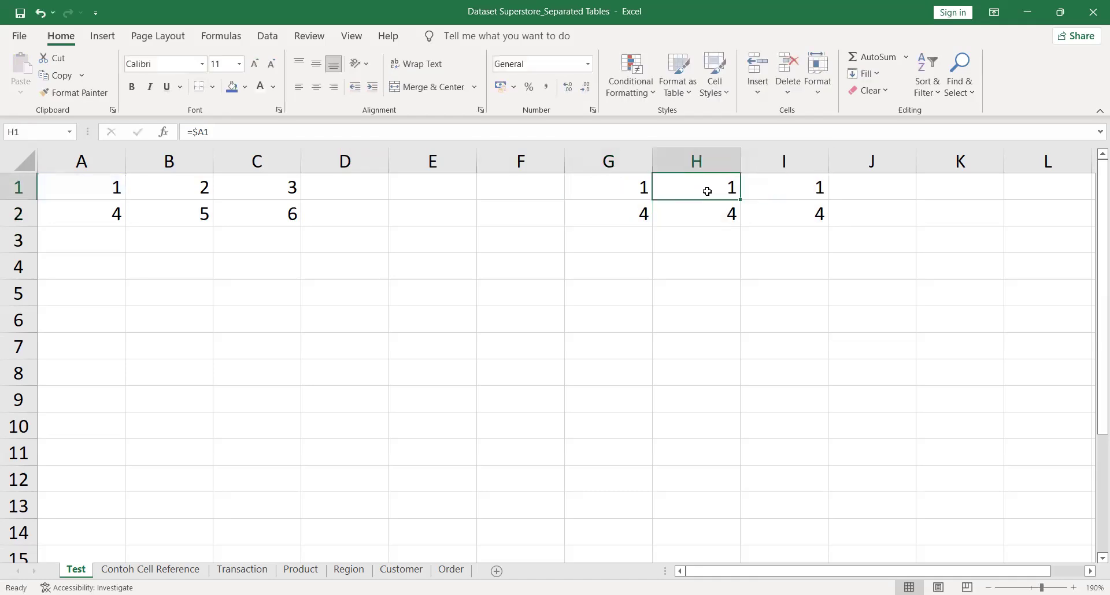
{"action": "left_click", "coordinate": [628, 214]}
{"action": "double_click", "coordinate": [628, 213]}
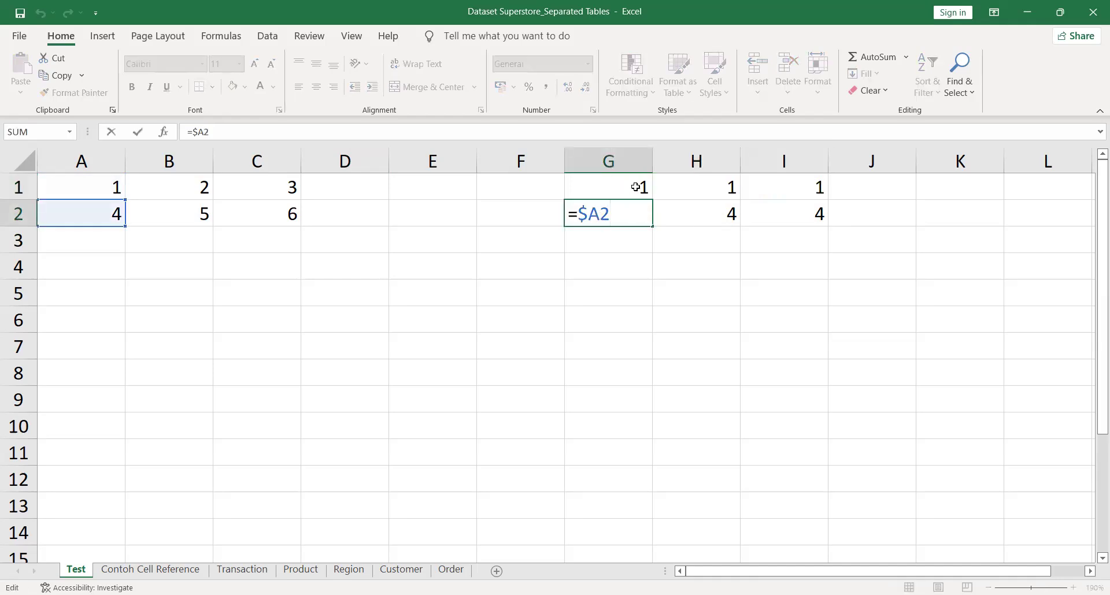
{"action": "left_click", "coordinate": [636, 185]}
{"action": "double_click", "coordinate": [636, 185]}
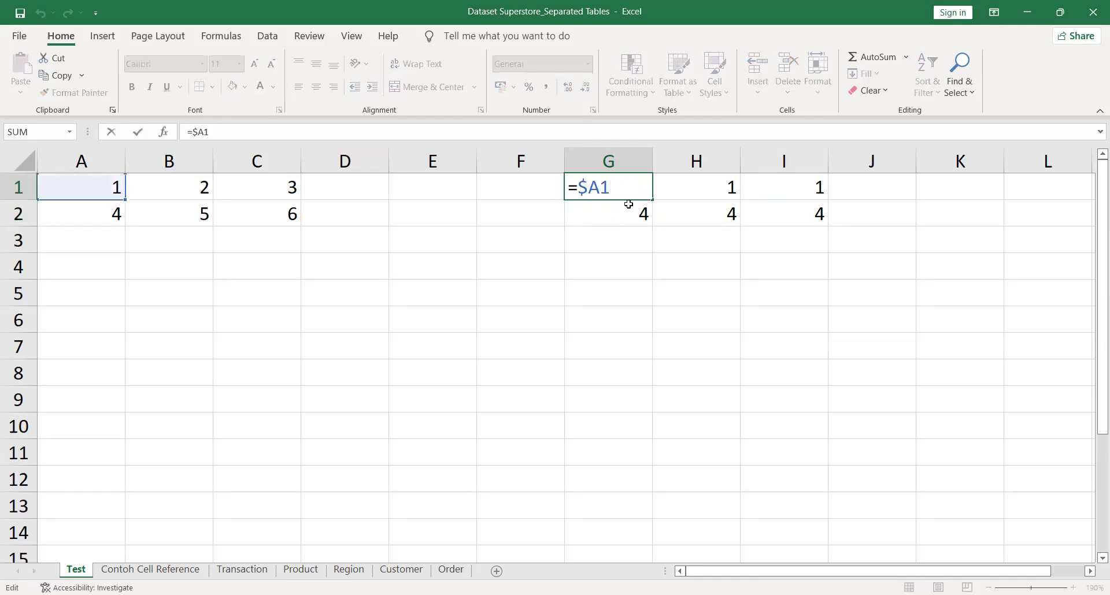
{"action": "double_click", "coordinate": [632, 208]}
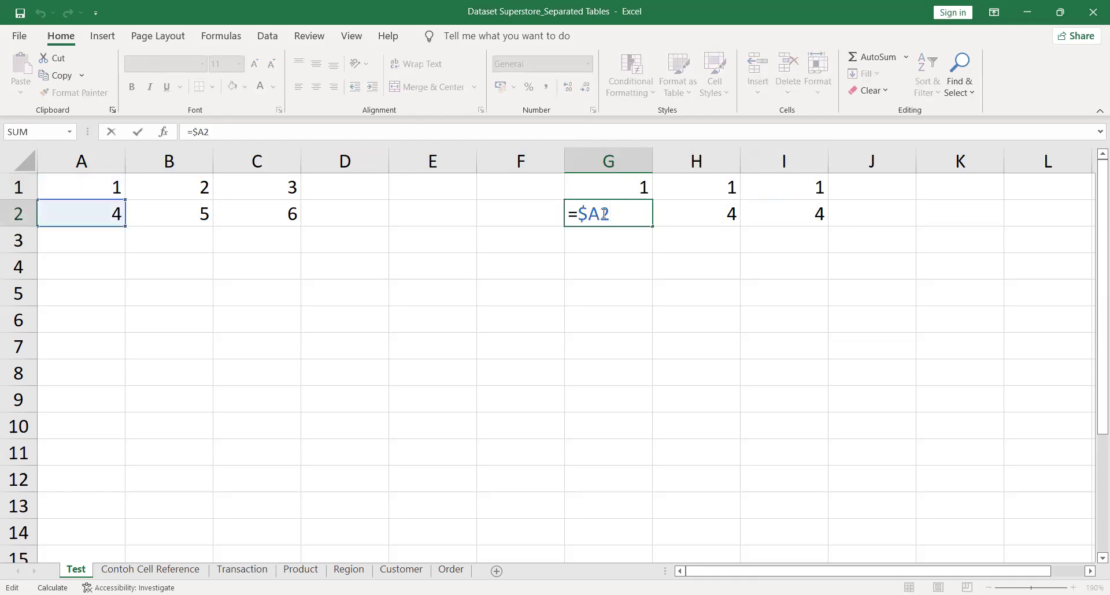
{"action": "left_click", "coordinate": [690, 215]}
{"action": "left_click", "coordinate": [783, 209]}
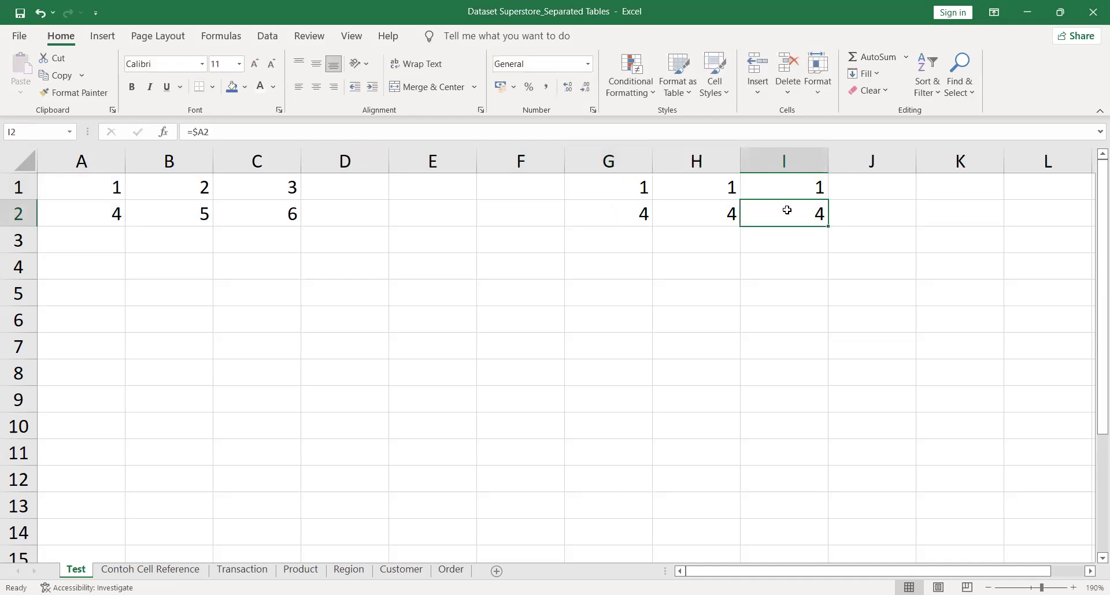
{"action": "double_click", "coordinate": [784, 209]}
{"action": "double_click", "coordinate": [709, 211]}
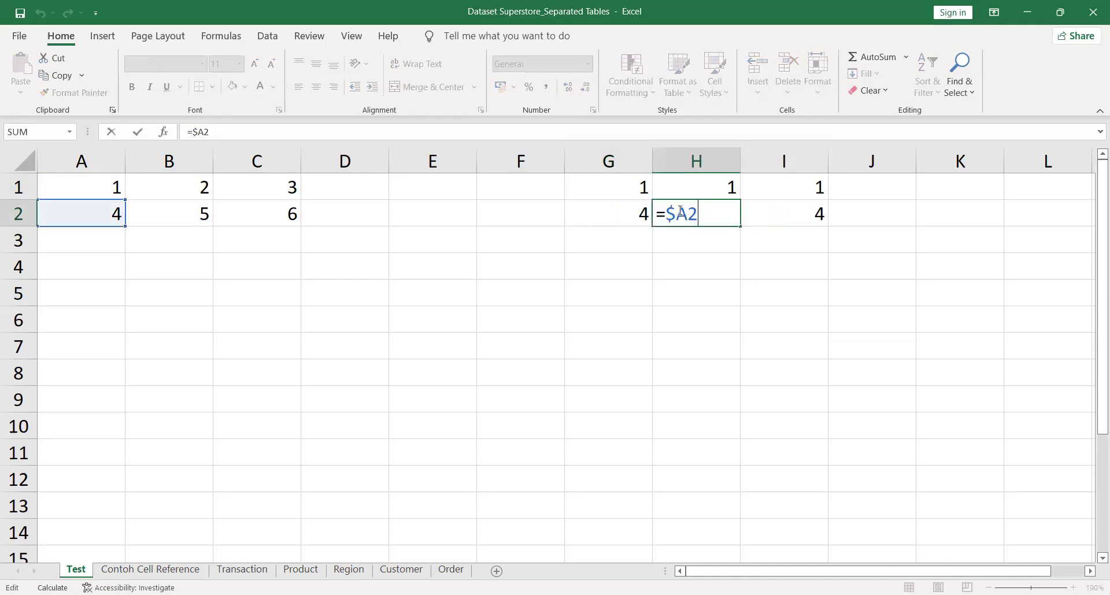
{"action": "left_click_drag", "start_coordinate": [665, 213], "coordinate": [677, 215]}
{"action": "left_click", "coordinate": [669, 260]}
{"action": "key", "text": "Escape"}
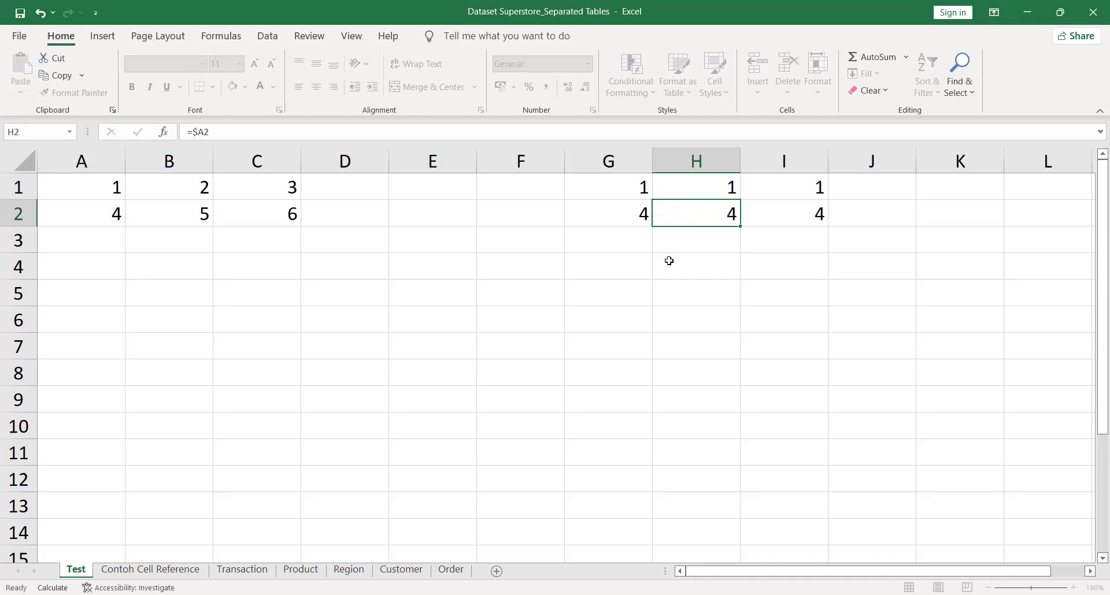
Clear the column-locked formulas from the range G1:I2
{"action": "left_click_drag", "start_coordinate": [812, 217], "coordinate": [629, 198]}
{"action": "key", "text": "ctrl+z"}
{"action": "key", "text": "ctrl+z"}
{"action": "key", "text": "ctrl+z"}
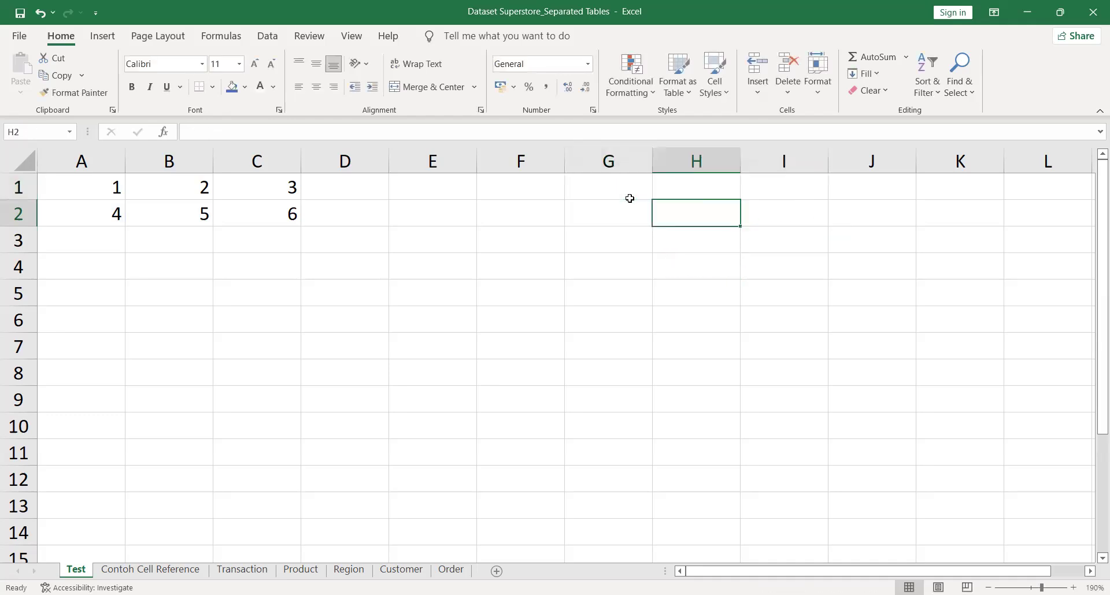
Enter the mixed reference =A$1 in cell G1, locking only the row
{"action": "type", "text": "="}
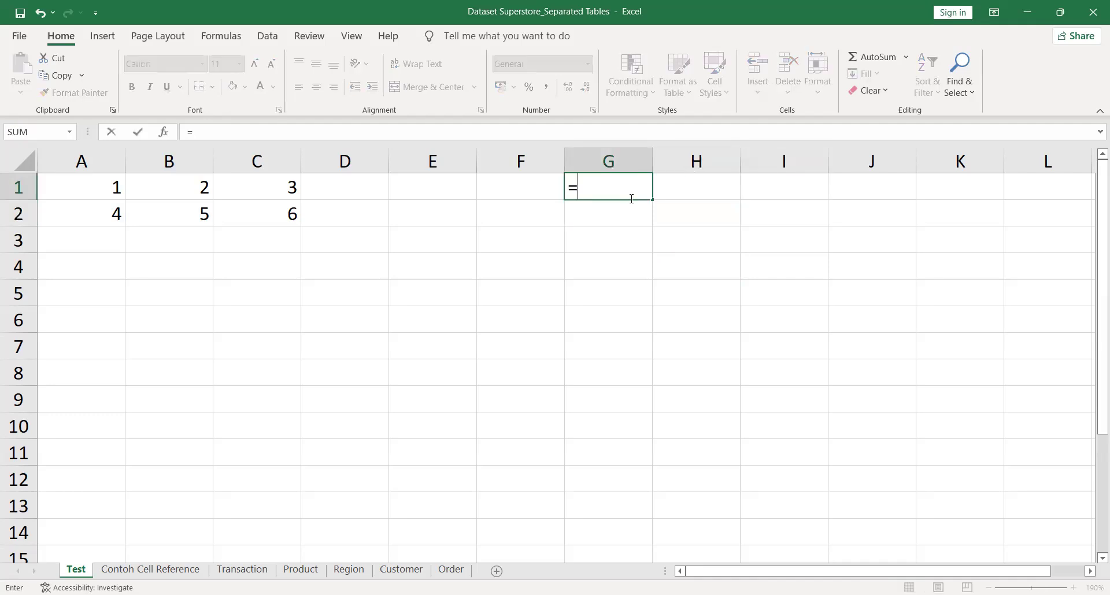
{"action": "type", "text": "A1"}
{"action": "left_click", "coordinate": [590, 189]}
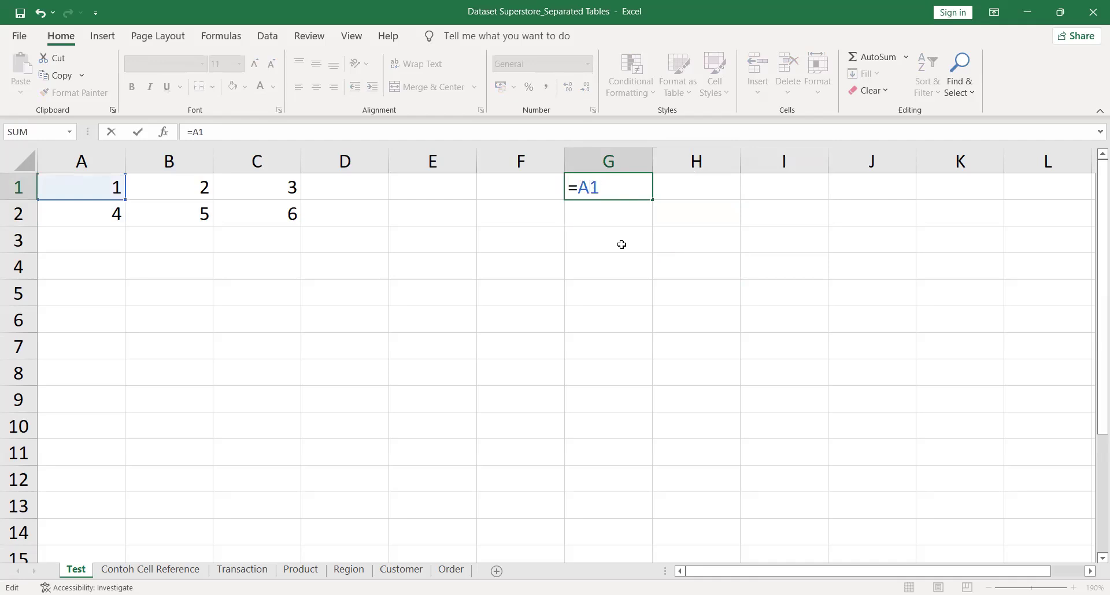
{"action": "type", "text": "$"}
{"action": "key", "text": "ctrl+Return"}
Copy the row-locked formula in G1 over the range G1:I2
{"action": "key", "text": "ctrl+c"}
{"action": "key", "text": "shift+Down"}
{"action": "key", "text": "shift+Right"}
{"action": "key", "text": "shift+Right"}
{"action": "key", "text": "Return"}
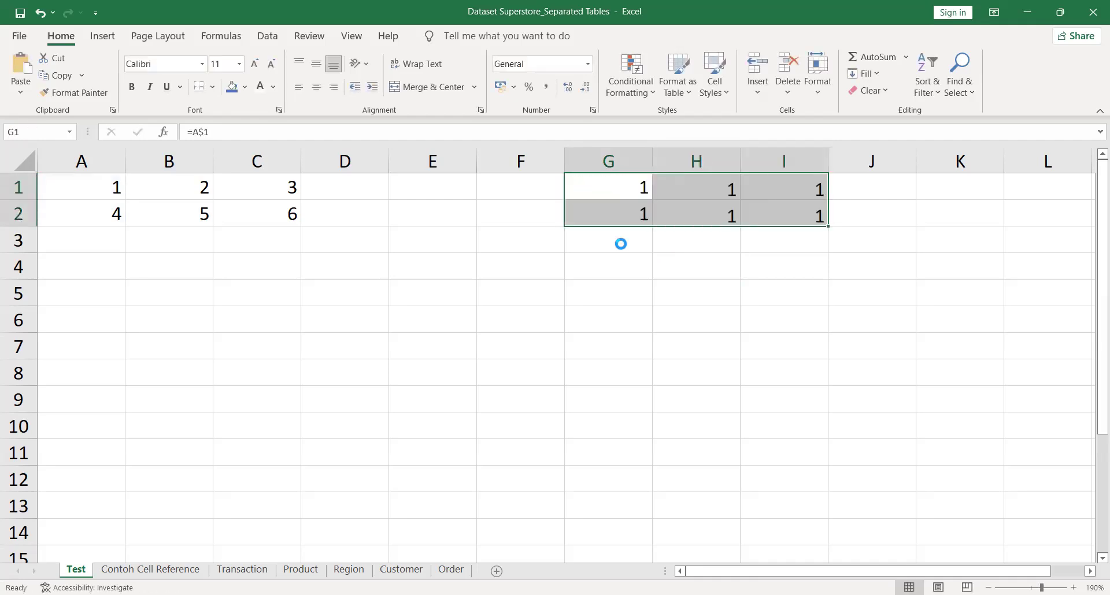
{"action": "key", "text": "Down"}
{"action": "key", "text": "Up"}
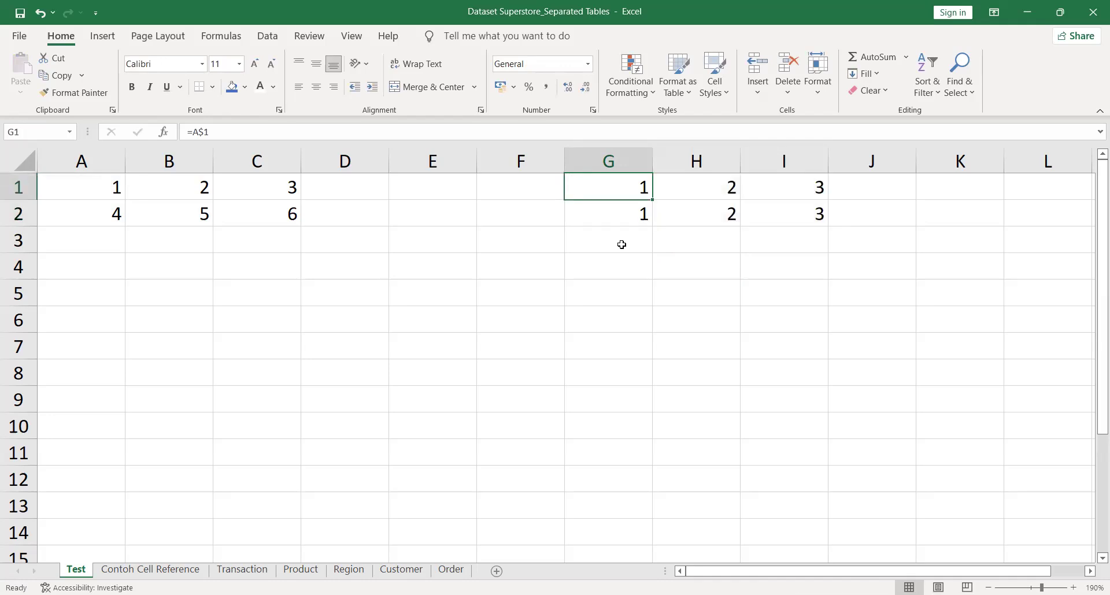
Examine the row-locked formulas in G2, H2, I2 and G1 to compare their references
{"action": "left_click", "coordinate": [619, 215]}
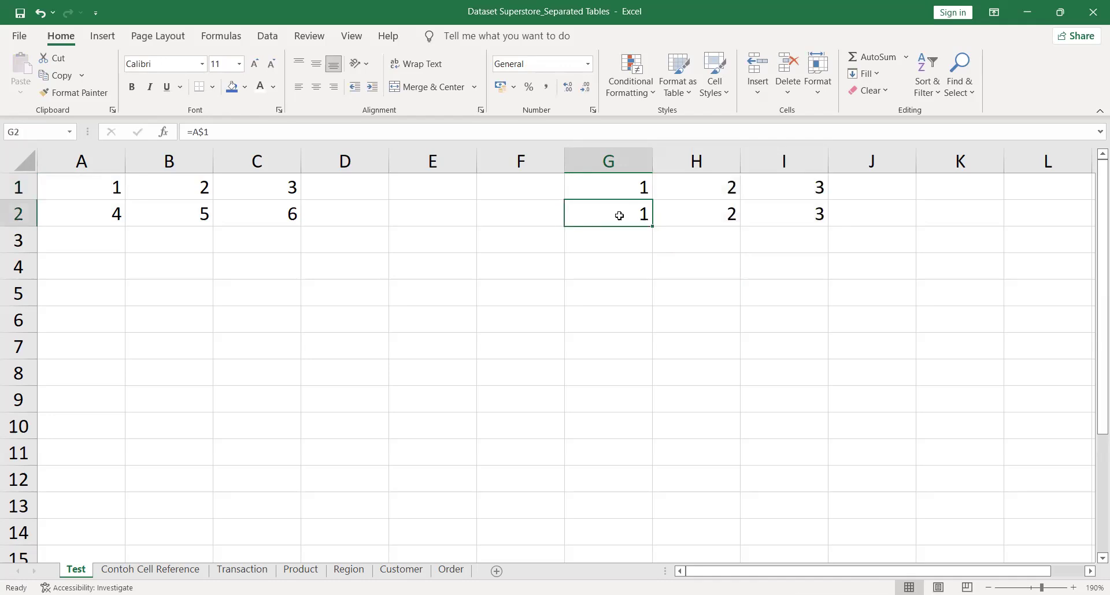
{"action": "double_click", "coordinate": [620, 216]}
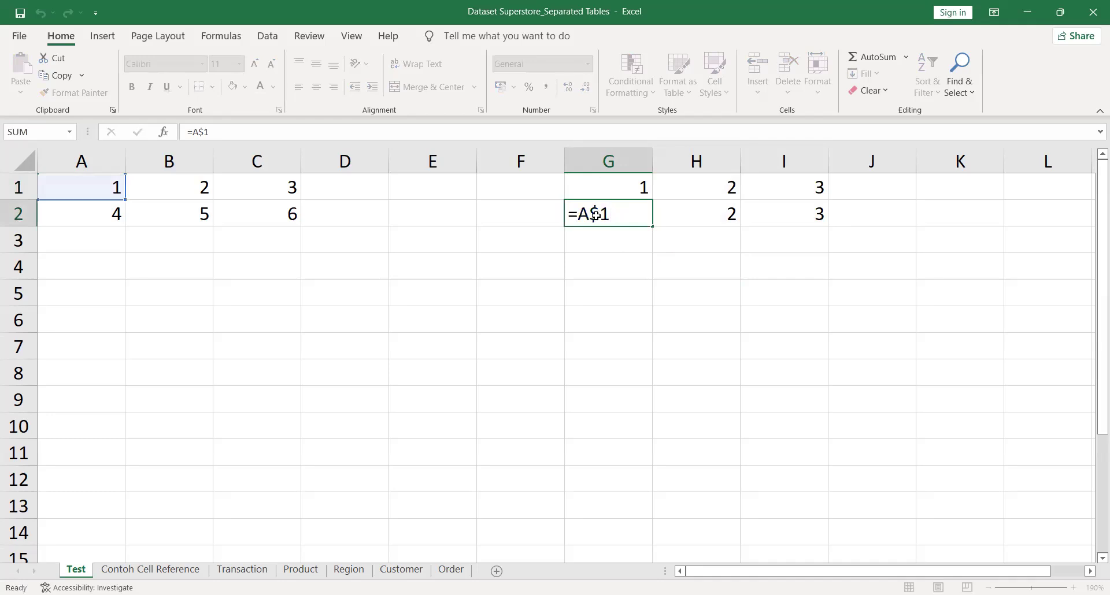
{"action": "key", "text": "ctrl+Return"}
{"action": "key", "text": "Right"}
{"action": "key", "text": "F2"}
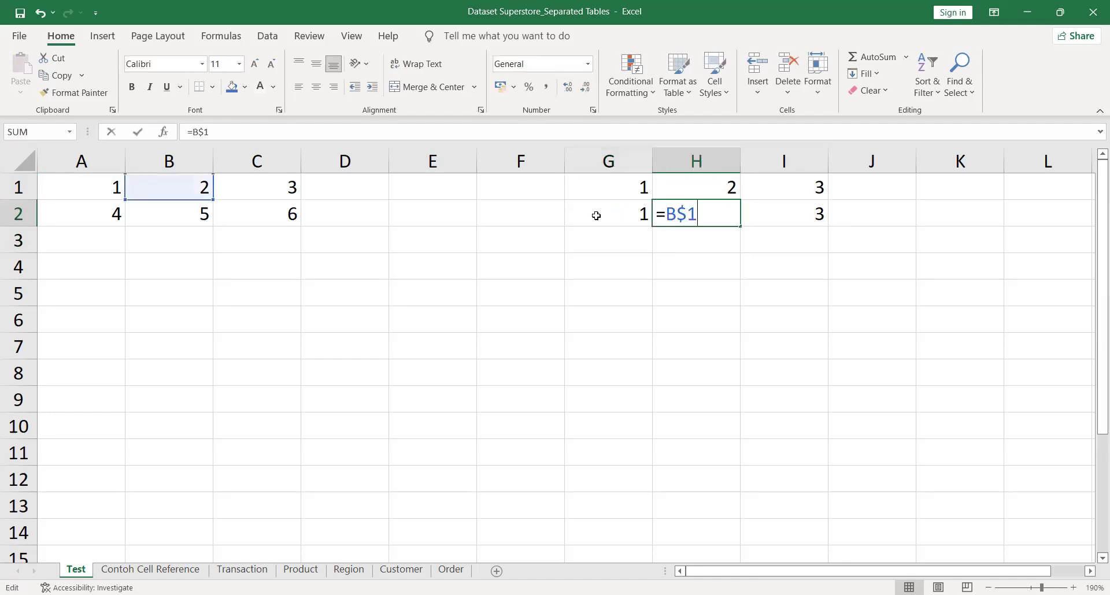
{"action": "key", "text": "Tab"}
{"action": "key", "text": "F2"}
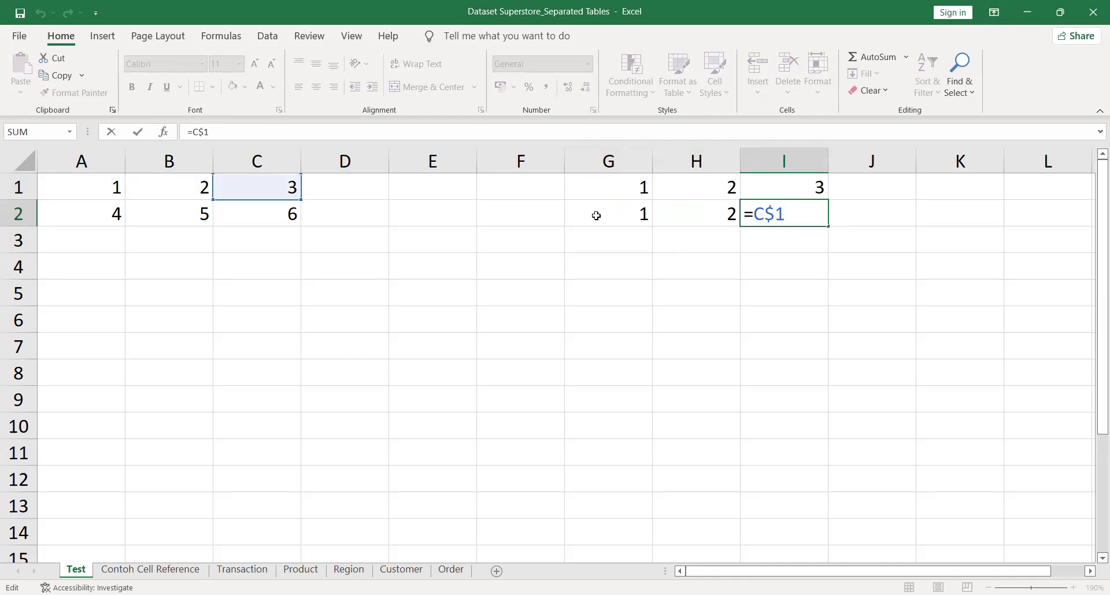
{"action": "left_click", "coordinate": [587, 186]}
{"action": "double_click", "coordinate": [604, 188]}
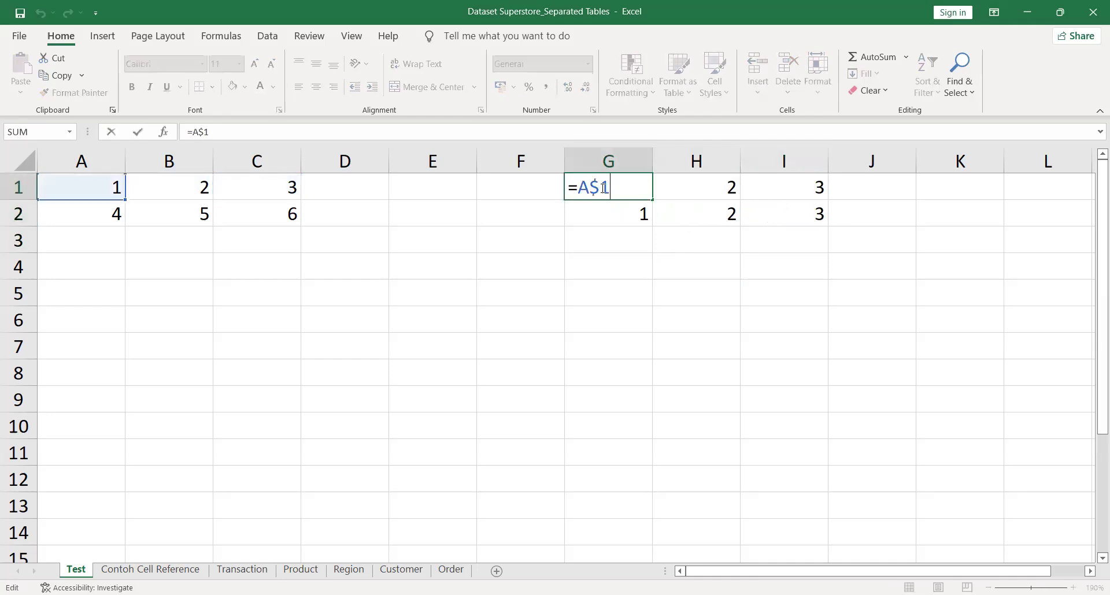
{"action": "left_click", "coordinate": [592, 188]}
{"action": "key", "text": "Escape"}
Clear the row-locked formulas from the range G1:I2
{"action": "key", "text": "shift+Down"}
{"action": "key", "text": "shift+Right"}
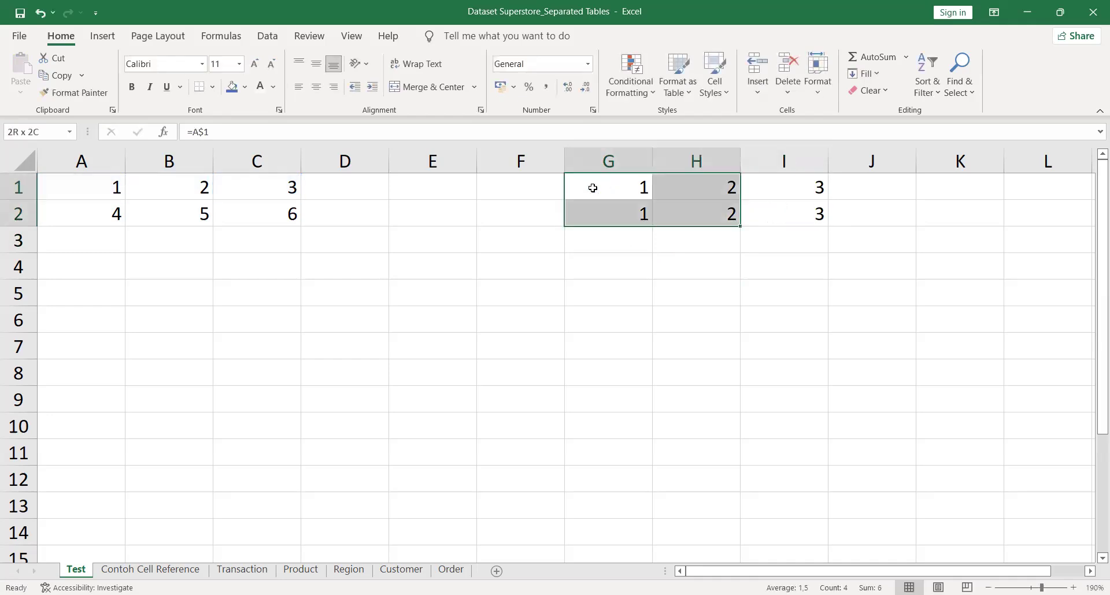
{"action": "key", "text": "shift+Right"}
{"action": "key", "text": "Delete"}
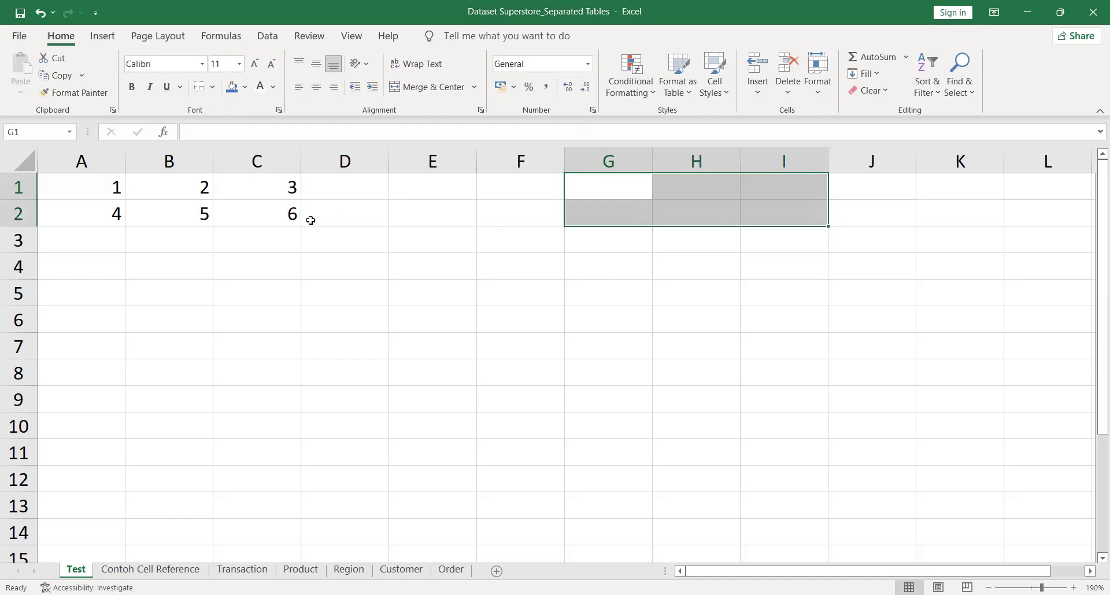
On the Contoh Cell Reference sheet, change the Expected Frequency formula in H4 to =$E4*B$6/$E$6 using mixed and absolute references
{"action": "left_click", "coordinate": [151, 569]}
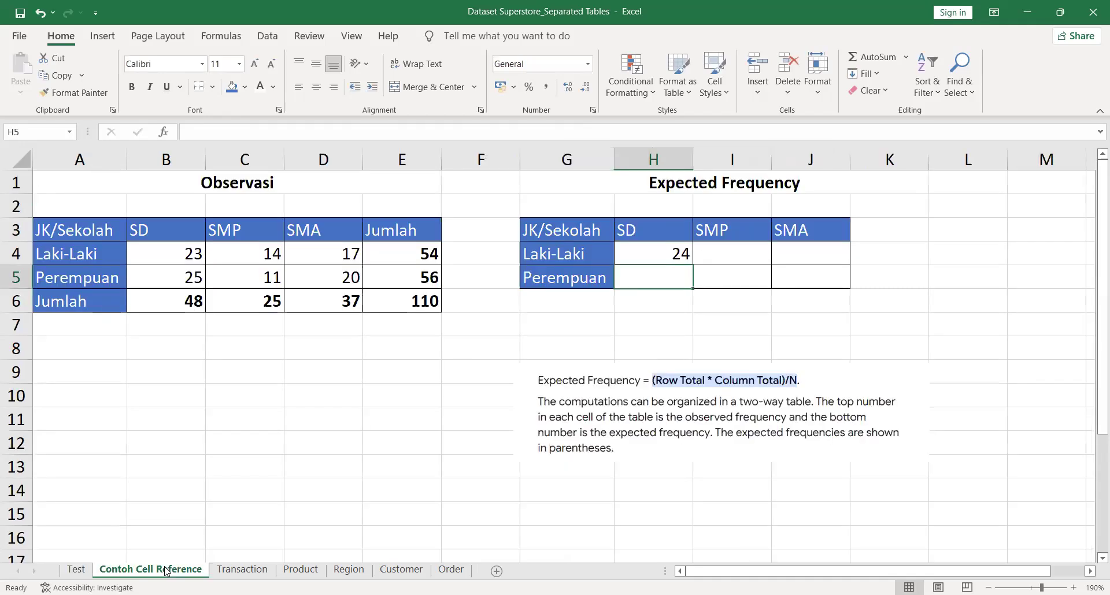
{"action": "left_click", "coordinate": [654, 253]}
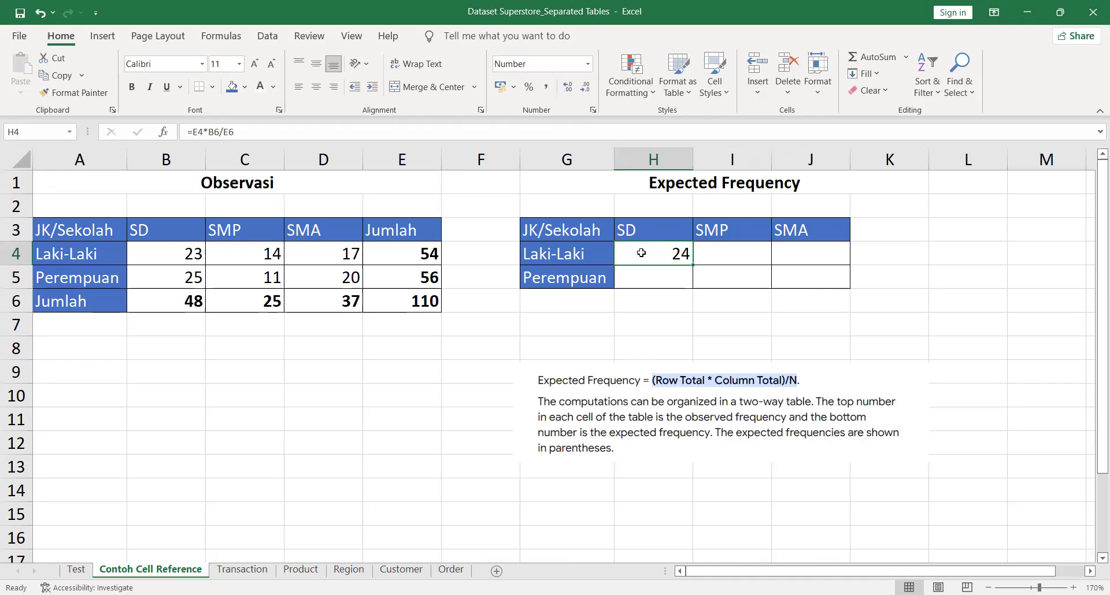
{"action": "double_click", "coordinate": [641, 253]}
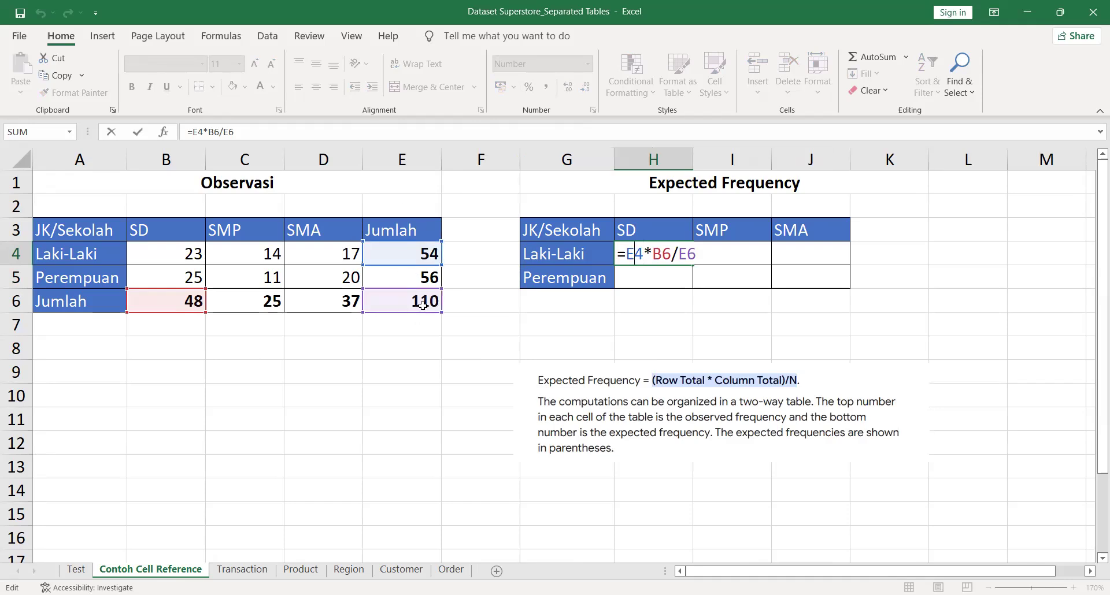
{"action": "left_click", "coordinate": [628, 255]}
{"action": "type", "text": "$"}
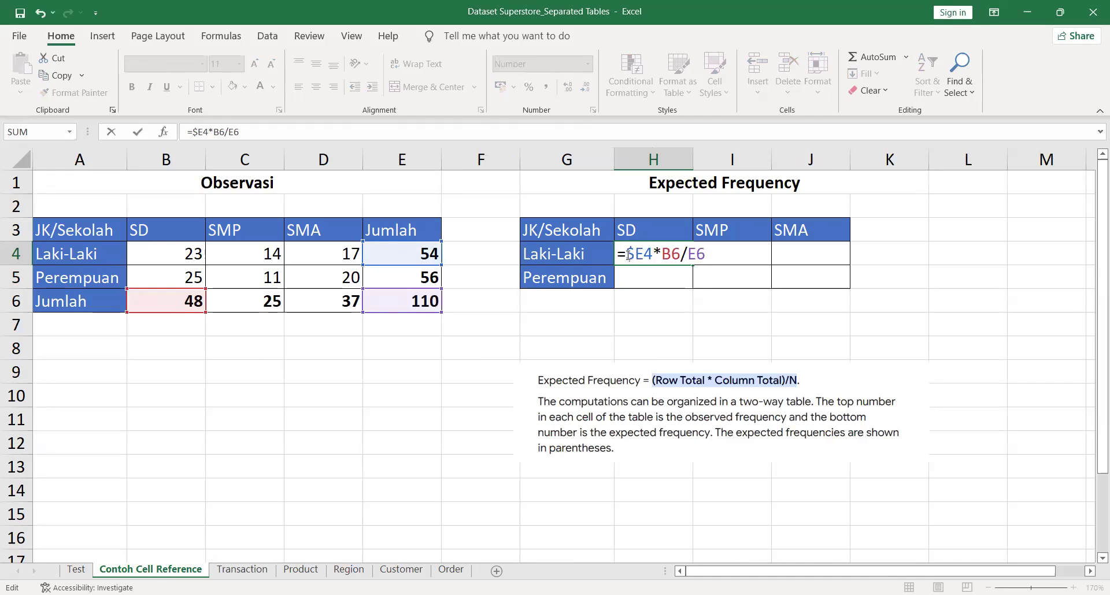
{"action": "left_click", "coordinate": [671, 255]}
{"action": "type", "text": "$"}
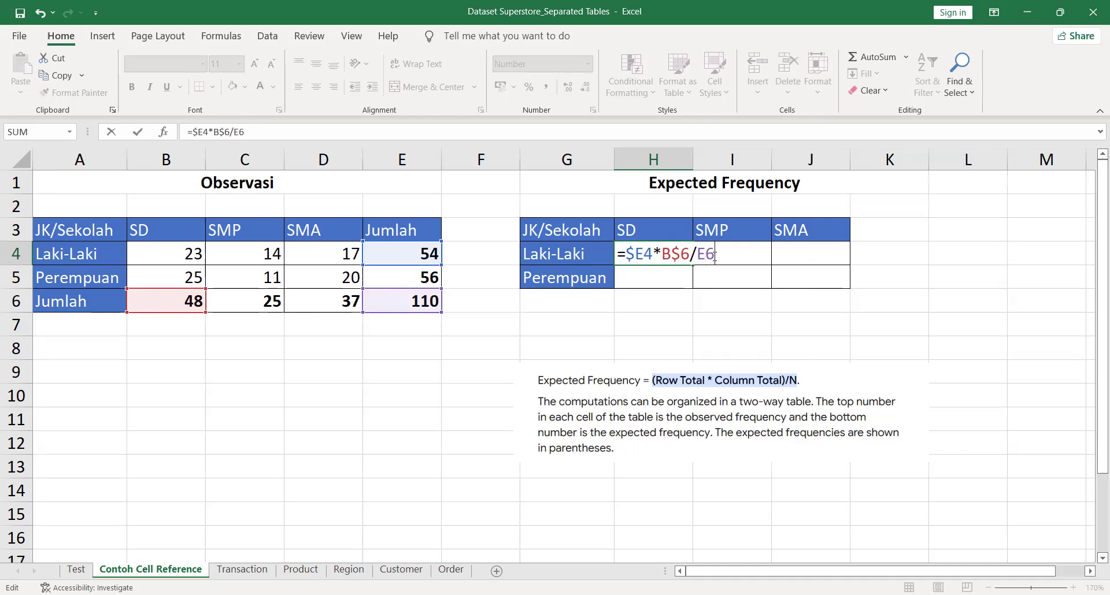
{"action": "key", "text": "F4"}
{"action": "left_click", "coordinate": [707, 255]}
{"action": "key", "text": "Return"}
{"action": "key", "text": "Up"}
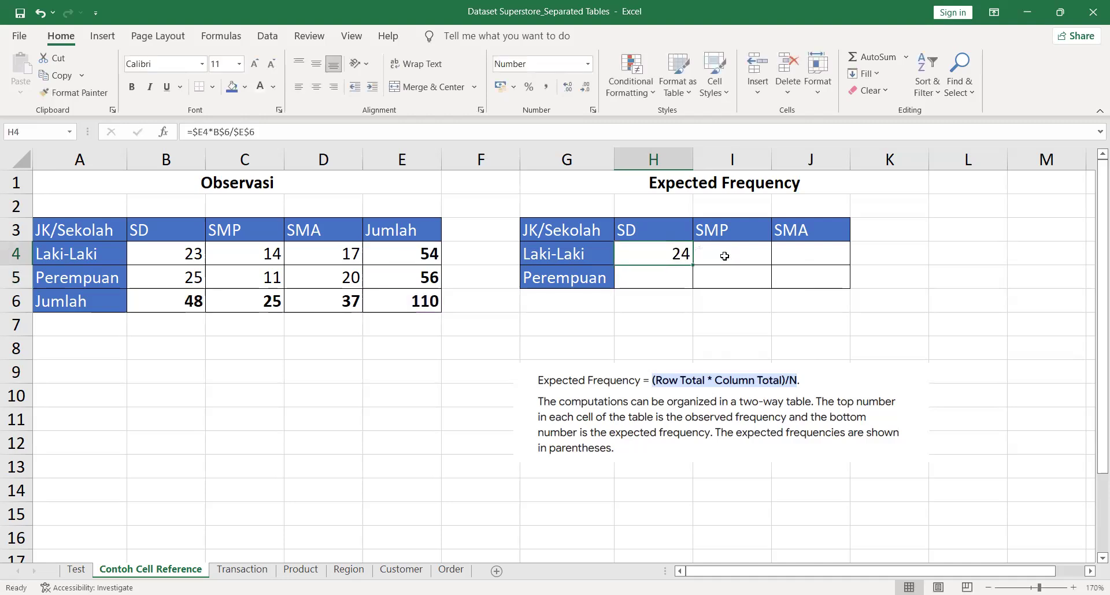
Copy the formula in H4 over the range H4:J5 of the Expected Frequency table
{"action": "double_click", "coordinate": [675, 256]}
{"action": "key", "text": "Escape"}
{"action": "key", "text": "ctrl+c"}
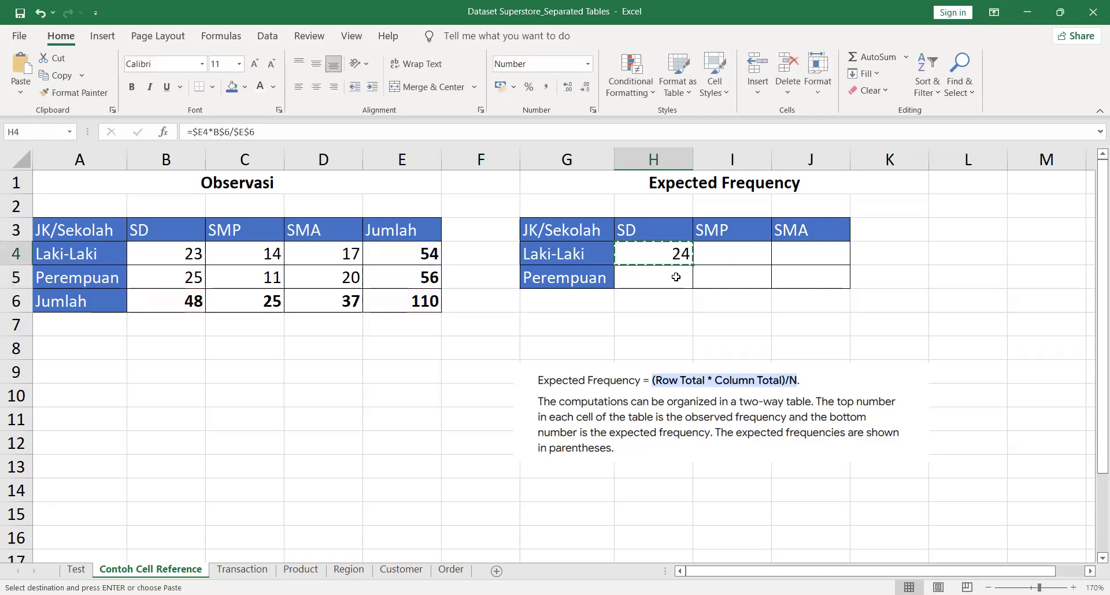
{"action": "key", "text": "shift+Down"}
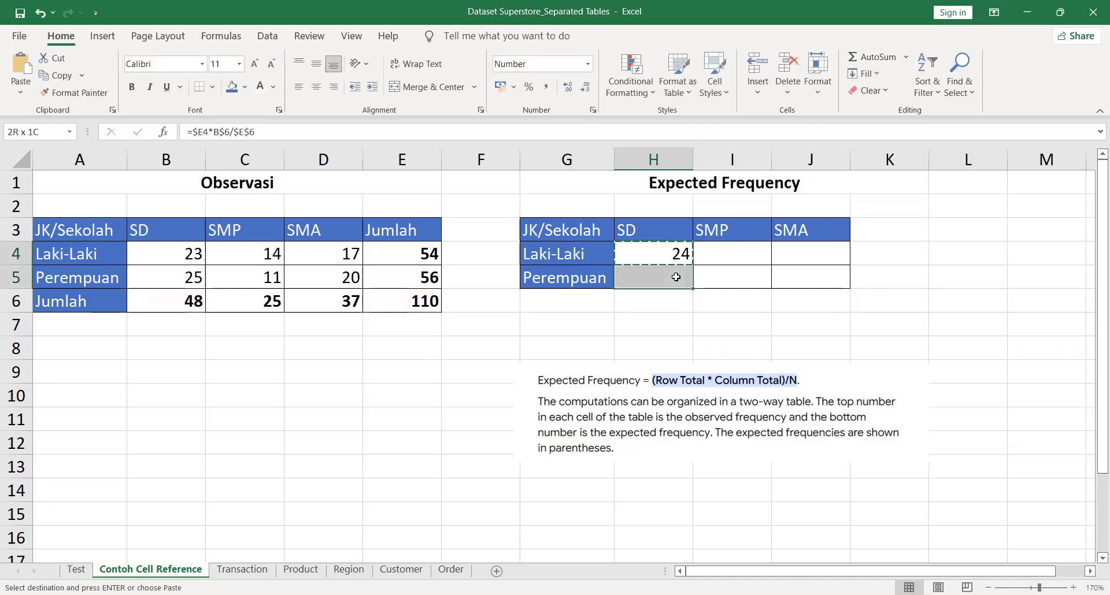
{"action": "key", "text": "shift+Right"}
{"action": "key", "text": "shift+Right"}
{"action": "key", "text": "Return"}
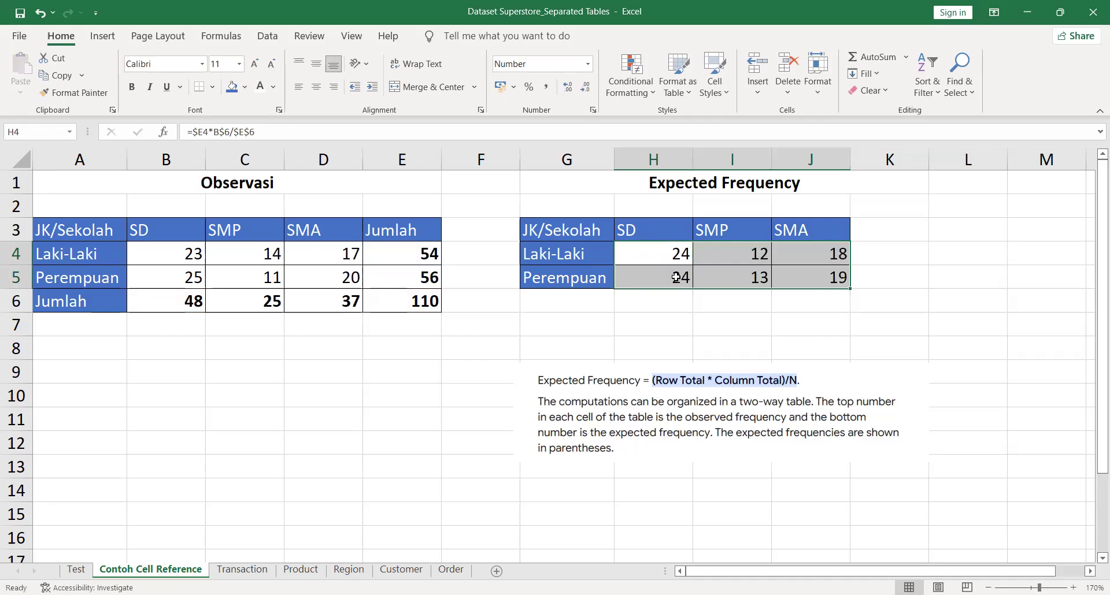
{"action": "left_click", "coordinate": [810, 329]}
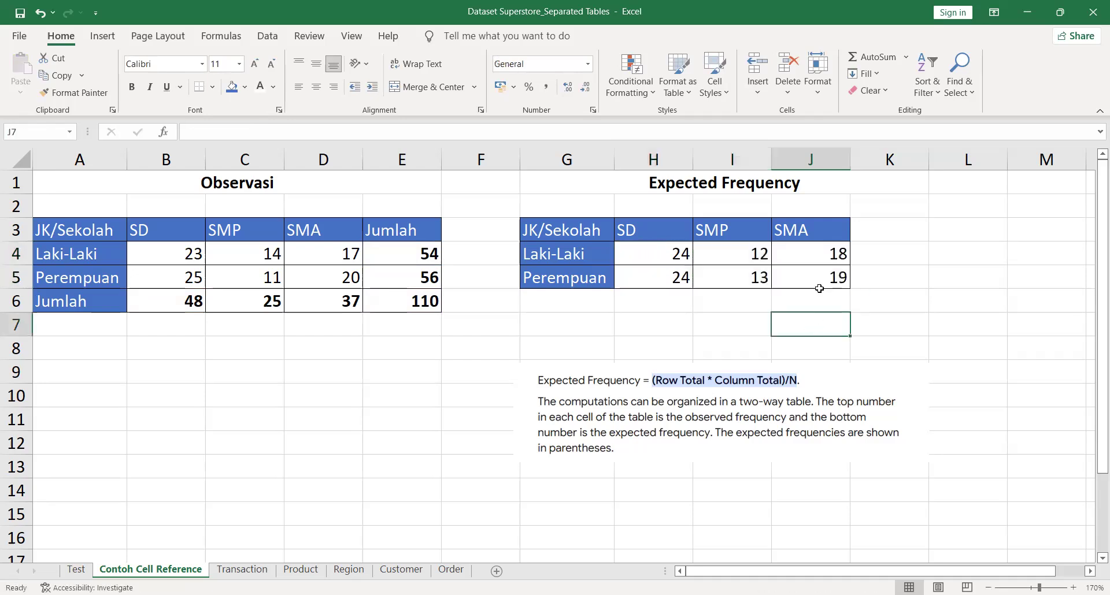
Examine the copied Expected Frequency formulas in J5, I4, J4, H5 and I5 to compare their row total, column total and N references
{"action": "left_click", "coordinate": [806, 273]}
{"action": "double_click", "coordinate": [806, 274]}
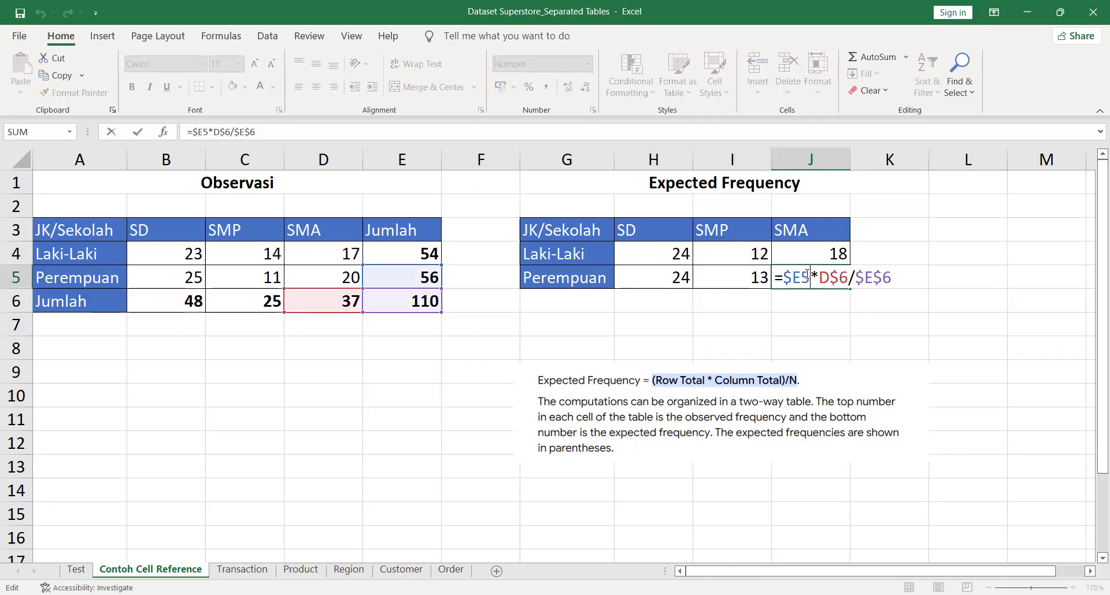
{"action": "double_click", "coordinate": [747, 253]}
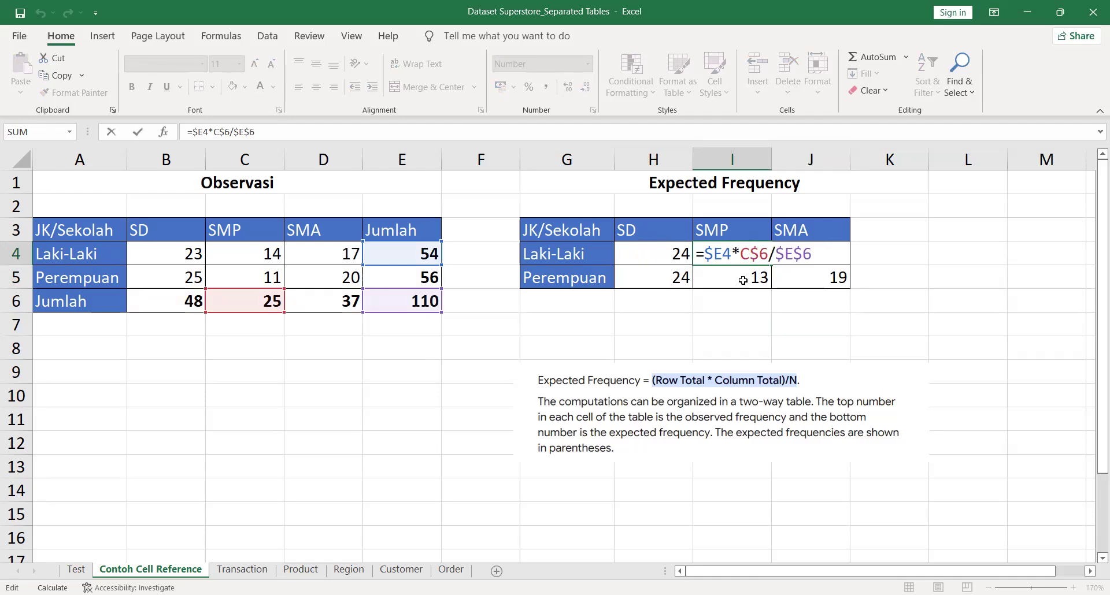
{"action": "left_click", "coordinate": [799, 257]}
{"action": "double_click", "coordinate": [803, 247]}
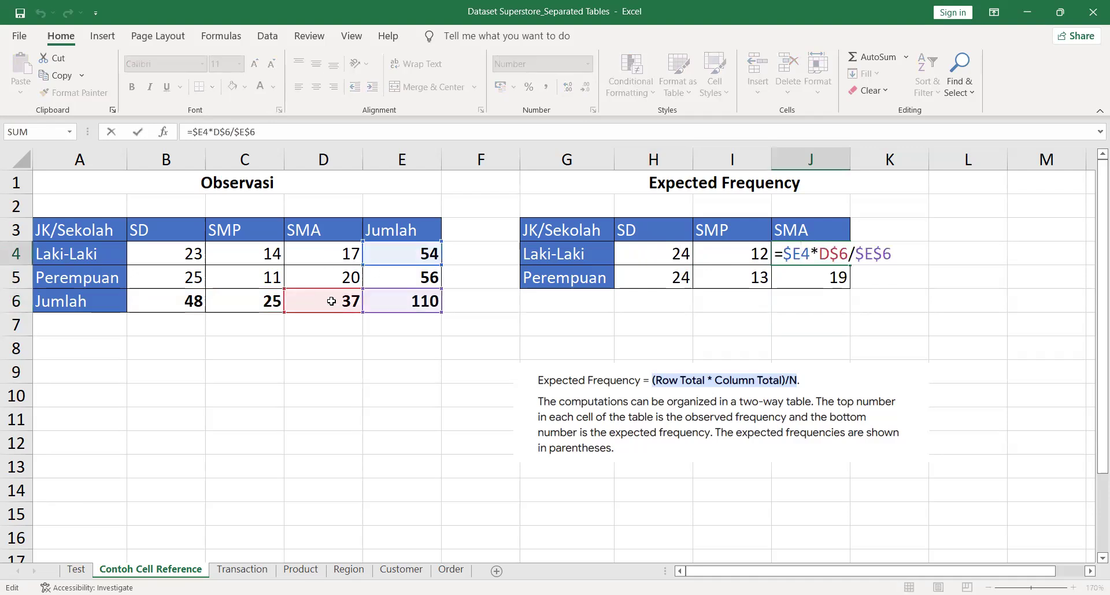
{"action": "left_click", "coordinate": [625, 253]}
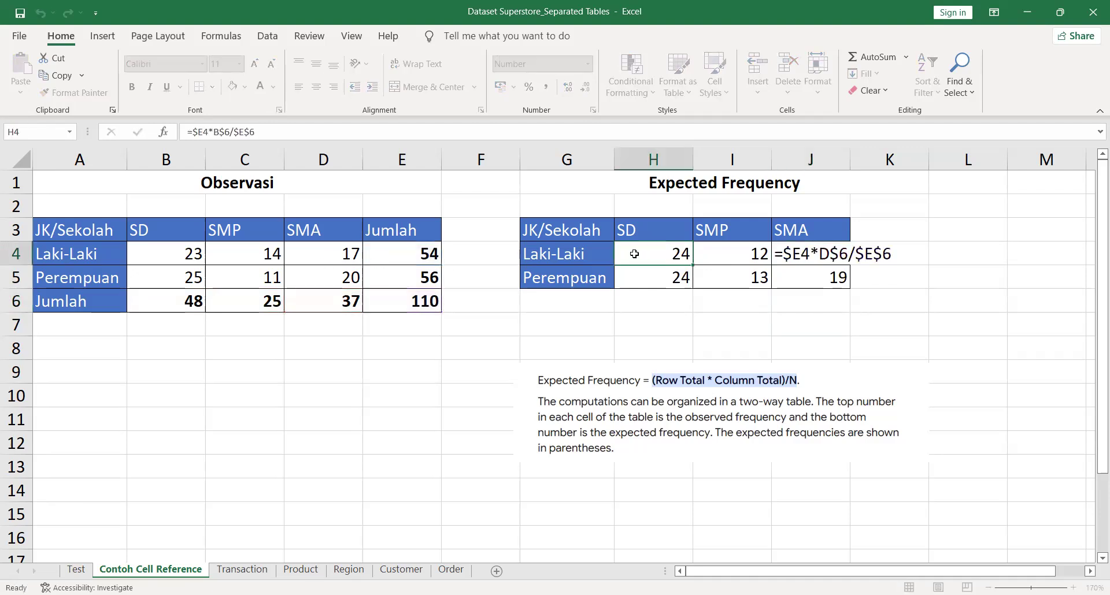
{"action": "double_click", "coordinate": [649, 272]}
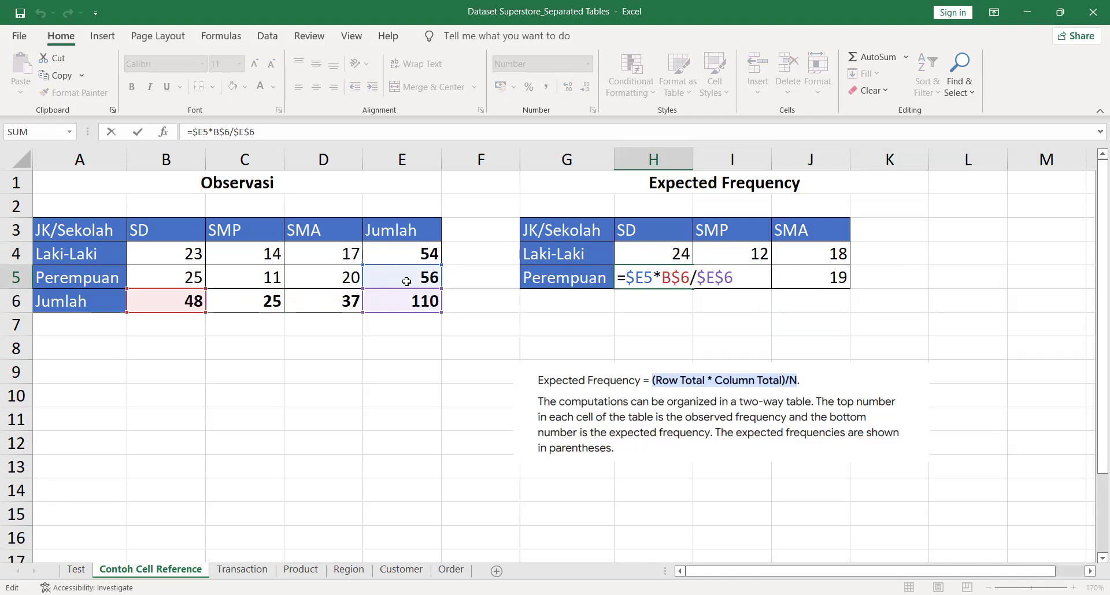
{"action": "left_click", "coordinate": [720, 277]}
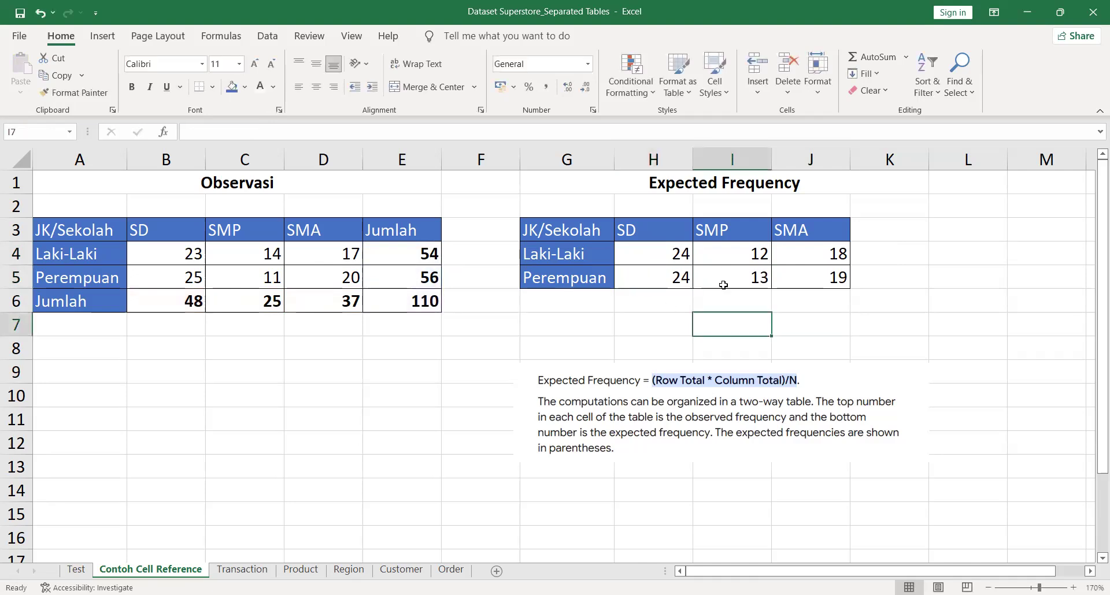
{"action": "double_click", "coordinate": [719, 276]}
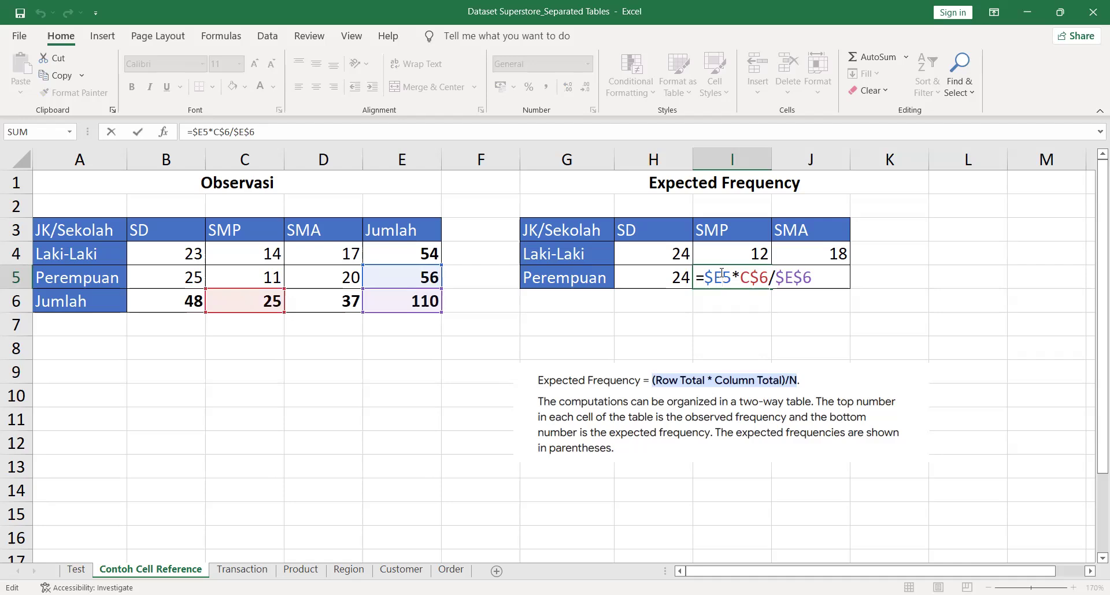
{"action": "left_click", "coordinate": [801, 320]}
{"action": "left_click", "coordinate": [802, 277]}
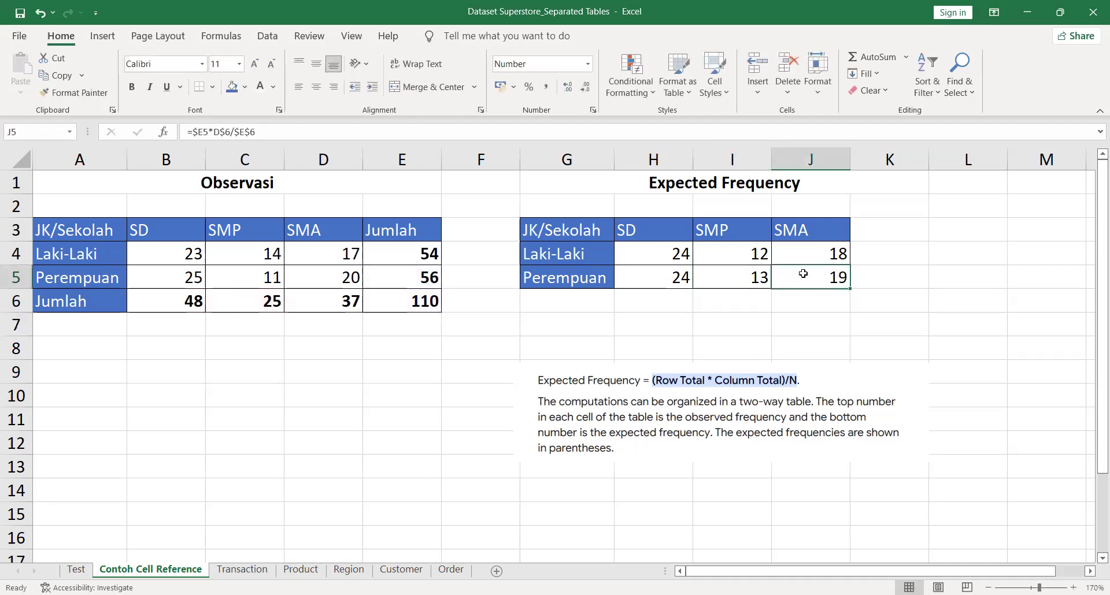
{"action": "double_click", "coordinate": [804, 275]}
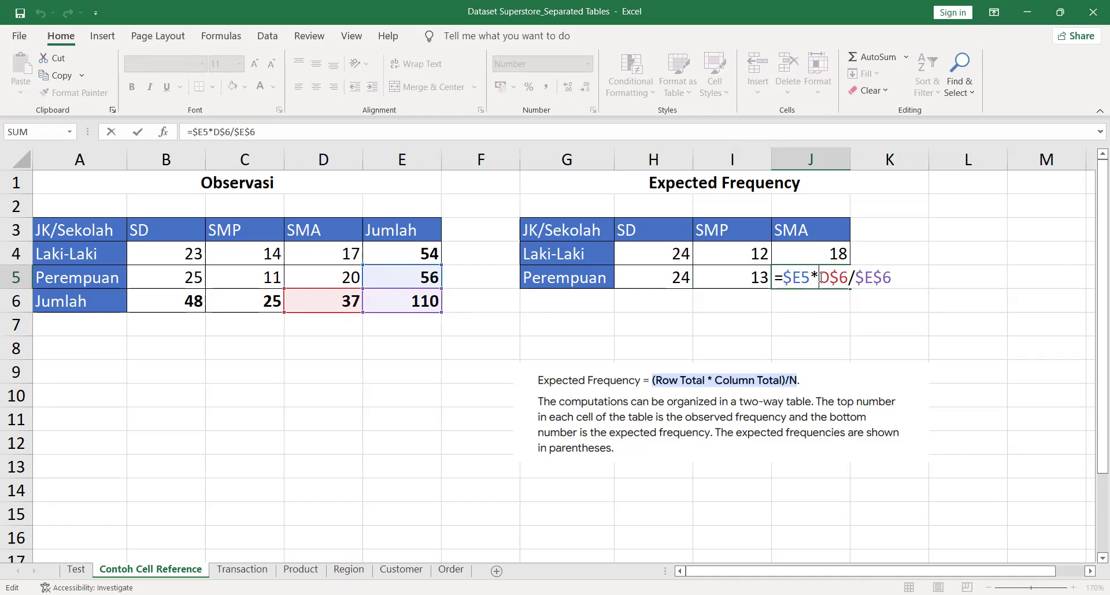
{"action": "left_click", "coordinate": [813, 324]}
{"action": "left_click", "coordinate": [592, 323]}
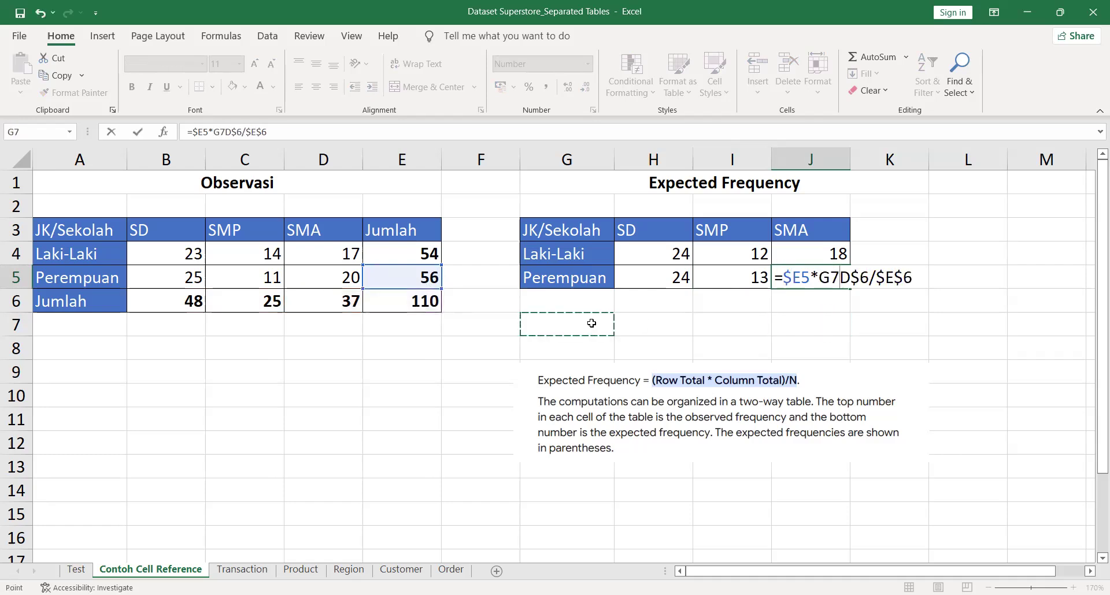
{"action": "key", "text": "Escape"}
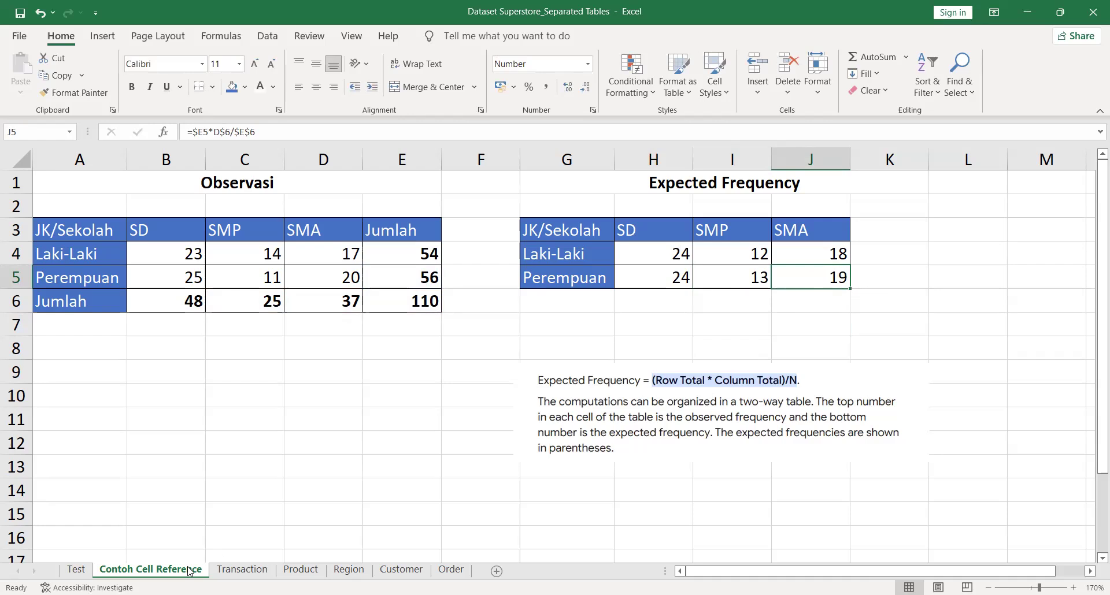
{"action": "left_click", "coordinate": [319, 325]}
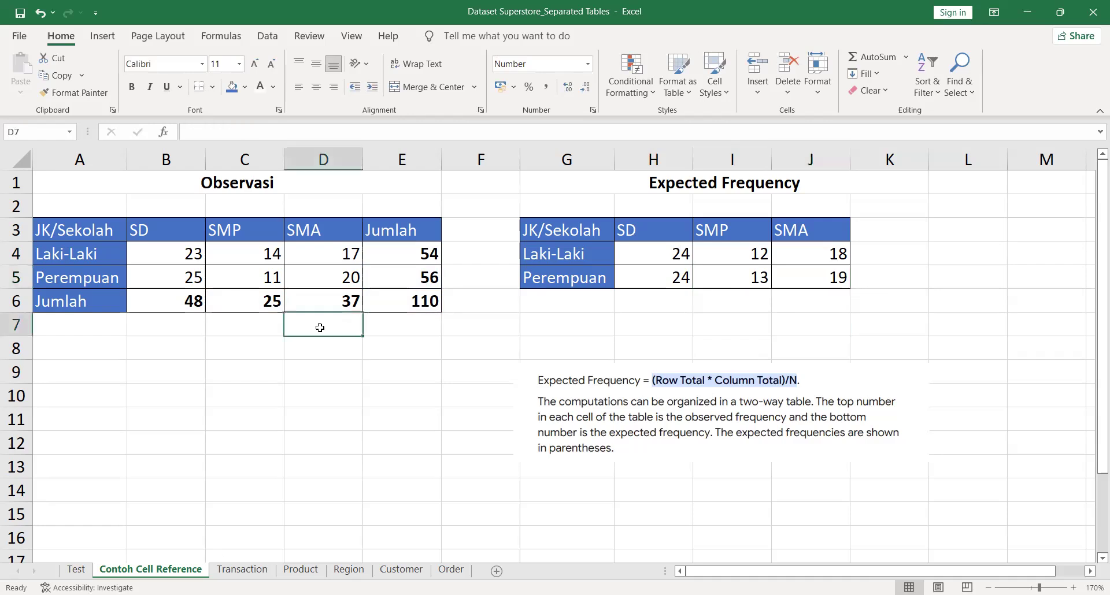
{"action": "left_click", "coordinate": [84, 572]}
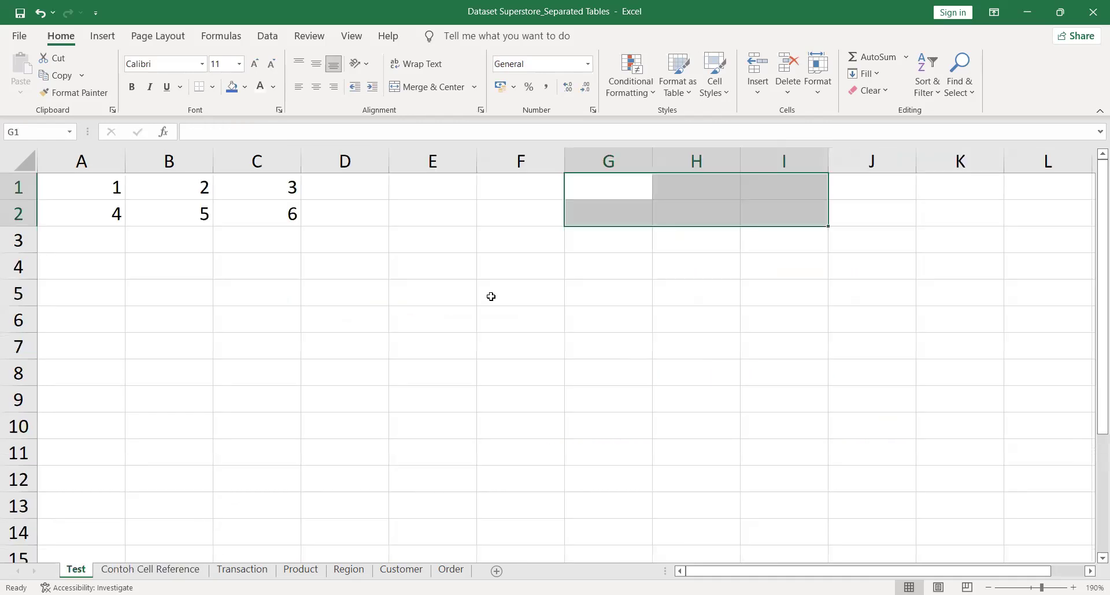
{"action": "left_click", "coordinate": [349, 273]}
{"action": "left_click", "coordinate": [123, 192]}
Open the Transaction sheet, return to its first rows and examine the Row ID column
{"action": "left_click", "coordinate": [242, 571]}
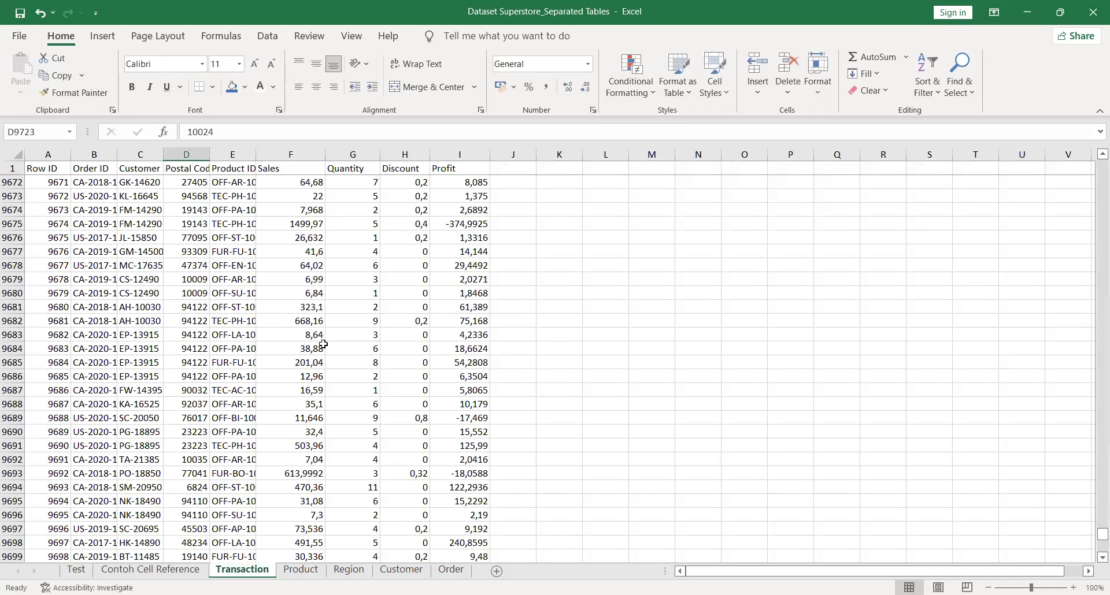
{"action": "left_click", "coordinate": [320, 347]}
{"action": "scroll", "coordinate": [323, 345], "scroll_direction": "up", "scroll_amount": 3}
{"action": "scroll", "coordinate": [324, 344], "scroll_direction": "up", "scroll_amount": 20}
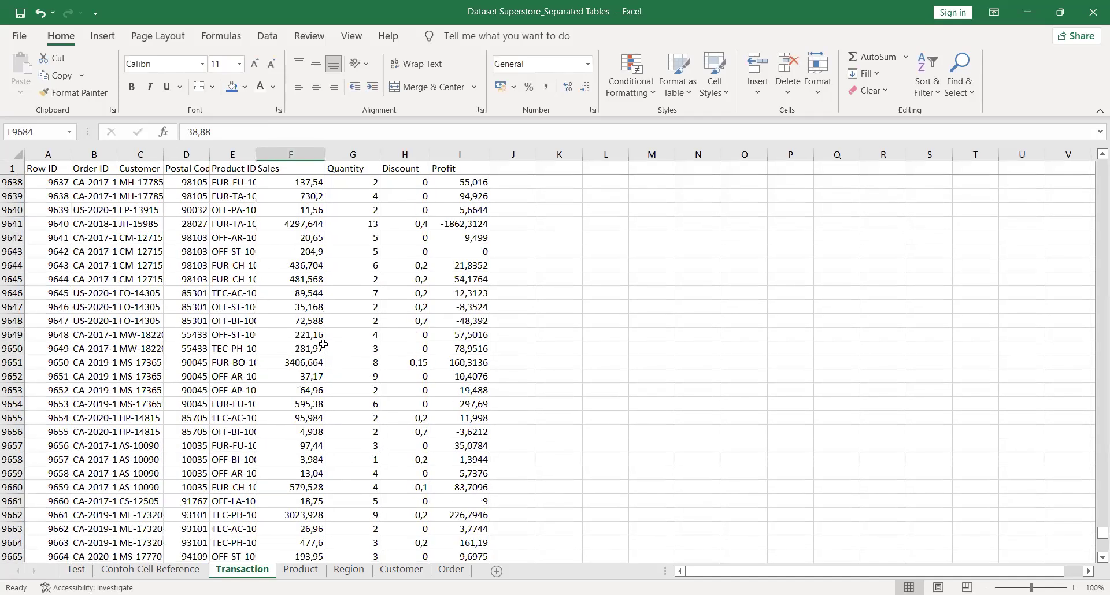
{"action": "left_click_drag", "start_coordinate": [1095, 534], "coordinate": [1095, 145]}
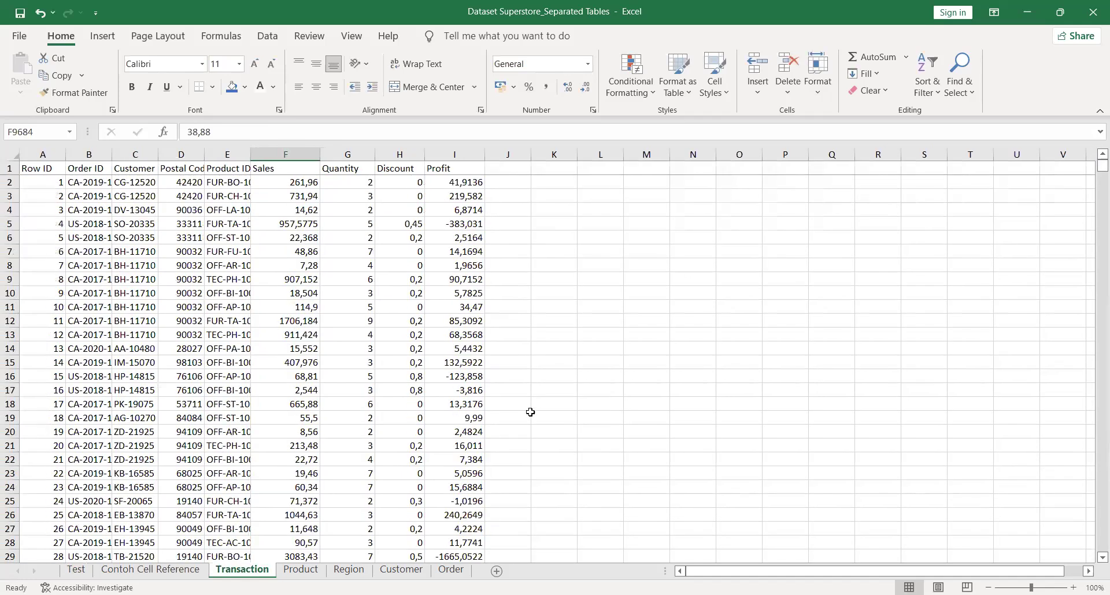
{"action": "left_click", "coordinate": [166, 374]}
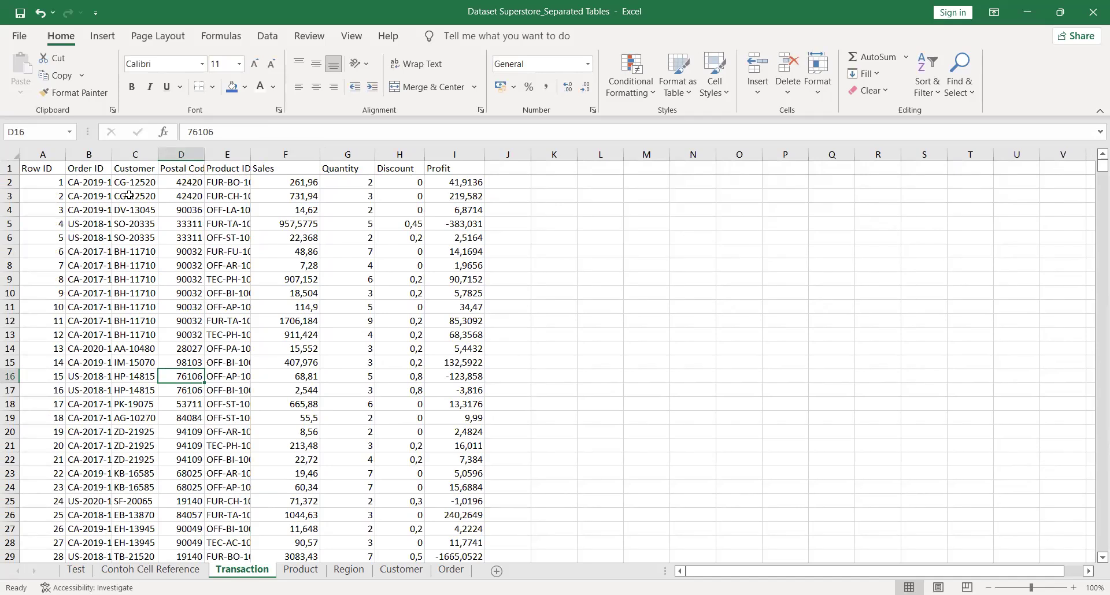
{"action": "left_click", "coordinate": [27, 167]}
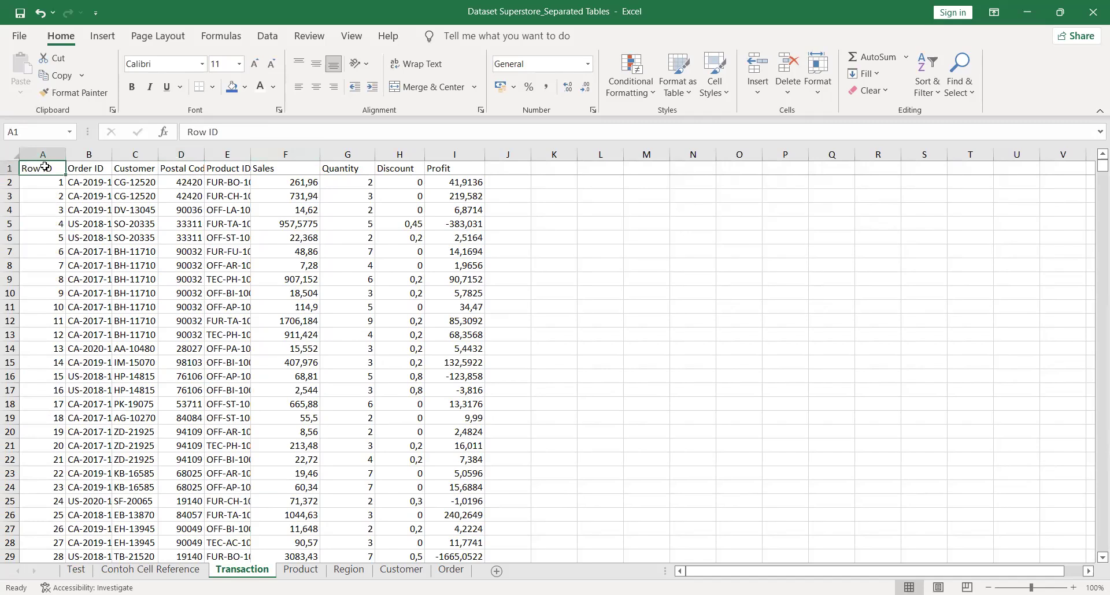
{"action": "left_click", "coordinate": [49, 181]}
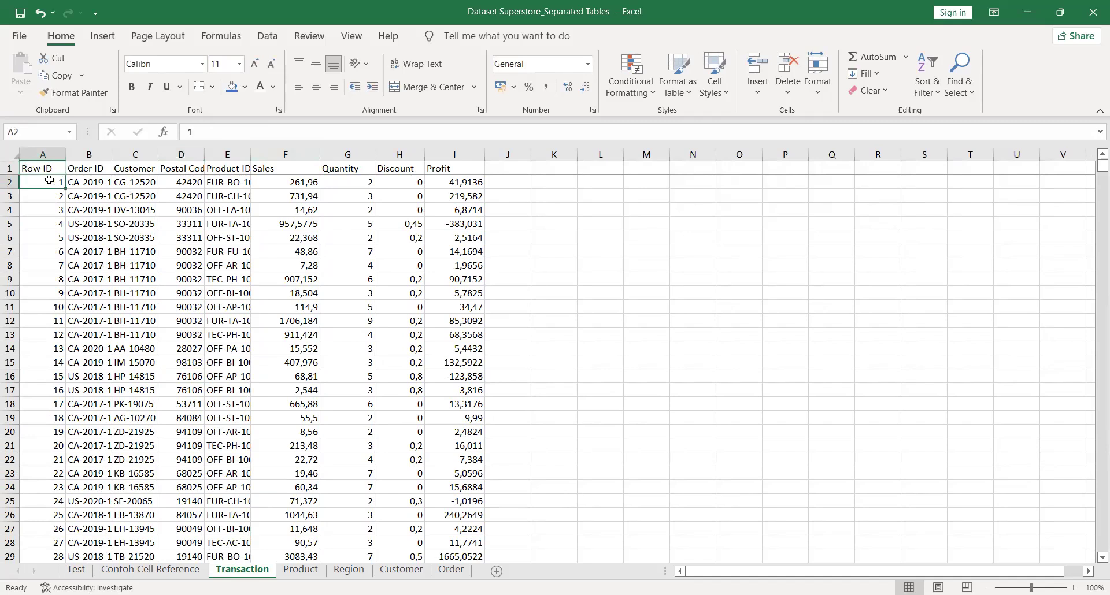
Autofit the width of the Order ID column on the Transaction sheet
{"action": "left_click", "coordinate": [98, 169]}
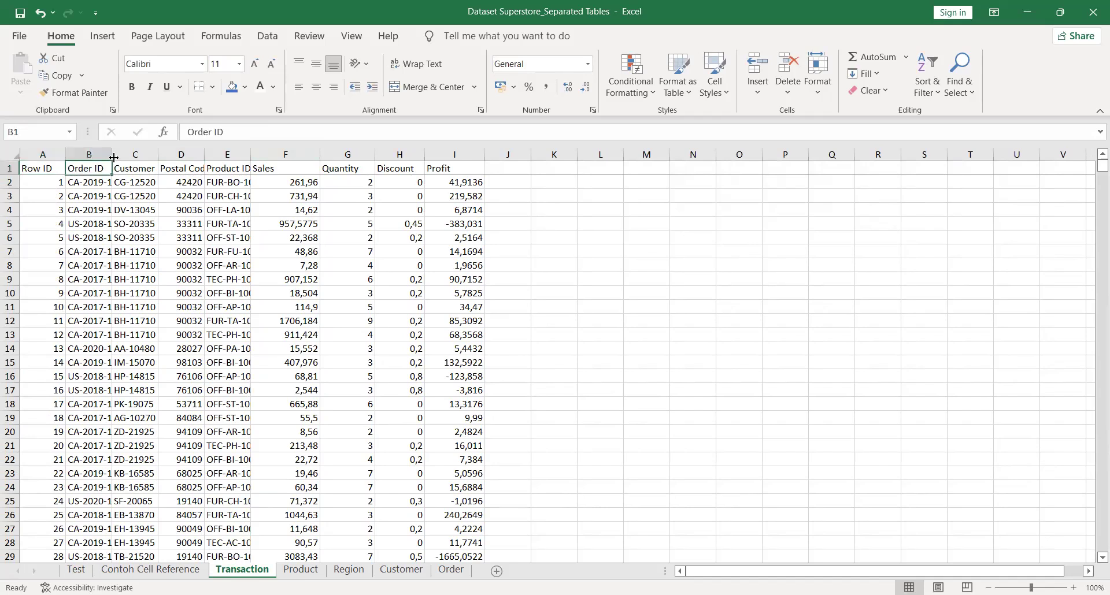
{"action": "double_click", "coordinate": [112, 157]}
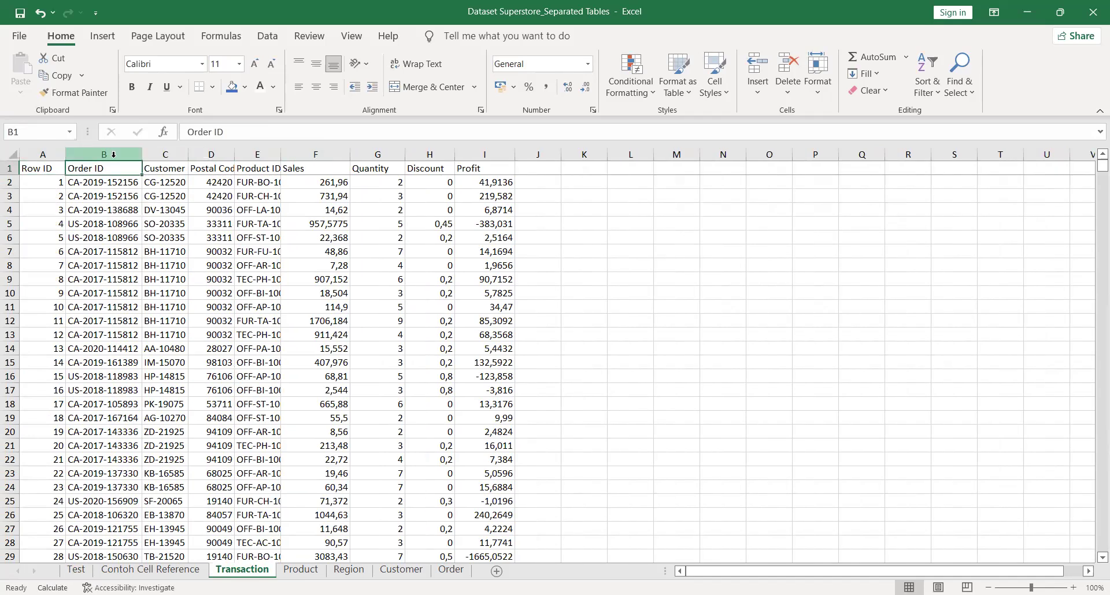
{"action": "key", "text": "ctrl+z"}
{"action": "left_click", "coordinate": [95, 207]}
{"action": "left_click", "coordinate": [95, 153]}
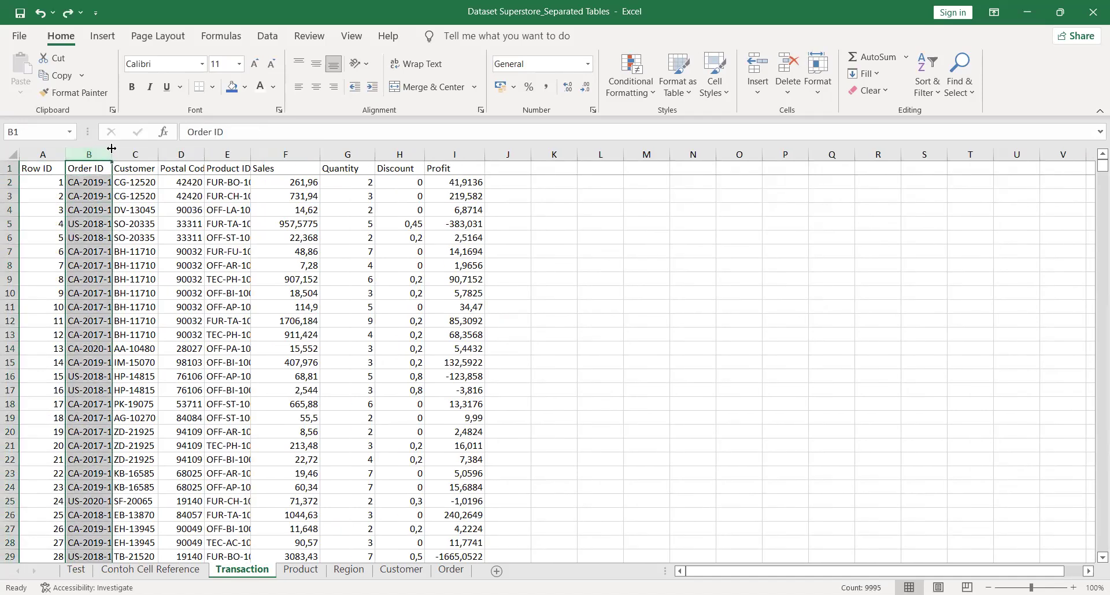
{"action": "double_click", "coordinate": [111, 148]}
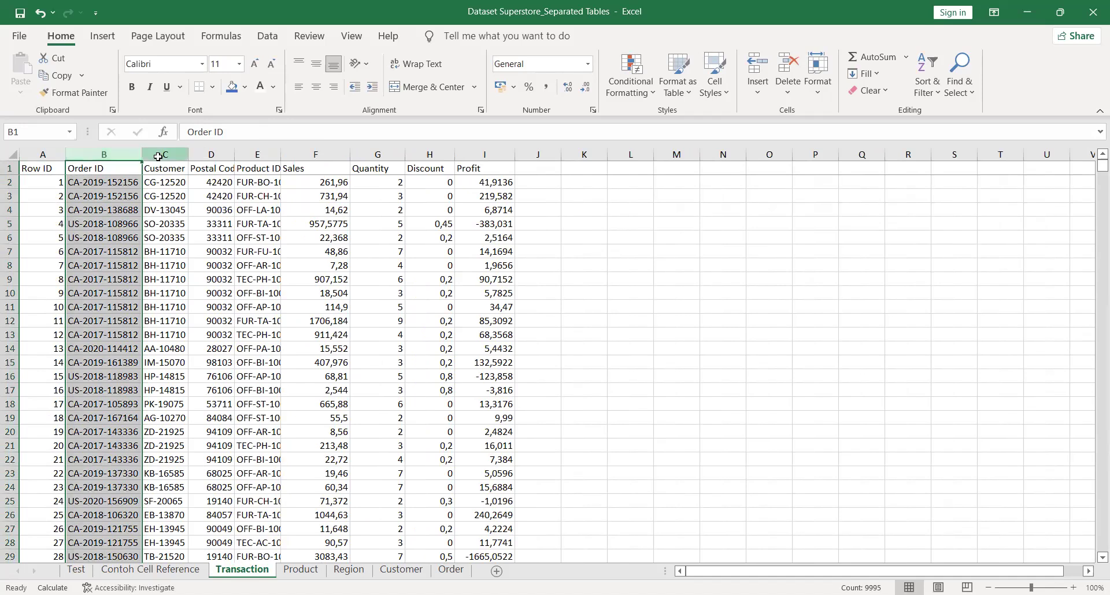
Autofit the widths of the Customer ID column and of the columns from Postal Code through Profit
{"action": "left_click", "coordinate": [179, 155]}
{"action": "double_click", "coordinate": [188, 156]}
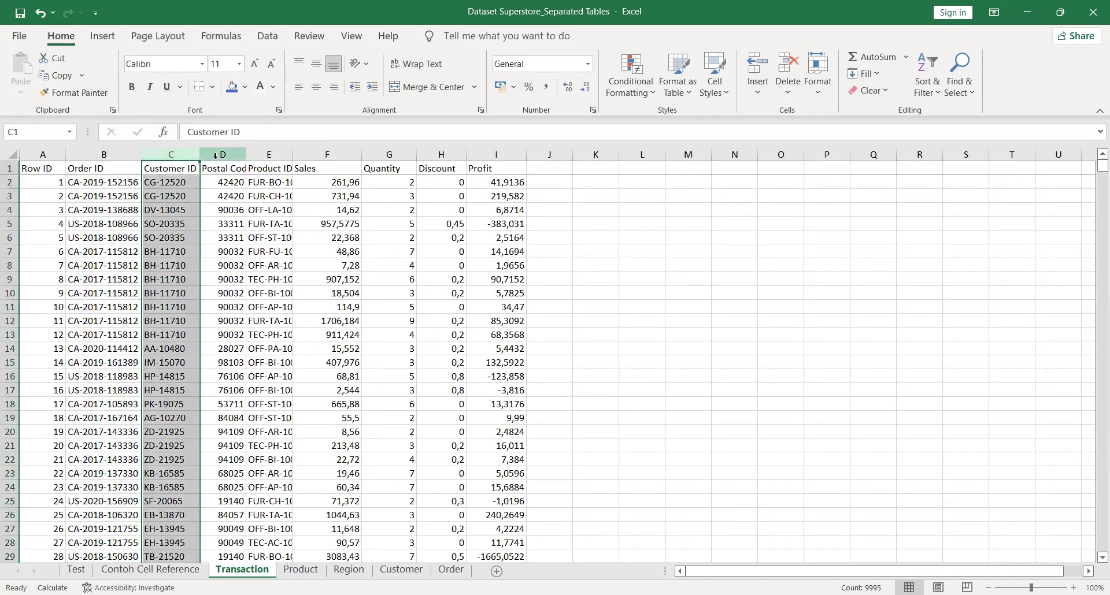
{"action": "left_click", "coordinate": [217, 155]}
{"action": "left_click", "coordinate": [498, 150], "text": "shift"}
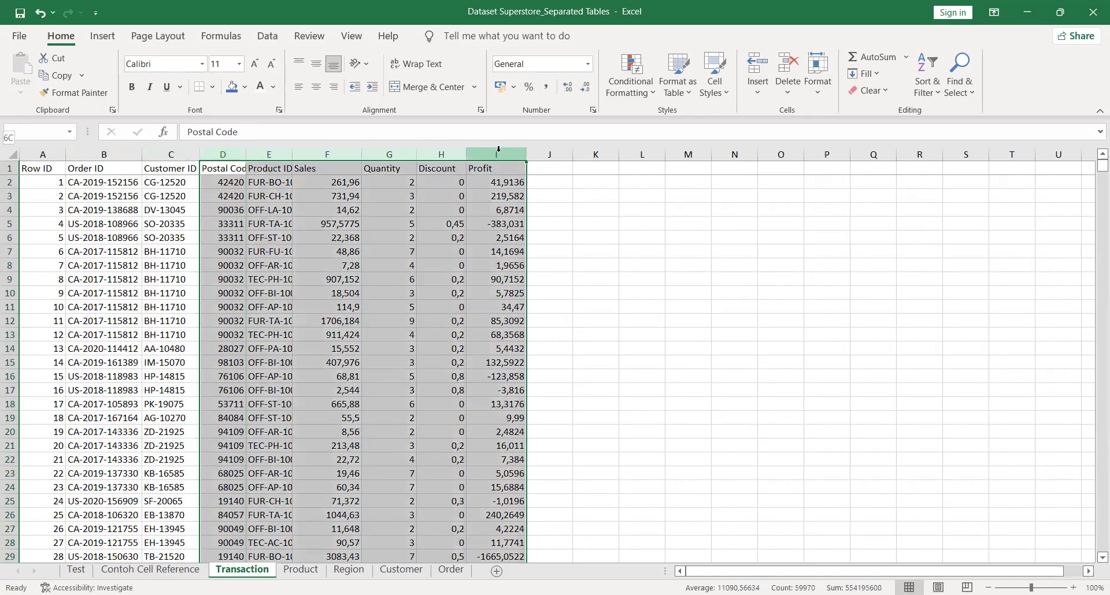
{"action": "double_click", "coordinate": [528, 153]}
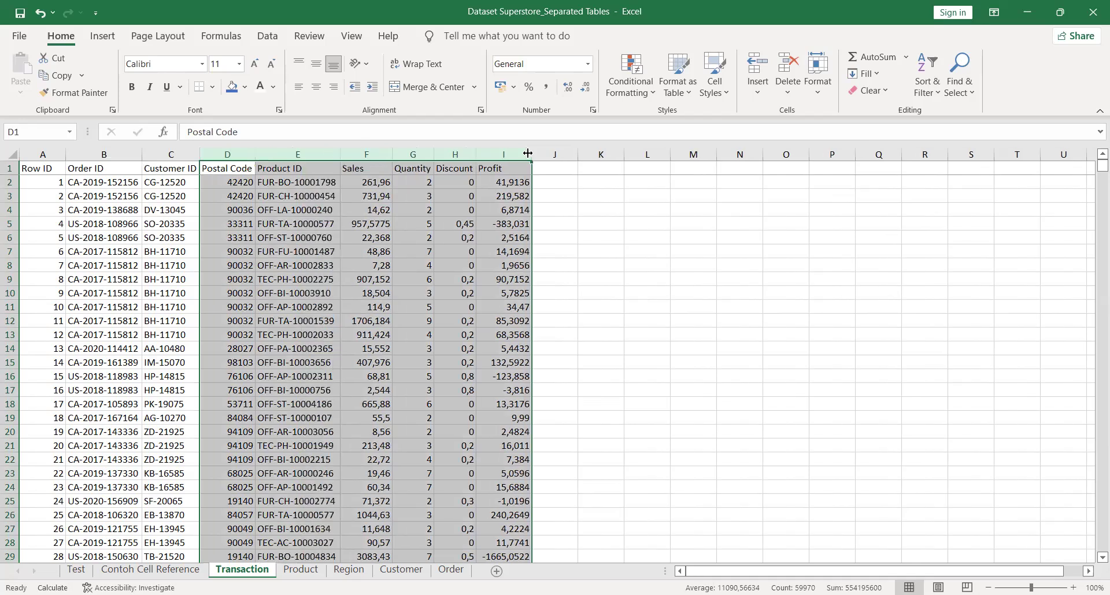
{"action": "left_click", "coordinate": [250, 248]}
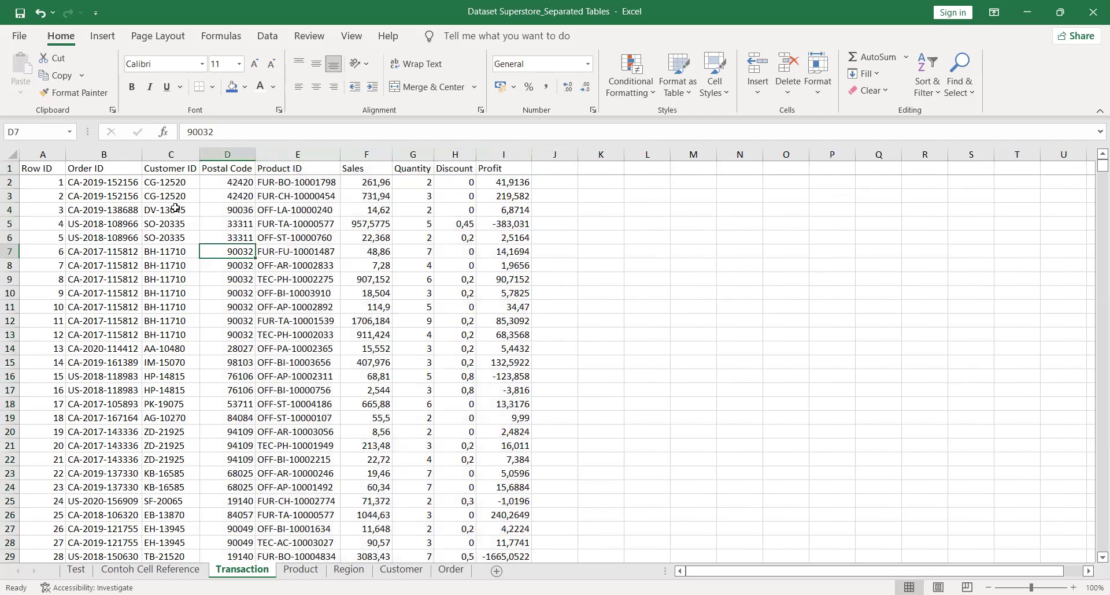
Check the Order ID and Customer ID of the first transaction and open the Customer sheet for comparison
{"action": "left_click", "coordinate": [108, 184]}
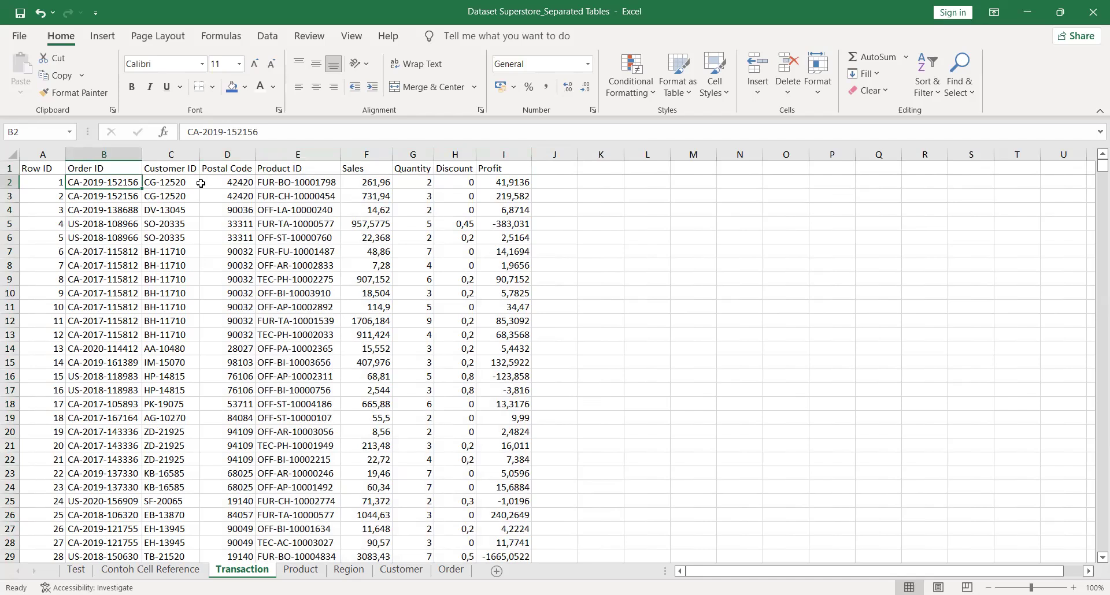
{"action": "left_click", "coordinate": [176, 185]}
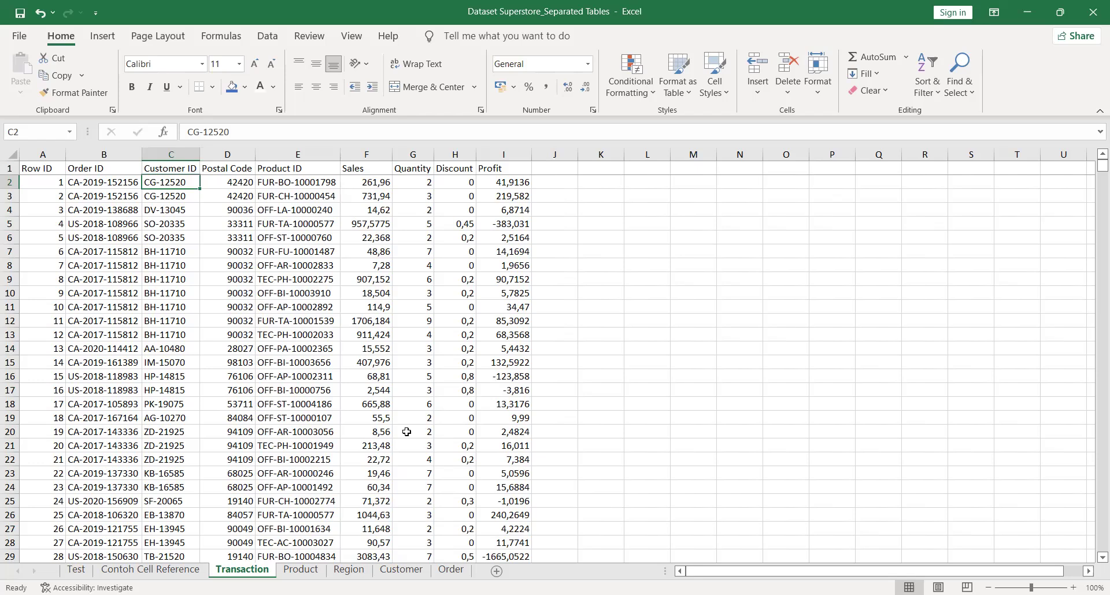
{"action": "left_click", "coordinate": [414, 574]}
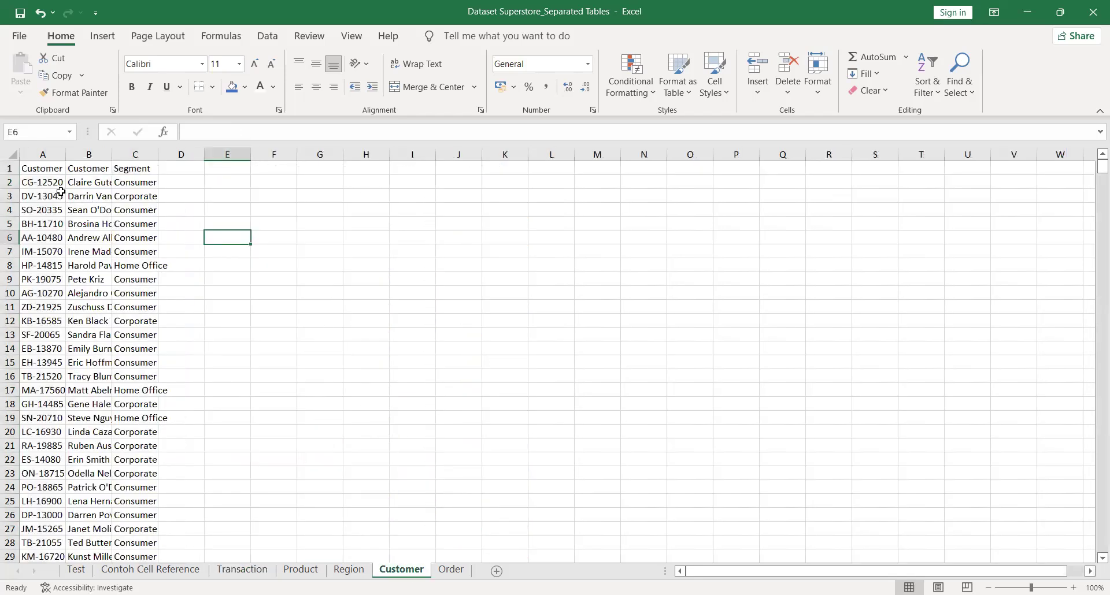
Auto-fit the widths of columns A to C on the Customer sheet and check the first customer record
{"action": "left_click_drag", "start_coordinate": [43, 154], "coordinate": [161, 152]}
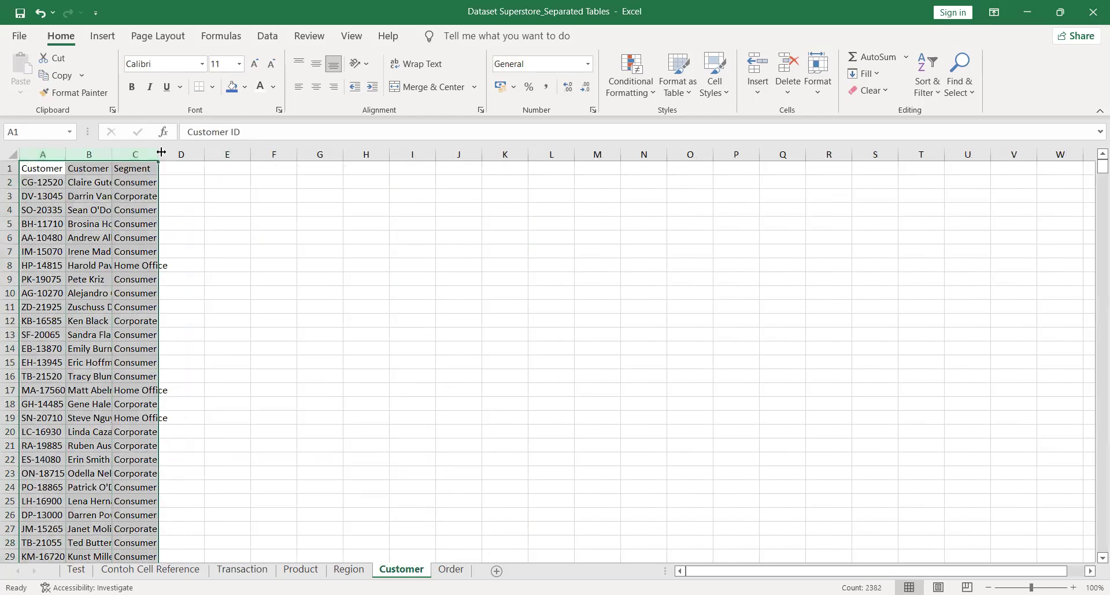
{"action": "double_click", "coordinate": [162, 152]}
{"action": "left_click", "coordinate": [124, 186]}
{"action": "left_click_drag", "start_coordinate": [49, 185], "coordinate": [211, 184]}
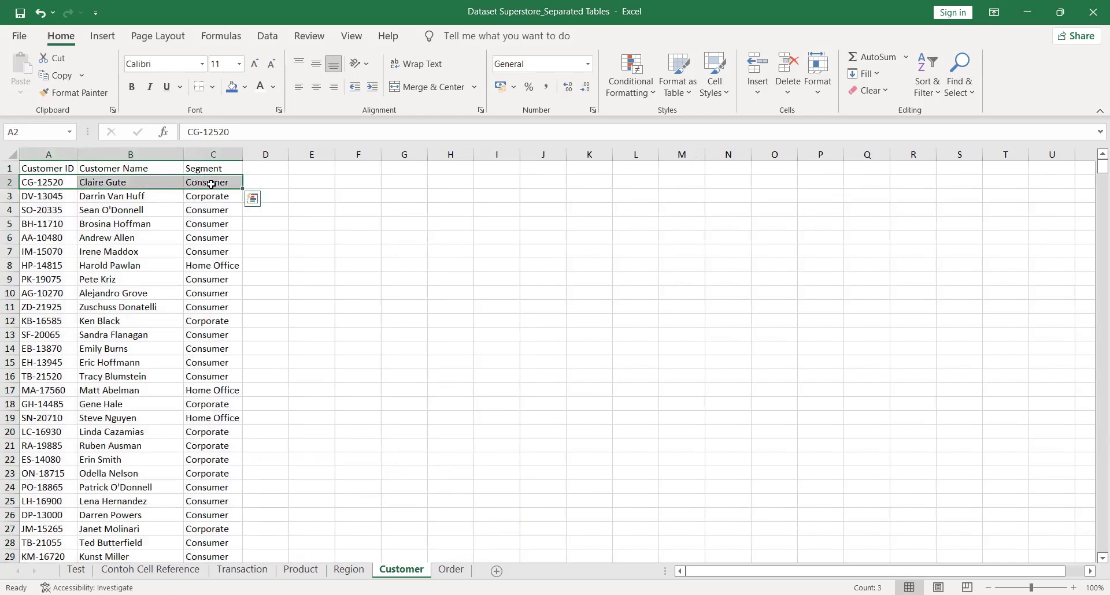
{"action": "left_click", "coordinate": [210, 184]}
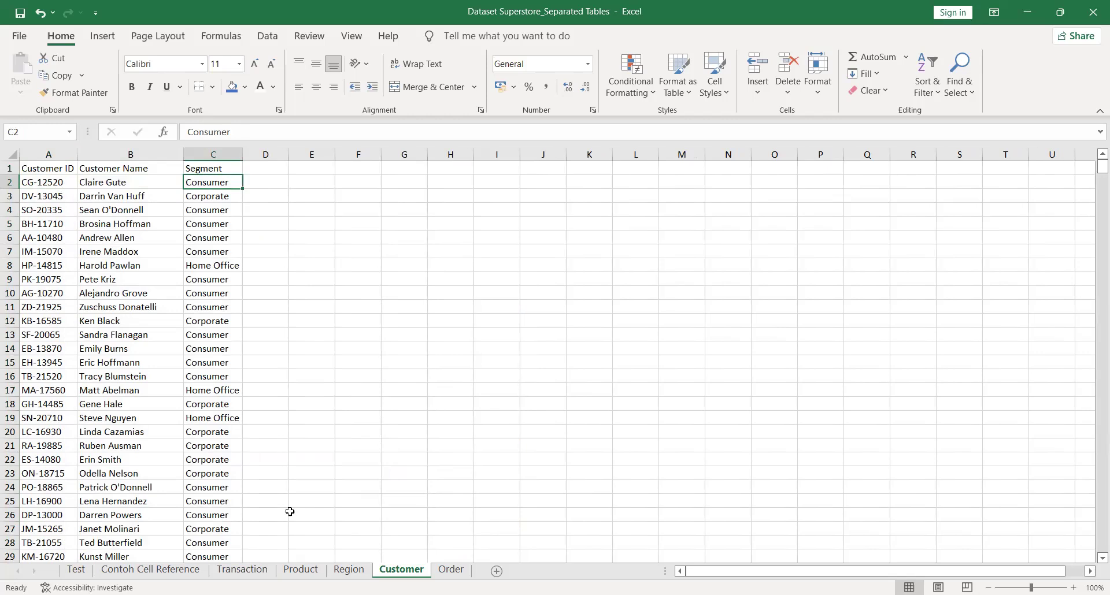
Try entering the same customer name in cells B2 and B3 of the Customer sheet and undo both entries
{"action": "left_click", "coordinate": [241, 570]}
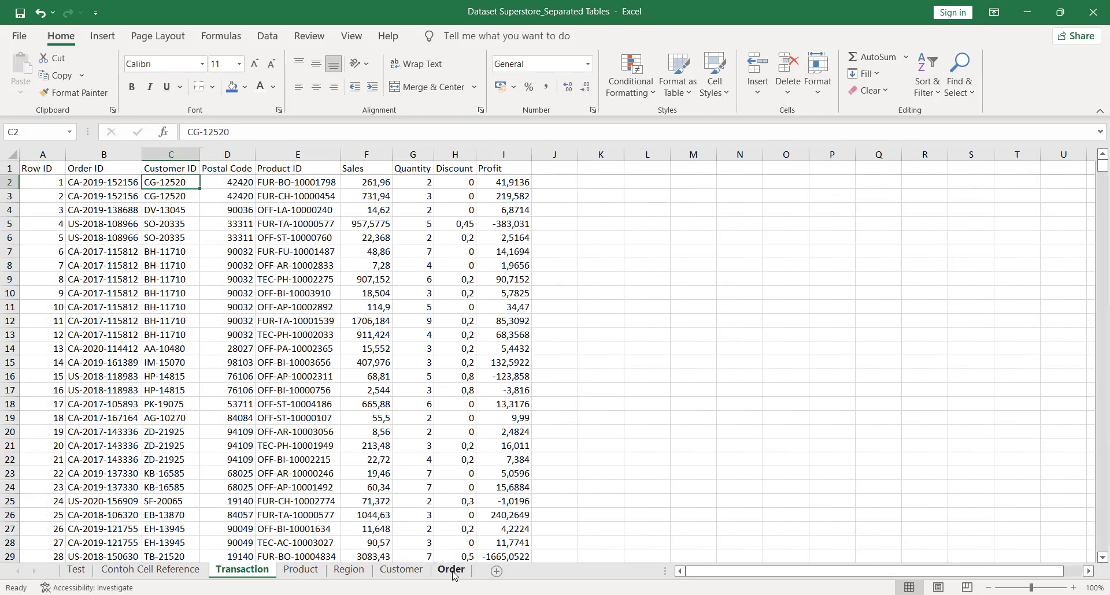
{"action": "left_click", "coordinate": [406, 571]}
{"action": "left_click", "coordinate": [129, 182]}
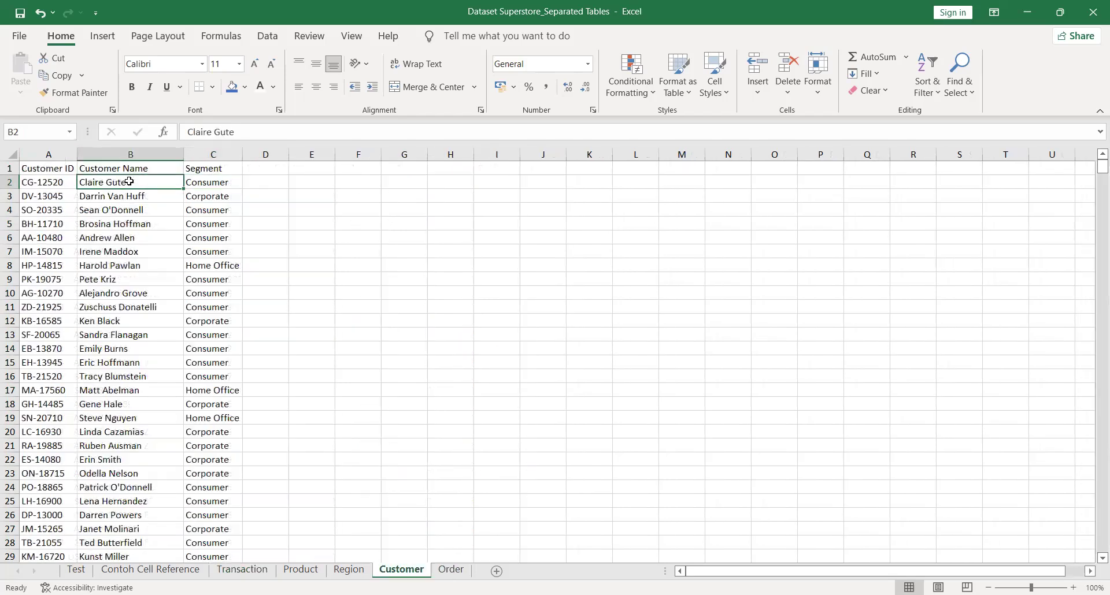
{"action": "type", "text": "Andi "}
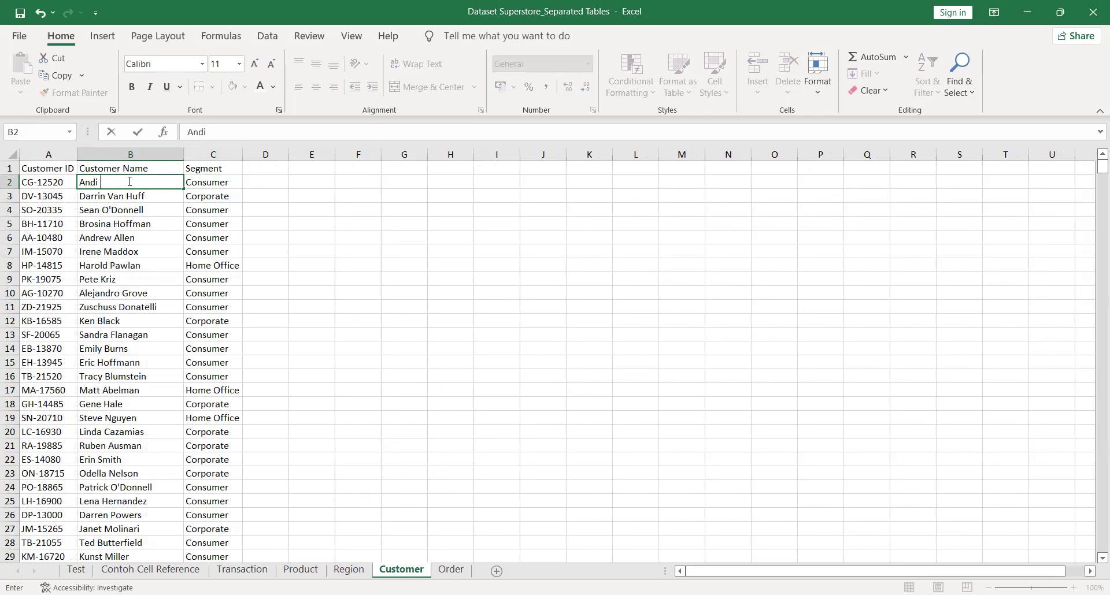
{"action": "type", "text": "Budi"}
{"action": "key", "text": "Return"}
{"action": "type", "text": "Andi "}
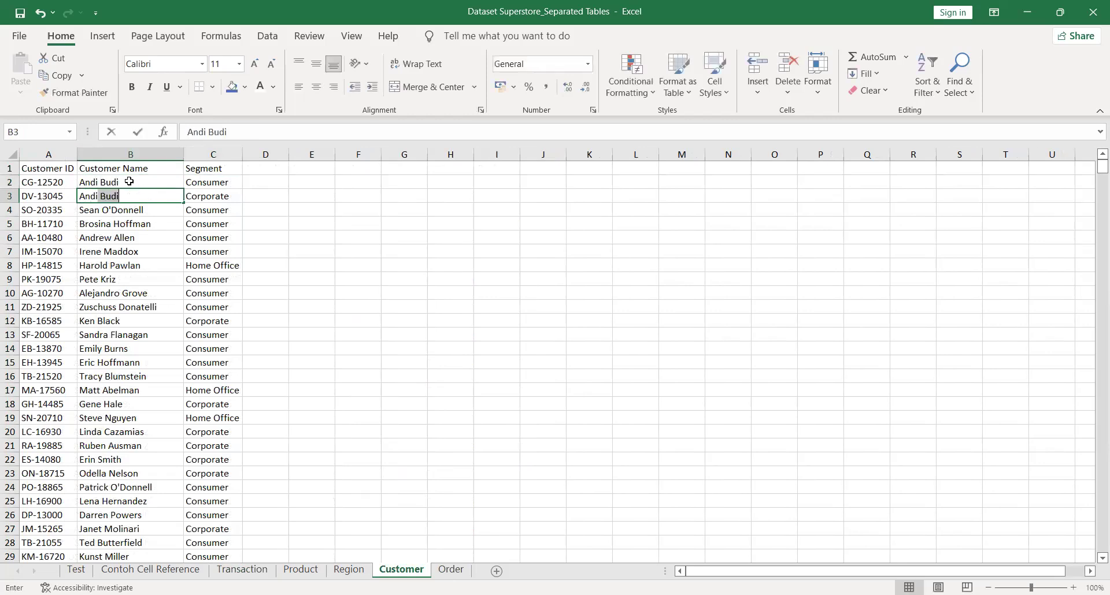
{"action": "type", "text": "Budi"}
{"action": "key", "text": "Return"}
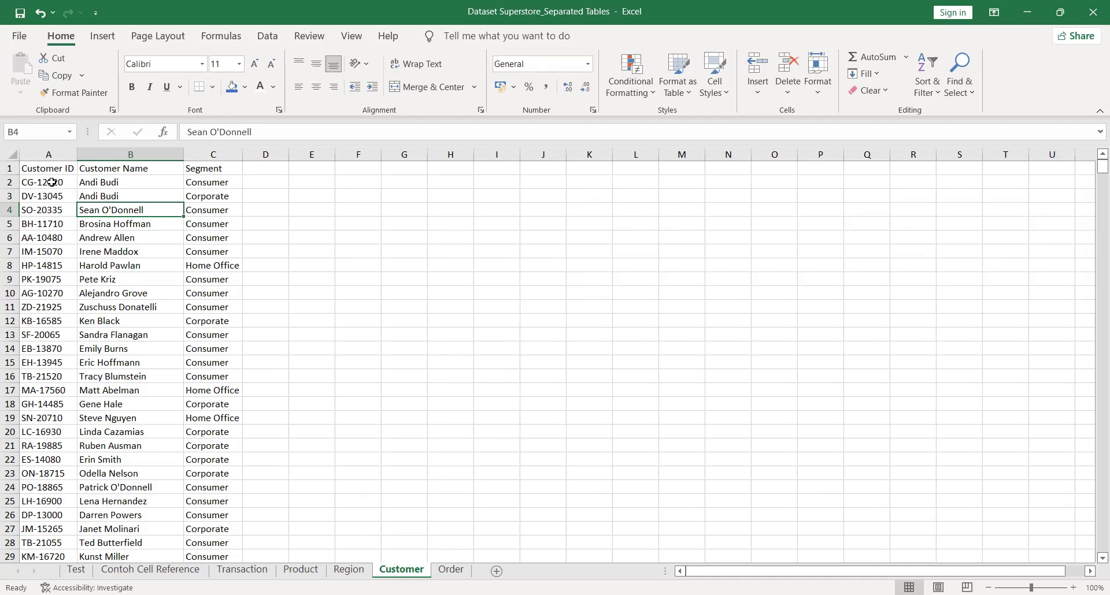
{"action": "key", "text": "ctrl+z"}
{"action": "key", "text": "ctrl+z"}
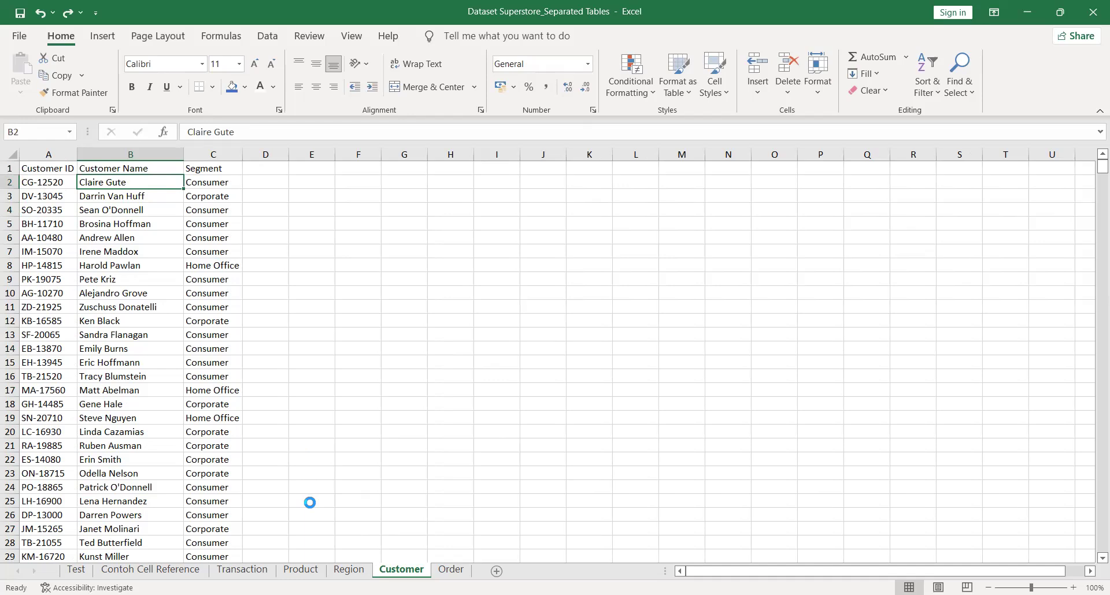
Locate the Postal Code on the Transaction sheet and auto-fit the Postal Code, Country/Region and City columns on the Region sheet
{"action": "left_click", "coordinate": [241, 569]}
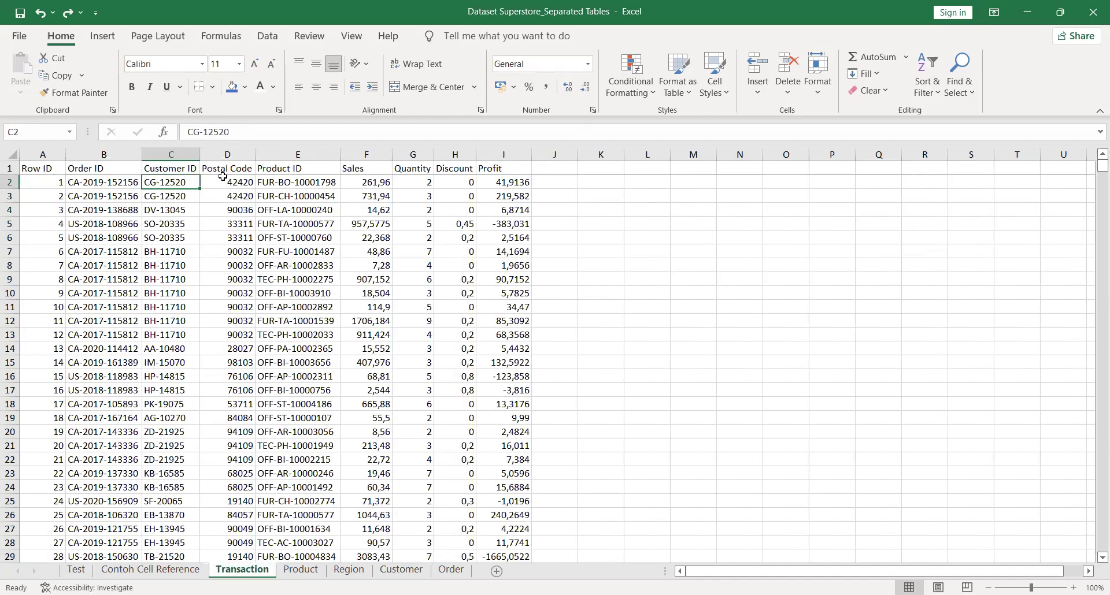
{"action": "key", "text": "Right"}
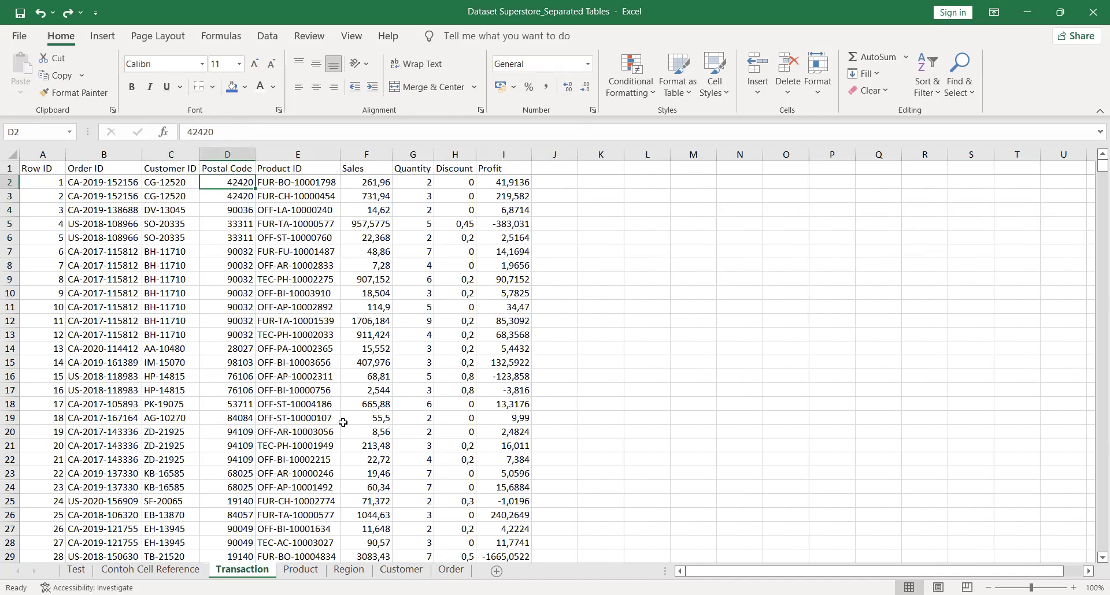
{"action": "left_click", "coordinate": [351, 571]}
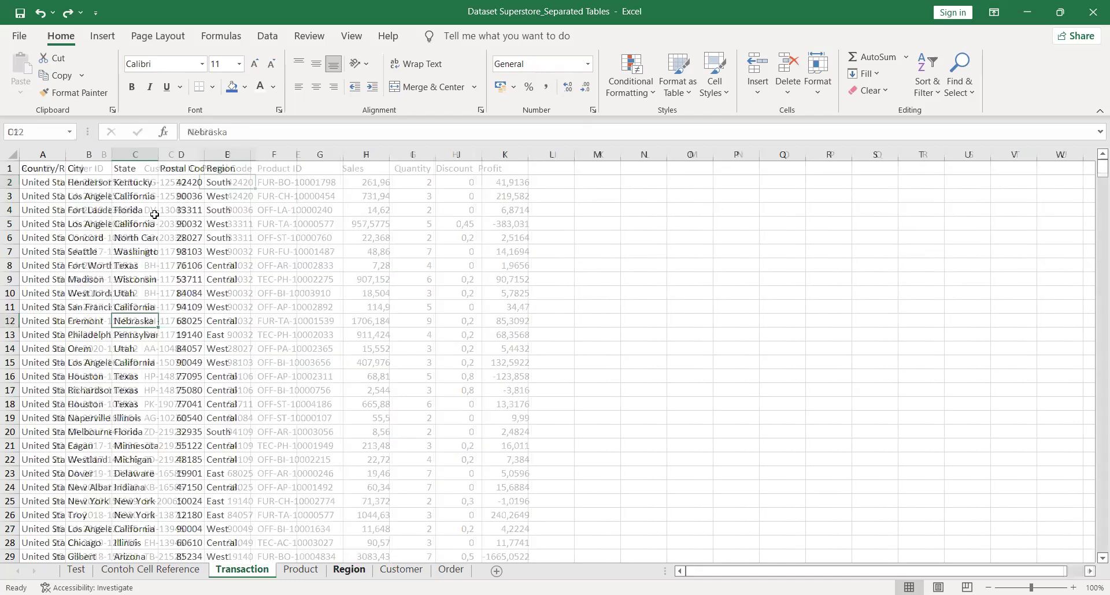
{"action": "double_click", "coordinate": [200, 155]}
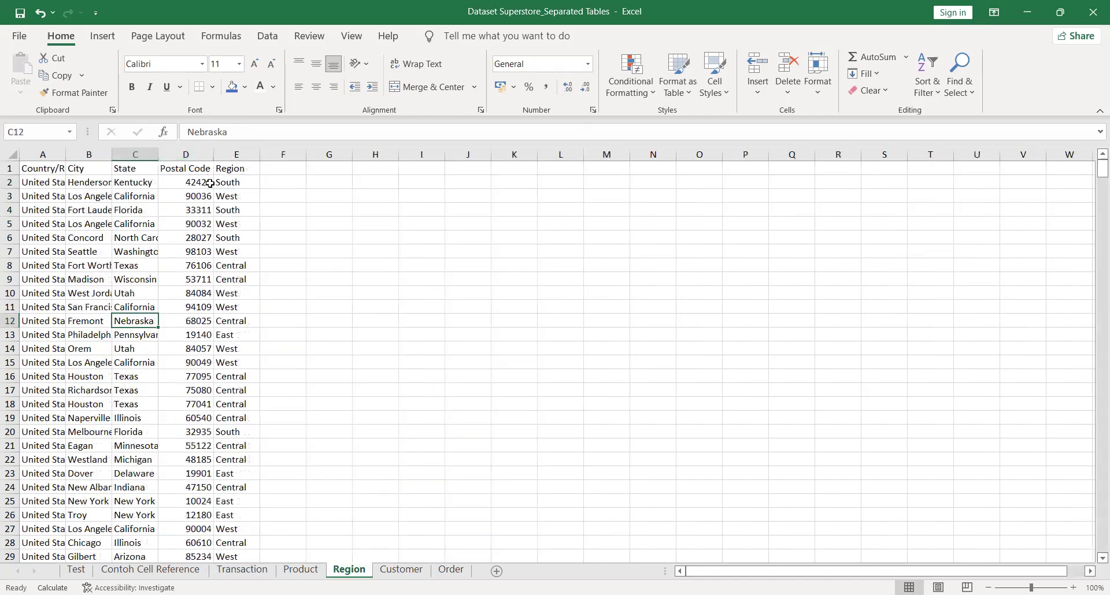
{"action": "double_click", "coordinate": [65, 154]}
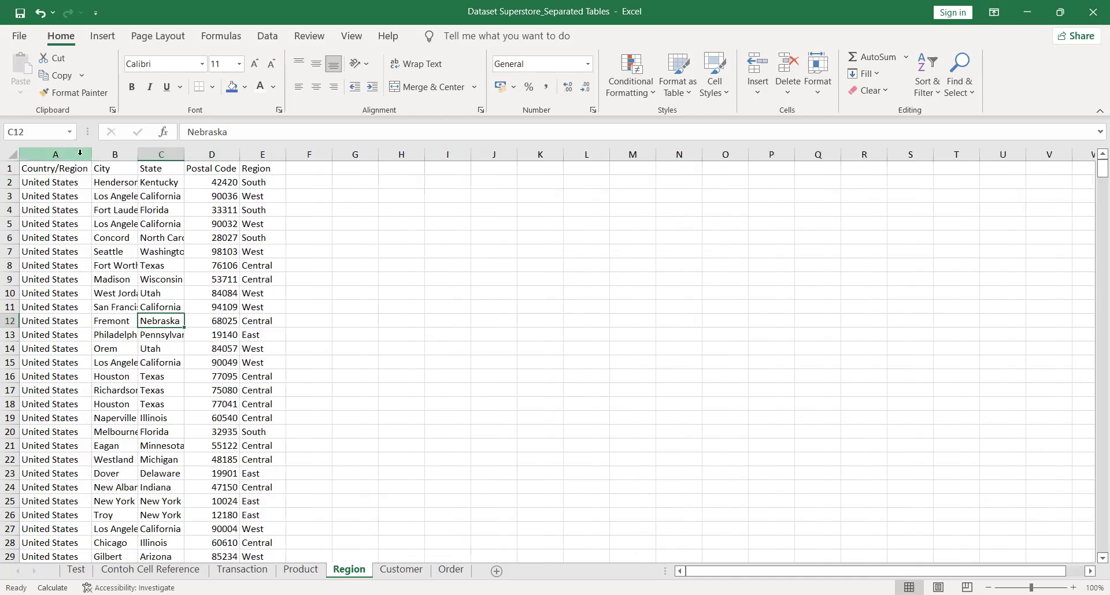
{"action": "double_click", "coordinate": [137, 152]}
Examine the City, State and Region columns of the Region sheet, starting with the first records
{"action": "left_click", "coordinate": [139, 180]}
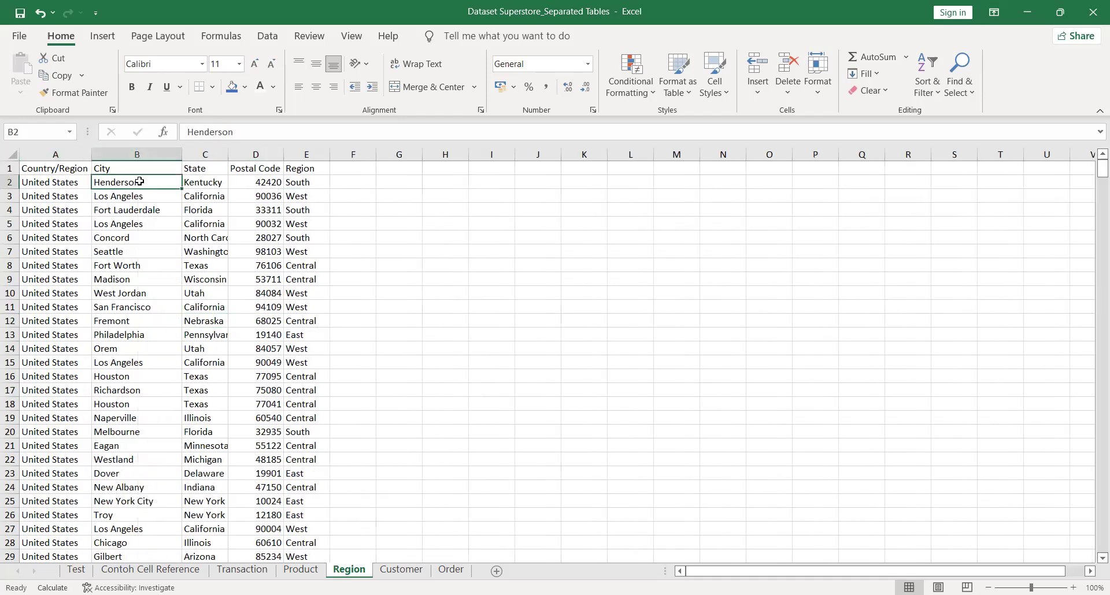
{"action": "left_click", "coordinate": [207, 186]}
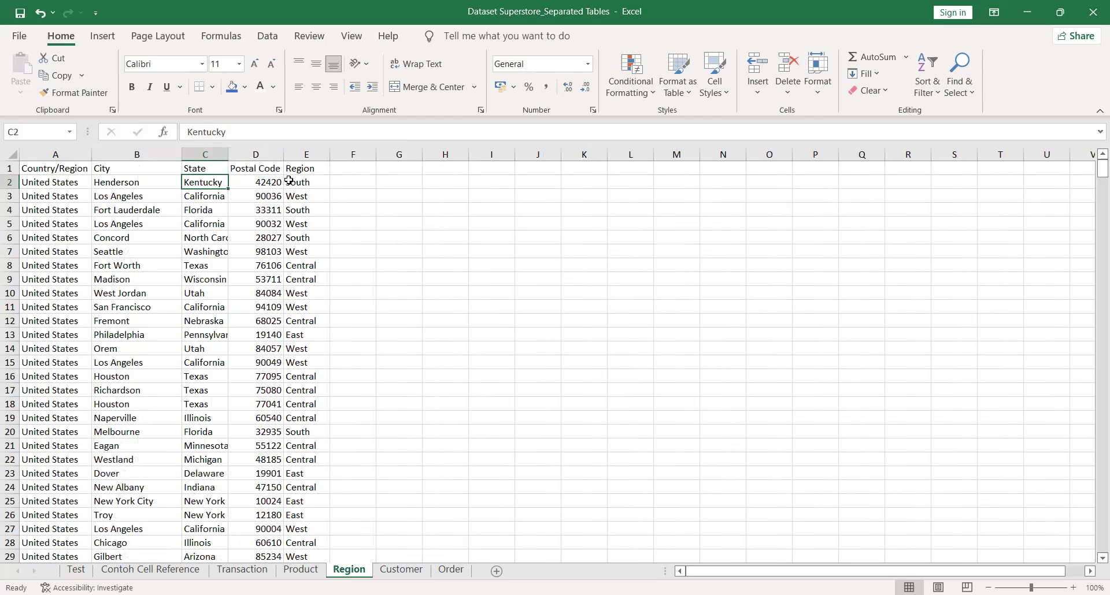
{"action": "left_click", "coordinate": [307, 184]}
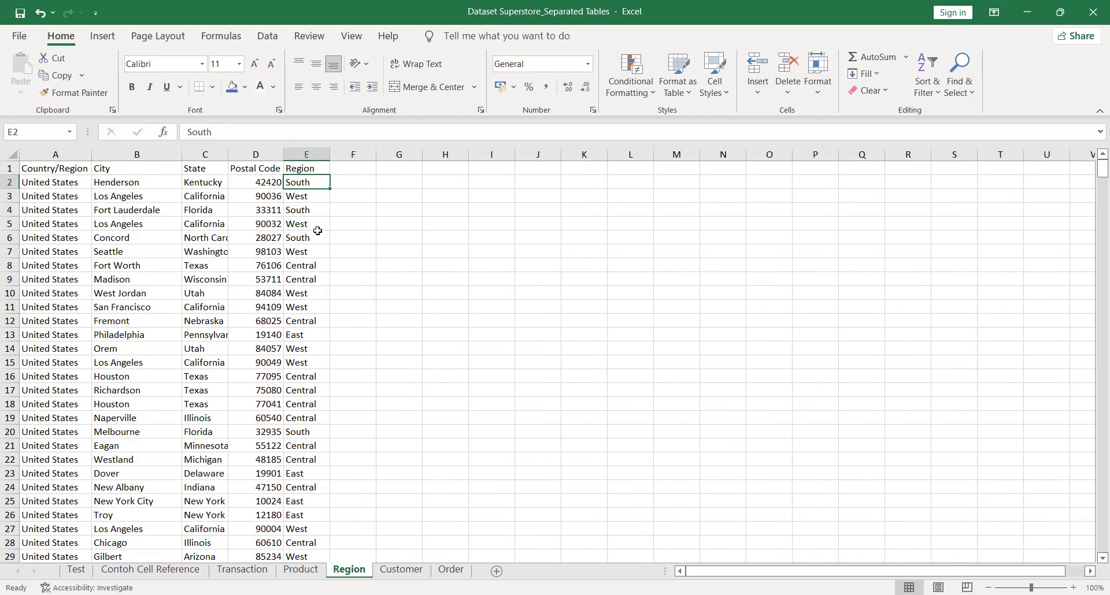
{"action": "left_click", "coordinate": [299, 196]}
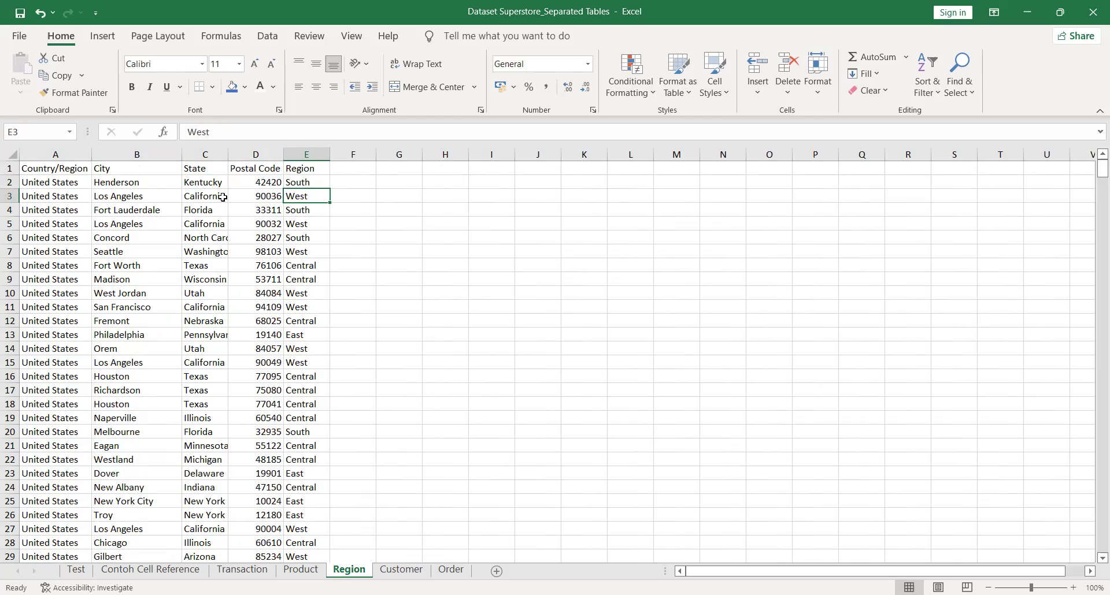
{"action": "left_click", "coordinate": [203, 153]}
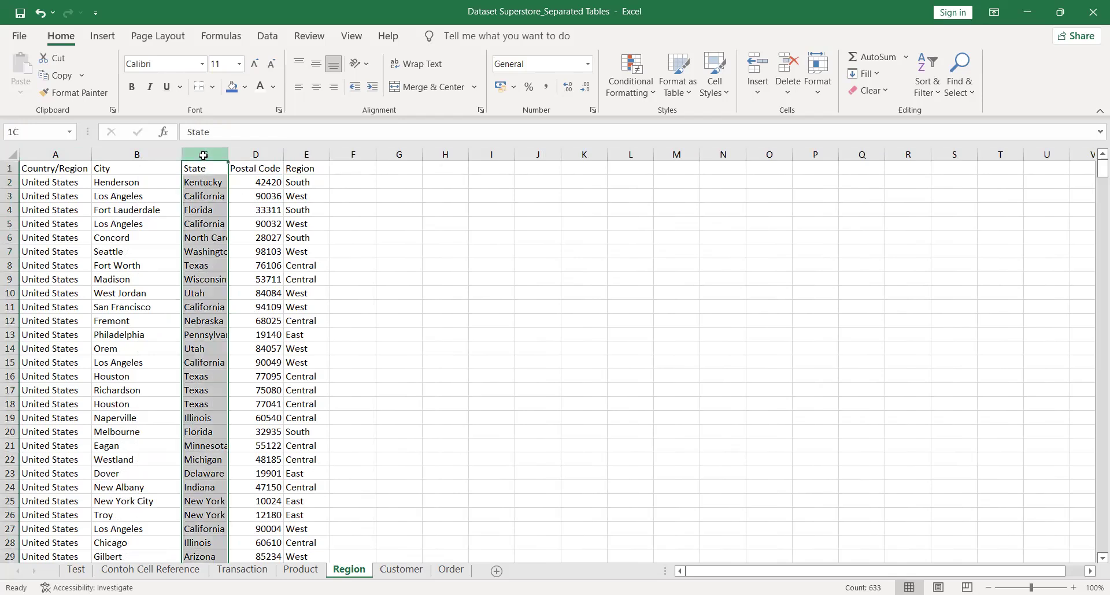
{"action": "left_click", "coordinate": [155, 152]}
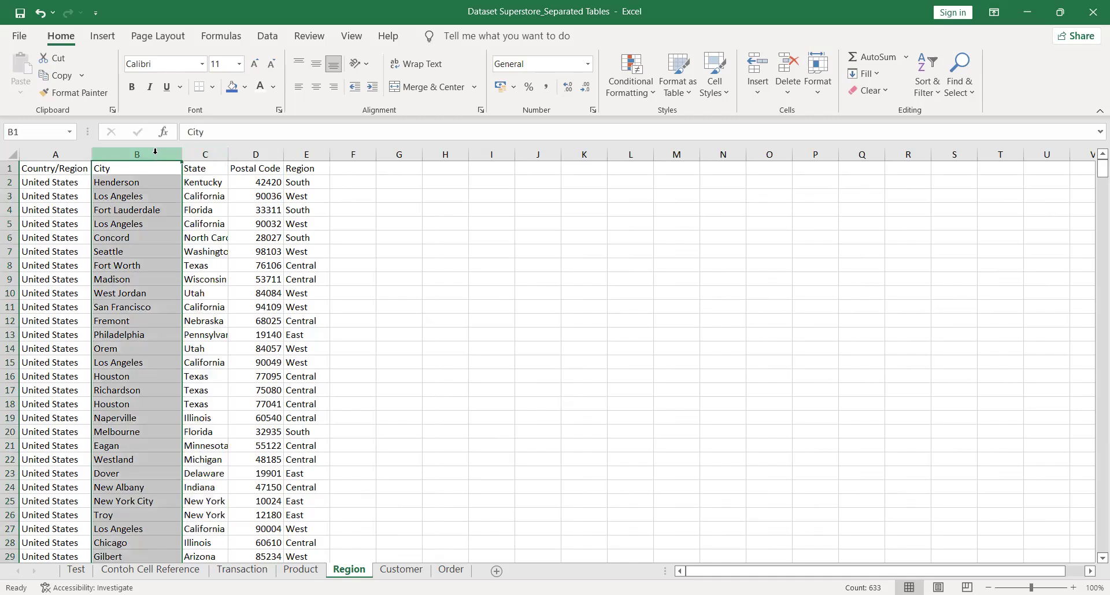
{"action": "left_click", "coordinate": [153, 197]}
Locate the first Product ID on the Transaction sheet and auto-fit columns A to D on the Product sheet
{"action": "left_click", "coordinate": [268, 571]}
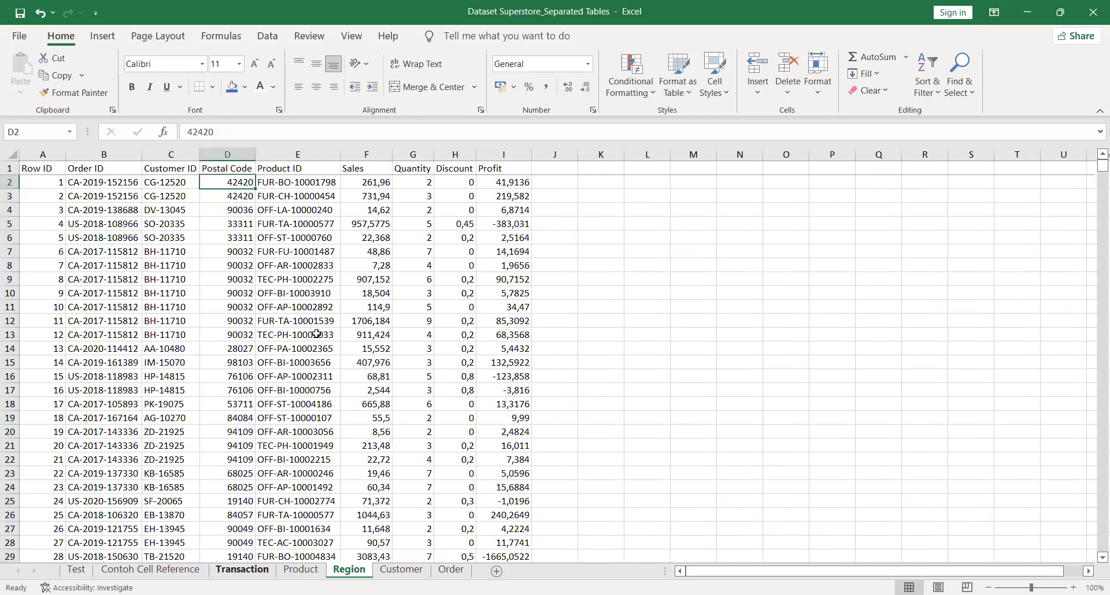
{"action": "left_click", "coordinate": [315, 184]}
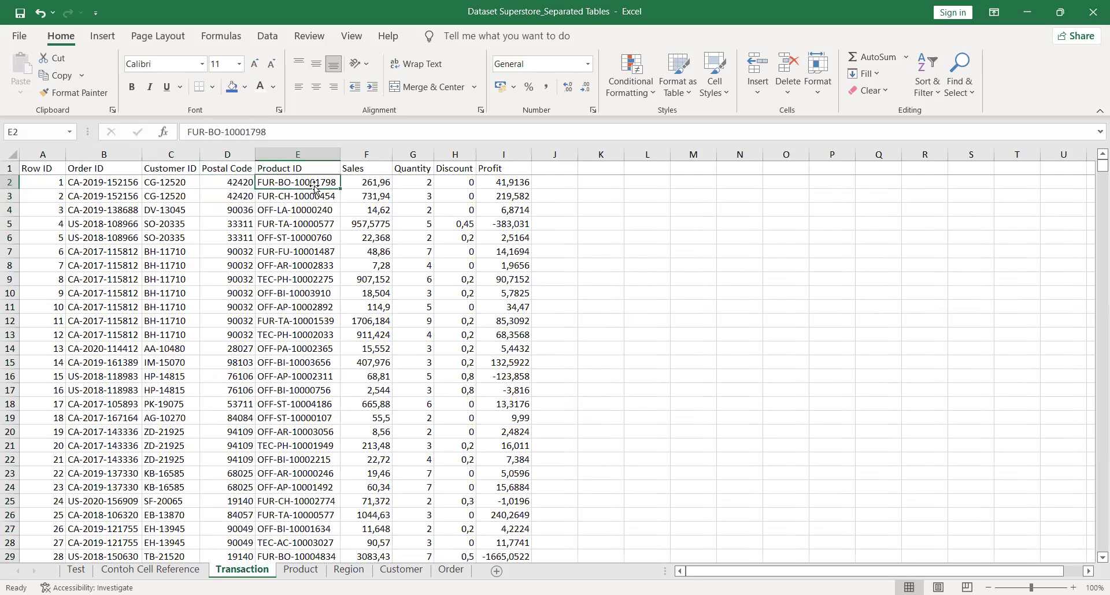
{"action": "left_click", "coordinate": [300, 571]}
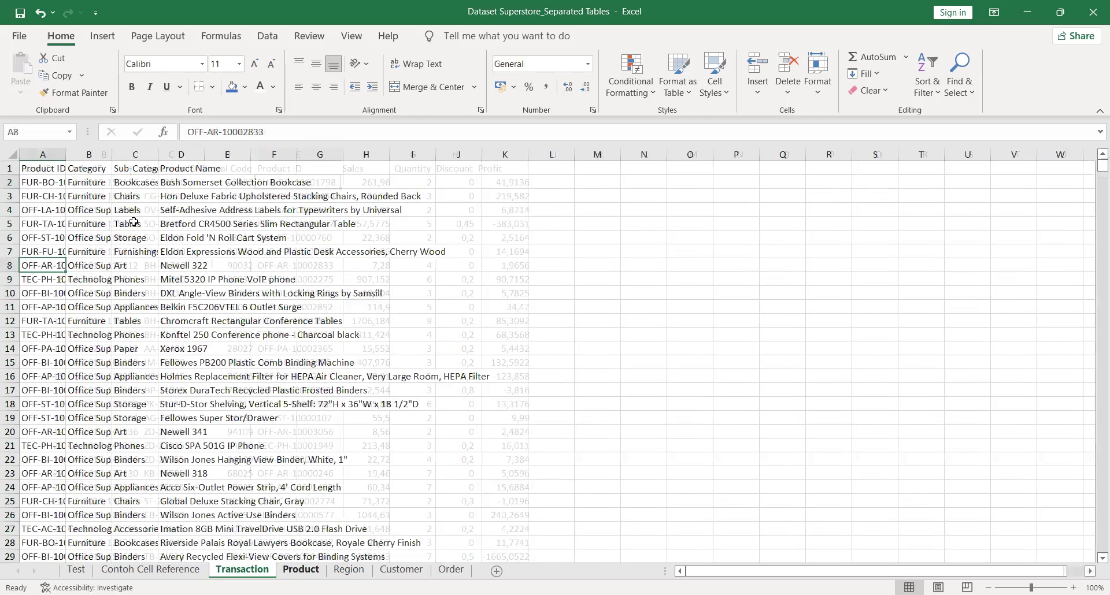
{"action": "left_click", "coordinate": [43, 154]}
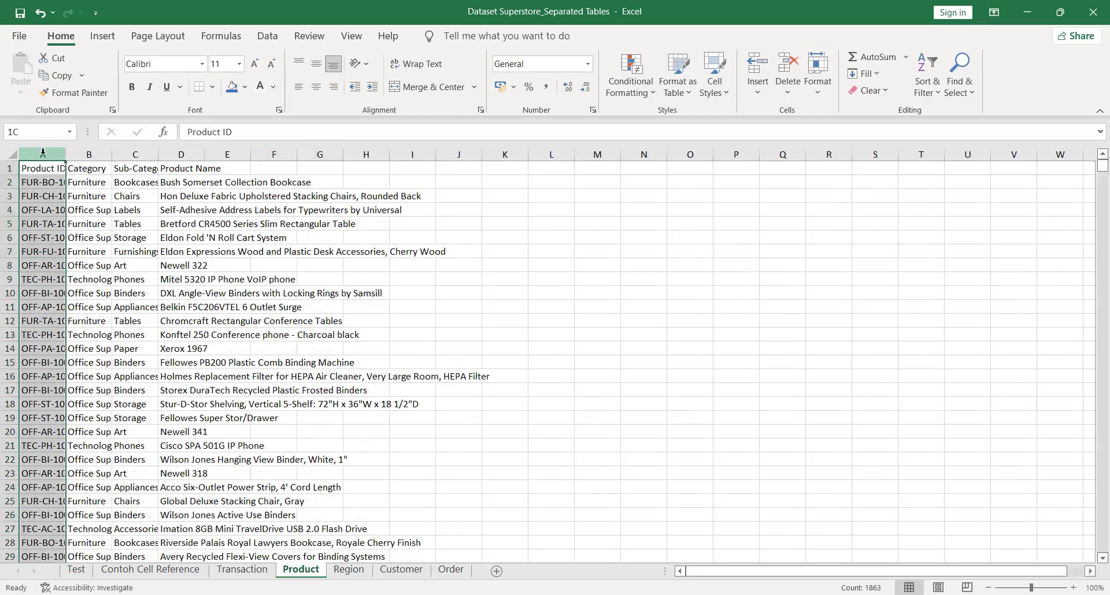
{"action": "left_click_drag", "start_coordinate": [43, 153], "coordinate": [206, 153]}
{"action": "double_click", "coordinate": [205, 154]}
Examine how the Product ID codes relate to the Category and Sub-Category values in rows 2 to 9 of the Product sheet
{"action": "left_click", "coordinate": [64, 185]}
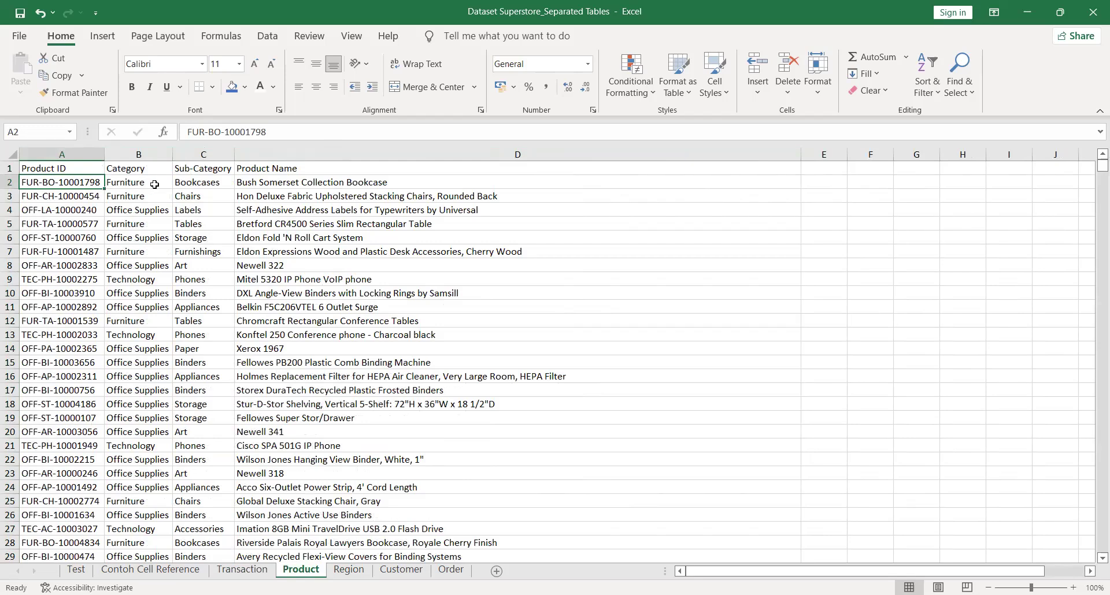
{"action": "left_click", "coordinate": [200, 183]}
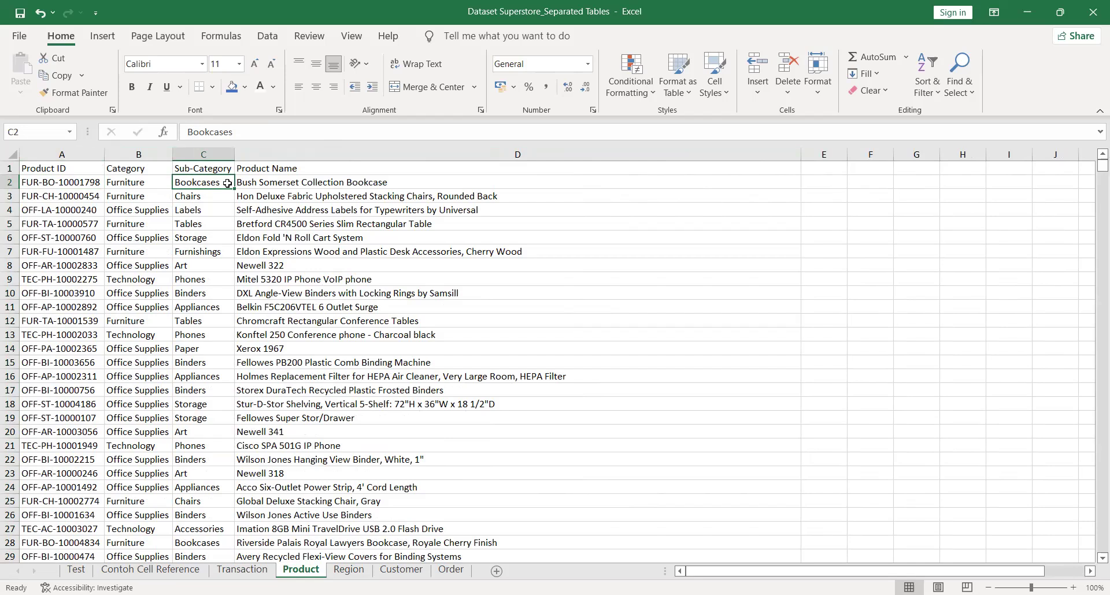
{"action": "left_click", "coordinate": [214, 198]}
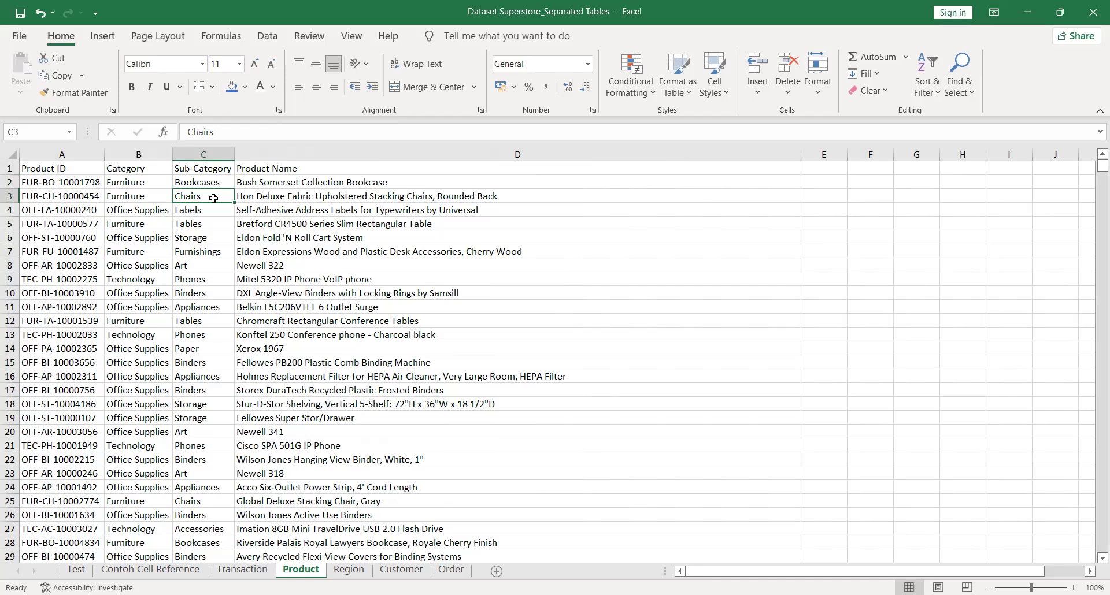
{"action": "left_click", "coordinate": [207, 210]}
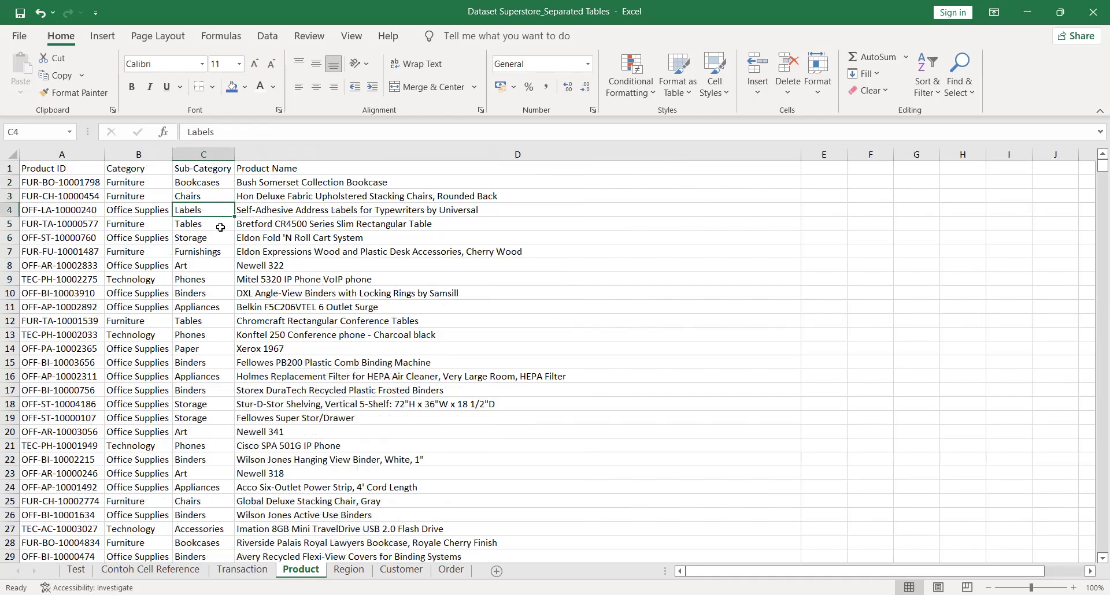
{"action": "left_click", "coordinate": [220, 227]}
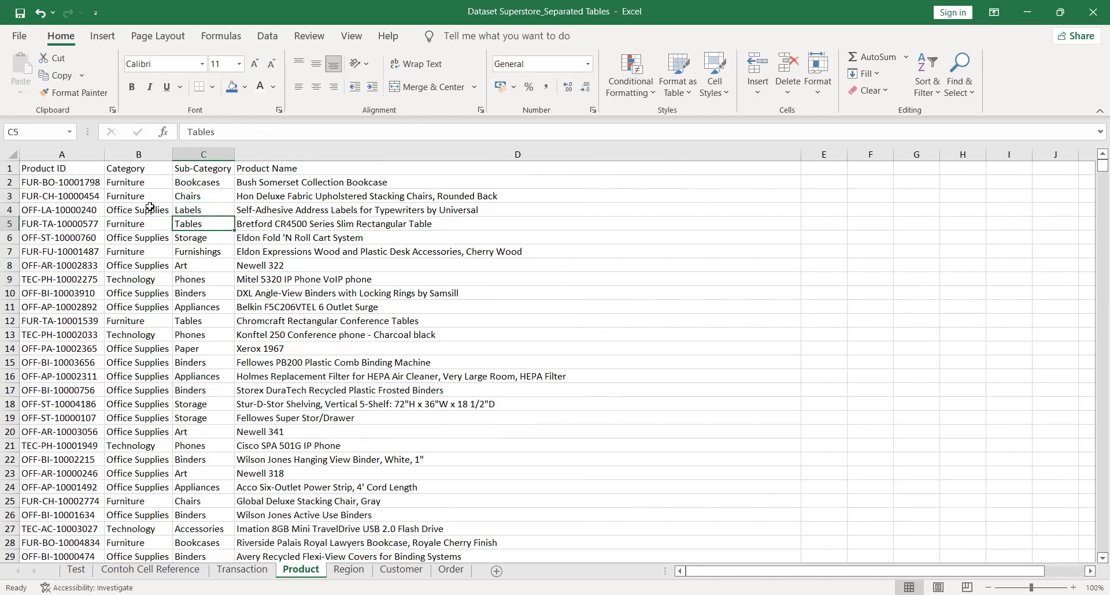
{"action": "left_click", "coordinate": [149, 207]}
{"action": "left_click", "coordinate": [198, 210]}
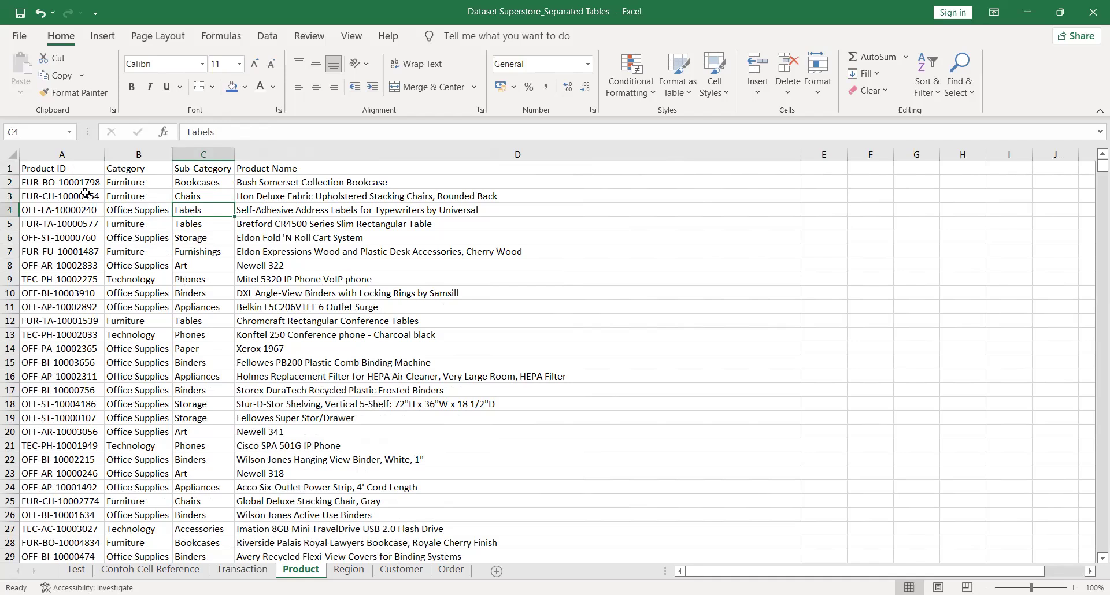
{"action": "left_click", "coordinate": [48, 182]}
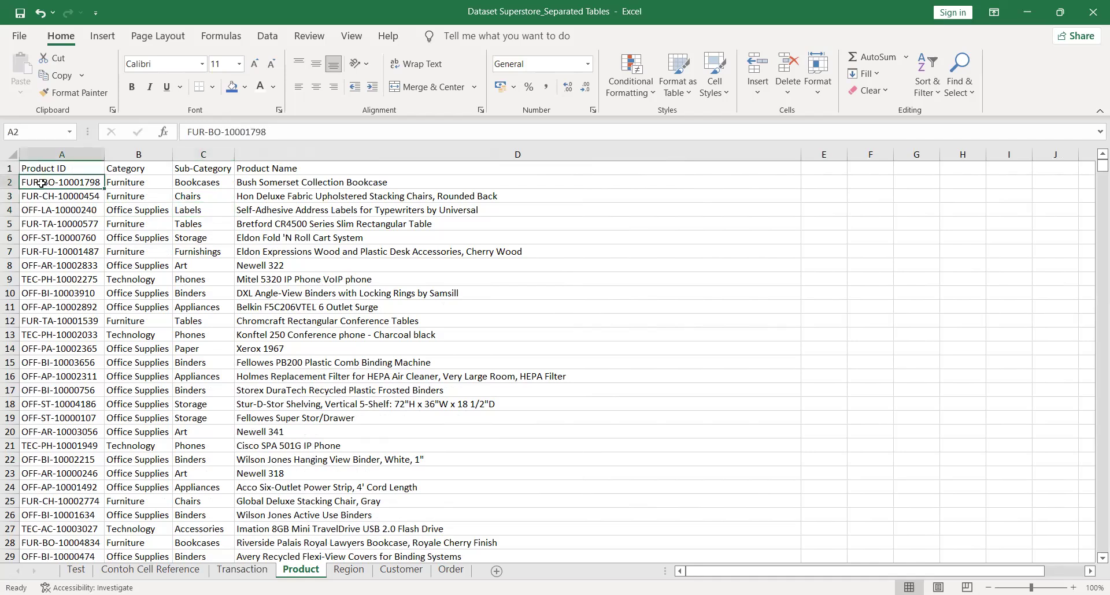
{"action": "left_click", "coordinate": [132, 181]}
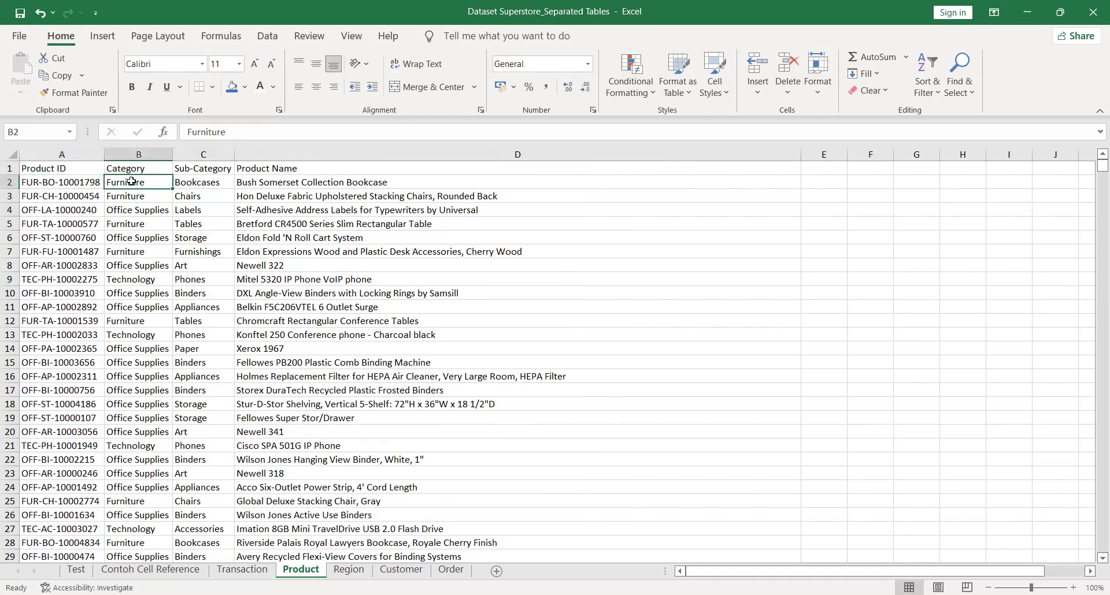
{"action": "left_click", "coordinate": [39, 212]}
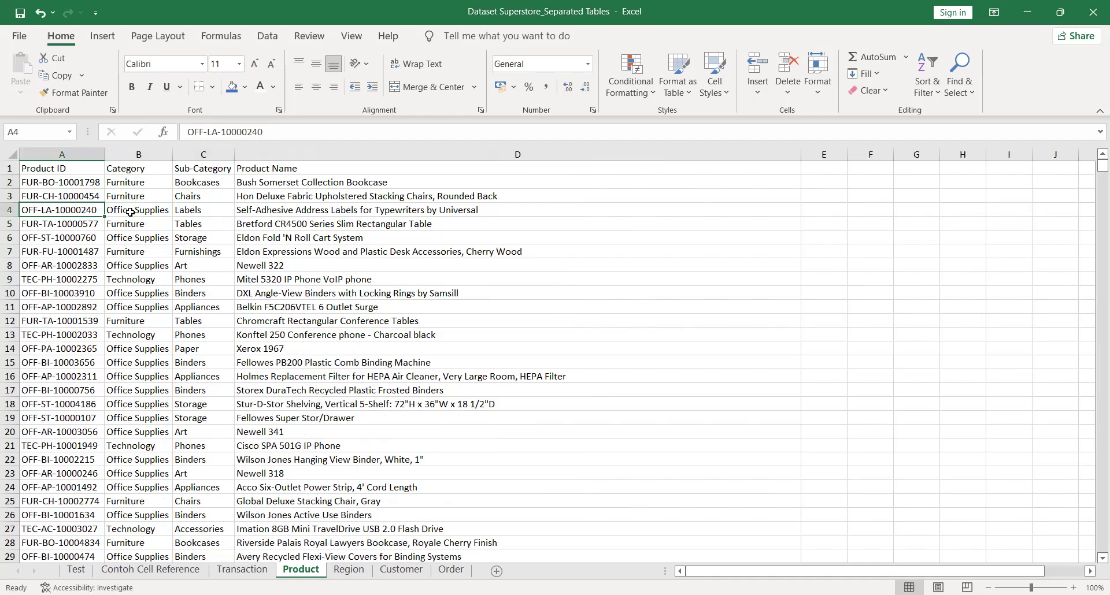
{"action": "left_click", "coordinate": [53, 278]}
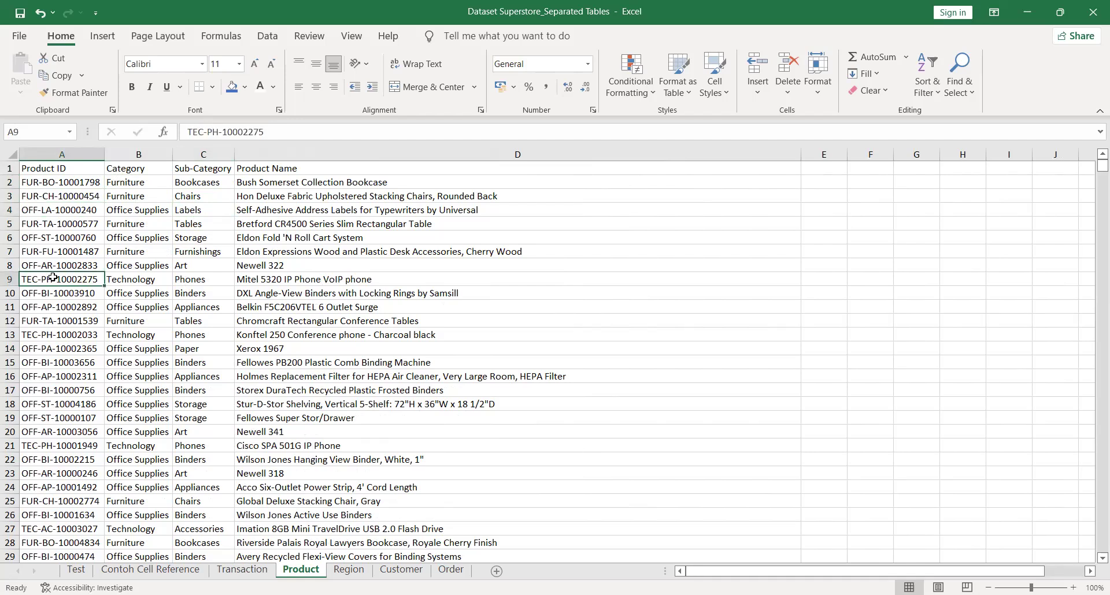
{"action": "left_click", "coordinate": [134, 279]}
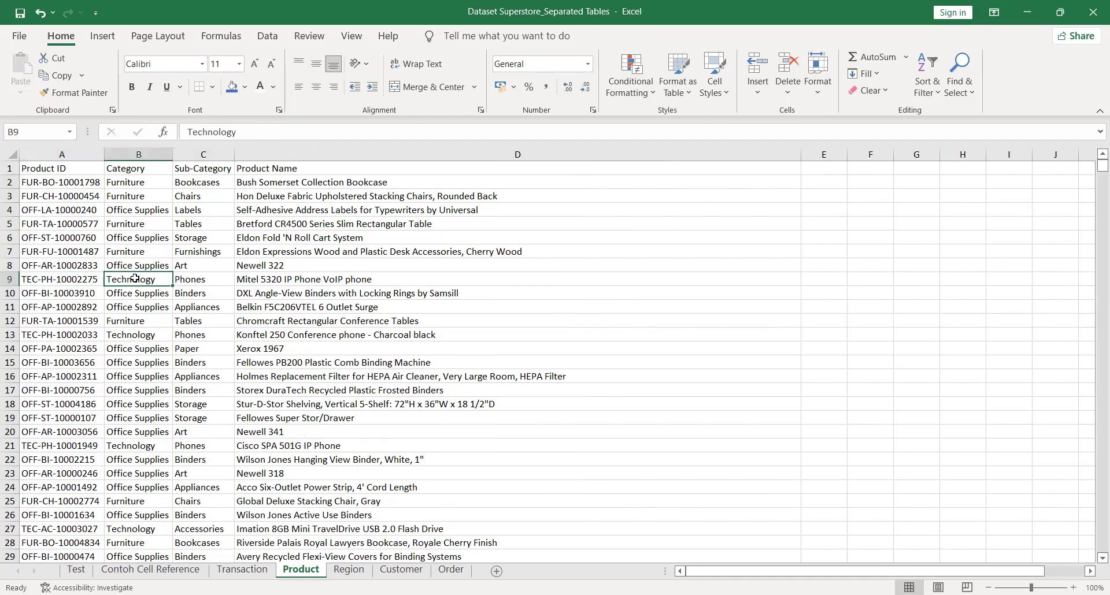
Examine the Sales and Quantity values of the first product record on the Transaction sheet
{"action": "left_click", "coordinate": [242, 569]}
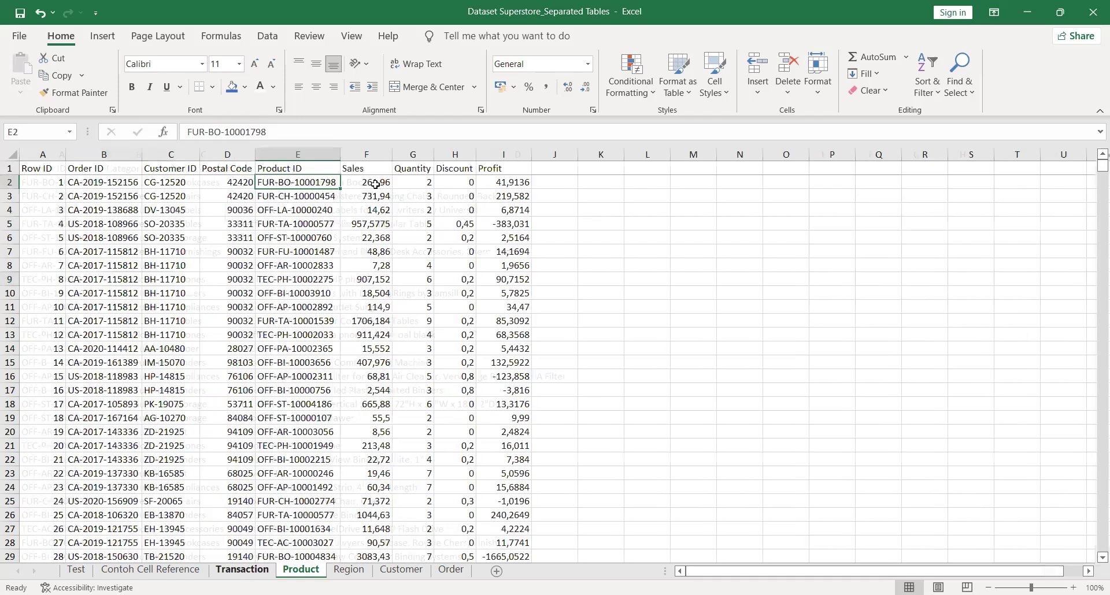
{"action": "left_click", "coordinate": [375, 182]}
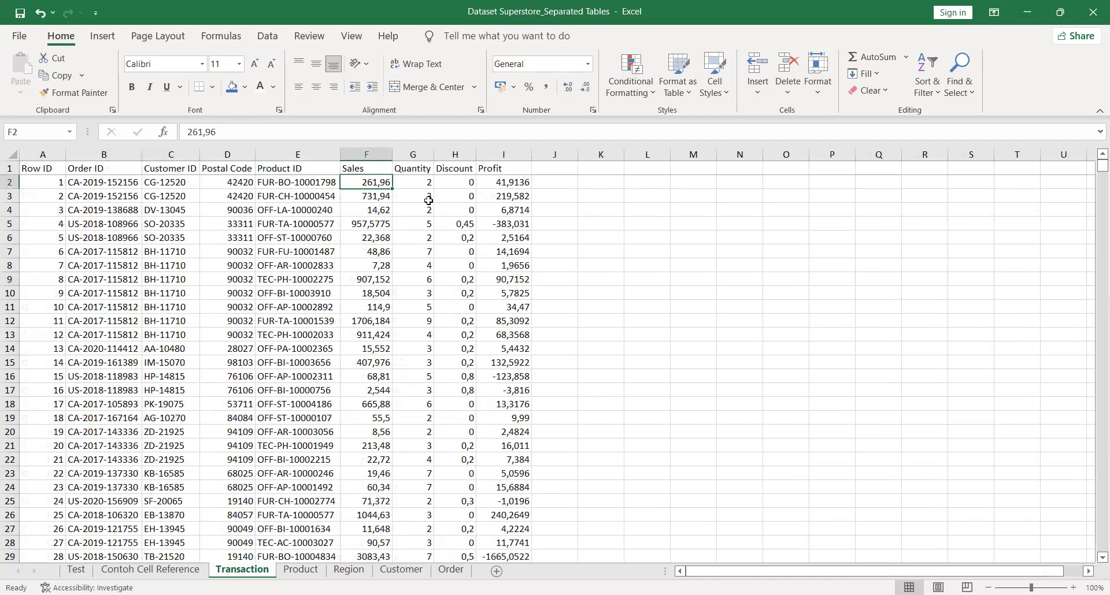
{"action": "left_click", "coordinate": [301, 182]}
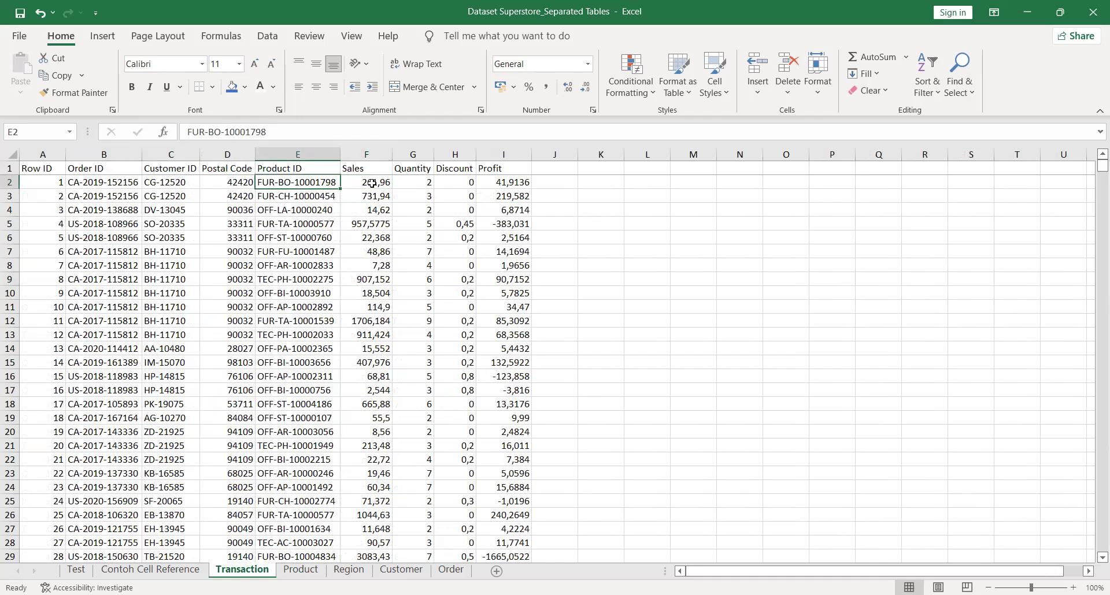
{"action": "left_click", "coordinate": [372, 183]}
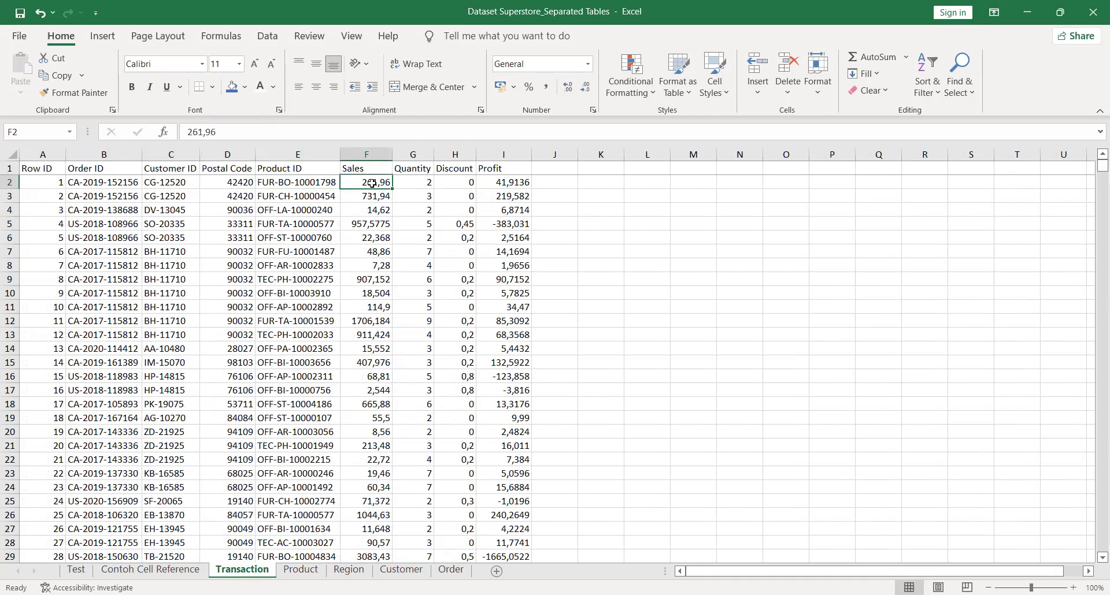
{"action": "left_click", "coordinate": [418, 184]}
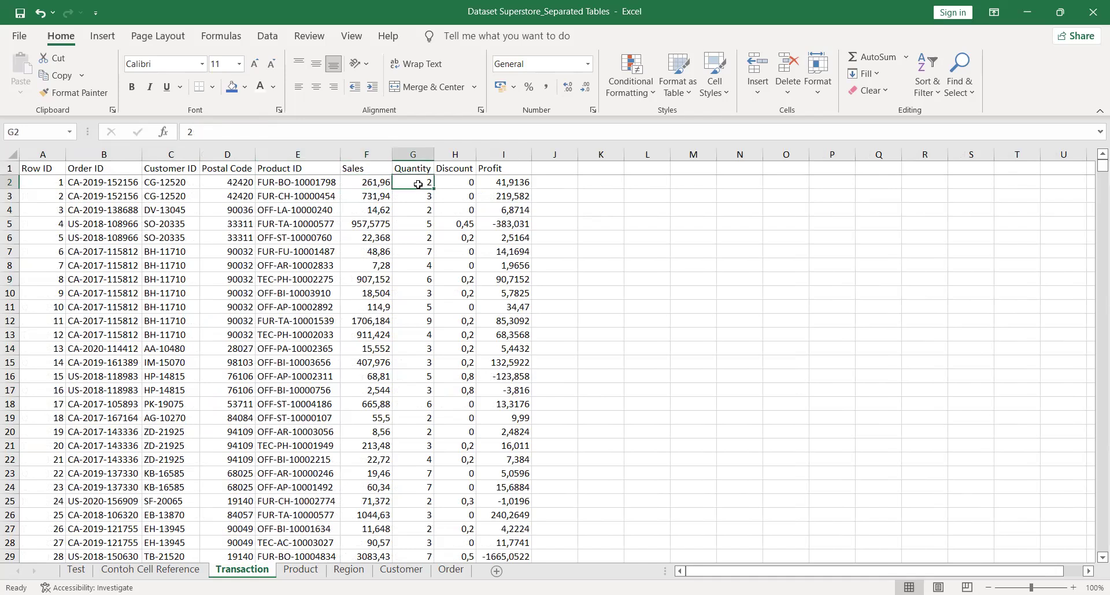
{"action": "left_click", "coordinate": [369, 184]}
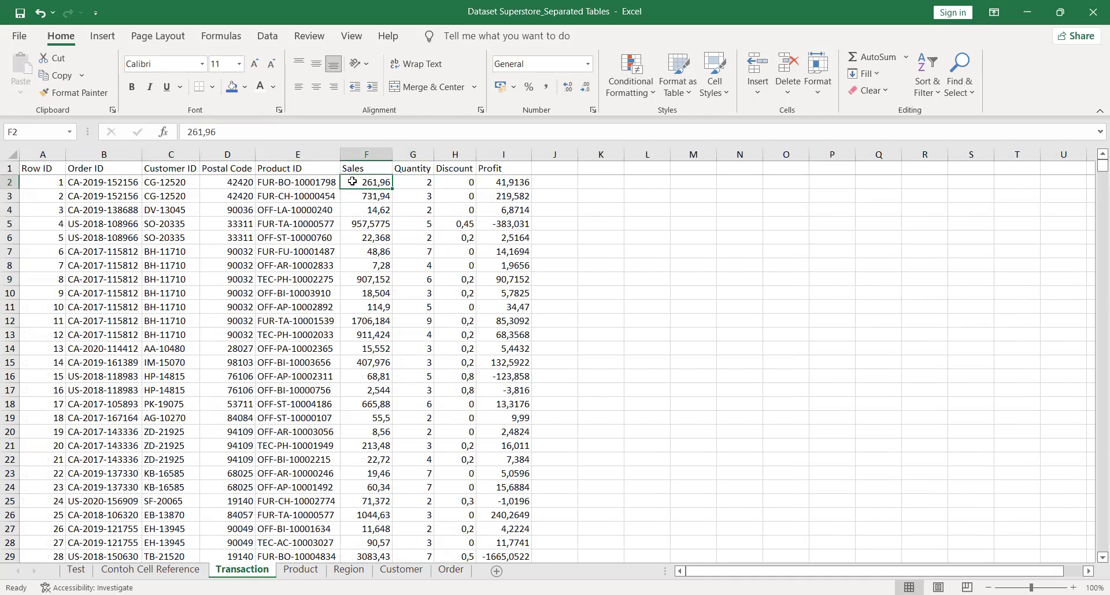
{"action": "left_click", "coordinate": [416, 181]}
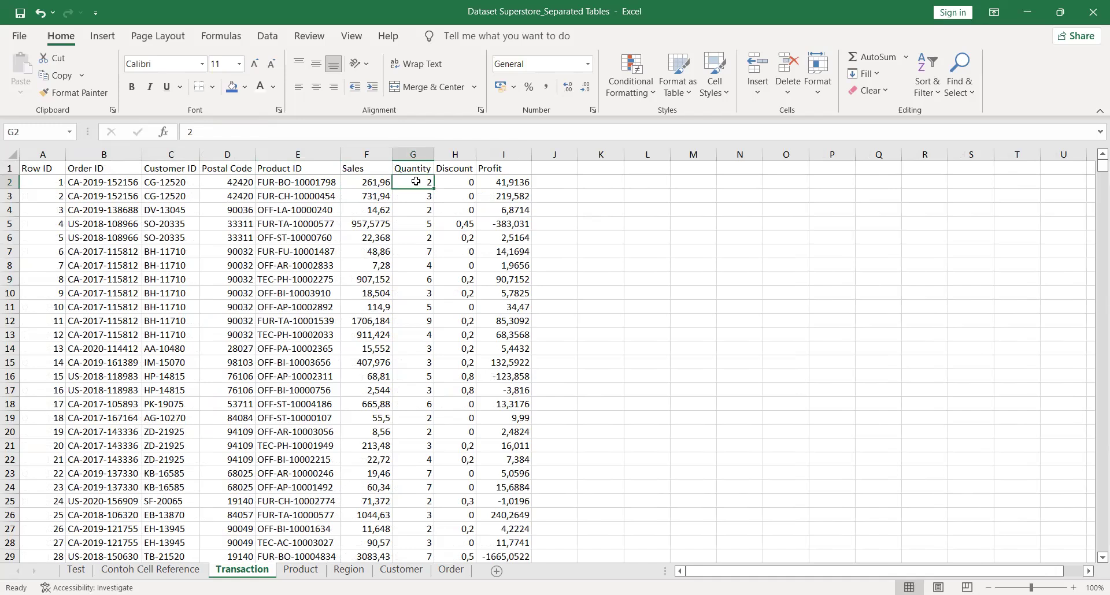
Examine the Discount values in rows 2 and 5 of the Transaction sheet and the first Profit value
{"action": "left_click", "coordinate": [461, 180]}
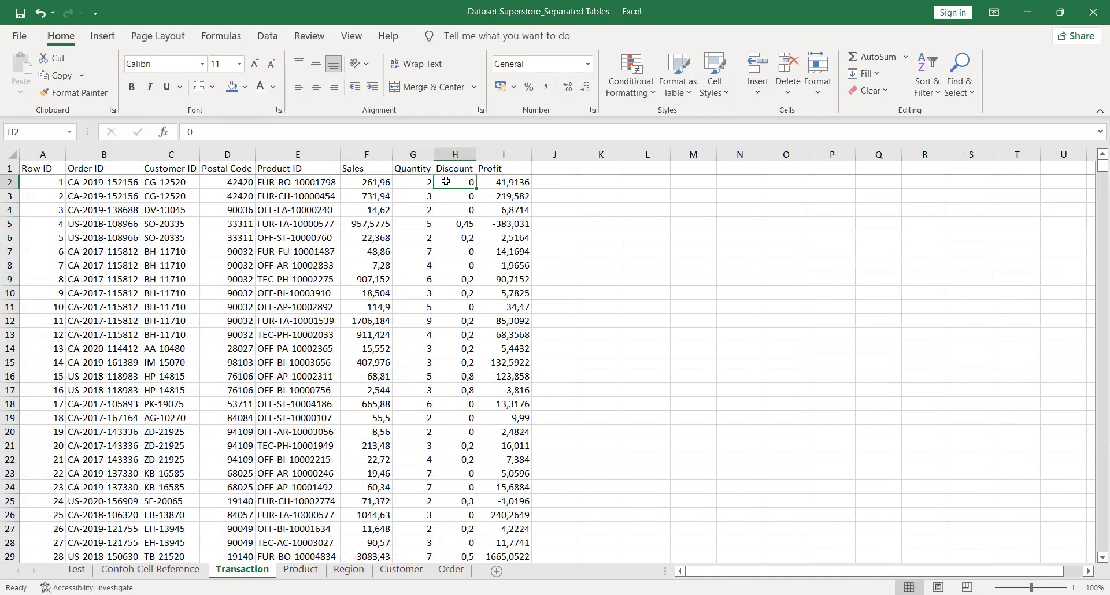
{"action": "key", "text": "shift+space"}
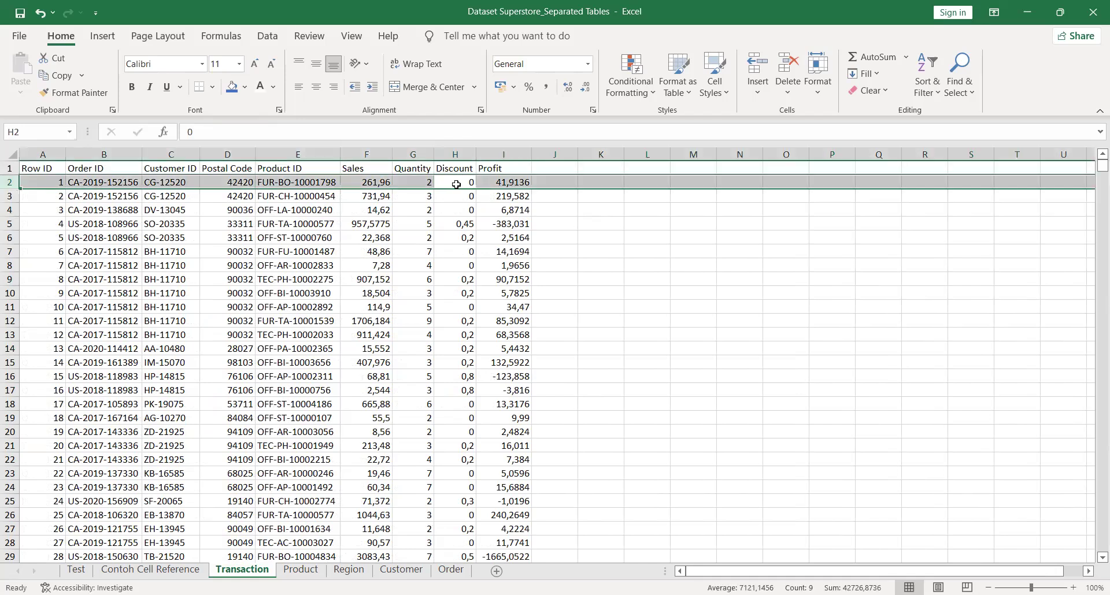
{"action": "left_click", "coordinate": [457, 224]}
{"action": "key", "text": "shift+space"}
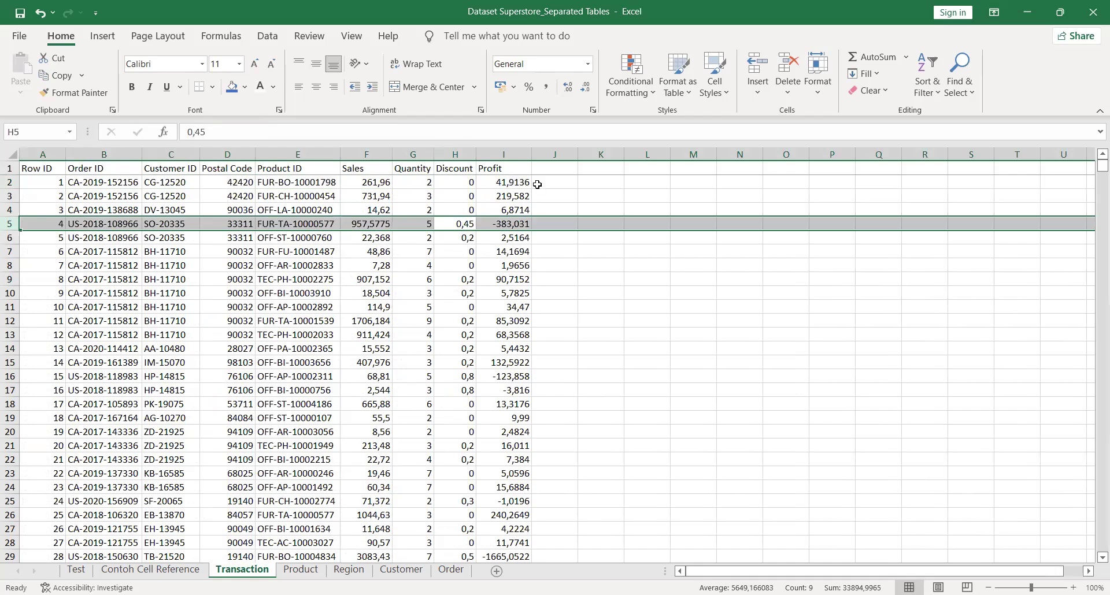
{"action": "left_click", "coordinate": [529, 184]}
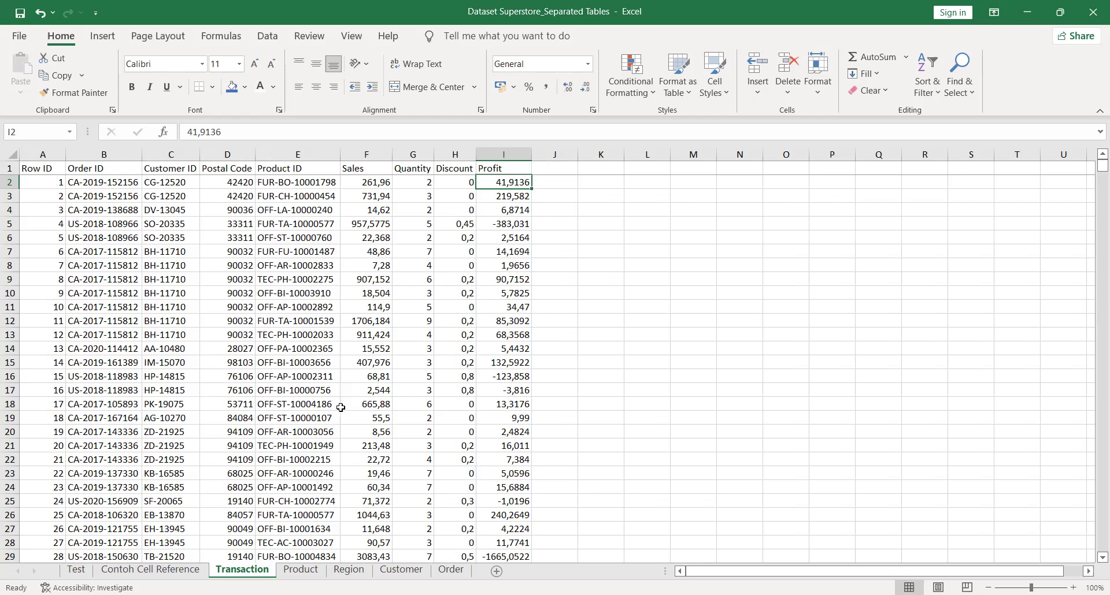
Move the active cell from the Product ID in row 10 up to the header row and across to the Row ID column
{"action": "left_click", "coordinate": [302, 293]}
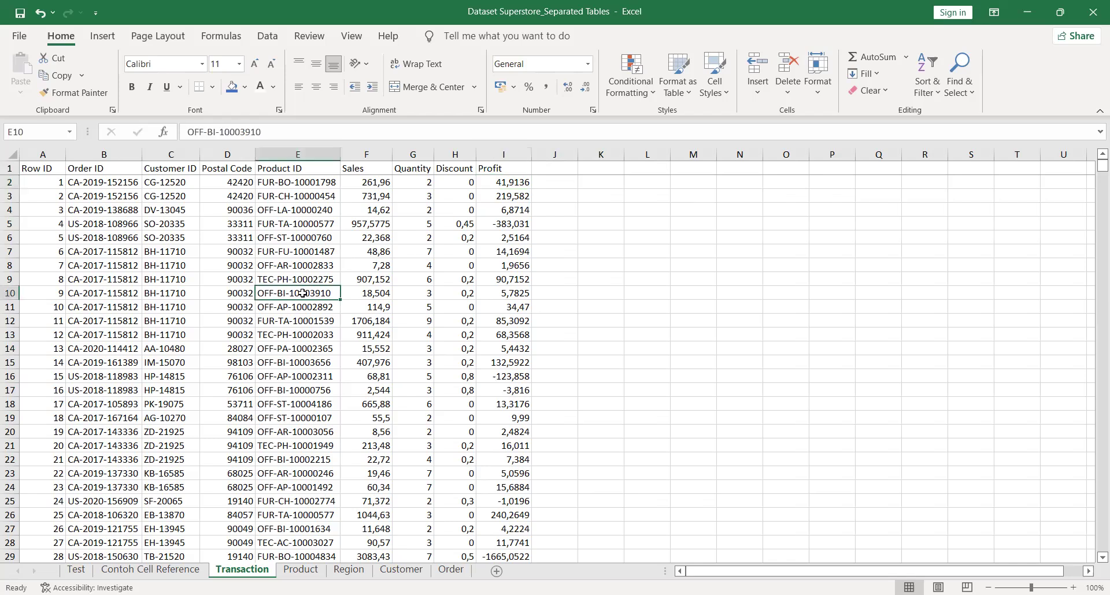
{"action": "key", "text": "Up"}
{"action": "key", "text": "Up"}
{"action": "key", "text": "Up"}
{"action": "key", "text": "Up"}
{"action": "key", "text": "Up"}
{"action": "key", "text": "Up"}
{"action": "key", "text": "Up"}
{"action": "key", "text": "Up"}
{"action": "key", "text": "Up"}
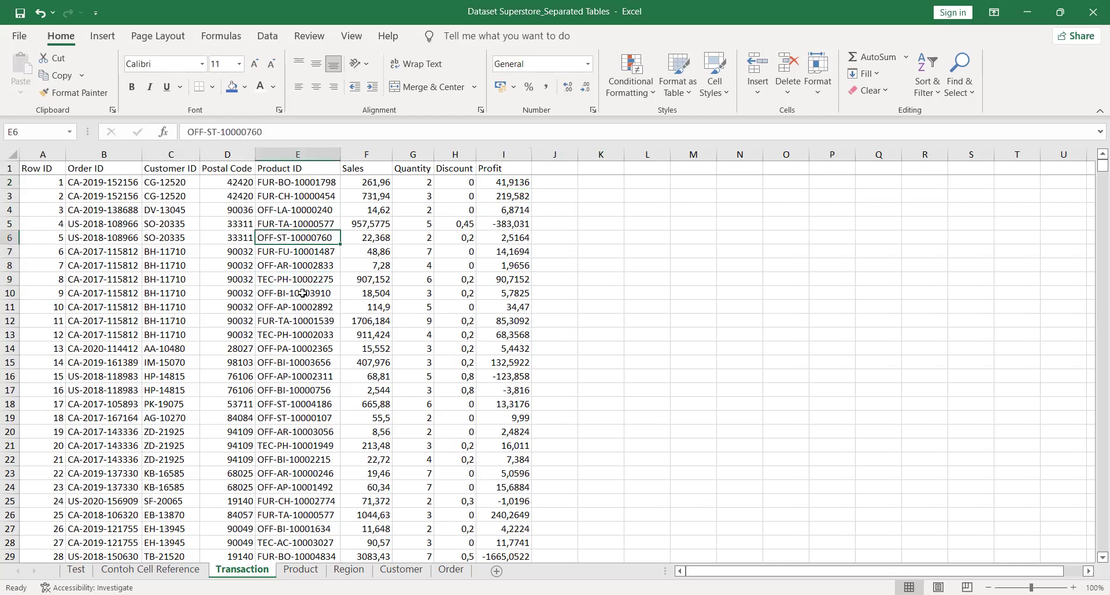
{"action": "key", "text": "Left"}
{"action": "key", "text": "Left"}
{"action": "key", "text": "Left"}
{"action": "key", "text": "Left"}
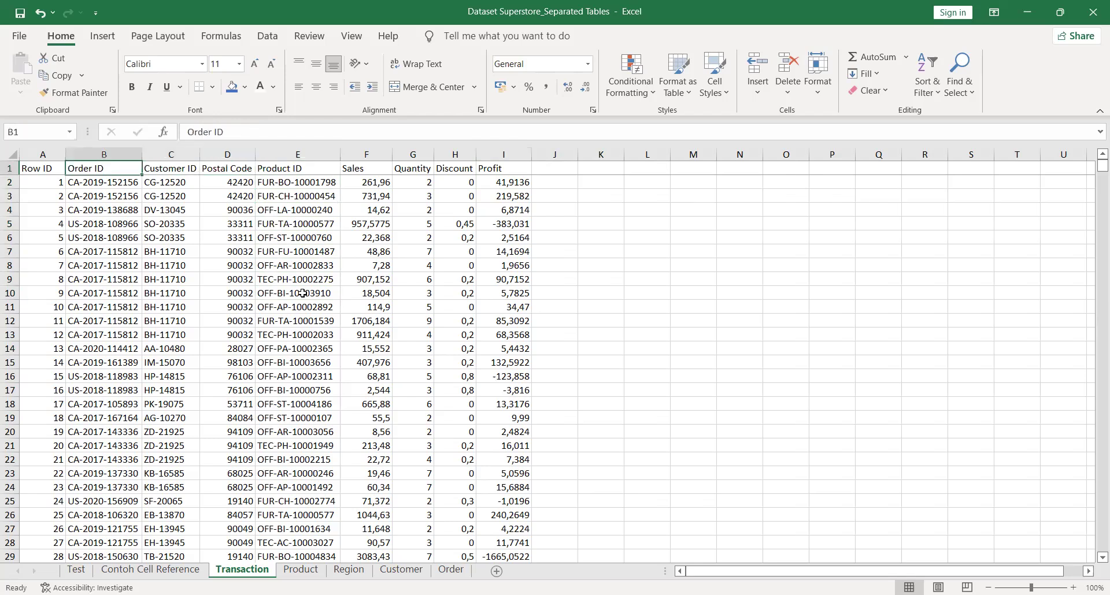
{"action": "key", "text": "Down"}
{"action": "key", "text": "Right"}
{"action": "key", "text": "Right"}
{"action": "key", "text": "Left"}
{"action": "key", "text": "Left"}
Go down the Row ID column record by record to beyond row 235 of the Transaction sheet
{"action": "key", "text": "Down"}
{"action": "key", "text": "Down"}
{"action": "key", "text": "Down"}
{"action": "key", "text": "Down"}
{"action": "key", "text": "Down"}
{"action": "key", "text": "Down"}
{"action": "key", "text": "Down"}
{"action": "key", "text": "Down"}
{"action": "key", "text": "Down"}
{"action": "key", "text": "Down"}
{"action": "key", "text": "Down"}
{"action": "key", "text": "Down"}
{"action": "key", "text": "Down"}
{"action": "key", "text": "Down"}
{"action": "key", "text": "Down"}
{"action": "key", "text": "Down"}
{"action": "key", "text": "Down"}
{"action": "key", "text": "Down"}
{"action": "key", "text": "Down"}
{"action": "key", "text": "Down"}
{"action": "key", "text": "Down"}
{"action": "key", "text": "Down"}
{"action": "key", "text": "Down"}
{"action": "key", "text": "Down"}
{"action": "key", "text": "Down"}
{"action": "key", "text": "Down"}
{"action": "key", "text": "Down"}
{"action": "key", "text": "Down"}
{"action": "key", "text": "Down"}
{"action": "key", "text": "Down"}
{"action": "key", "text": "Down"}
{"action": "key", "text": "Down"}
{"action": "key", "text": "Down"}
{"action": "key", "text": "Down"}
{"action": "key", "text": "Down"}
{"action": "key", "text": "Down"}
{"action": "key", "text": "Down"}
{"action": "key", "text": "Down"}
{"action": "key", "text": "Down"}
{"action": "key", "text": "Down"}
{"action": "key", "text": "Down"}
{"action": "key", "text": "Down"}
{"action": "key", "text": "Down"}
{"action": "key", "text": "Down"}
{"action": "key", "text": "Down"}
{"action": "key", "text": "Down"}
{"action": "key", "text": "Down"}
{"action": "key", "text": "Down"}
{"action": "key", "text": "Down"}
{"action": "key", "text": "Down"}
{"action": "key", "text": "Down"}
{"action": "key", "text": "Down"}
{"action": "key", "text": "Down"}
{"action": "key", "text": "Down"}
{"action": "key", "text": "Down"}
{"action": "key", "text": "Down"}
{"action": "key", "text": "Down"}
{"action": "key", "text": "Down"}
{"action": "key", "text": "Down"}
{"action": "key", "text": "Down"}
{"action": "key", "text": "Down"}
{"action": "key", "text": "Down"}
{"action": "key", "text": "Down"}
{"action": "key", "text": "Down"}
{"action": "key", "text": "Down"}
{"action": "key", "text": "Down"}
{"action": "key", "text": "Down"}
{"action": "key", "text": "Down"}
{"action": "key", "text": "Down"}
{"action": "key", "text": "Down"}
{"action": "key", "text": "Down"}
{"action": "key", "text": "Down"}
{"action": "key", "text": "Down"}
{"action": "key", "text": "Down"}
{"action": "key", "text": "Down"}
{"action": "key", "text": "Down"}
{"action": "key", "text": "Down"}
{"action": "key", "text": "Down"}
{"action": "key", "text": "Down"}
{"action": "key", "text": "Down"}
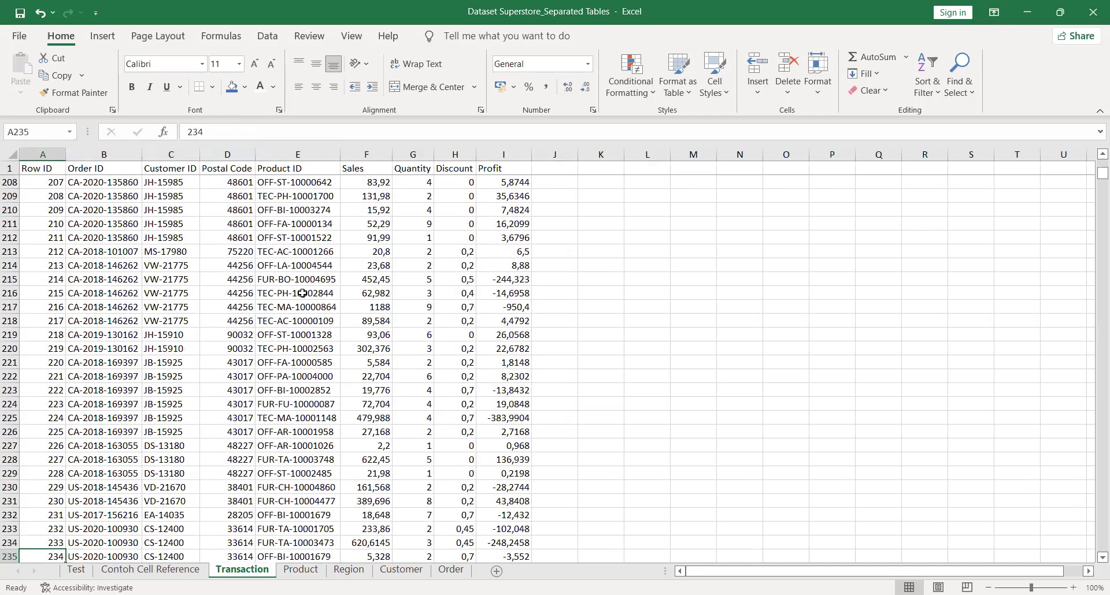
{"action": "key", "text": "Down"}
{"action": "key", "text": "Down"}
{"action": "key", "text": "Down"}
{"action": "key", "text": "Down"}
{"action": "key", "text": "Down"}
{"action": "key", "text": "Down"}
{"action": "key", "text": "Down"}
{"action": "key", "text": "Down"}
{"action": "key", "text": "Down"}
{"action": "key", "text": "Down"}
{"action": "key", "text": "Down"}
{"action": "key", "text": "Down"}
{"action": "key", "text": "Down"}
{"action": "key", "text": "Down"}
{"action": "key", "text": "Down"}
{"action": "key", "text": "Down"}
{"action": "key", "text": "Down"}
{"action": "key", "text": "Down"}
{"action": "key", "text": "Down"}
{"action": "key", "text": "Down"}
{"action": "key", "text": "Down"}
{"action": "key", "text": "Down"}
{"action": "key", "text": "Down"}
{"action": "key", "text": "Down"}
{"action": "key", "text": "Down"}
{"action": "key", "text": "Down"}
{"action": "key", "text": "Down"}
Jump to the last Row ID in A9995 and check the rows directly below and above it
{"action": "key", "text": "ctrl+Down"}
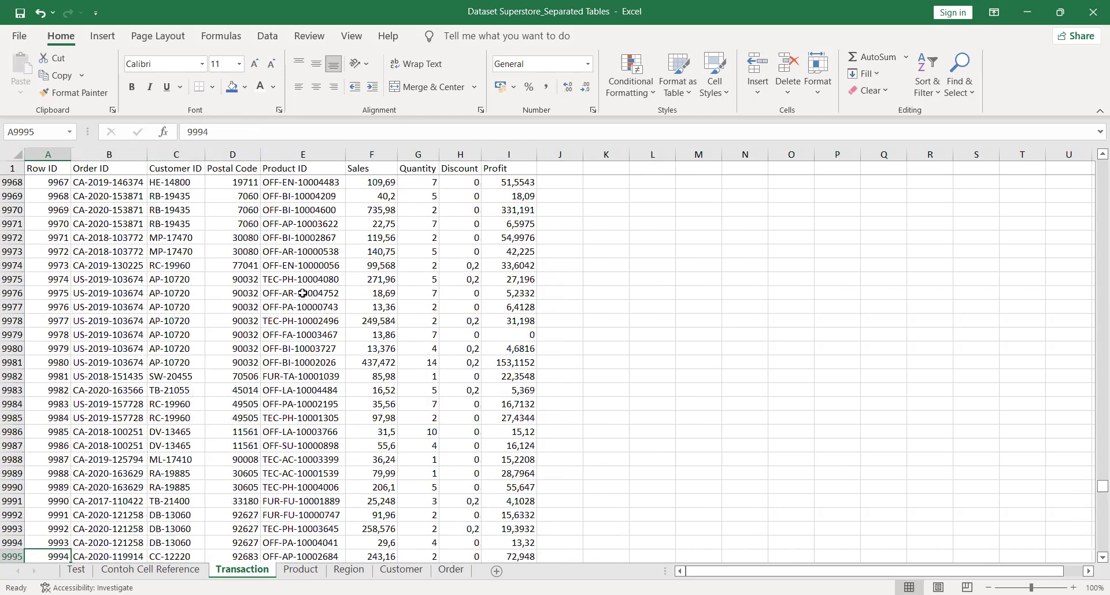
{"action": "scroll", "coordinate": [302, 293], "scroll_direction": "down", "scroll_amount": 1}
{"action": "key", "text": "Down"}
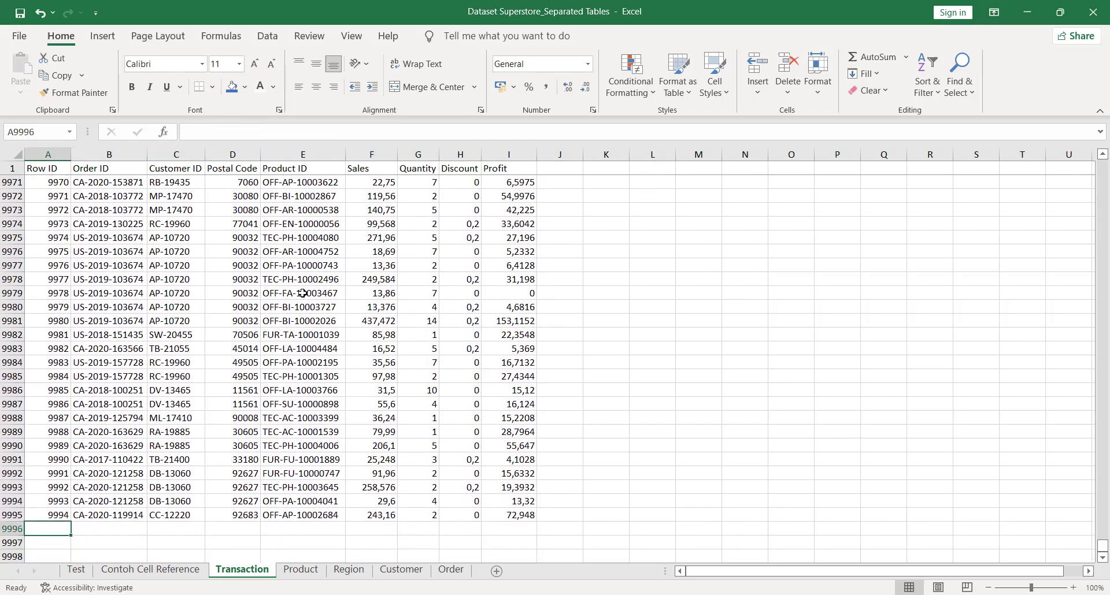
{"action": "key", "text": "Up"}
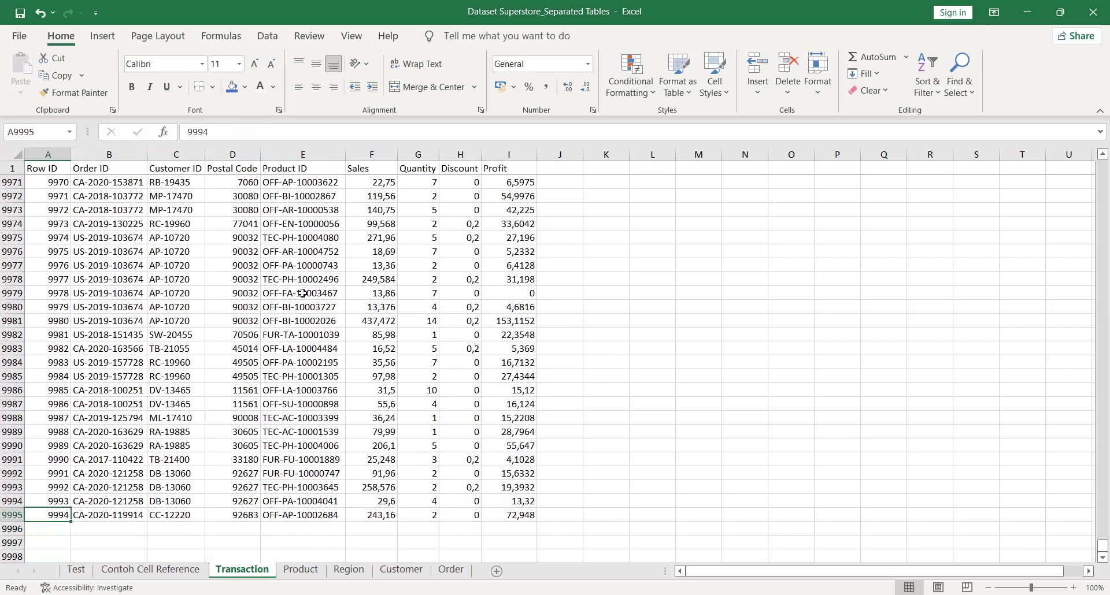
{"action": "key", "text": "Up"}
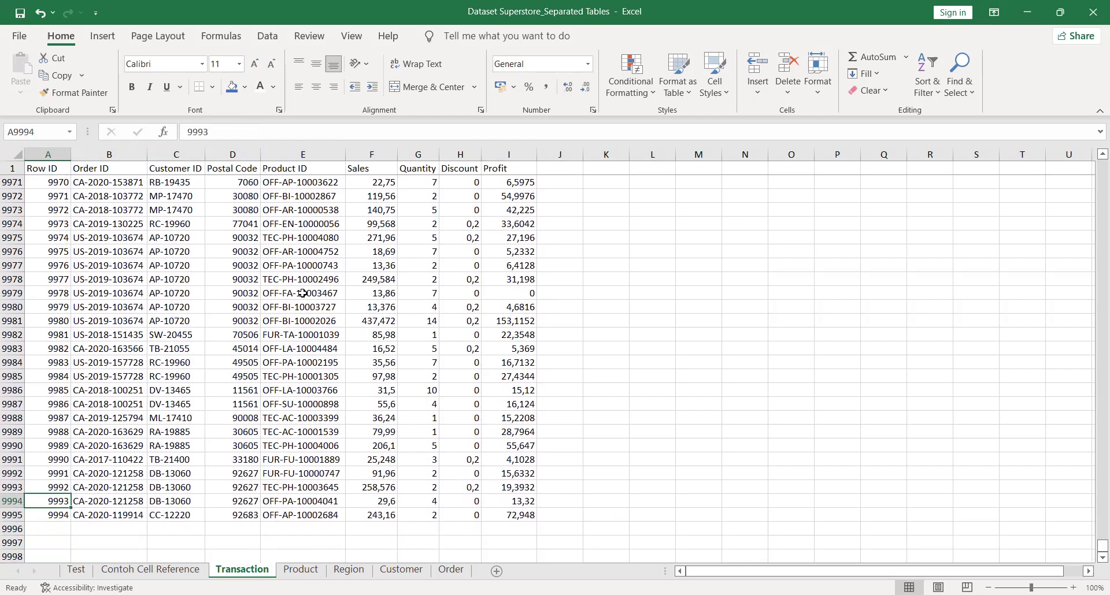
{"action": "key", "text": "Up"}
{"action": "key", "text": "Up"}
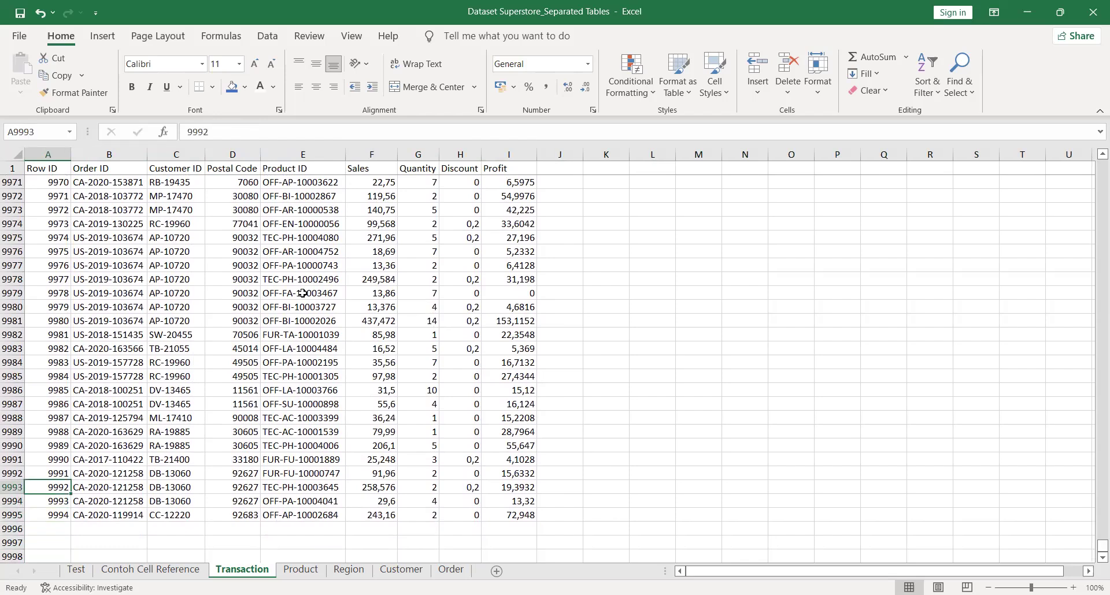
Jump back to the Row ID header in A1 and go down to the third record in A4
{"action": "key", "text": "ctrl+Up"}
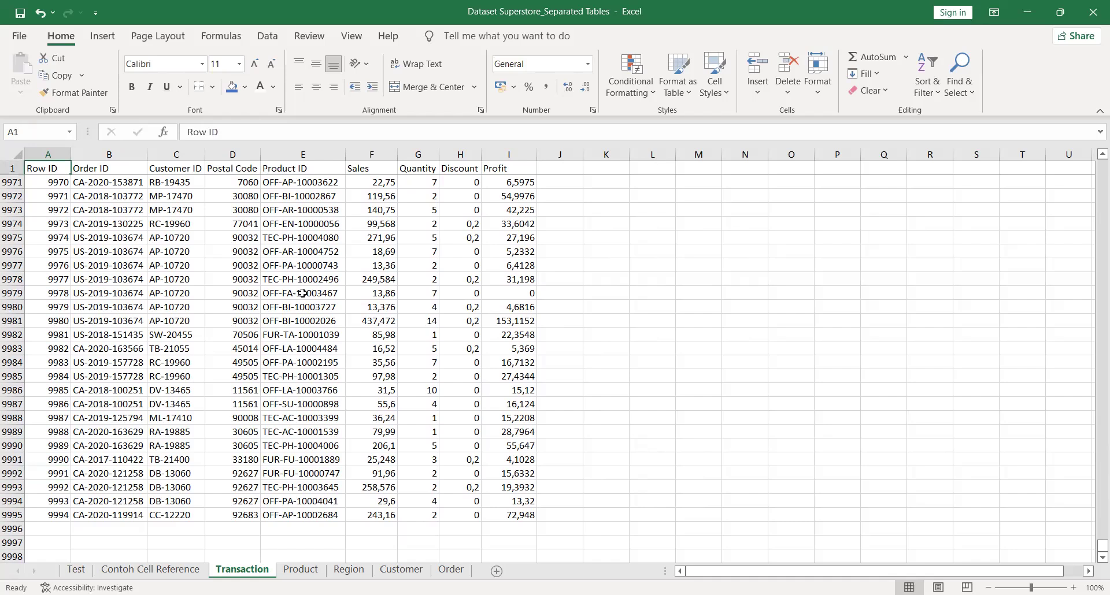
{"action": "key", "text": "Down"}
{"action": "key", "text": "Down"}
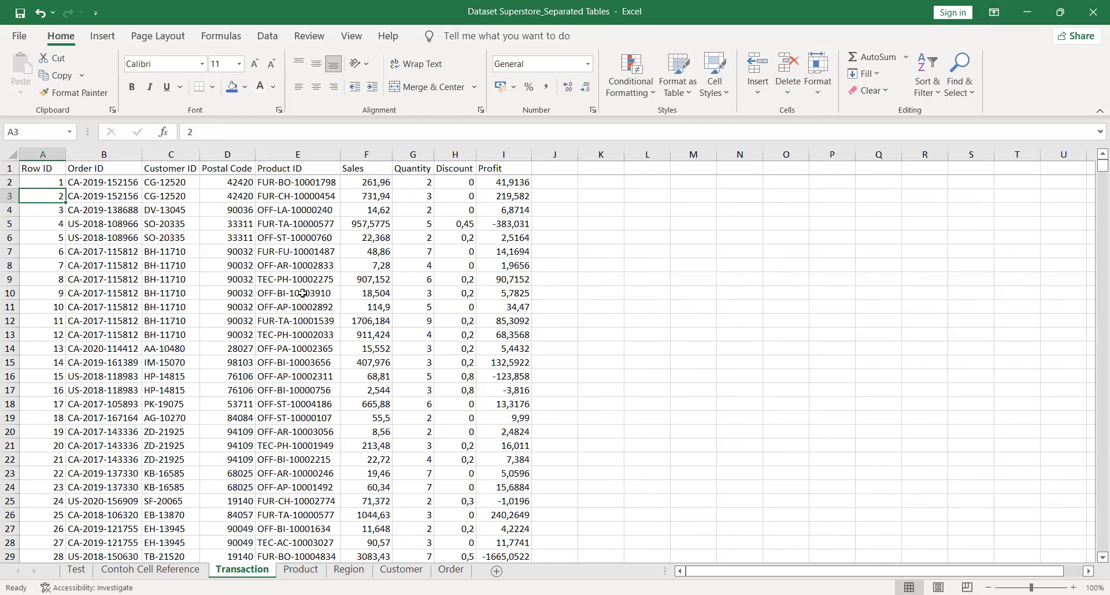
{"action": "key", "text": "Down"}
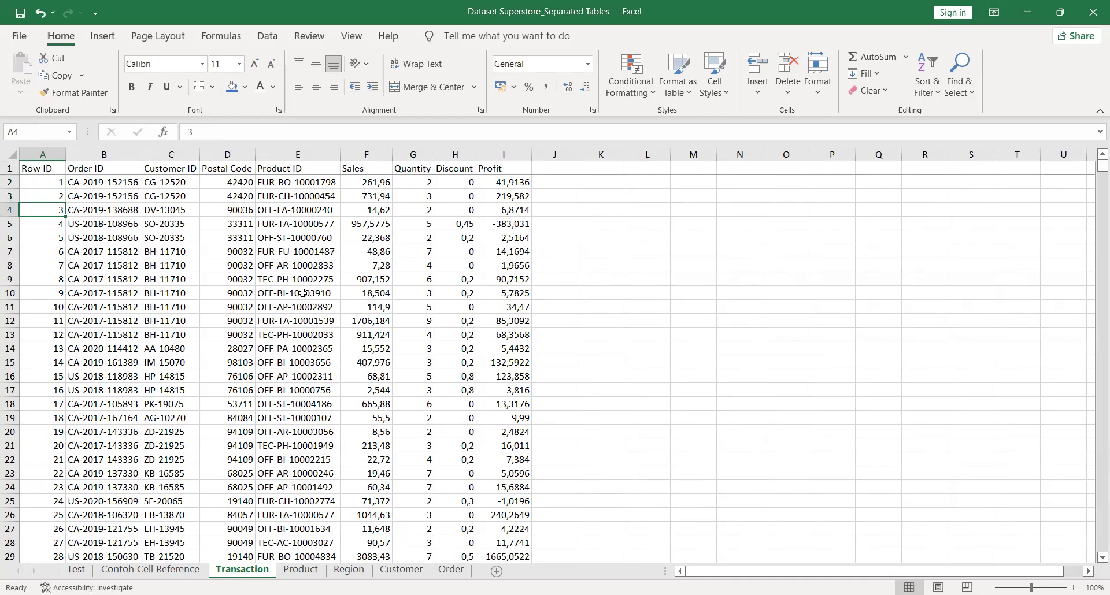
Jump to the last filled cell of the Transaction data, I9995, and on to the sheet's last column, XFD
{"action": "key", "text": "ctrl+Down"}
{"action": "scroll", "coordinate": [302, 293], "scroll_direction": "down", "scroll_amount": 1}
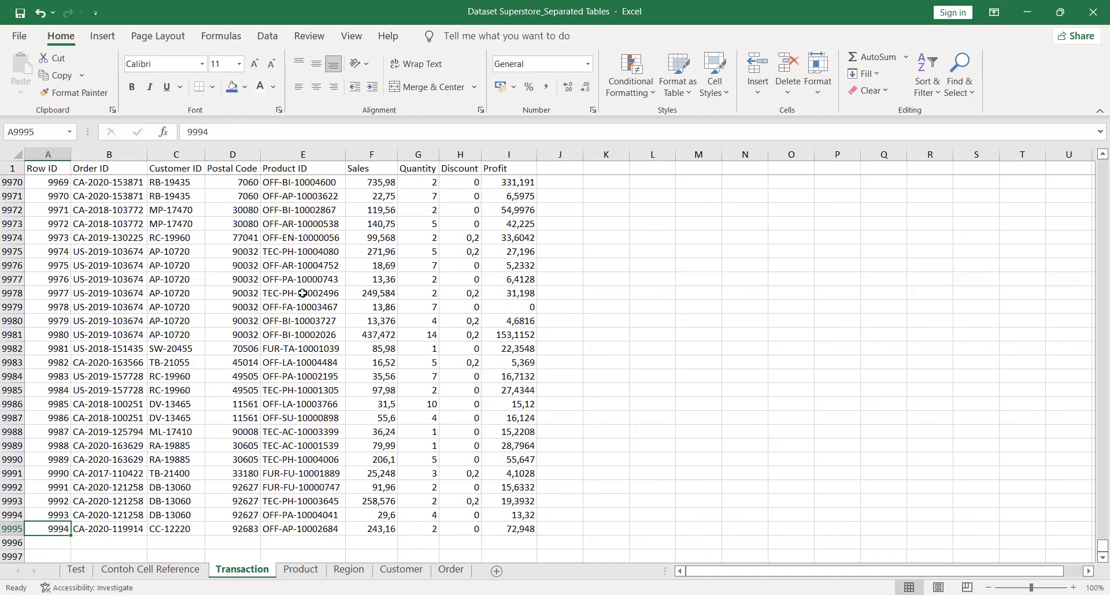
{"action": "key", "text": "ctrl+Right"}
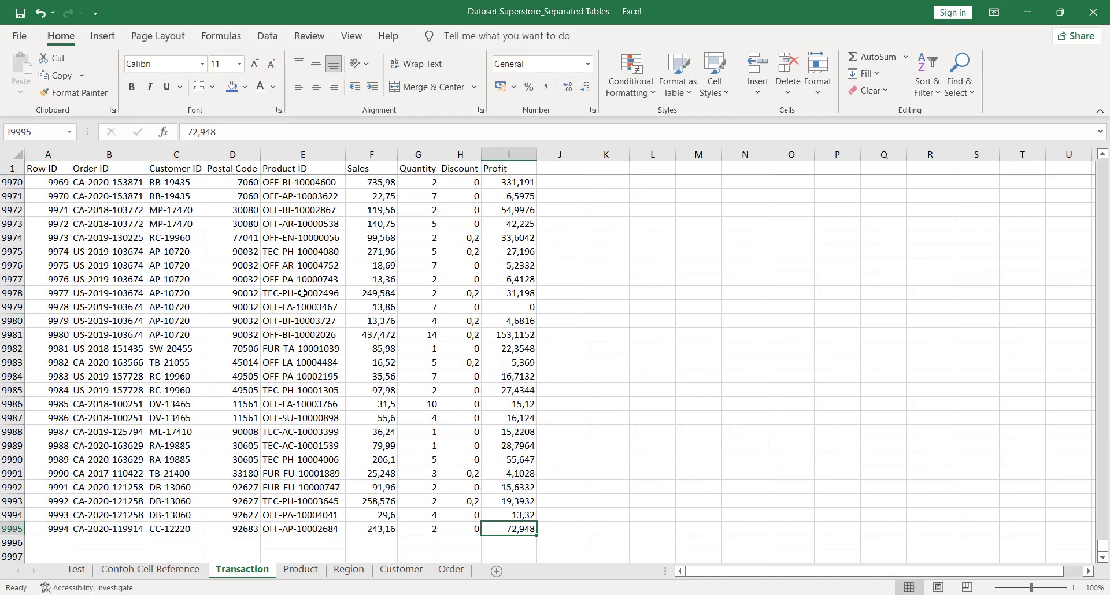
{"action": "key", "text": "ctrl+Right"}
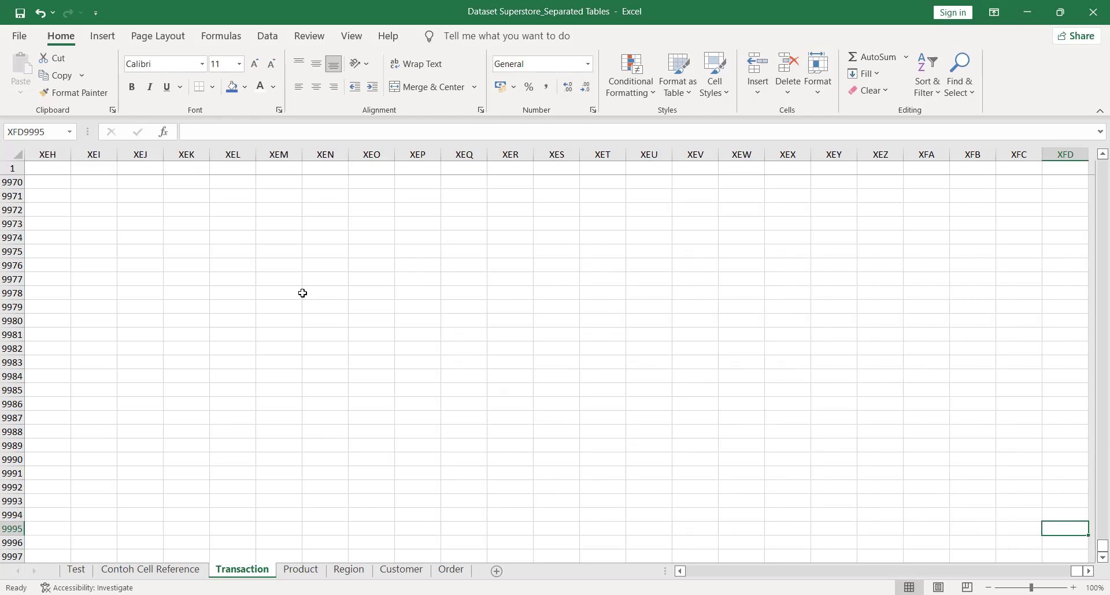
{"action": "key", "text": "Up"}
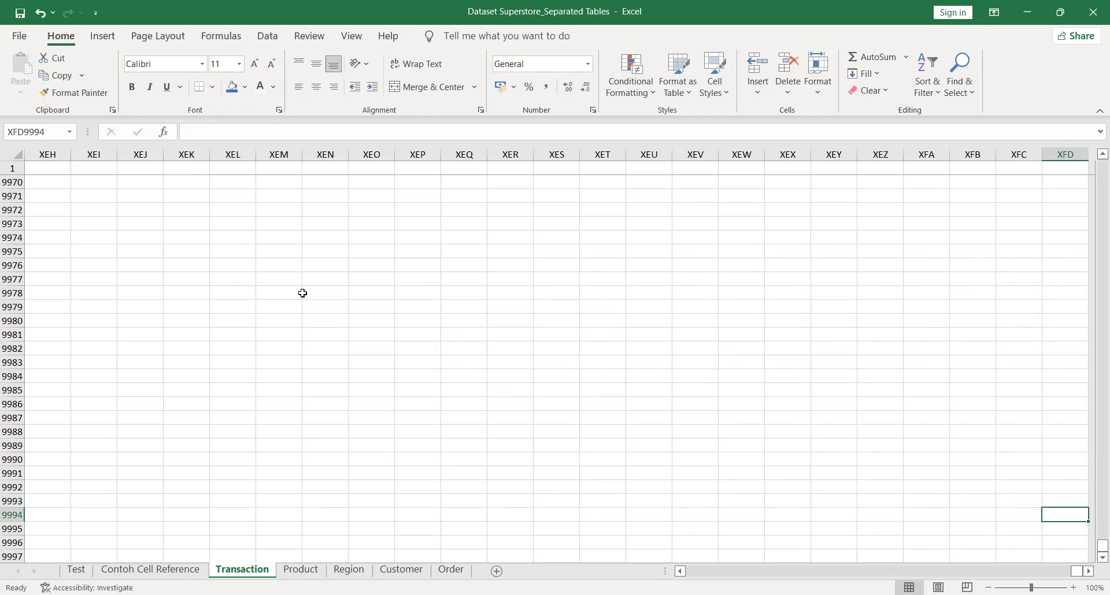
Jump back to the Profit column in row 9994 and move cell by cell through the empty columns beyond AQ
{"action": "key", "text": "ctrl+Left"}
{"action": "key", "text": "Right"}
{"action": "key", "text": "Right"}
{"action": "key", "text": "Right"}
{"action": "key", "text": "Right"}
{"action": "key", "text": "Right"}
{"action": "key", "text": "Right"}
{"action": "key", "text": "Right"}
{"action": "key", "text": "Right"}
{"action": "key", "text": "Right"}
{"action": "key", "text": "Right"}
{"action": "key", "text": "Right"}
{"action": "key", "text": "Right"}
{"action": "key", "text": "Right"}
{"action": "key", "text": "Right"}
{"action": "key", "text": "Right"}
{"action": "key", "text": "Right"}
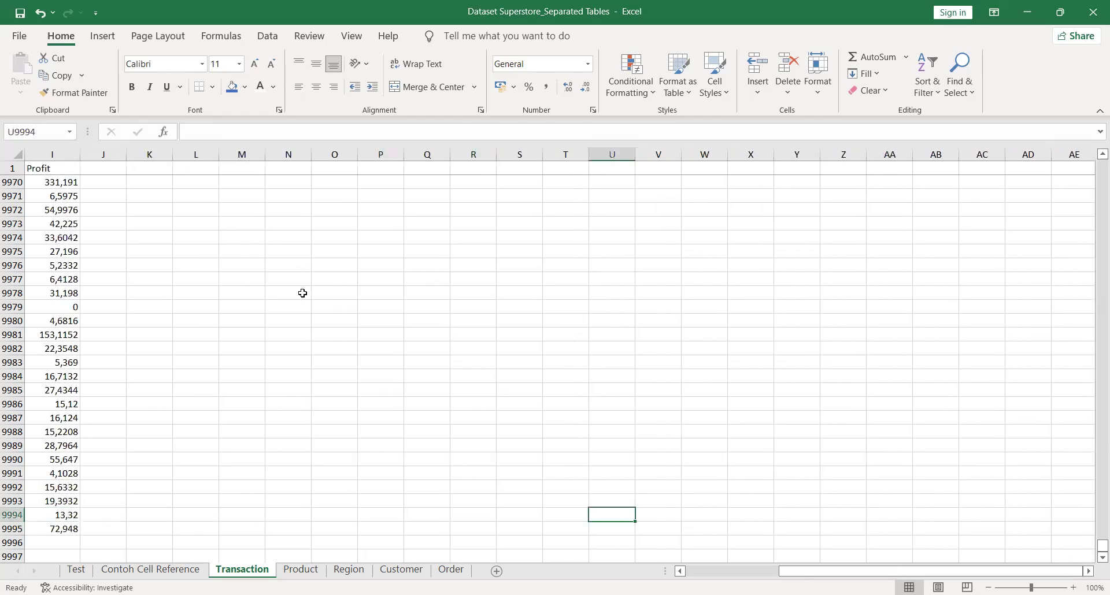
{"action": "key", "text": "Right"}
{"action": "key", "text": "Right"}
{"action": "key", "text": "Right"}
{"action": "key", "text": "Right"}
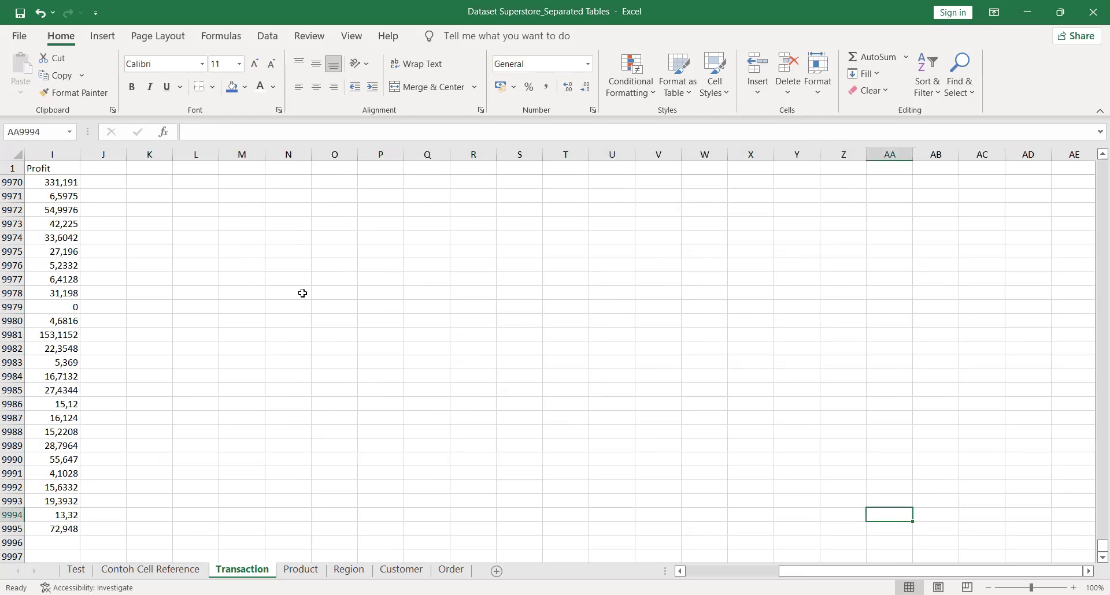
{"action": "key", "text": "Right"}
{"action": "key", "text": "Right"}
{"action": "key", "text": "Right"}
{"action": "key", "text": "Right"}
{"action": "key", "text": "Right"}
{"action": "key", "text": "Right"}
{"action": "key", "text": "Right"}
{"action": "key", "text": "Right"}
{"action": "key", "text": "Right"}
{"action": "key", "text": "Right"}
{"action": "key", "text": "Right"}
{"action": "key", "text": "Right"}
{"action": "key", "text": "Right"}
{"action": "key", "text": "Right"}
{"action": "key", "text": "Right"}
{"action": "key", "text": "Right"}
{"action": "key", "text": "Right"}
{"action": "key", "text": "Right"}
{"action": "key", "text": "Right"}
{"action": "key", "text": "Right"}
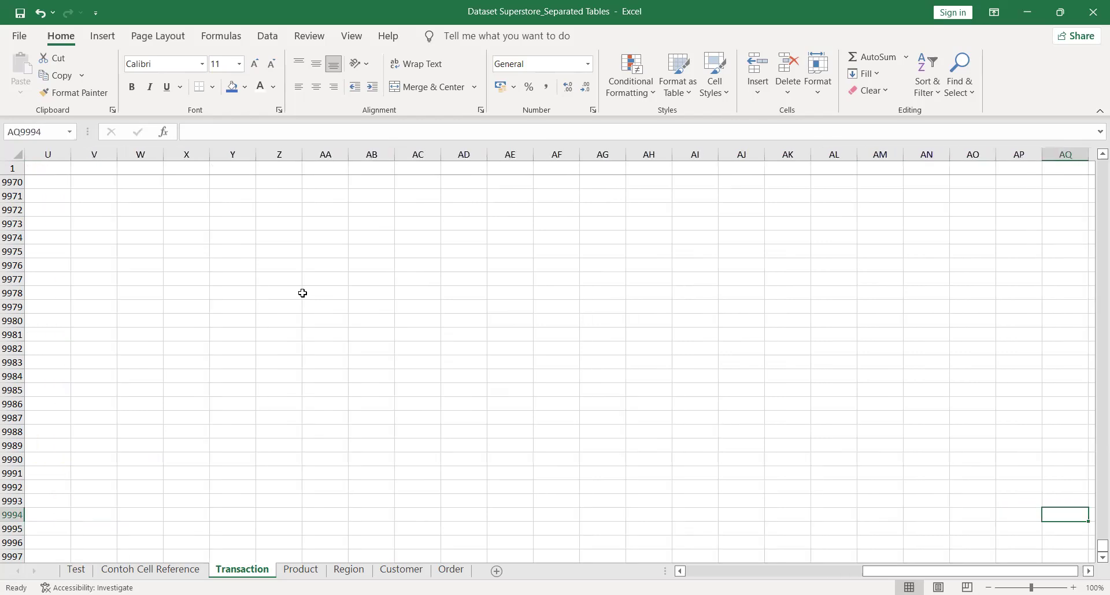
Move back cell by cell along the empty part of row 9994 to column BA
{"action": "key", "text": "Left"}
{"action": "key", "text": "Left"}
{"action": "key", "text": "Left"}
{"action": "key", "text": "Left"}
{"action": "key", "text": "Left"}
{"action": "key", "text": "Left"}
{"action": "key", "text": "Left"}
{"action": "key", "text": "Left"}
{"action": "key", "text": "Left"}
{"action": "key", "text": "Left"}
{"action": "key", "text": "Left"}
{"action": "key", "text": "Left"}
{"action": "key", "text": "Left"}
{"action": "key", "text": "Left"}
{"action": "key", "text": "Left"}
{"action": "key", "text": "Left"}
{"action": "key", "text": "Left"}
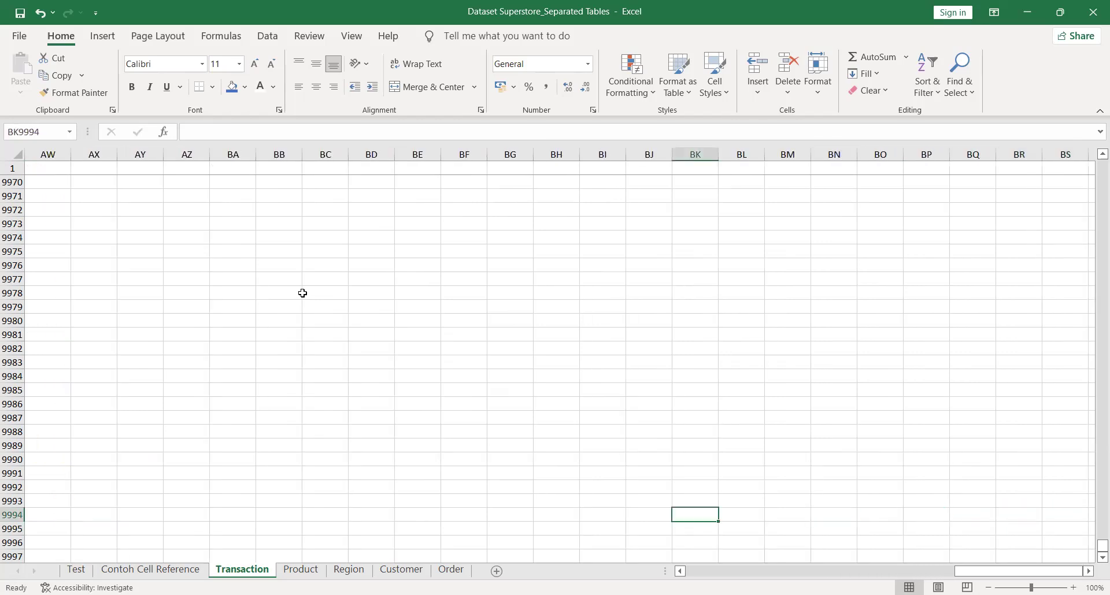
{"action": "key", "text": "Left"}
{"action": "key", "text": "Left"}
{"action": "key", "text": "Right"}
{"action": "key", "text": "Right"}
{"action": "key", "text": "Right"}
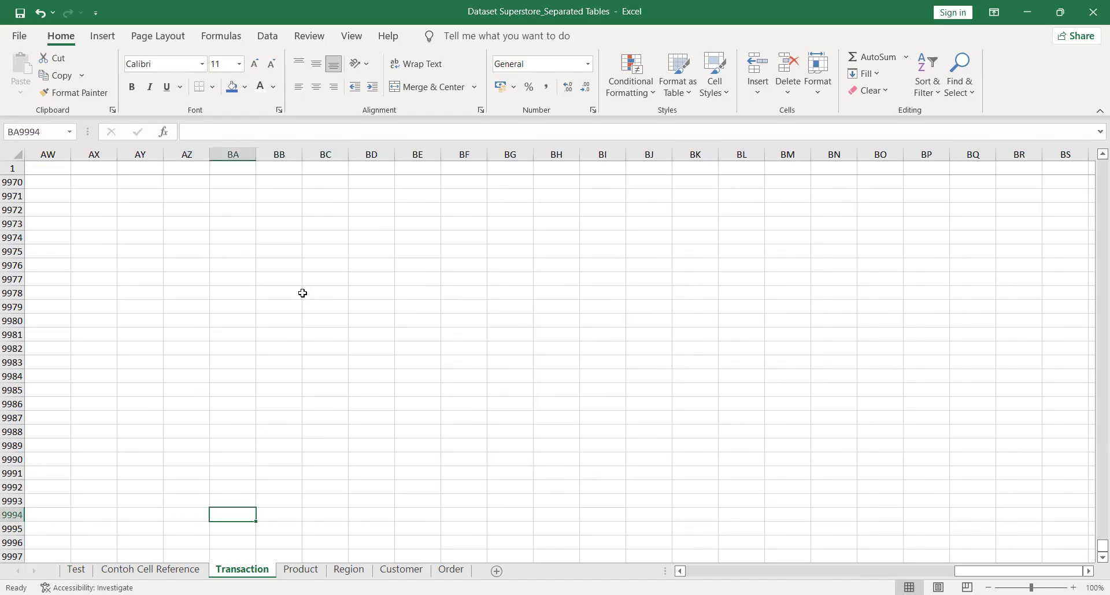
Jump to the sheet's last column and last row, XFD1048576, and back along that row to A1048576
{"action": "key", "text": "ctrl+Right"}
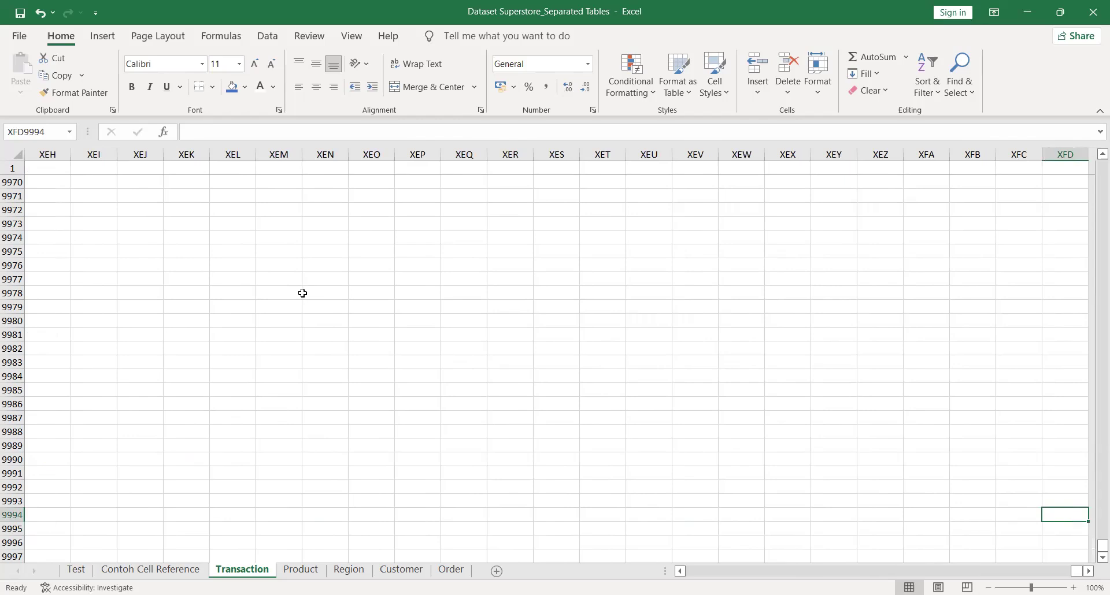
{"action": "key", "text": "ctrl+Down"}
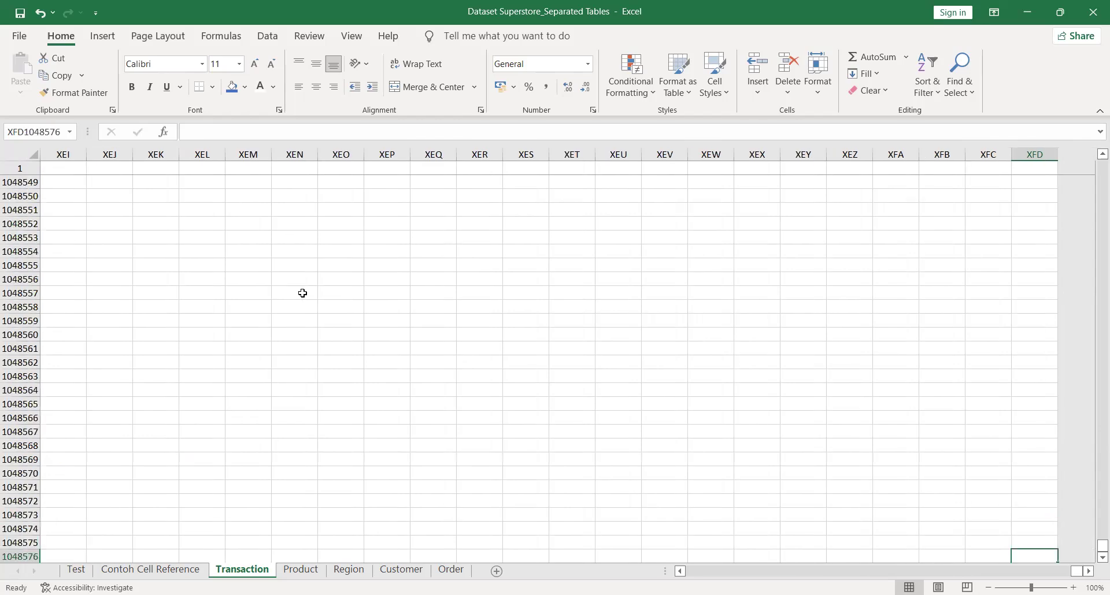
{"action": "key", "text": "ctrl+Left"}
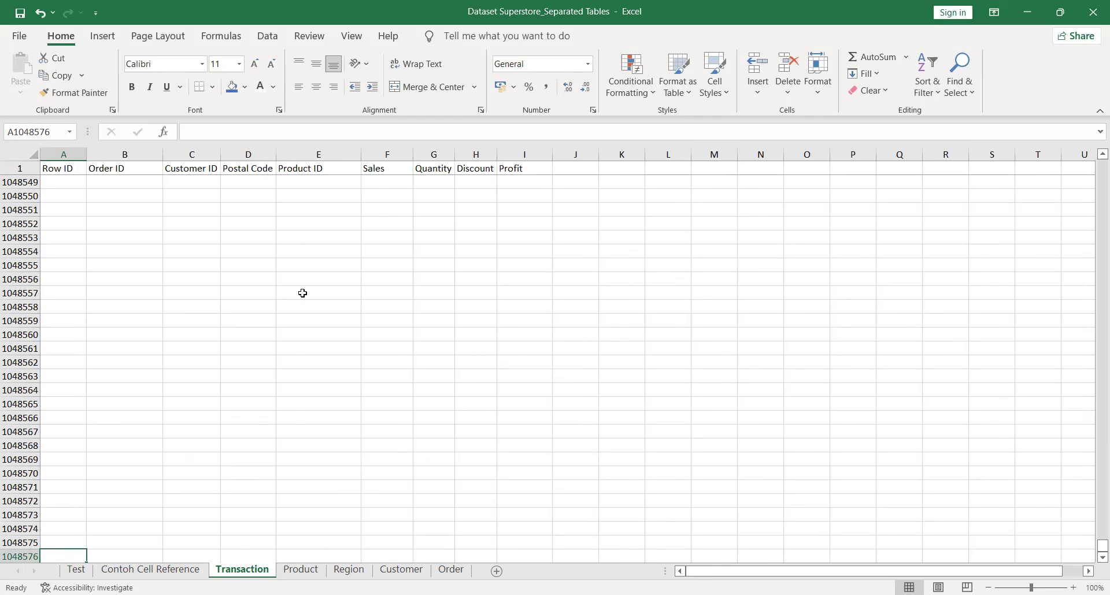
Jump from the sheet's last row up column A past the last record to the Row ID header in A1
{"action": "key", "text": "Up"}
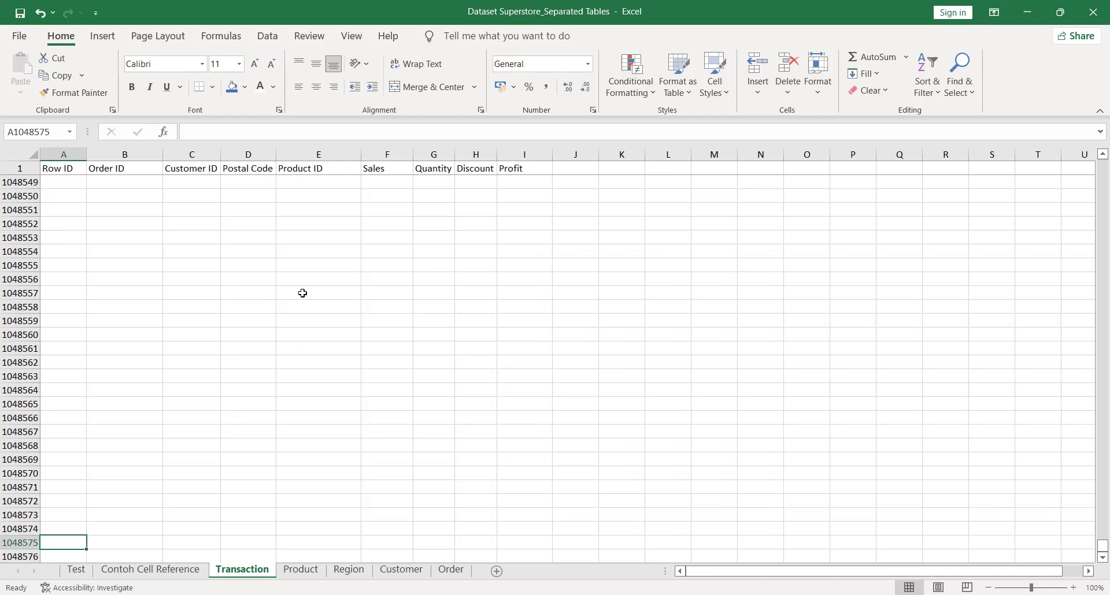
{"action": "key", "text": "Down"}
{"action": "key", "text": "Up"}
{"action": "key", "text": "ctrl+Up"}
{"action": "key", "text": "Up"}
{"action": "key", "text": "ctrl+Up"}
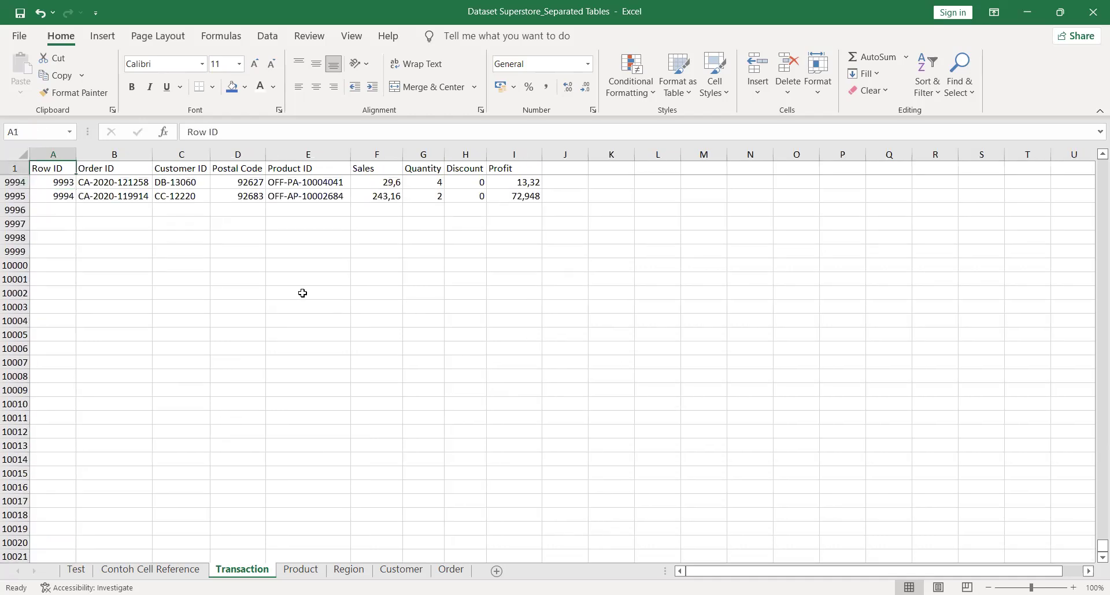
Jump down to the last Row ID, check the empty rows below it, and return to the first record in A2
{"action": "key", "text": "Down"}
{"action": "key", "text": "Down"}
{"action": "key", "text": "Down"}
{"action": "key", "text": "ctrl+Down"}
{"action": "key", "text": "Down"}
{"action": "key", "text": "Down"}
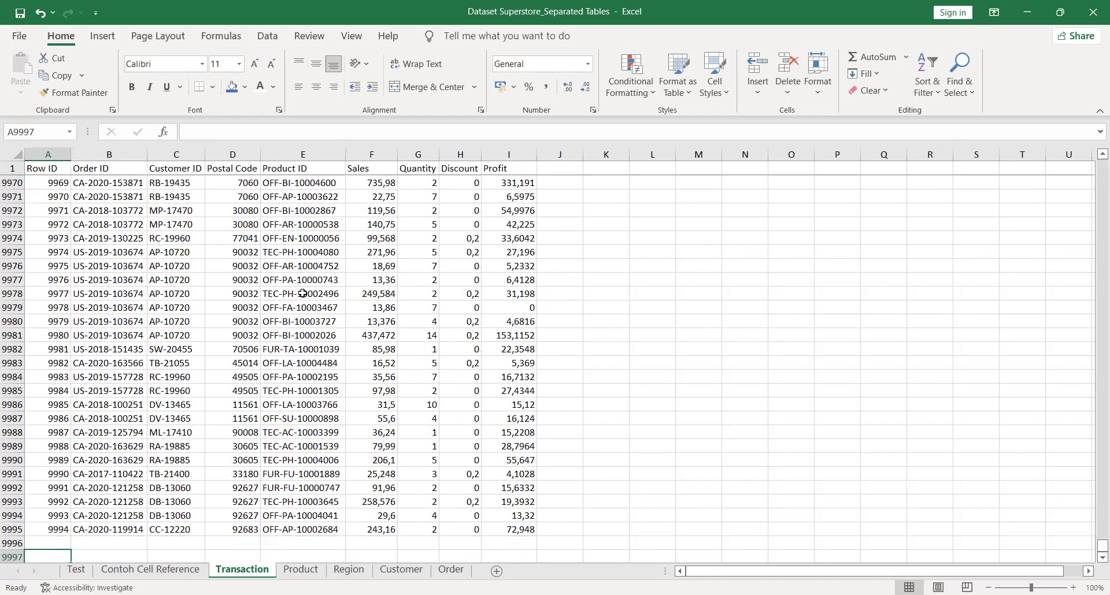
{"action": "key", "text": "Down"}
{"action": "key", "text": "ctrl+Home"}
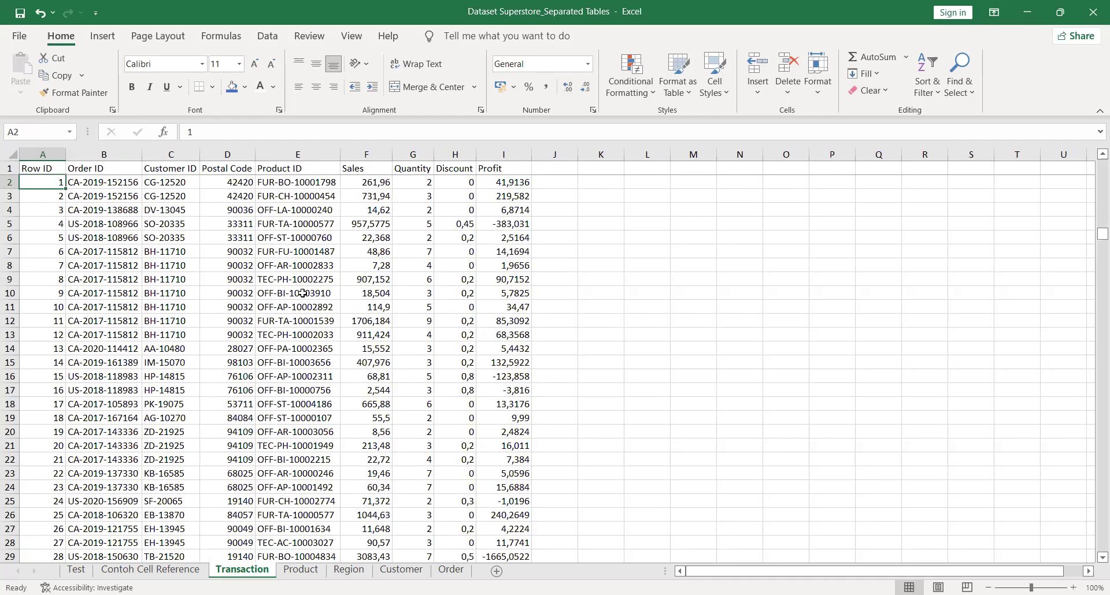
Select the Product ID header and a cell below it, and examine how the header row behaves further down the Transaction records
{"action": "left_click", "coordinate": [300, 169]}
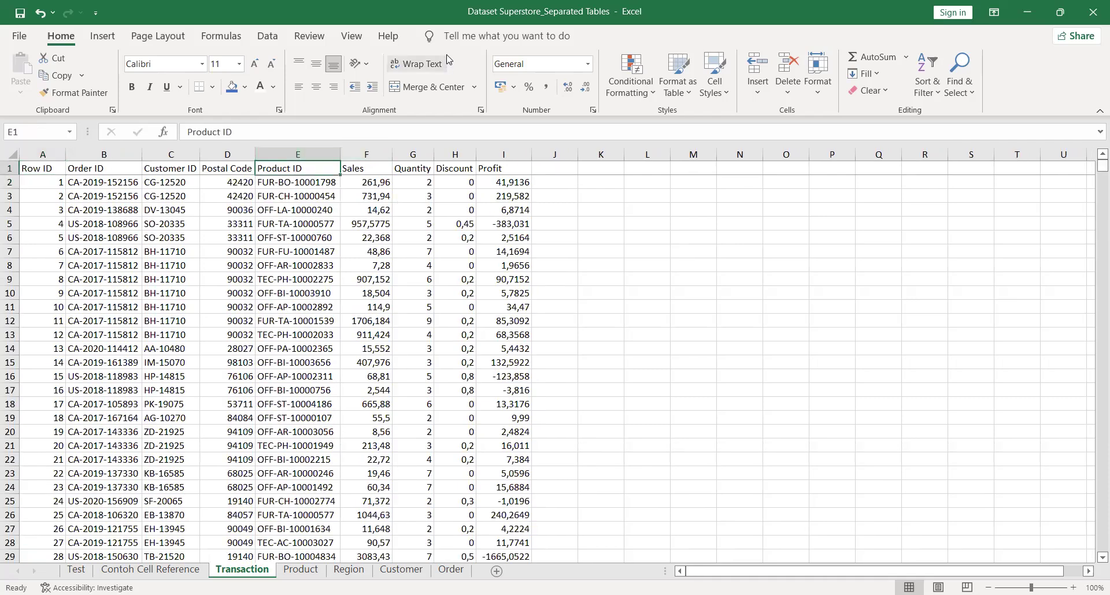
{"action": "left_click", "coordinate": [354, 38]}
{"action": "left_click", "coordinate": [337, 226]}
{"action": "scroll", "coordinate": [337, 226], "scroll_direction": "down", "scroll_amount": 7}
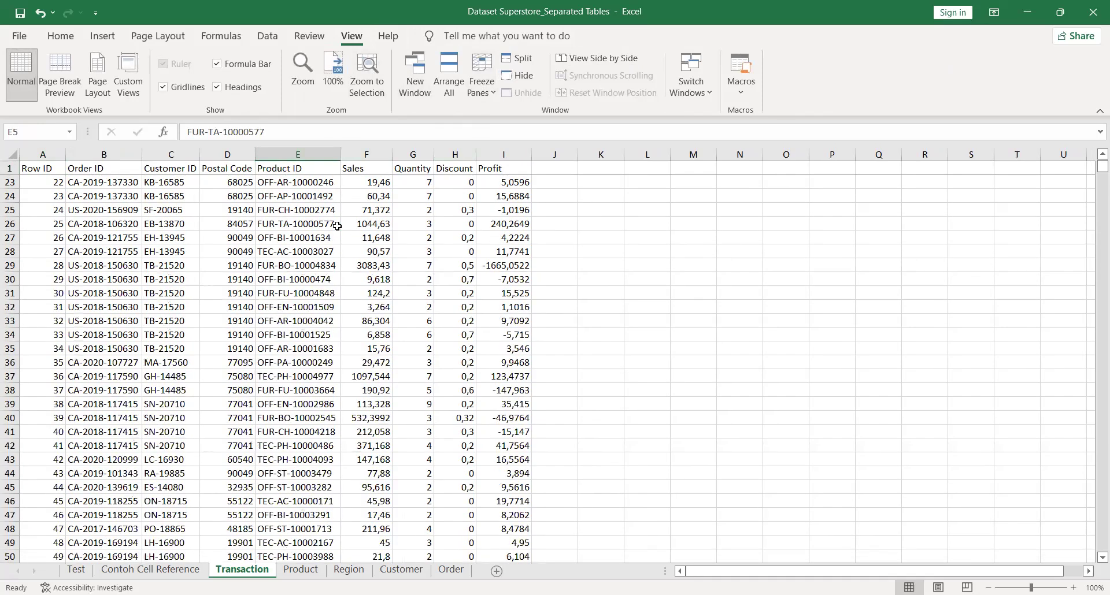
Unfreeze the panes of the Transaction sheet and check the header row while going down the records and back to the first row
{"action": "left_click", "coordinate": [303, 169]}
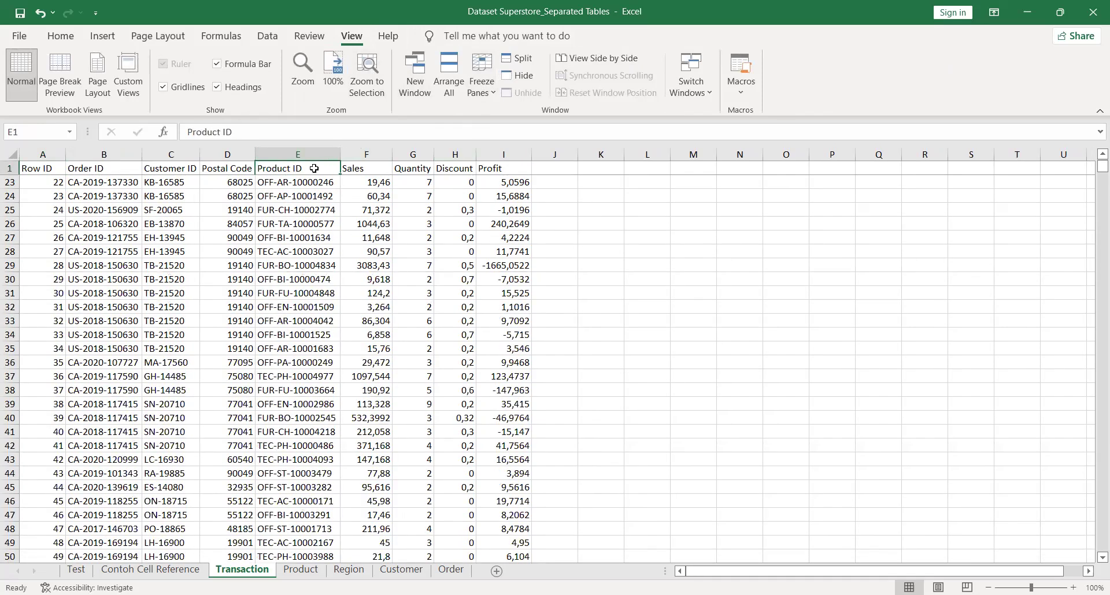
{"action": "left_click", "coordinate": [480, 87]}
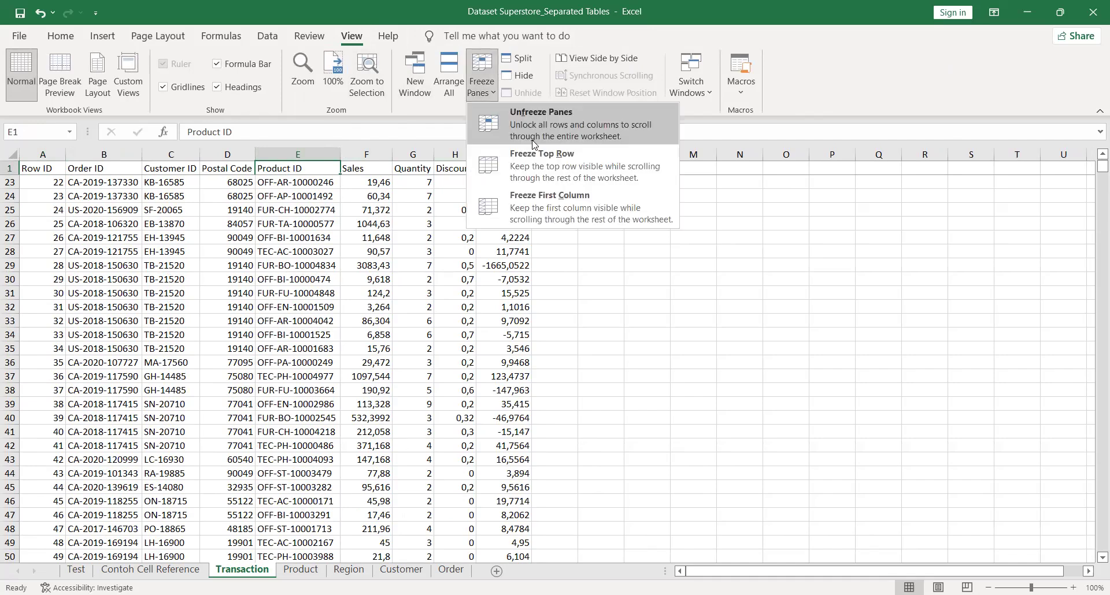
{"action": "left_click", "coordinate": [534, 142]}
{"action": "left_click", "coordinate": [299, 279]}
{"action": "scroll", "coordinate": [300, 283], "scroll_direction": "down", "scroll_amount": 14}
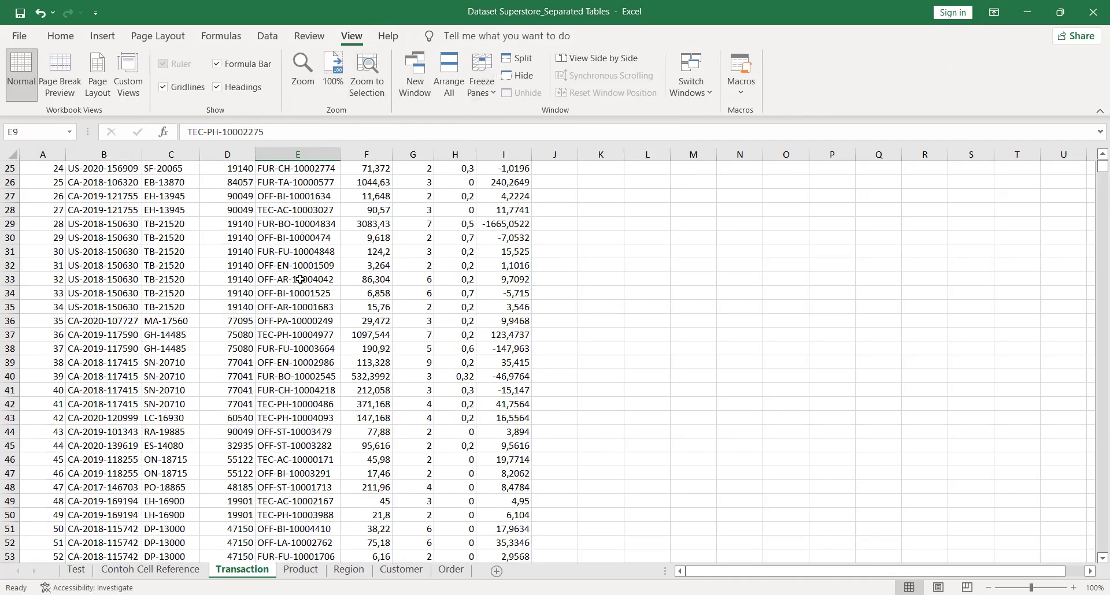
{"action": "scroll", "coordinate": [300, 312], "scroll_direction": "up", "scroll_amount": 3}
{"action": "scroll", "coordinate": [85, 305], "scroll_direction": "down", "scroll_amount": 2}
{"action": "scroll", "coordinate": [85, 304], "scroll_direction": "up", "scroll_amount": 5}
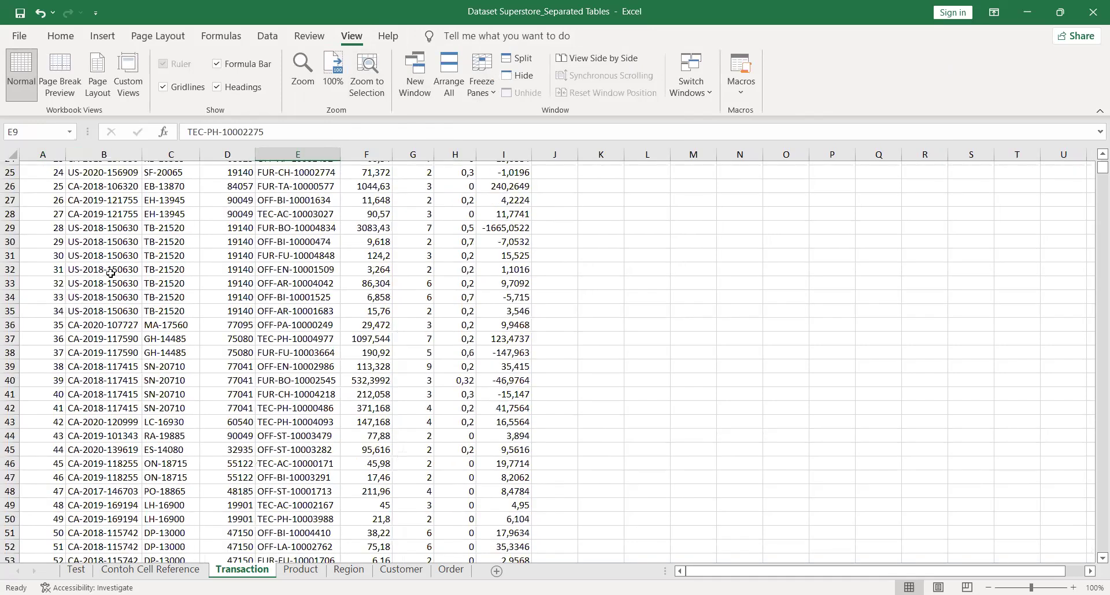
{"action": "scroll", "coordinate": [111, 274], "scroll_direction": "up", "scroll_amount": 8}
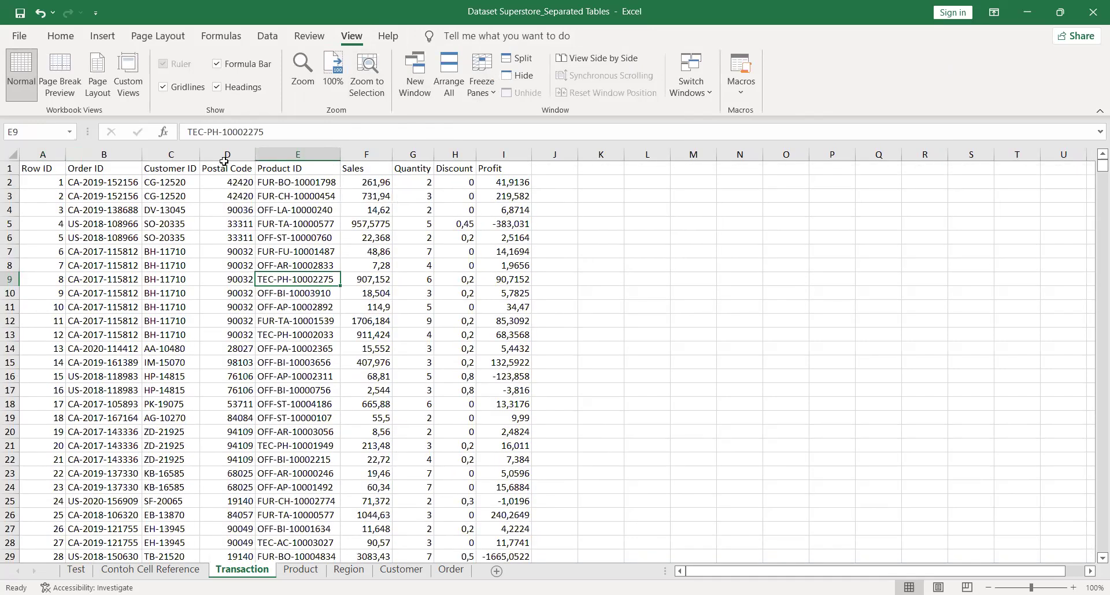
Freeze the top row of the Transaction sheet and check the headers down to about row 112
{"action": "left_click", "coordinate": [51, 168]}
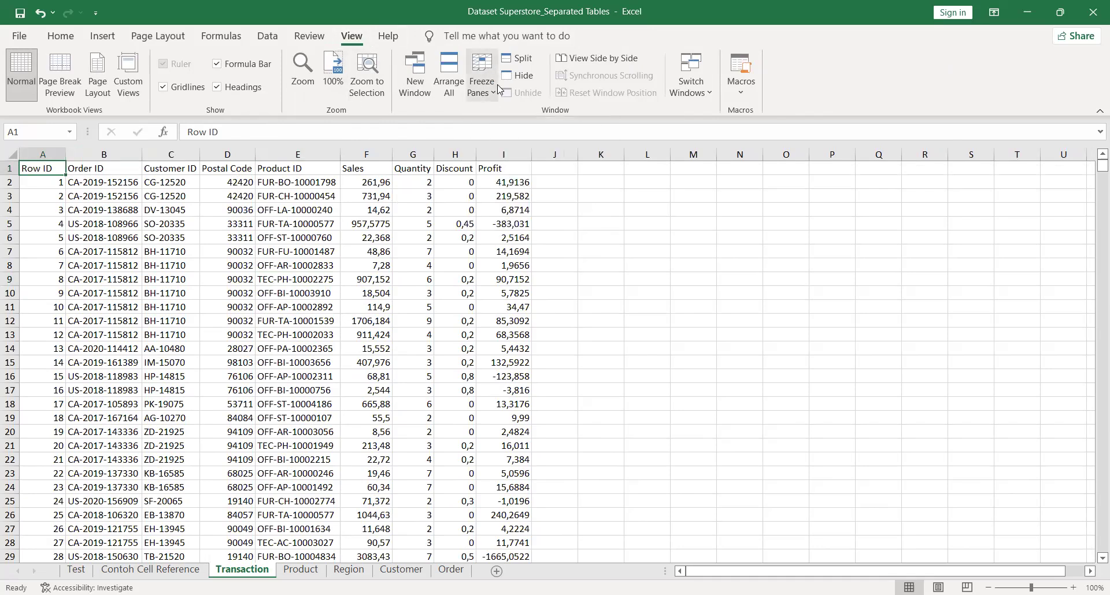
{"action": "left_click", "coordinate": [481, 76]}
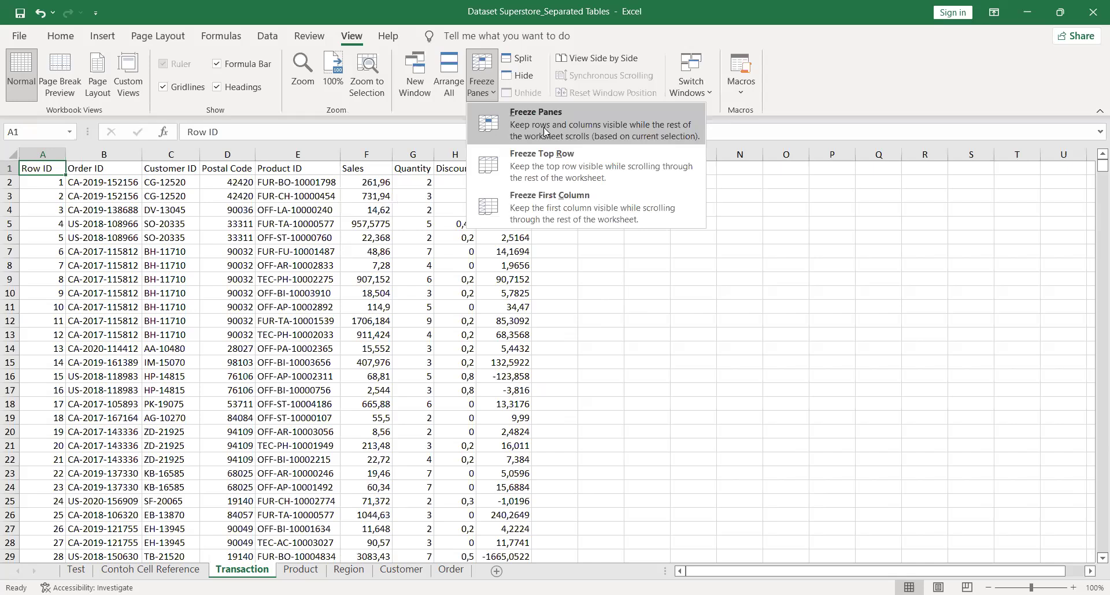
{"action": "left_click", "coordinate": [538, 163]}
{"action": "scroll", "coordinate": [312, 335], "scroll_direction": "down", "scroll_amount": 5}
{"action": "scroll", "coordinate": [312, 335], "scroll_direction": "down", "scroll_amount": 20}
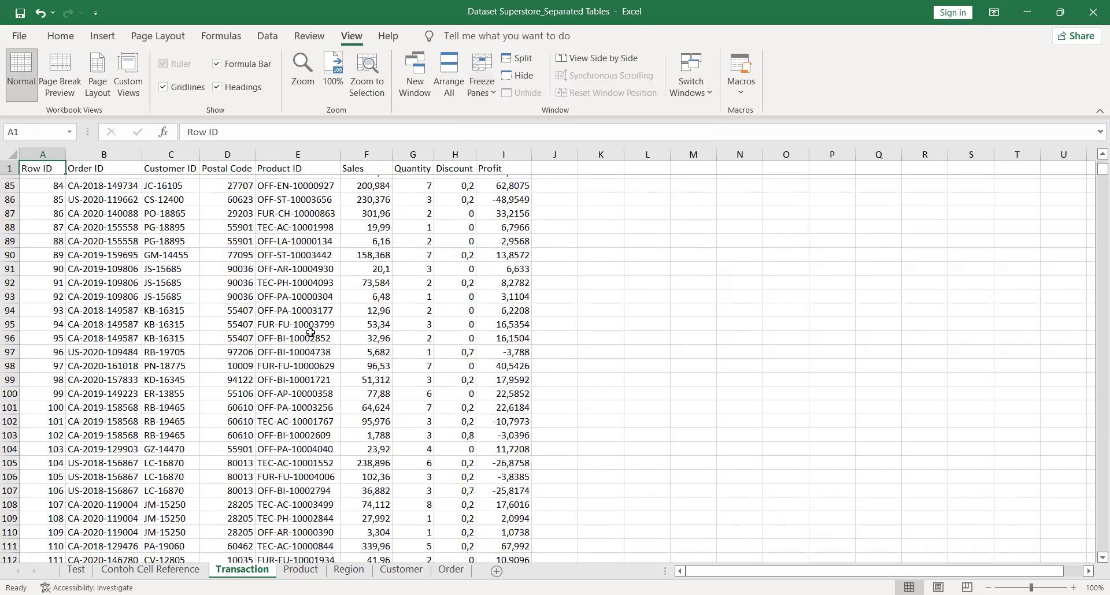
Compare Product ID and Customer ID cells with the frozen headers while going through the records to about row 202
{"action": "left_click", "coordinate": [205, 167]}
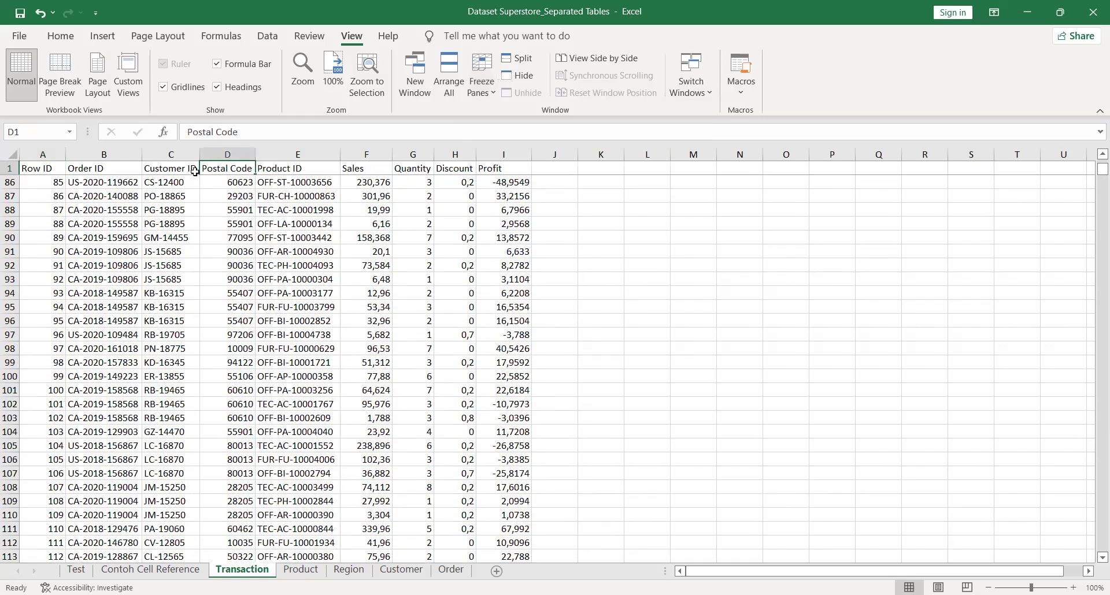
{"action": "scroll", "coordinate": [240, 303], "scroll_direction": "down", "scroll_amount": 5}
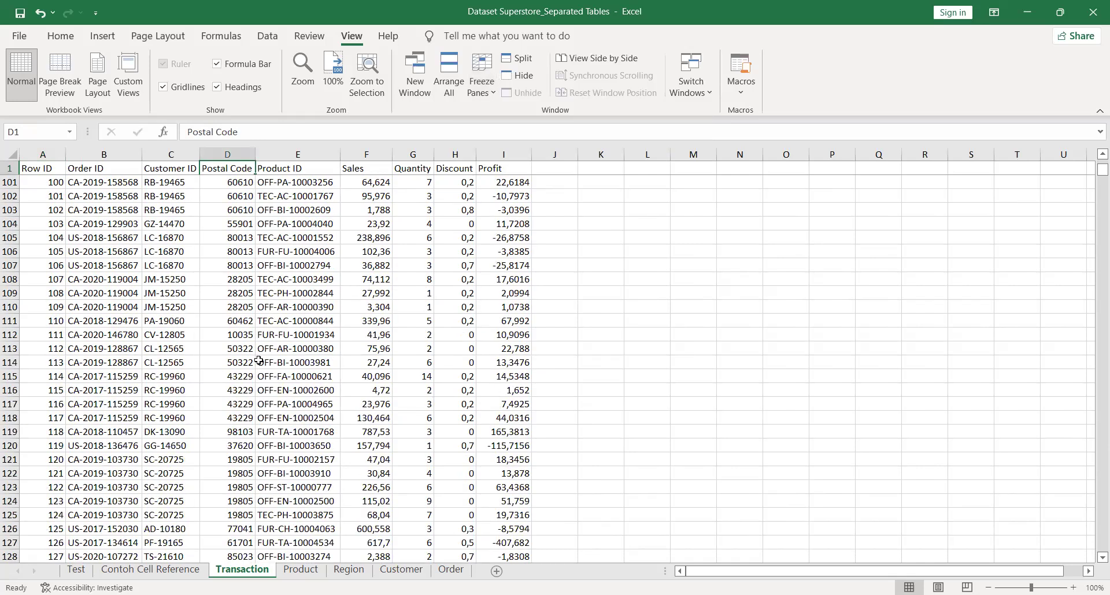
{"action": "scroll", "coordinate": [259, 360], "scroll_direction": "down", "scroll_amount": 6}
{"action": "scroll", "coordinate": [259, 359], "scroll_direction": "down", "scroll_amount": 12}
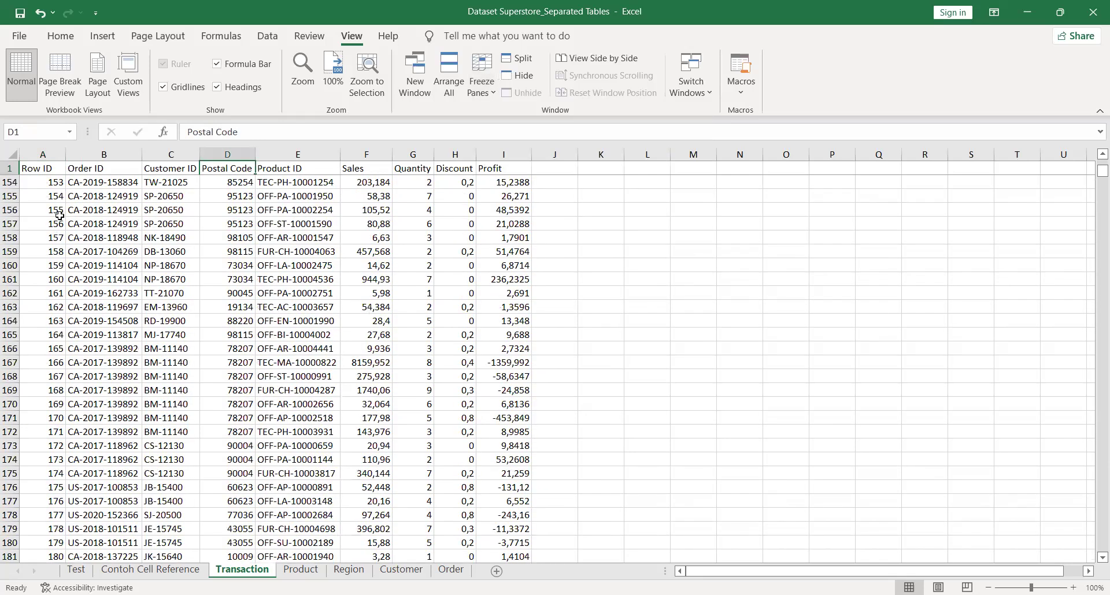
{"action": "left_click", "coordinate": [303, 259]}
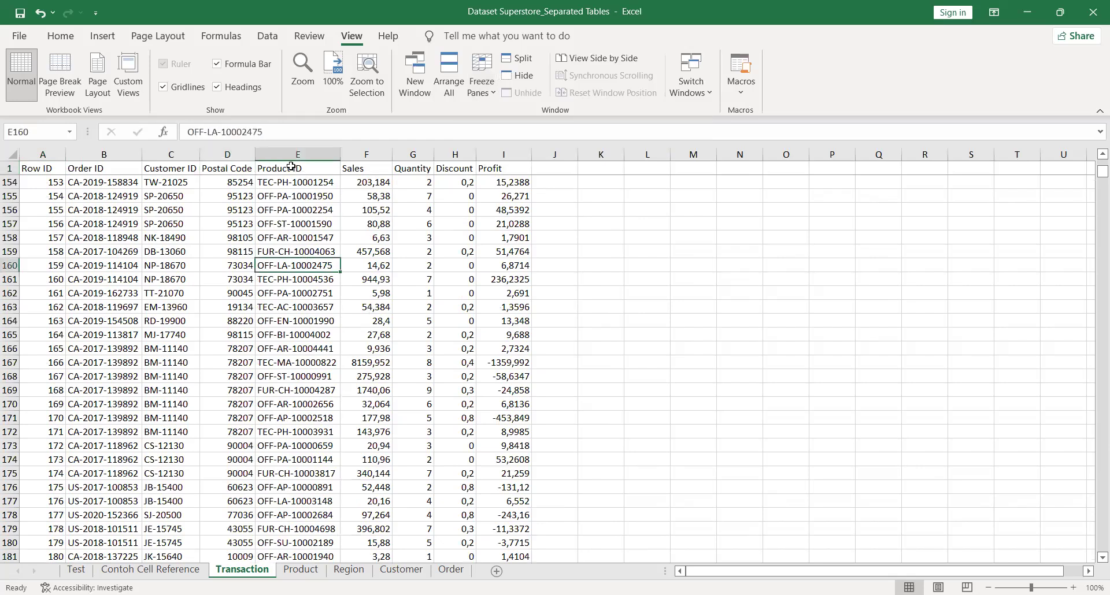
{"action": "left_click", "coordinate": [191, 246]}
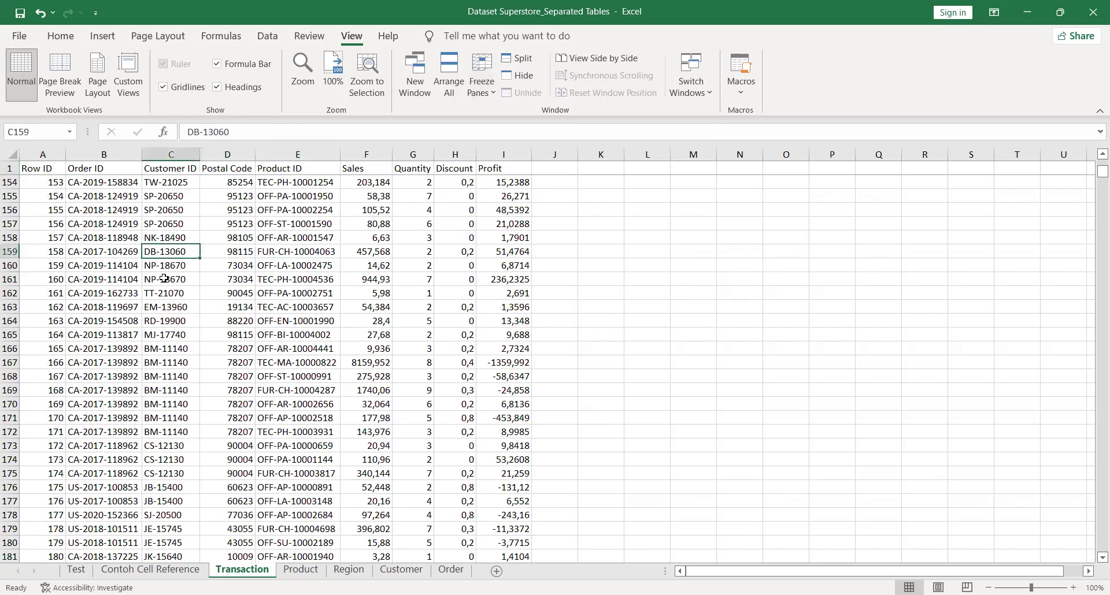
{"action": "left_click", "coordinate": [186, 377]}
{"action": "scroll", "coordinate": [186, 376], "scroll_direction": "down", "scroll_amount": 7}
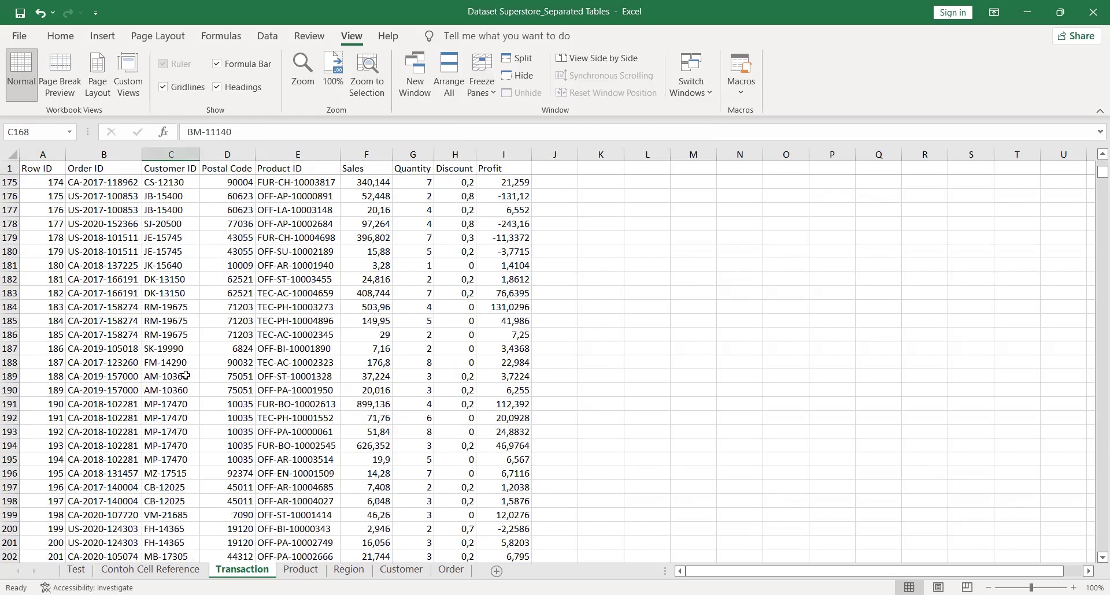
Go to the end of the Sales data and enter the label "Rata-rata" in E9997
{"action": "left_click", "coordinate": [368, 309]}
{"action": "key", "text": "ctrl+Down"}
{"action": "key", "text": "Down"}
{"action": "key", "text": "Down"}
{"action": "key", "text": "Left"}
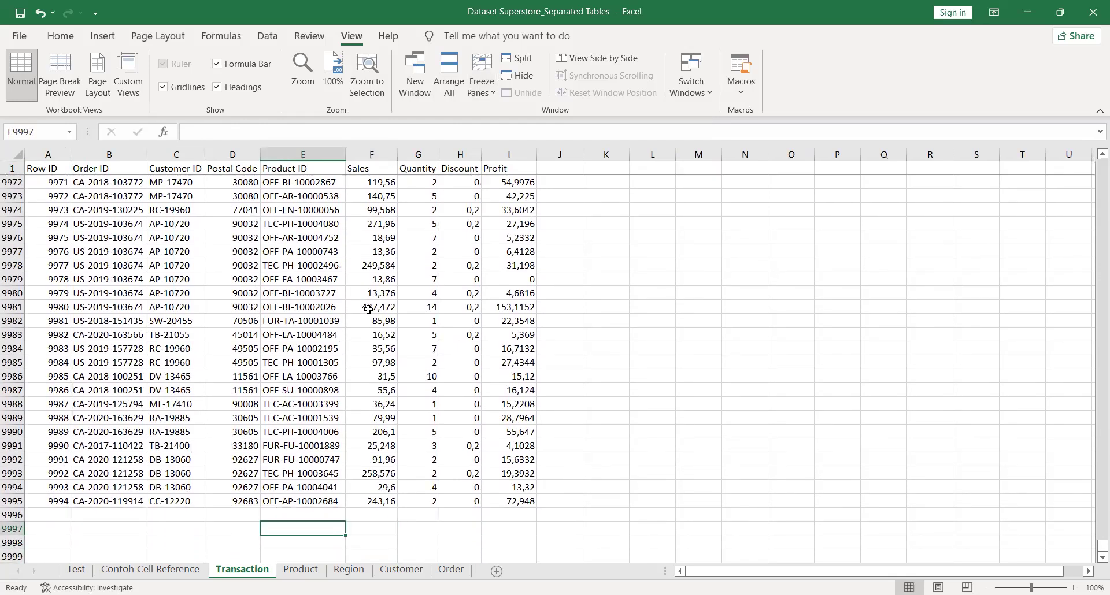
{"action": "type", "text": "Ave"}
{"action": "type", "text": "ata-rata"}
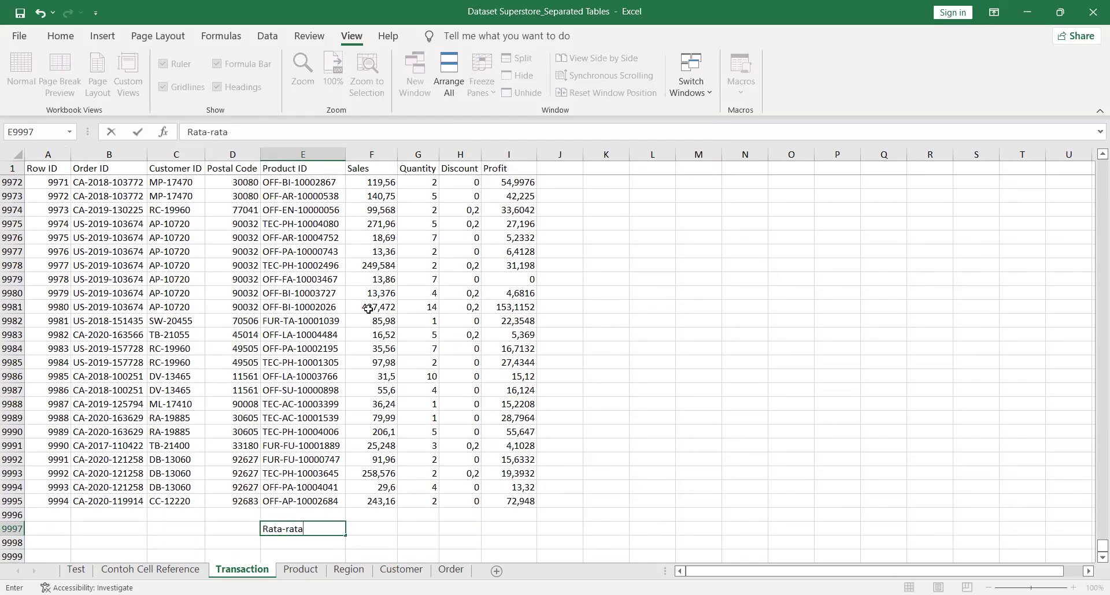
{"action": "key", "text": "Return"}
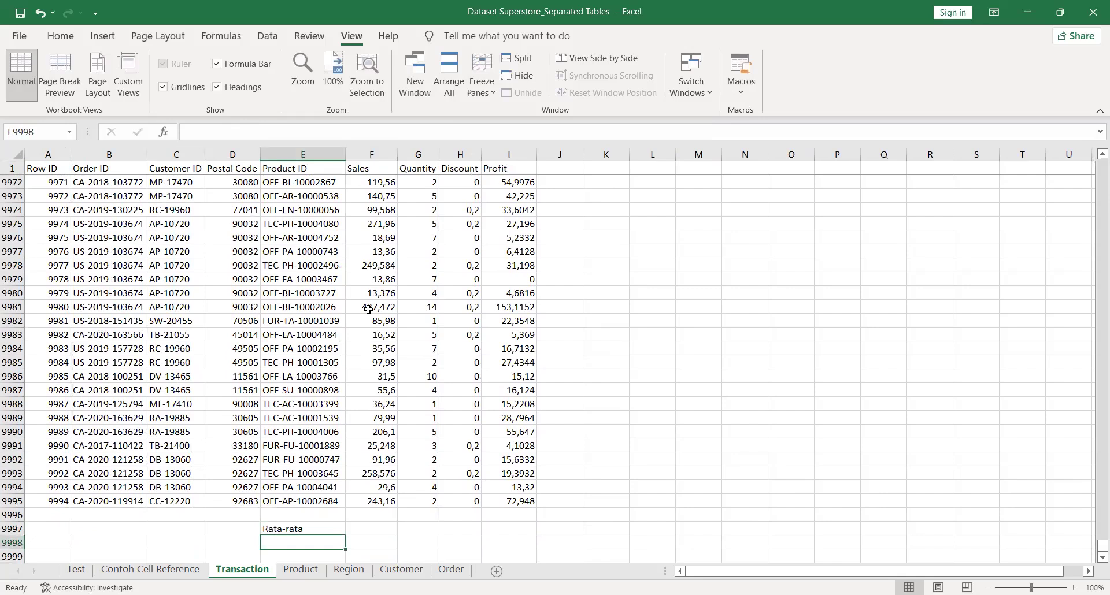
Enter the labels "Total", "Maksimum" and "Minimum" in cells E9998 to E10000
{"action": "type", "text": "Total"}
{"action": "key", "text": "Return"}
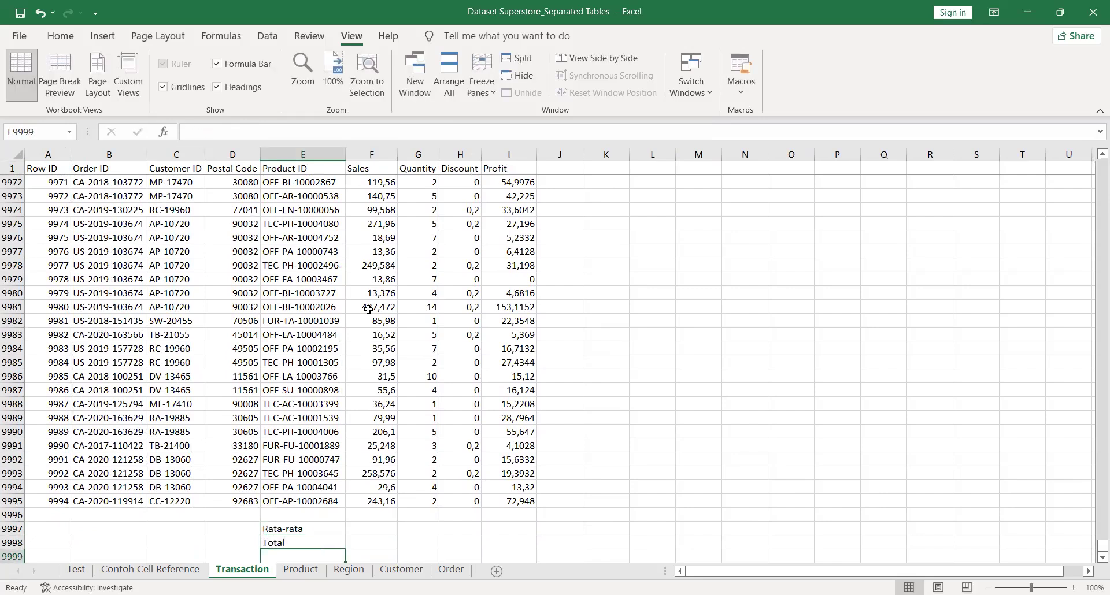
{"action": "type", "text": "Maksimum"}
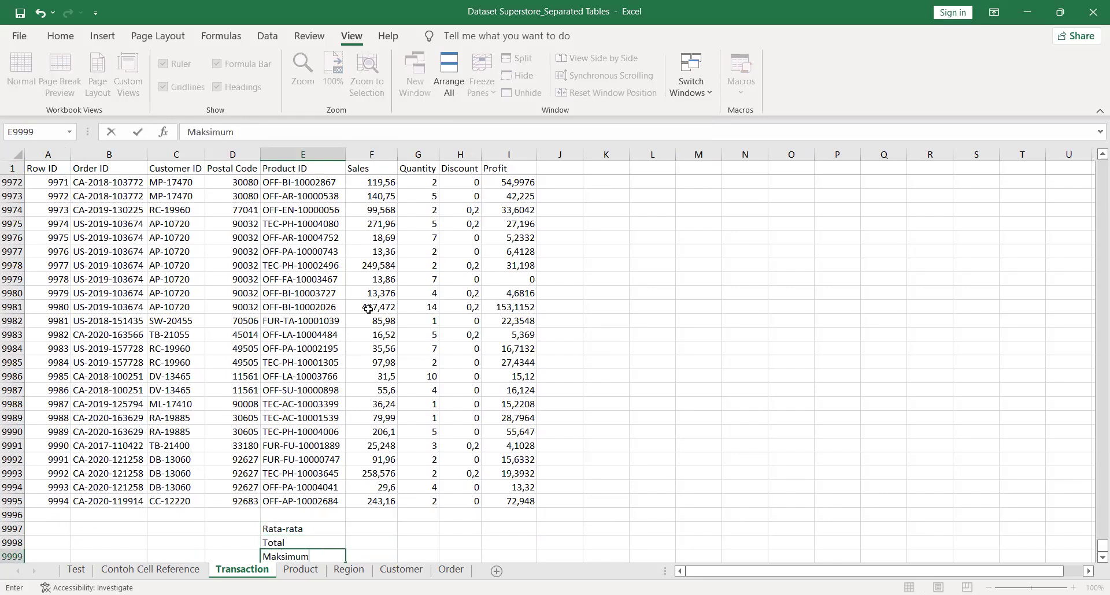
{"action": "key", "text": "Return"}
{"action": "type", "text": "Minimum"}
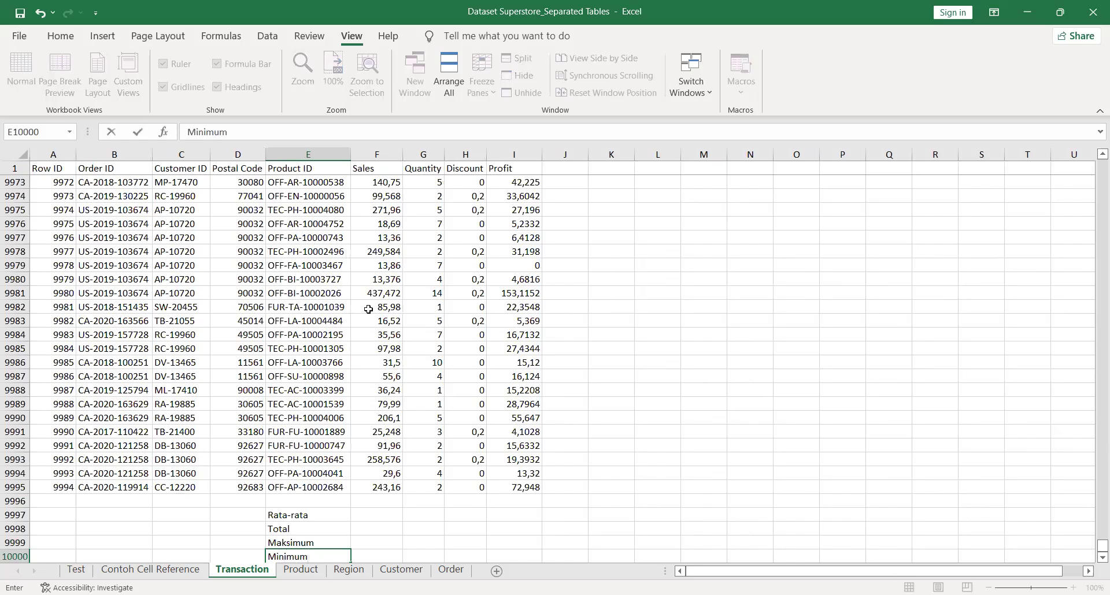
{"action": "key", "text": "Return"}
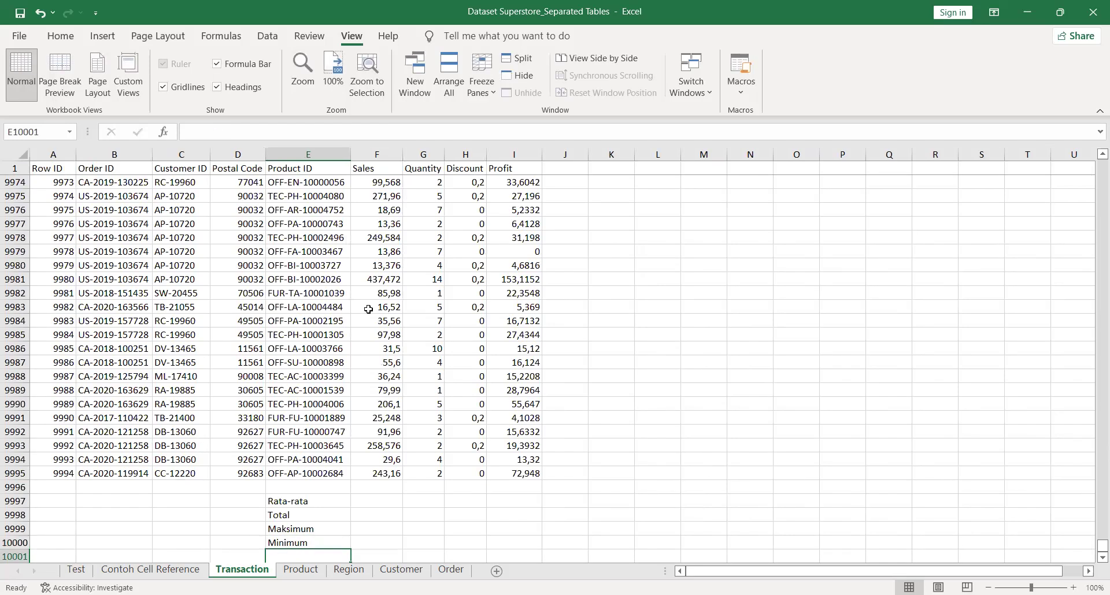
Start a formula in cell F9997, in the Sales column beside the "Rata-rata" label
{"action": "key", "text": "Right"}
{"action": "key", "text": "Up"}
{"action": "key", "text": "Up"}
{"action": "key", "text": "Up"}
{"action": "key", "text": "Up"}
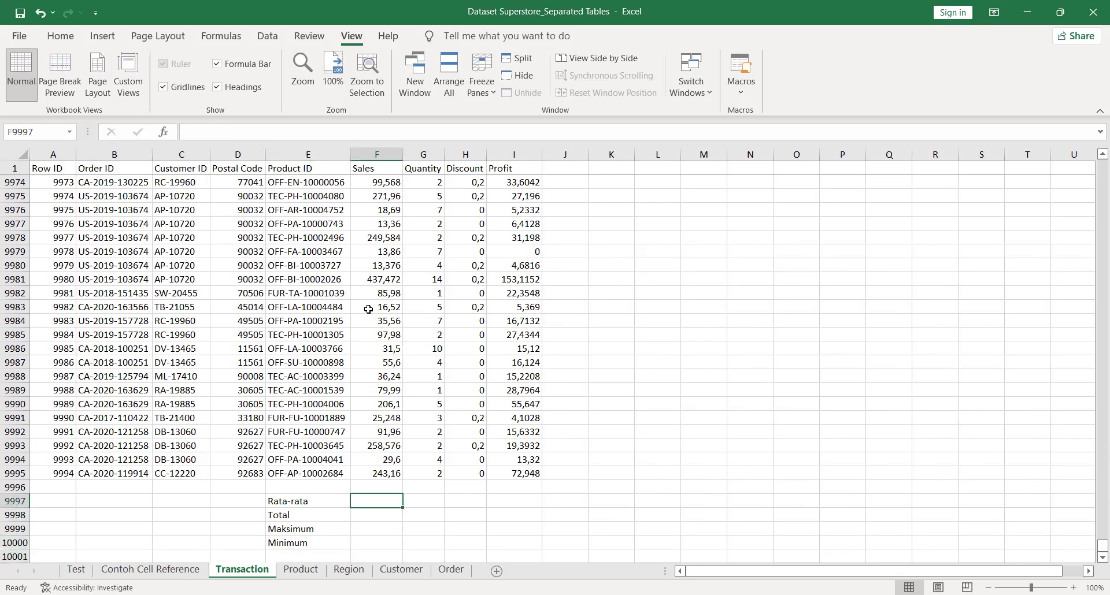
{"action": "type", "text": "="}
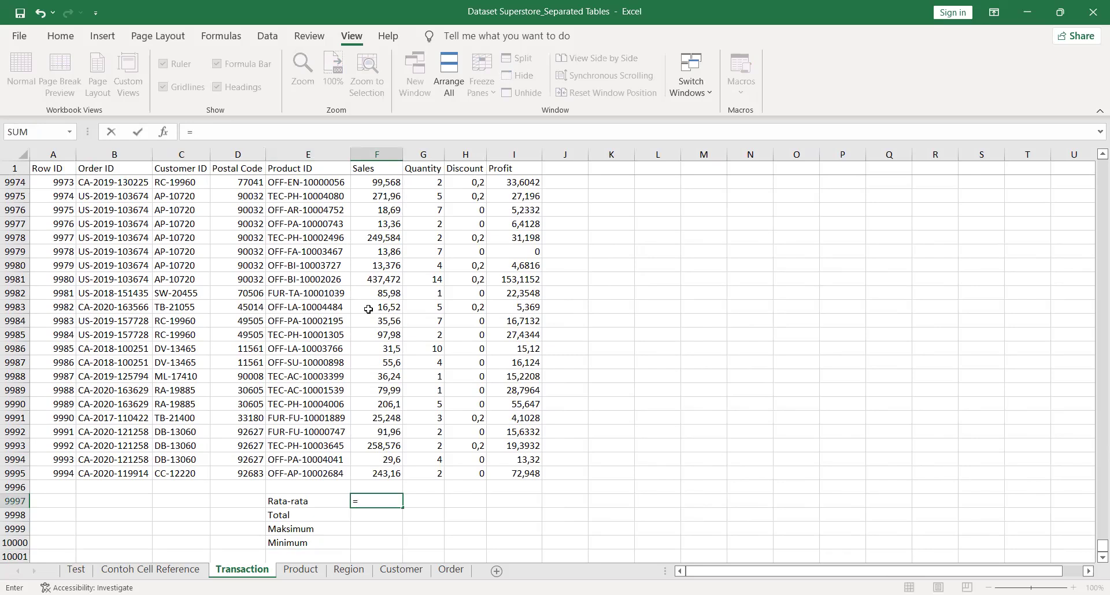
{"action": "type", "text": "Ave"}
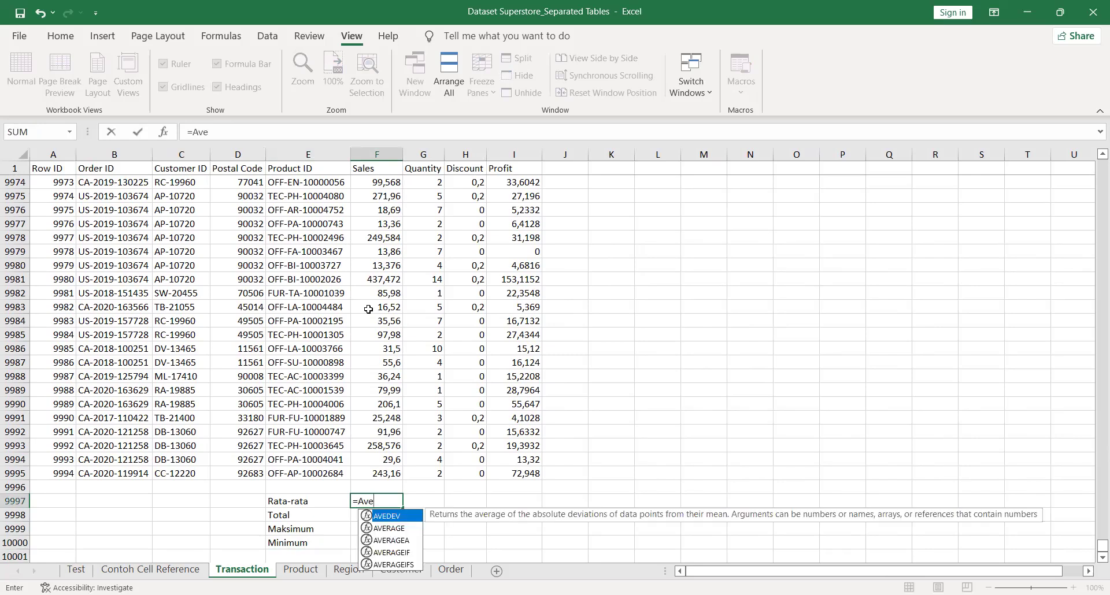
{"action": "key", "text": "BackSpace"}
{"action": "key", "text": "BackSpace"}
{"action": "key", "text": "BackSpace"}
{"action": "type", "text": "aver"}
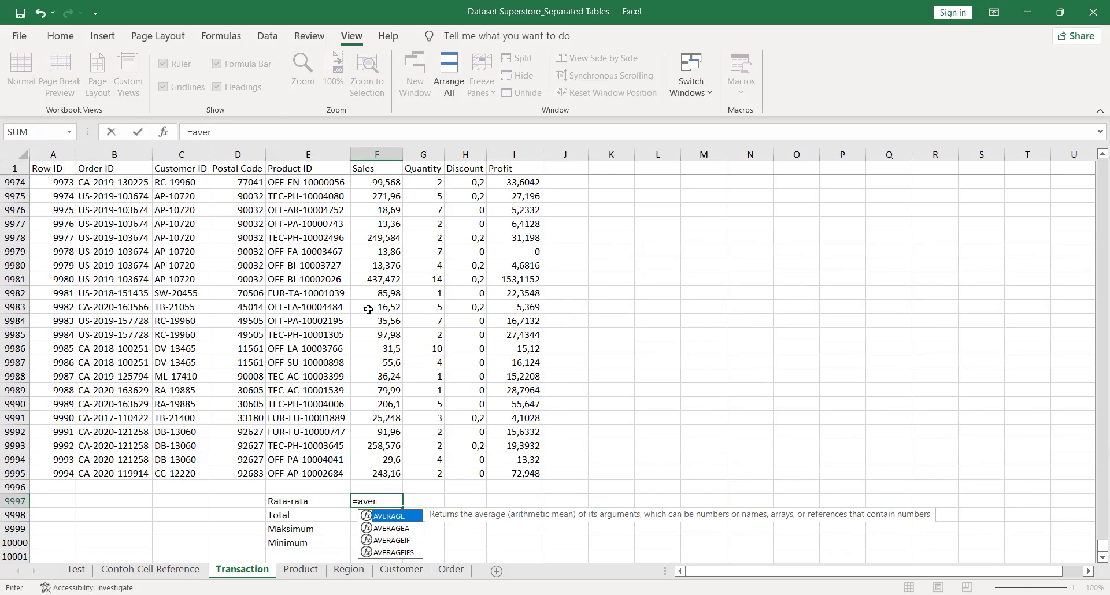
{"action": "key", "text": "Tab"}
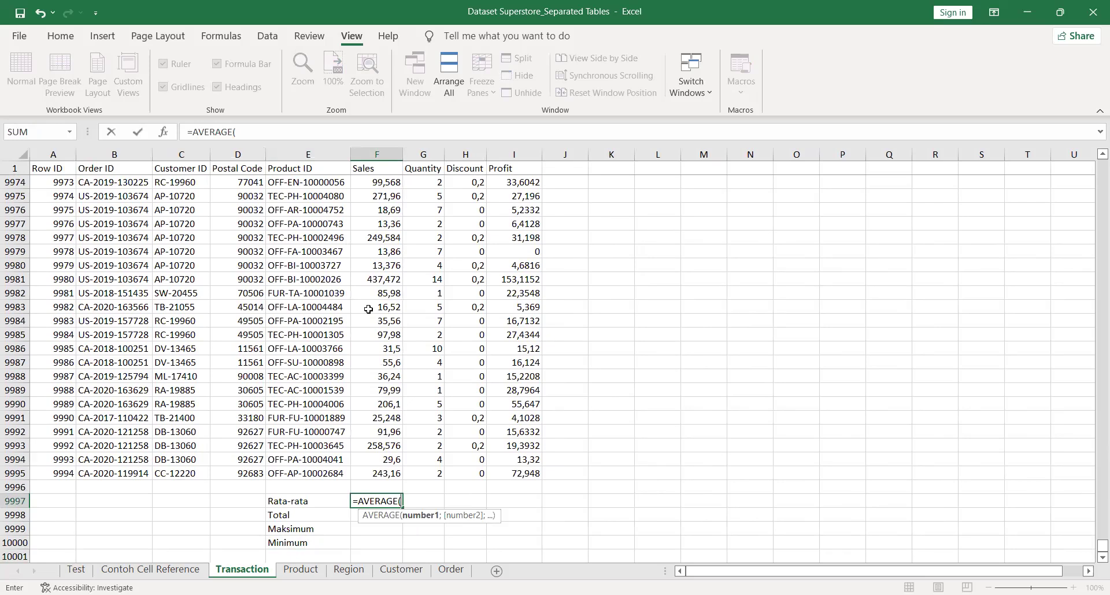
{"action": "key", "text": "BackSpace"}
{"action": "key", "text": "BackSpace"}
{"action": "key", "text": "BackSpace"}
{"action": "key", "text": "BackSpace"}
{"action": "key", "text": "BackSpace"}
{"action": "key", "text": "BackSpace"}
{"action": "key", "text": "BackSpace"}
{"action": "key", "text": "BackSpace"}
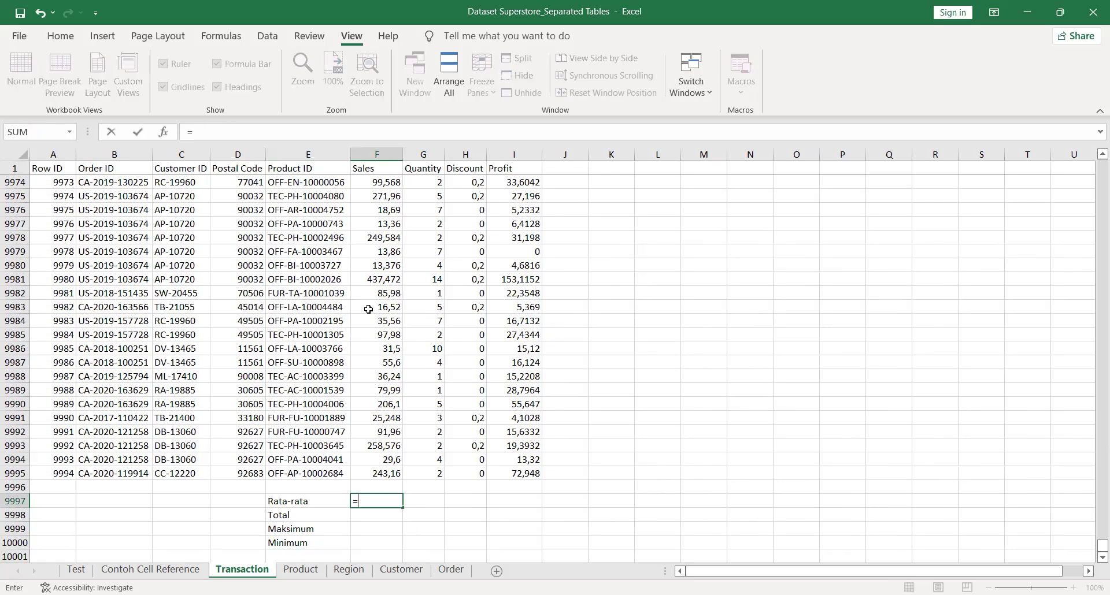
Add the AVERAGE function to the formula and begin its range at the first Sales value, F2
{"action": "type", "text": "average"}
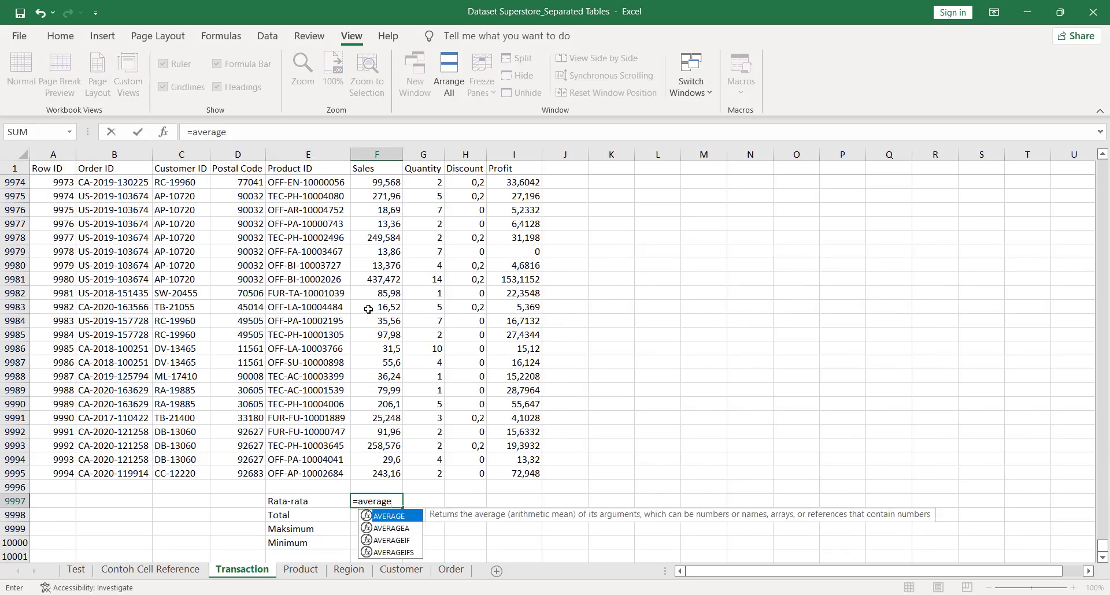
{"action": "type", "text": "("}
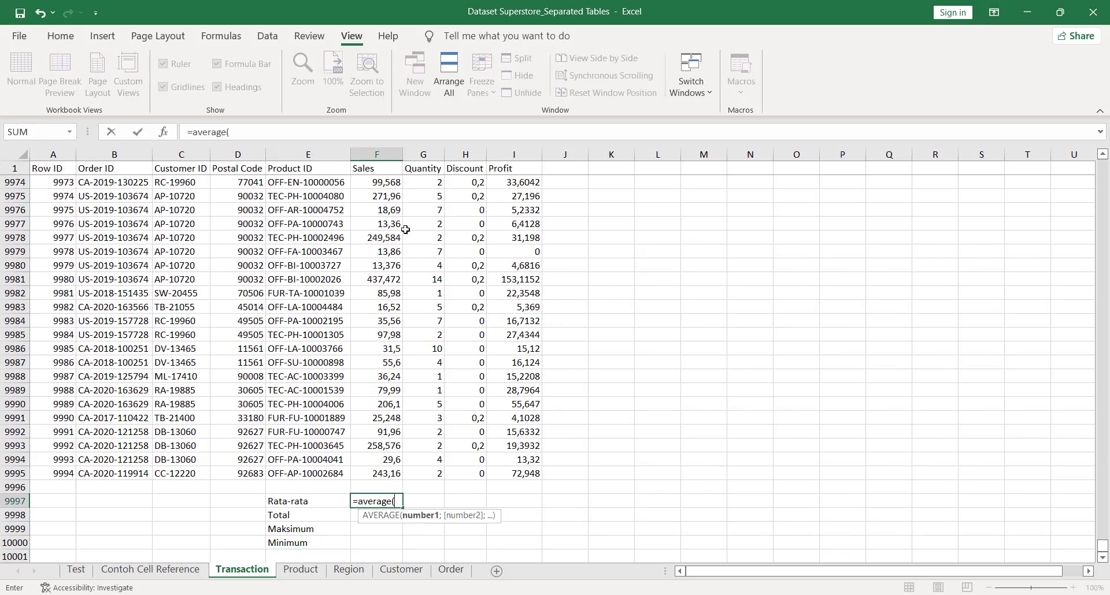
{"action": "left_click", "coordinate": [381, 166]}
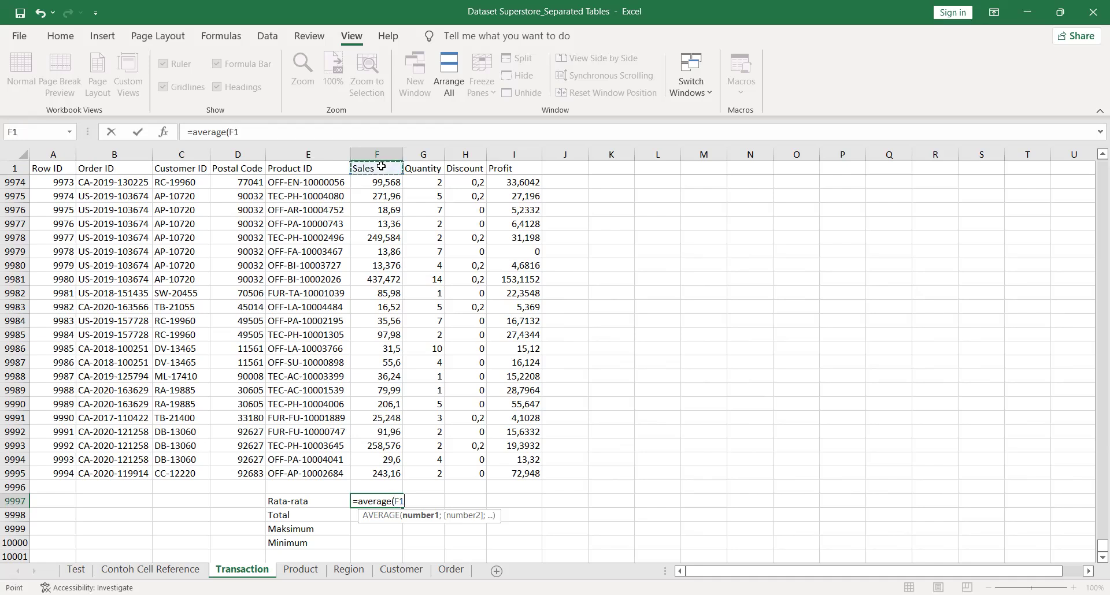
{"action": "key", "text": "Down"}
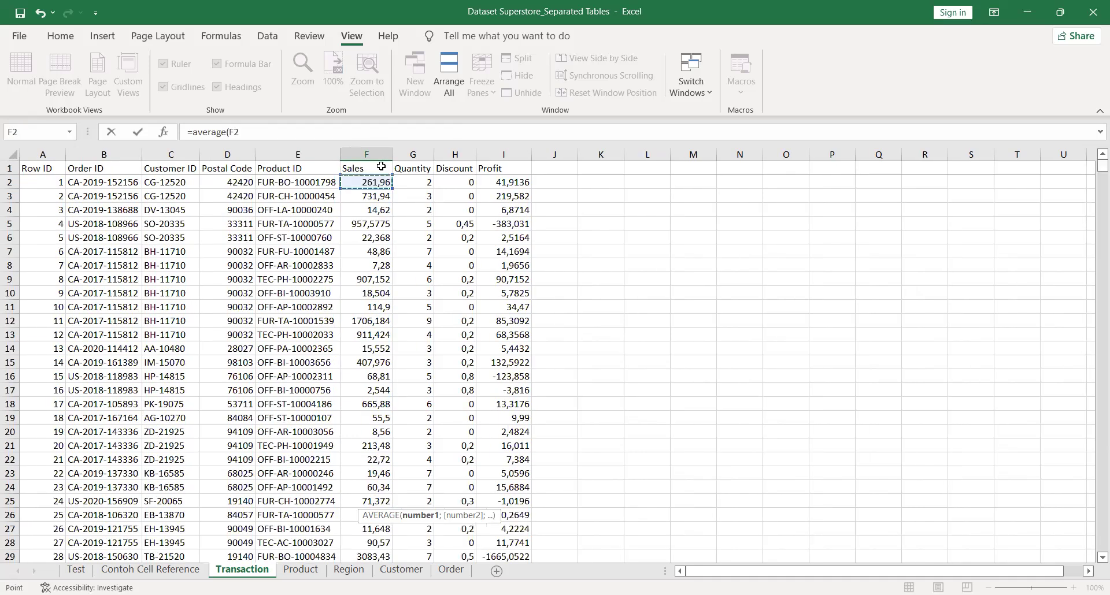
Extend the AVERAGE range row by row down the Sales column from F2 to F215
{"action": "key", "text": "shift+Down"}
{"action": "key", "text": "shift+Down"}
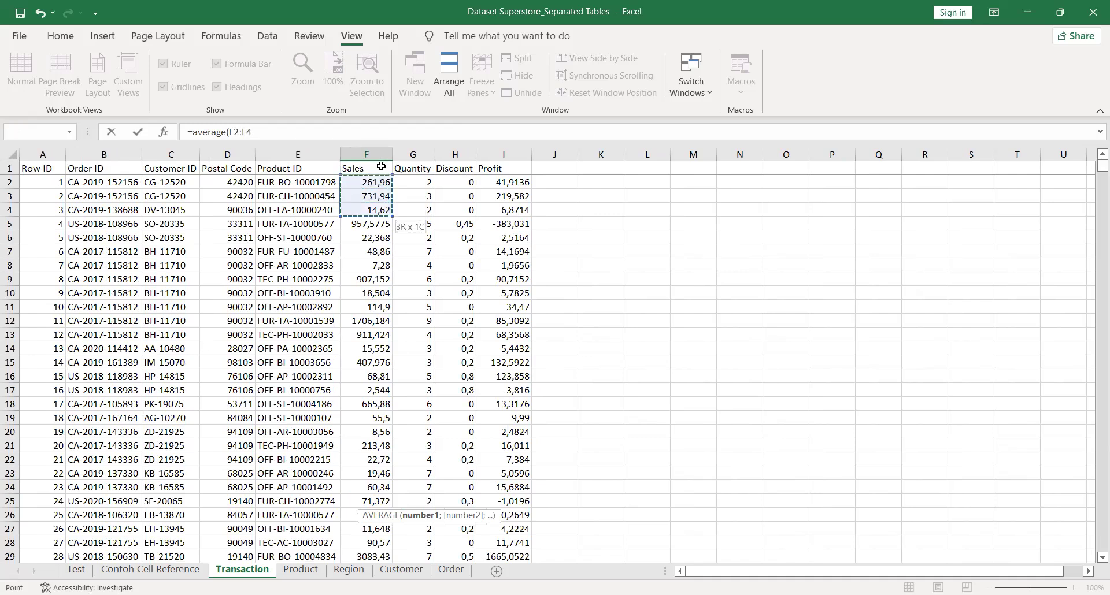
{"action": "key", "text": "shift+Down"}
{"action": "key", "text": "shift+Down"}
{"action": "key", "text": "shift+Down"}
{"action": "key", "text": "shift+Down"}
{"action": "key", "text": "shift+Down"}
{"action": "key", "text": "shift+Down"}
{"action": "key", "text": "shift+Down"}
{"action": "key", "text": "shift+Down"}
{"action": "key", "text": "shift+Down"}
{"action": "key", "text": "shift+Down"}
{"action": "key", "text": "shift+Down"}
{"action": "key", "text": "shift+Down"}
{"action": "key", "text": "shift+Down"}
{"action": "key", "text": "shift+Down"}
{"action": "key", "text": "shift+Down"}
{"action": "key", "text": "shift+Down"}
{"action": "key", "text": "shift+Down"}
{"action": "key", "text": "shift+Down"}
{"action": "key", "text": "shift+Down"}
{"action": "key", "text": "shift+Down"}
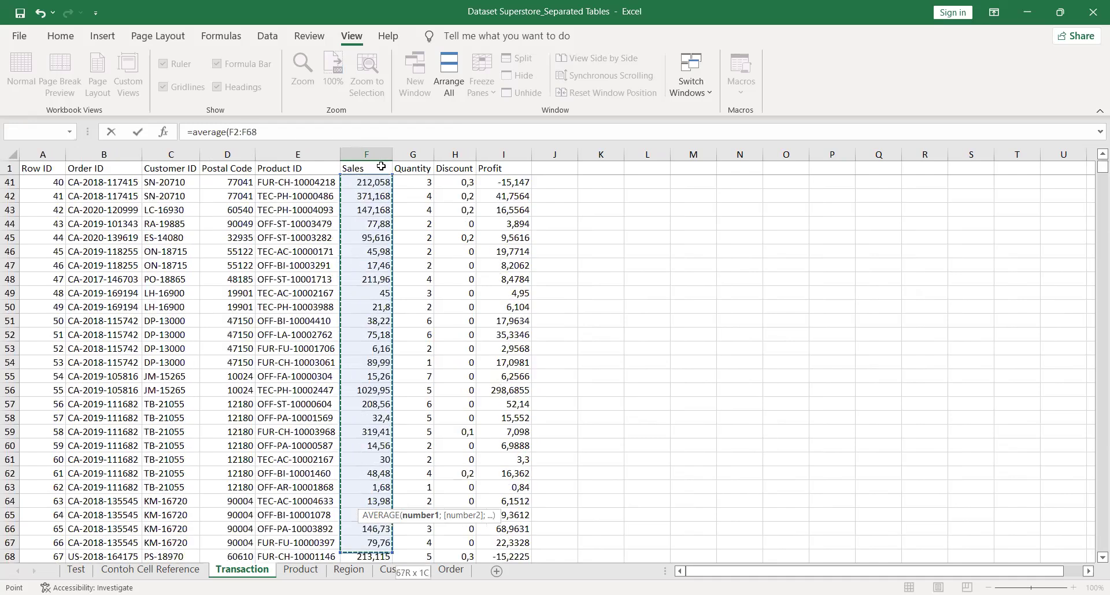
{"action": "key", "text": "shift+Down"}
{"action": "key", "text": "shift+Down"}
{"action": "key", "text": "shift+Down"}
{"action": "key", "text": "shift+Down"}
{"action": "key", "text": "shift+Down"}
{"action": "key", "text": "shift+Down"}
{"action": "key", "text": "shift+Down"}
{"action": "key", "text": "shift+Down"}
{"action": "key", "text": "shift+Down"}
{"action": "key", "text": "shift+Down"}
{"action": "key", "text": "shift+Down"}
{"action": "key", "text": "shift+Down"}
{"action": "key", "text": "shift+Down"}
{"action": "key", "text": "shift+Down"}
{"action": "key", "text": "shift+Down"}
{"action": "key", "text": "shift+Down"}
{"action": "key", "text": "shift+Down"}
{"action": "key", "text": "shift+Down"}
{"action": "key", "text": "shift+Down"}
{"action": "key", "text": "shift+Down"}
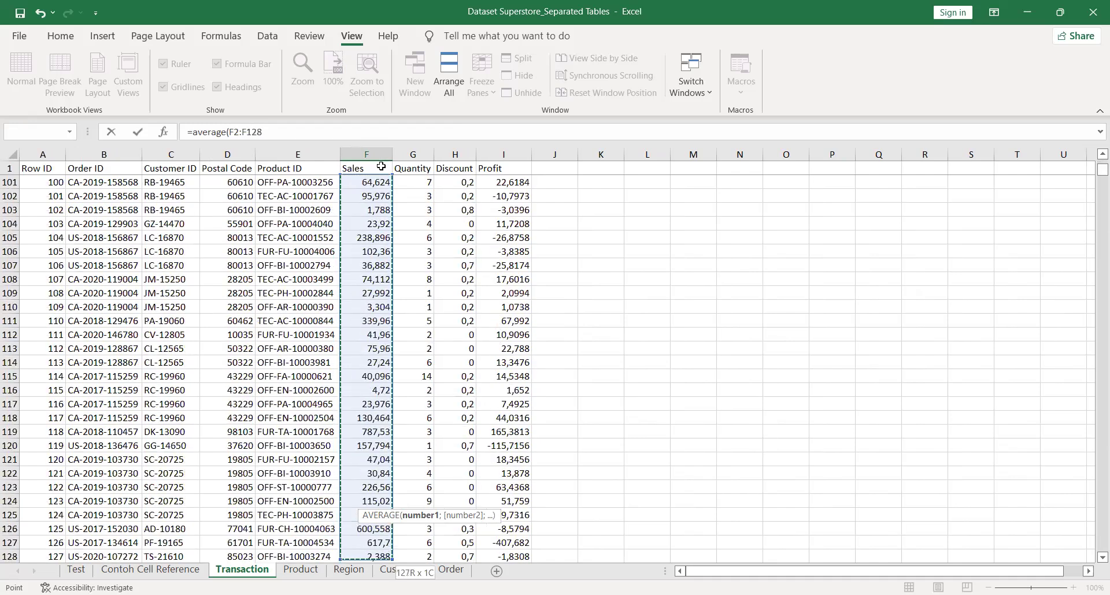
{"action": "key", "text": "shift+Down"}
{"action": "key", "text": "shift+Down"}
{"action": "key", "text": "shift+Down"}
{"action": "key", "text": "shift+Down"}
{"action": "key", "text": "shift+Down"}
{"action": "key", "text": "shift+Down"}
{"action": "key", "text": "shift+Down"}
{"action": "key", "text": "shift+Down"}
{"action": "key", "text": "shift+Down"}
{"action": "key", "text": "shift+Down"}
{"action": "key", "text": "shift+Down"}
{"action": "key", "text": "shift+Down"}
{"action": "key", "text": "shift+Down"}
{"action": "key", "text": "shift+Down"}
{"action": "key", "text": "shift+Down"}
{"action": "key", "text": "shift+Down"}
{"action": "key", "text": "shift+Down"}
{"action": "key", "text": "shift+Down"}
{"action": "key", "text": "shift+Down"}
{"action": "key", "text": "shift+Down"}
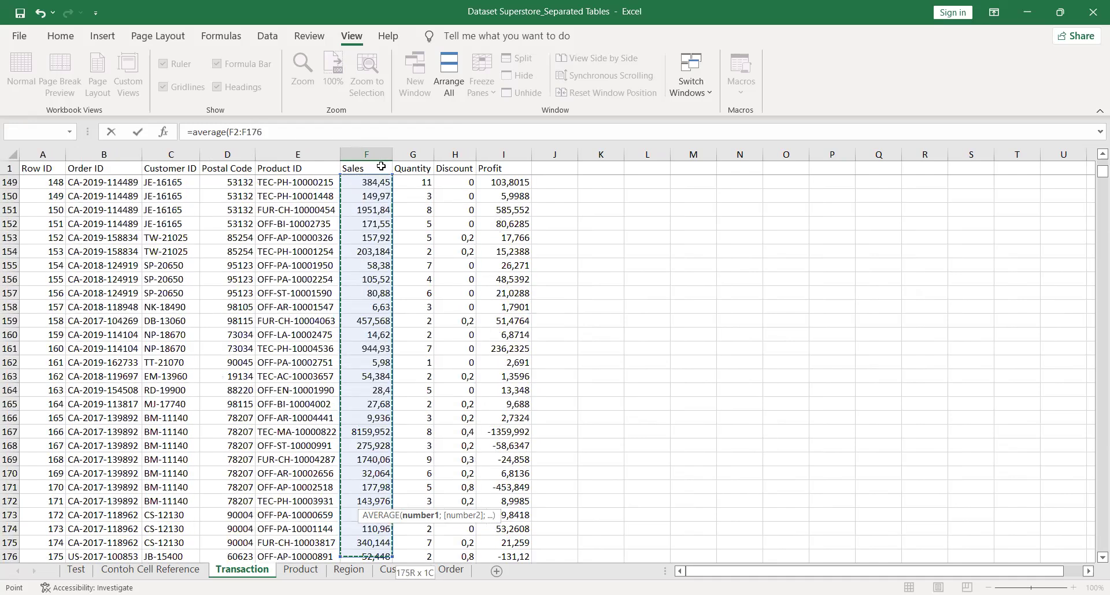
{"action": "key", "text": "shift+Down"}
{"action": "key", "text": "shift+Down"}
{"action": "key", "text": "shift+Down"}
{"action": "key", "text": "shift+Down"}
{"action": "key", "text": "shift+Down"}
{"action": "key", "text": "shift+Down"}
{"action": "key", "text": "shift+Down"}
{"action": "key", "text": "shift+Down"}
{"action": "key", "text": "shift+Down"}
{"action": "key", "text": "shift+Down"}
{"action": "key", "text": "shift+Down"}
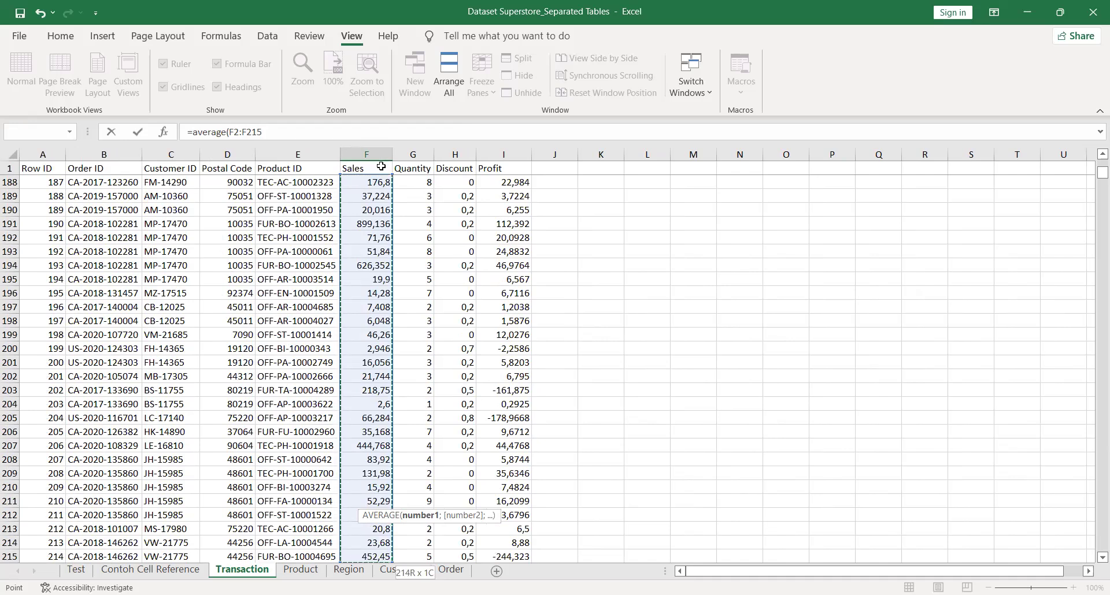
Make the AVERAGE range end at the last Sales record, F2:F9995, and enter the formula
{"action": "key", "text": "ctrl+shift+Down"}
{"action": "key", "text": "ctrl+shift+Down"}
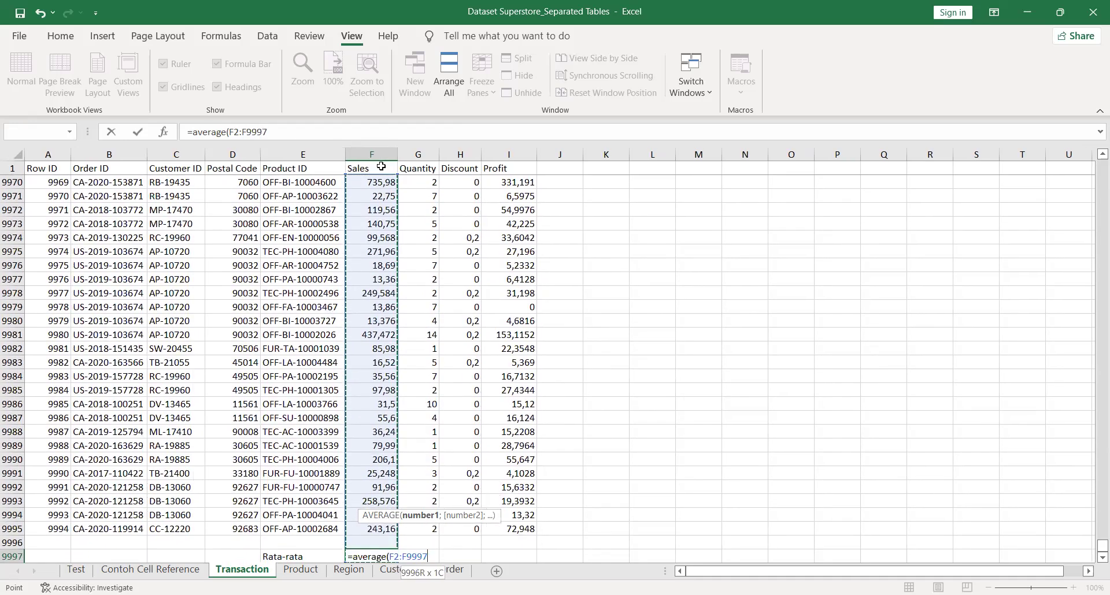
{"action": "key", "text": "ctrl+shift+Up"}
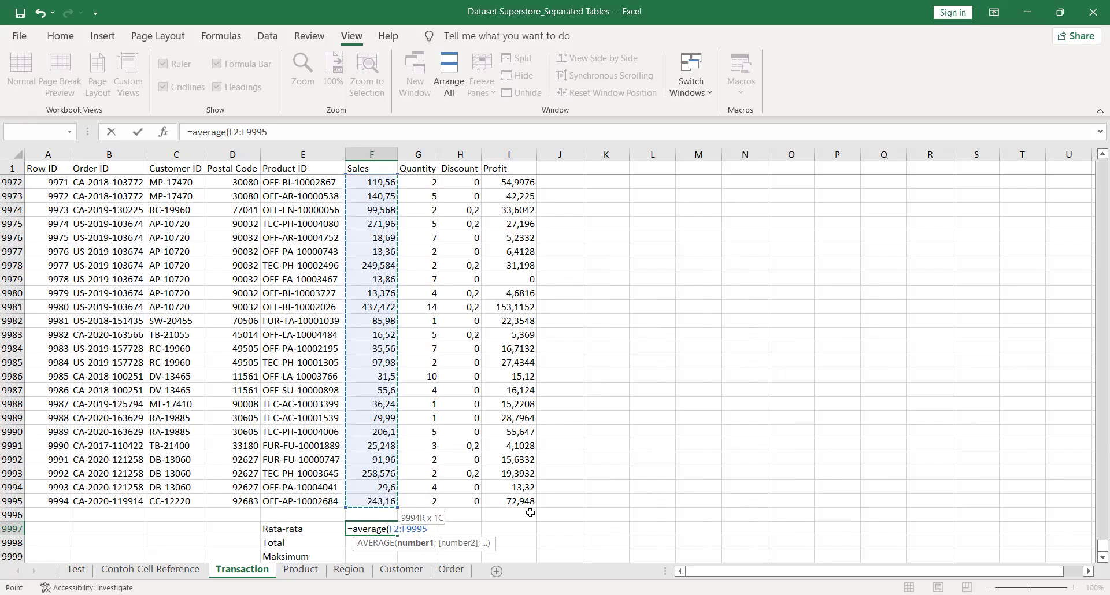
{"action": "key", "text": "Return"}
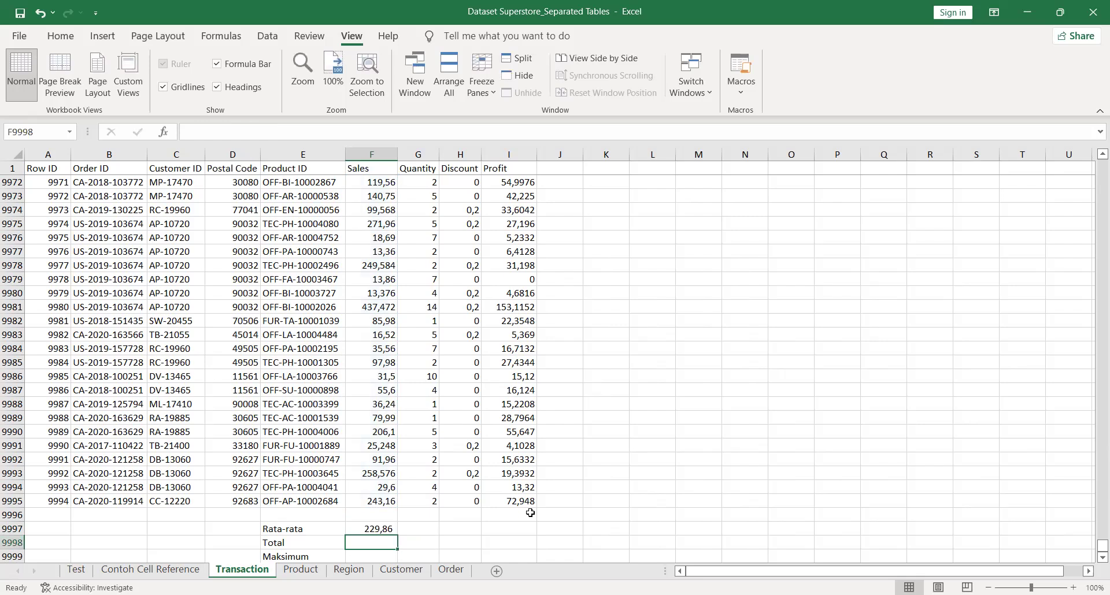
{"action": "key", "text": "Up"}
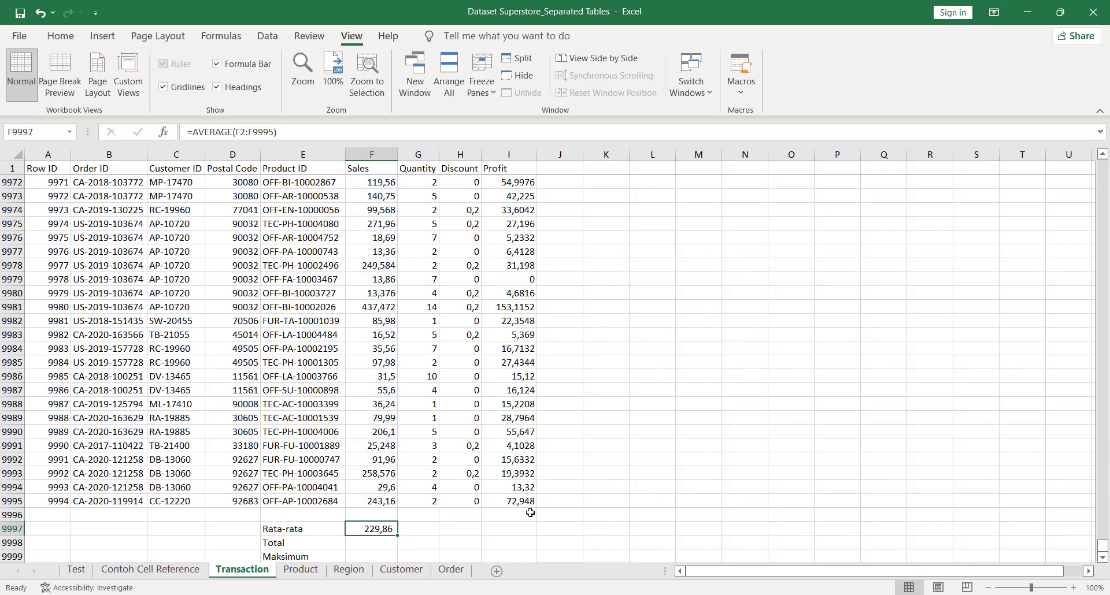
{"action": "key", "text": "Right"}
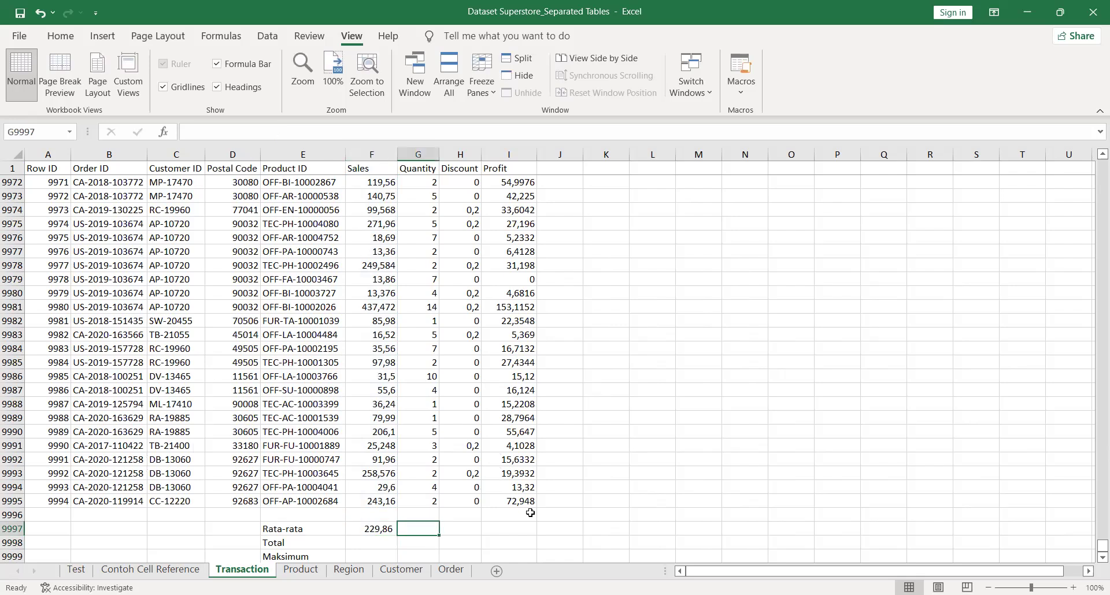
{"action": "type", "text": "=a"}
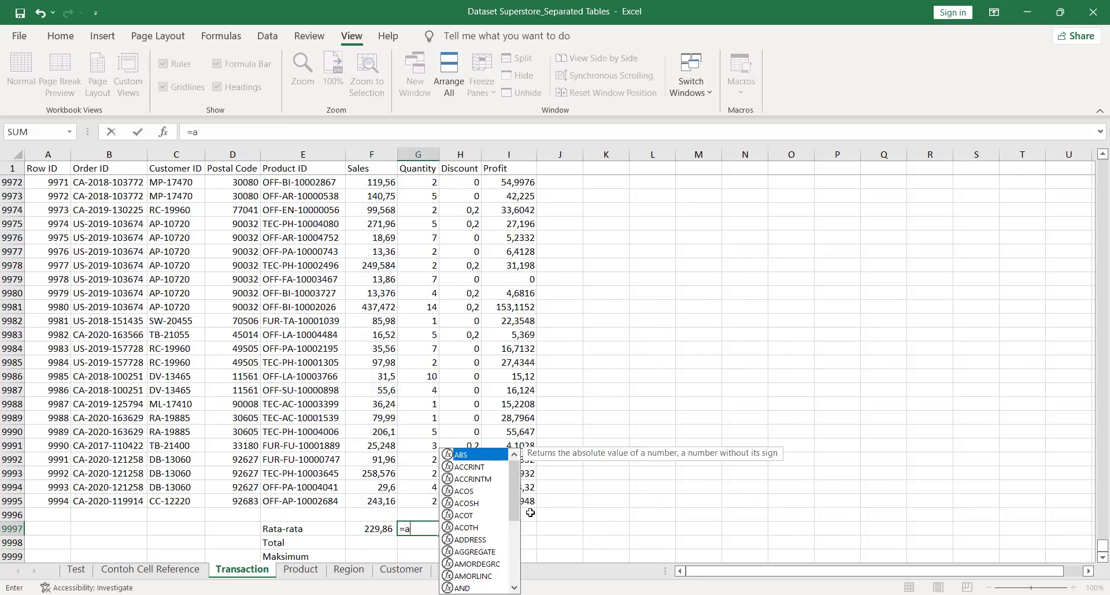
{"action": "type", "text": "vera"}
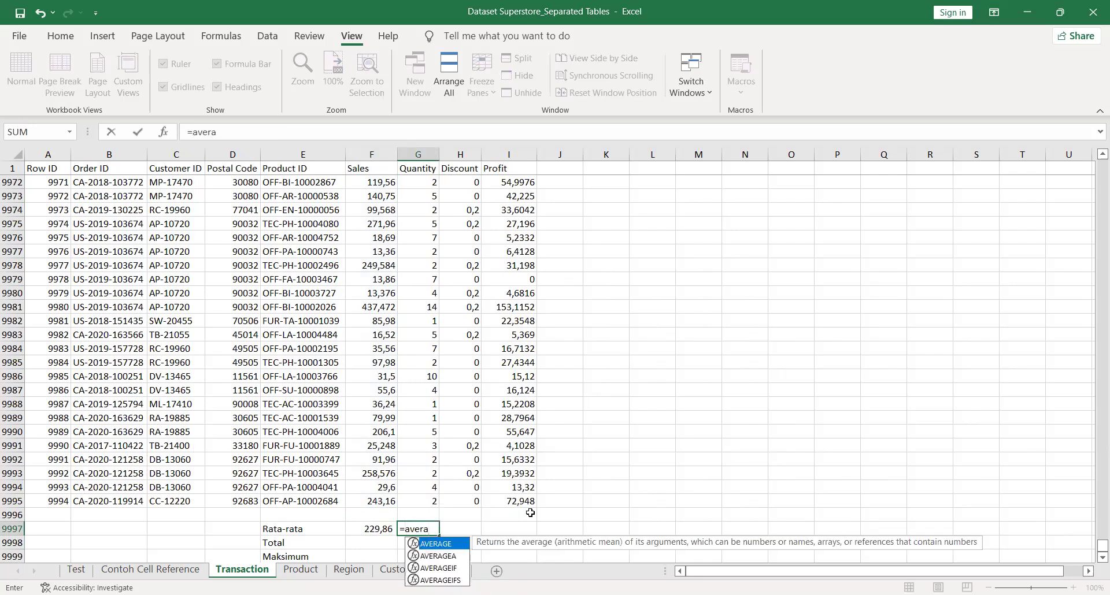
{"action": "key", "text": "Escape"}
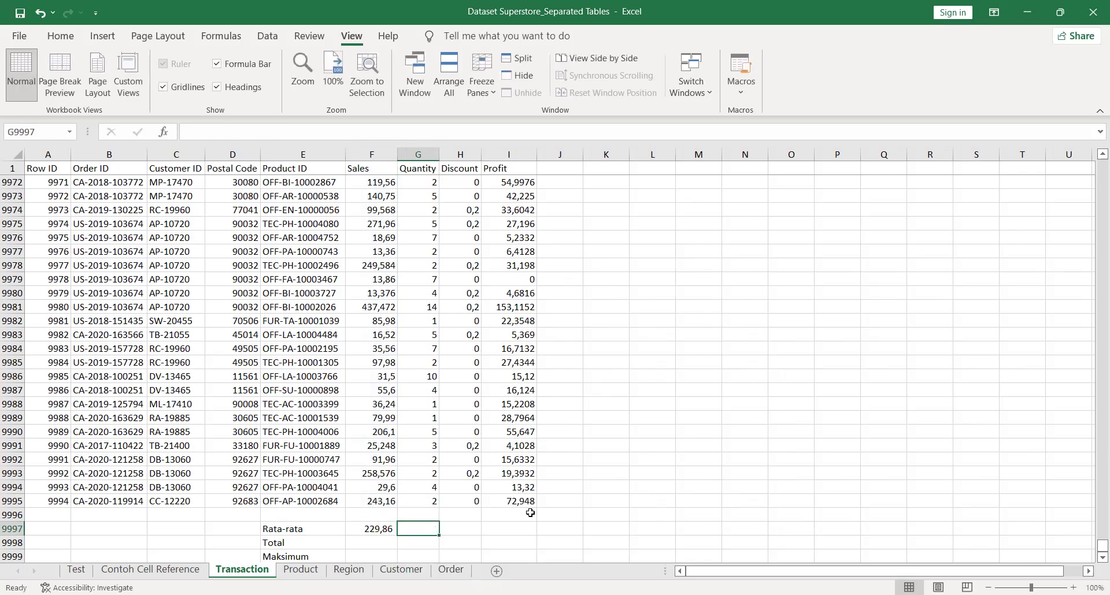
Copy the Sales average formula from F9997 to G9997:I9997 for Quantity, Discount and Profit, and check each cell's formula
{"action": "key", "text": "Left"}
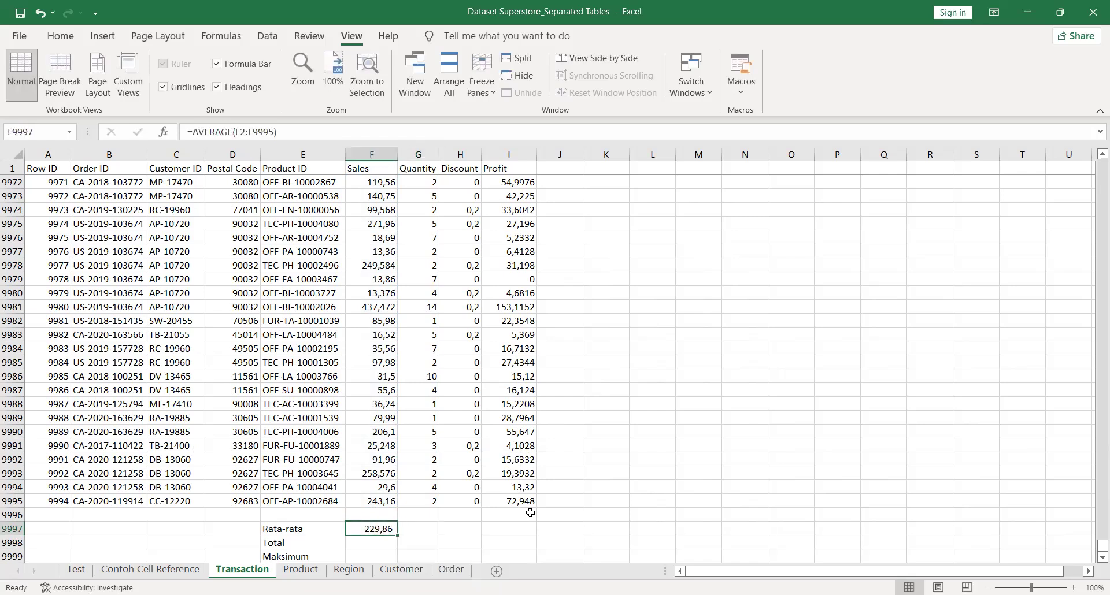
{"action": "key", "text": "Right"}
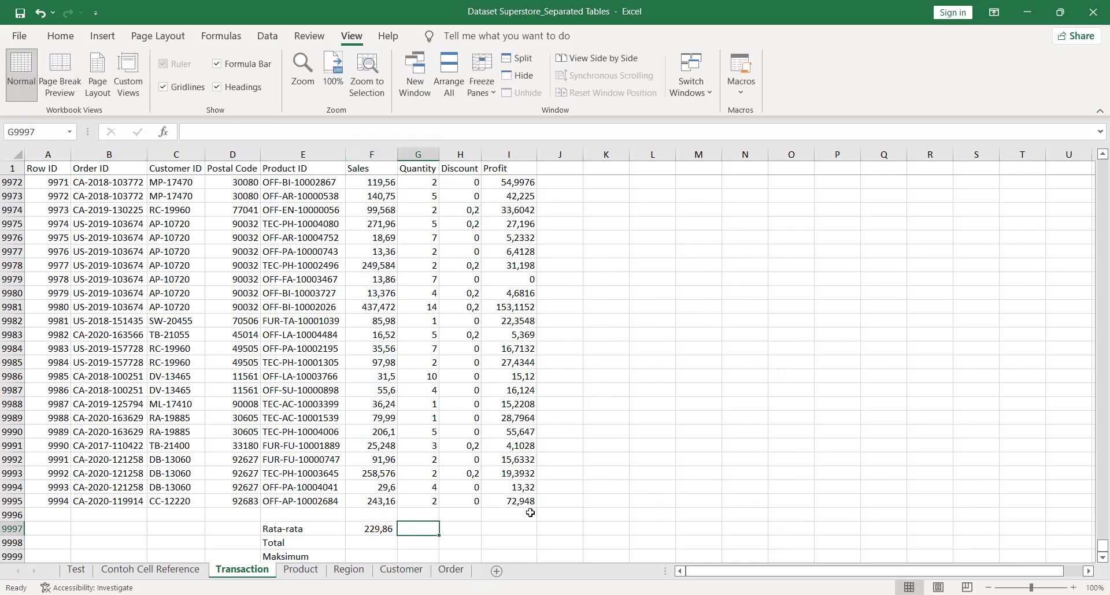
{"action": "key", "text": "Left"}
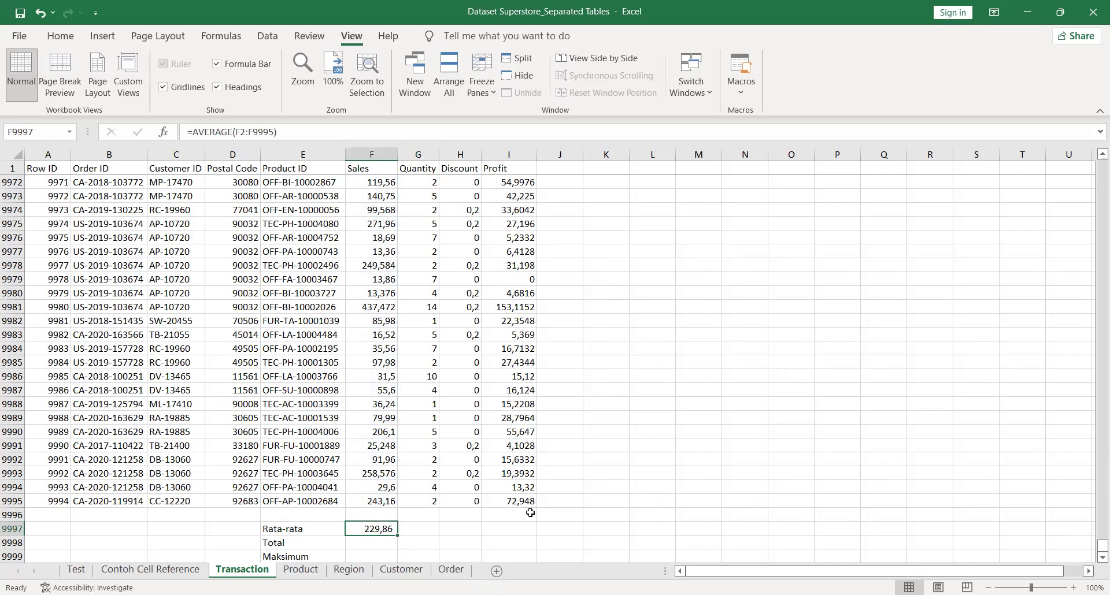
{"action": "key", "text": "Left"}
{"action": "key", "text": "Right"}
{"action": "key", "text": "ctrl+c"}
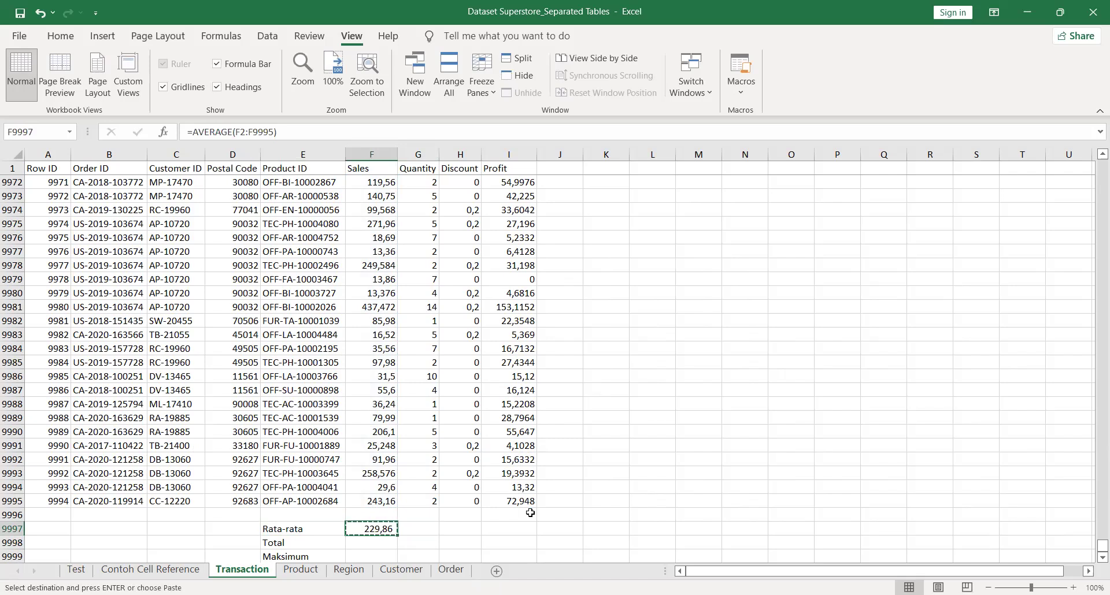
{"action": "key", "text": "Right"}
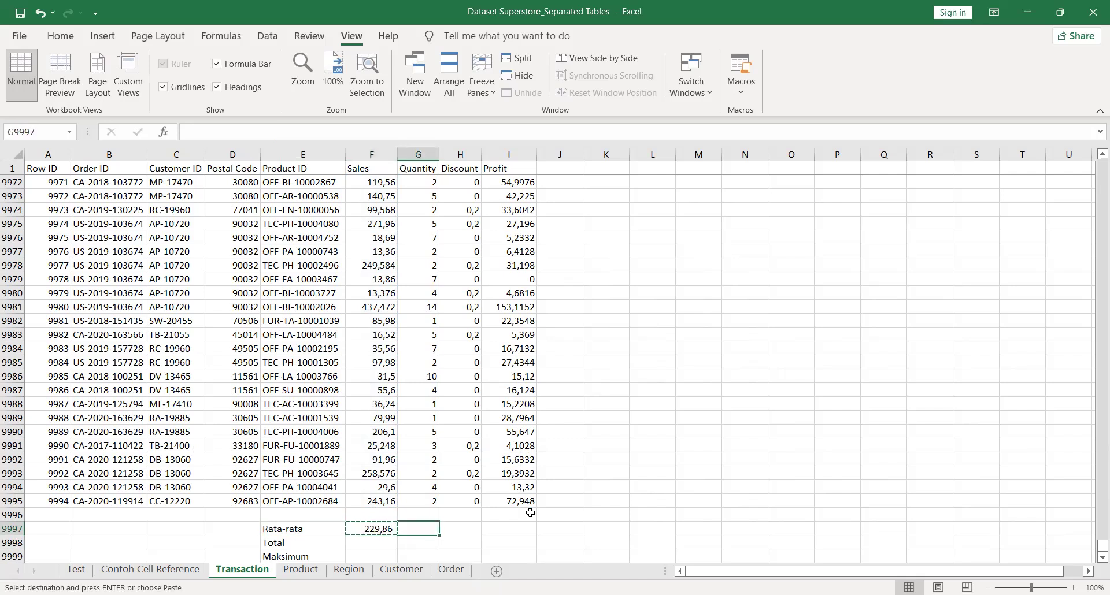
{"action": "key", "text": "shift+Right"}
{"action": "key", "text": "shift+Right"}
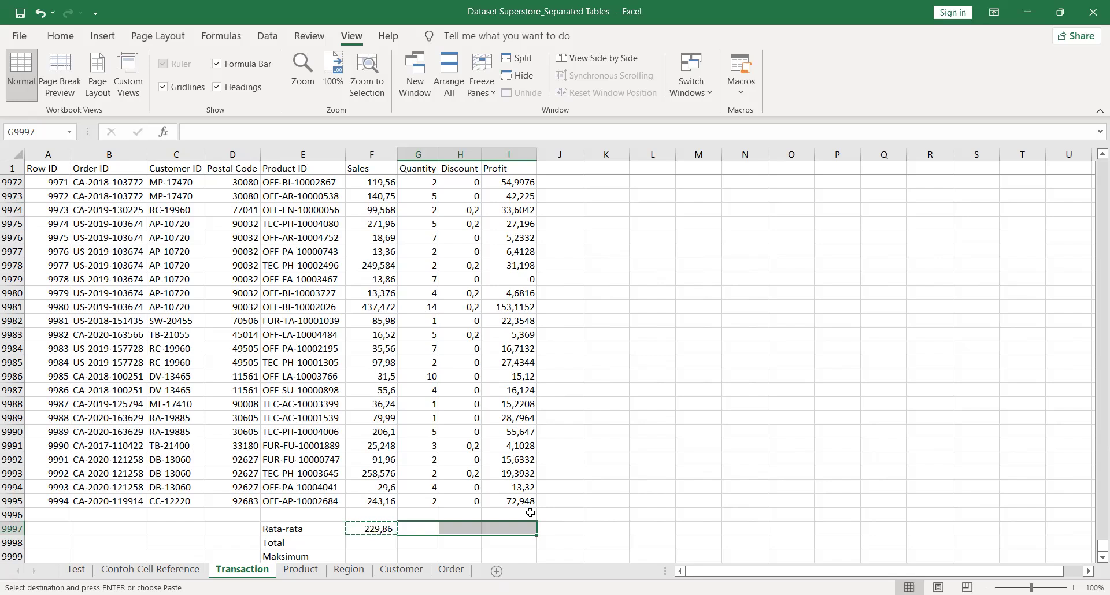
{"action": "key", "text": "ctrl+v"}
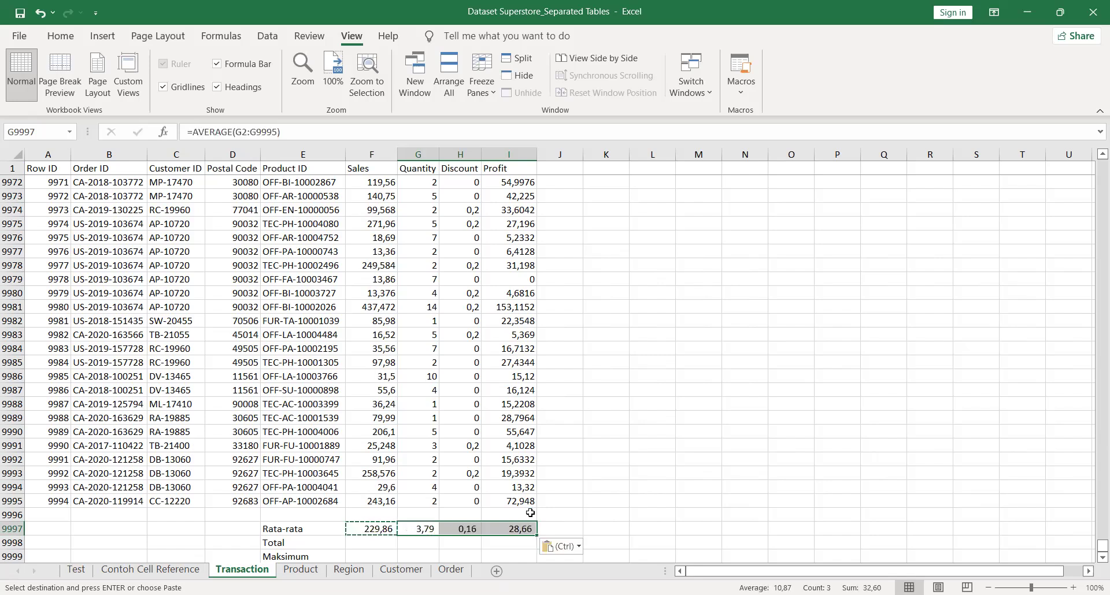
{"action": "key", "text": "Escape"}
{"action": "key", "text": "Left"}
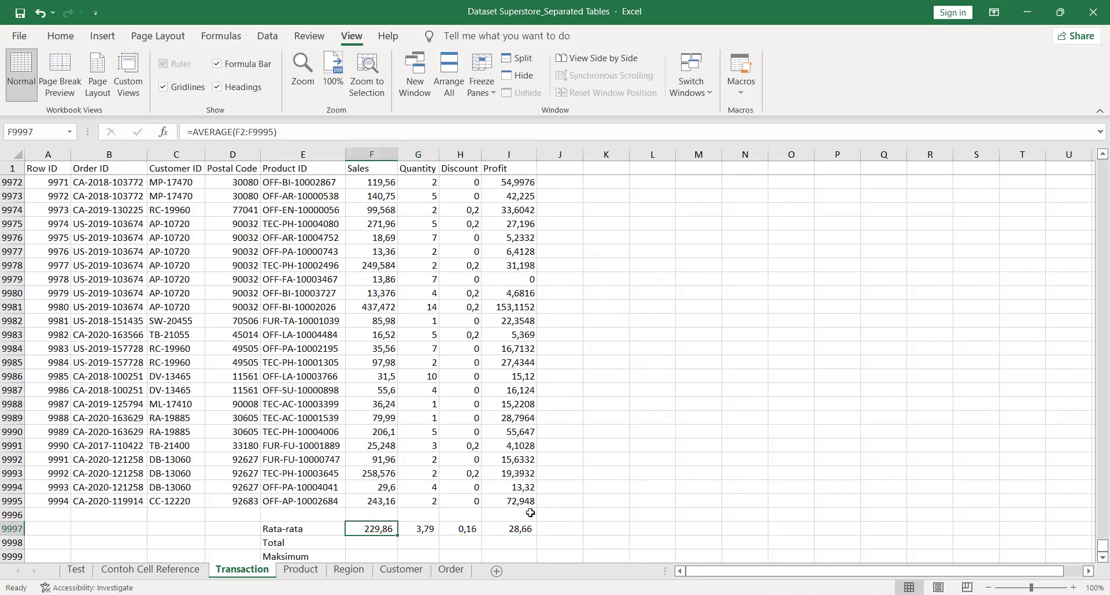
{"action": "key", "text": "Right"}
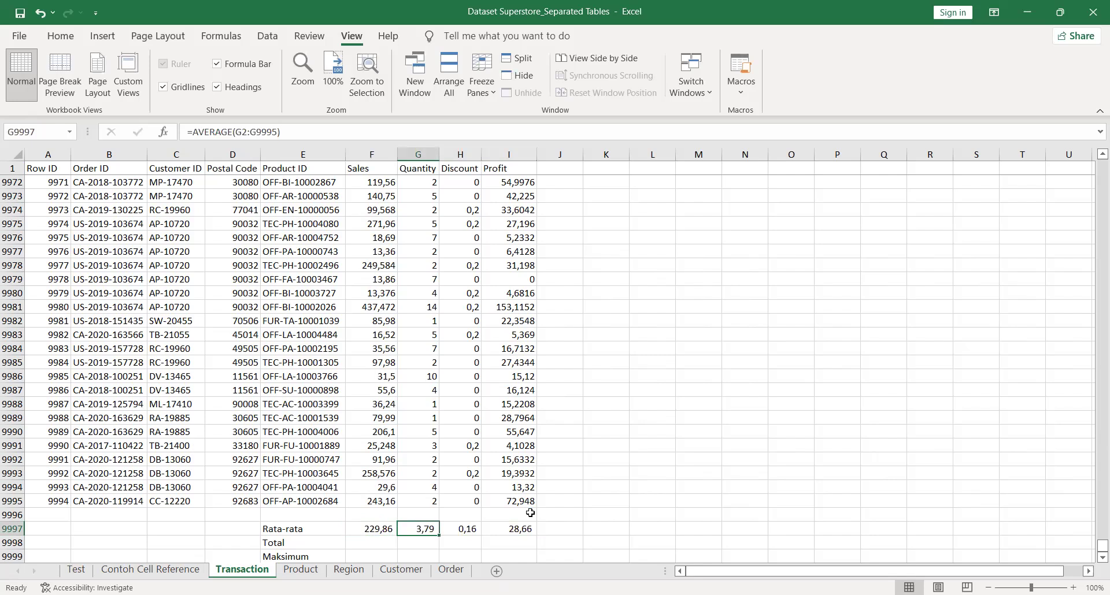
{"action": "key", "text": "Right"}
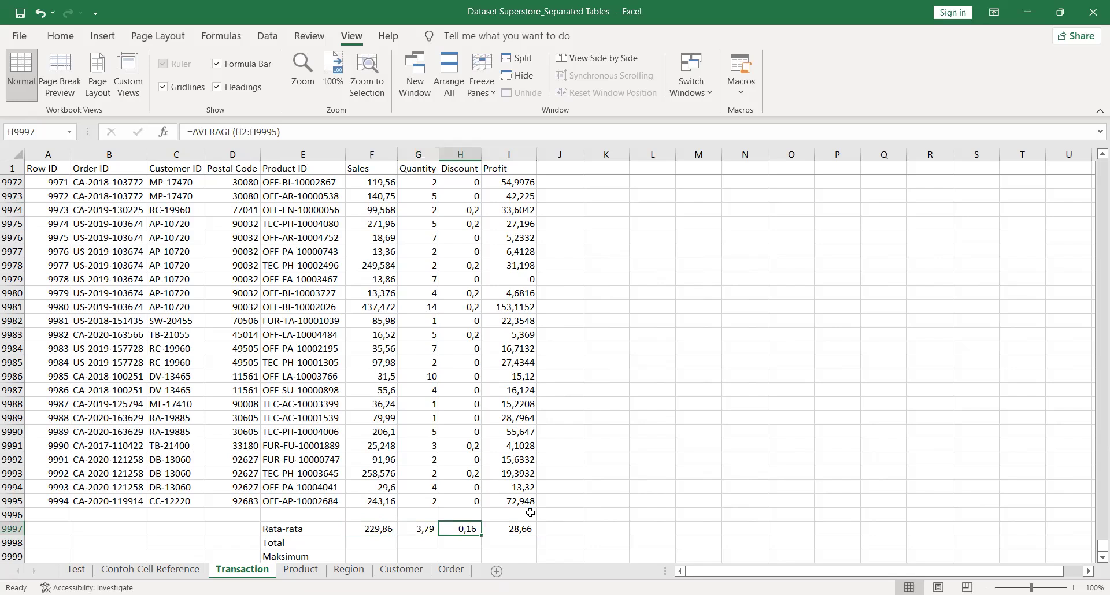
{"action": "key", "text": "Right"}
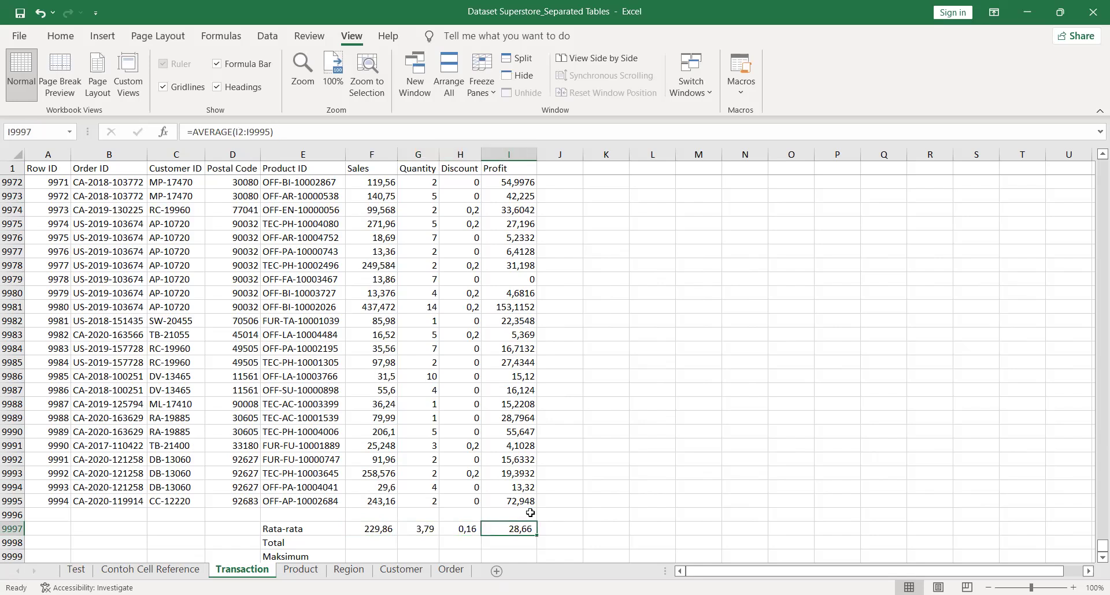
{"action": "key", "text": "Down"}
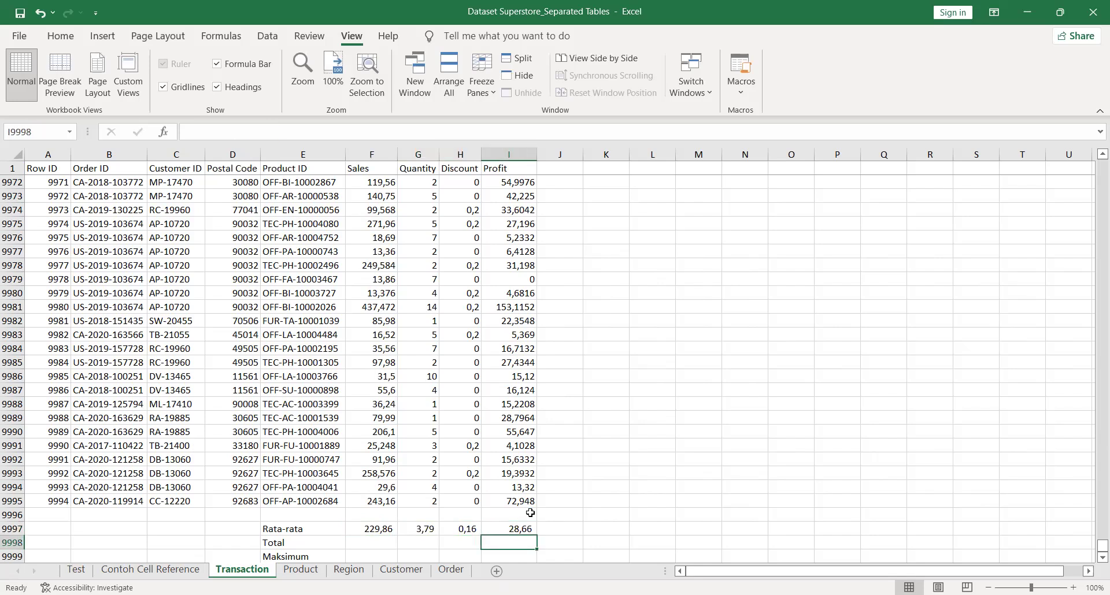
Enter a SUM formula over the Sales values F2:F9995 in the Total row, cell F9998
{"action": "key", "text": "Left"}
{"action": "key", "text": "Left"}
{"action": "key", "text": "Down"}
{"action": "key", "text": "Down"}
{"action": "key", "text": "Down"}
{"action": "key", "text": "Down"}
{"action": "key", "text": "Down"}
{"action": "key", "text": "Up"}
{"action": "key", "text": "Up"}
{"action": "key", "text": "Up"}
{"action": "key", "text": "Up"}
{"action": "key", "text": "Up"}
{"action": "key", "text": "Left"}
{"action": "type", "text": "="}
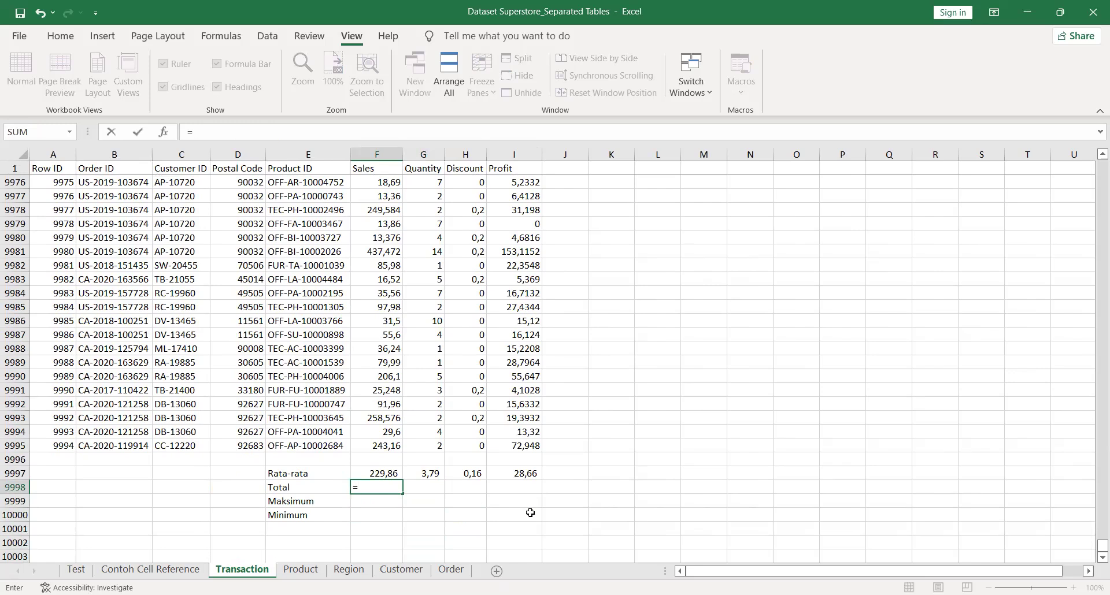
{"action": "type", "text": "sum("}
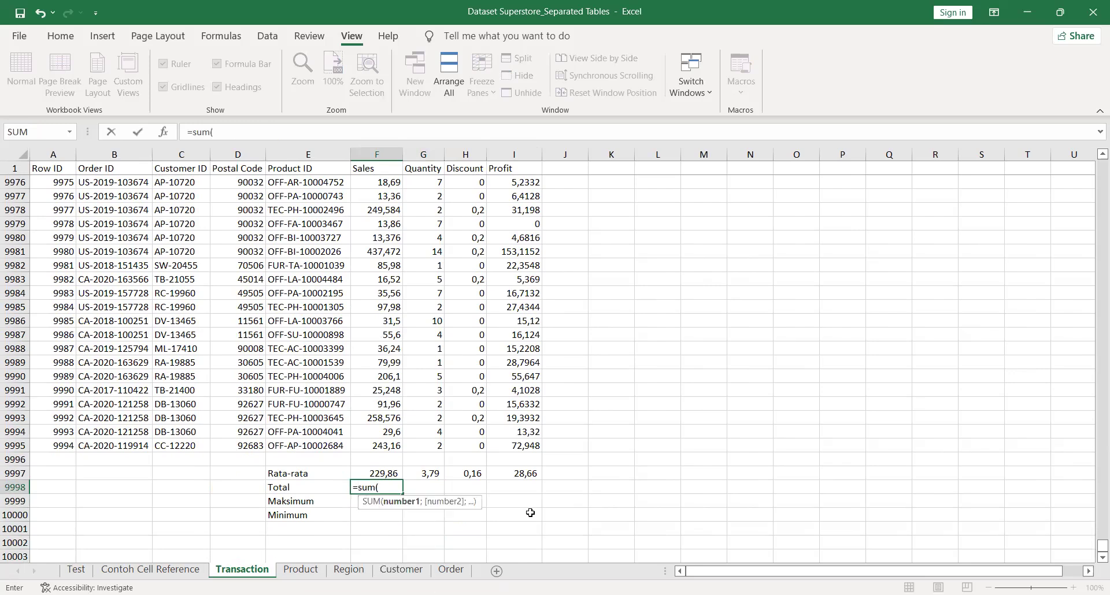
{"action": "left_click", "coordinate": [380, 168]}
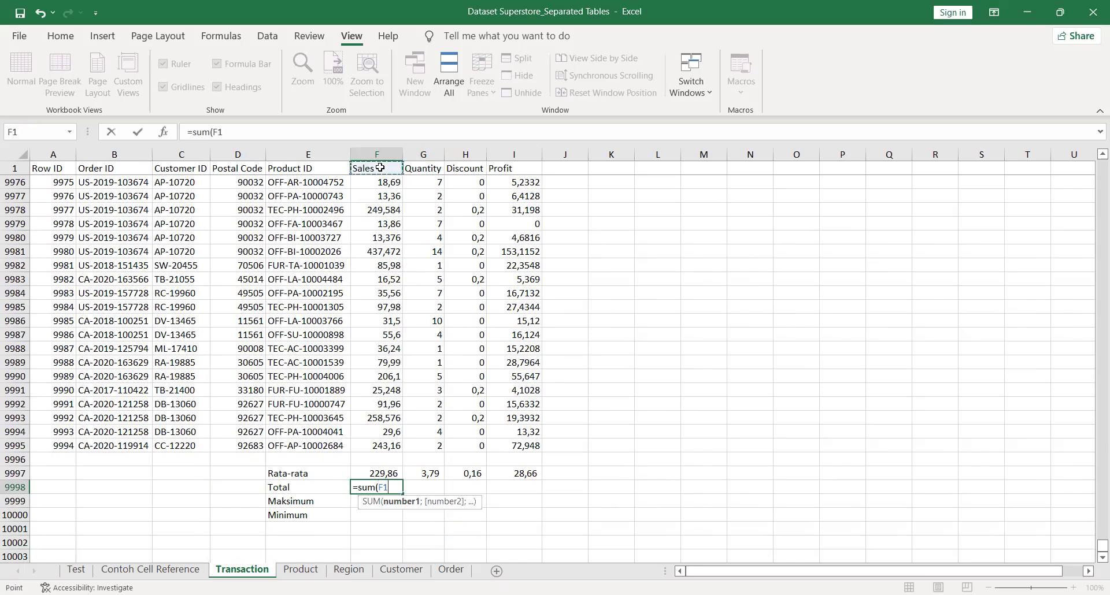
{"action": "key", "text": "Down"}
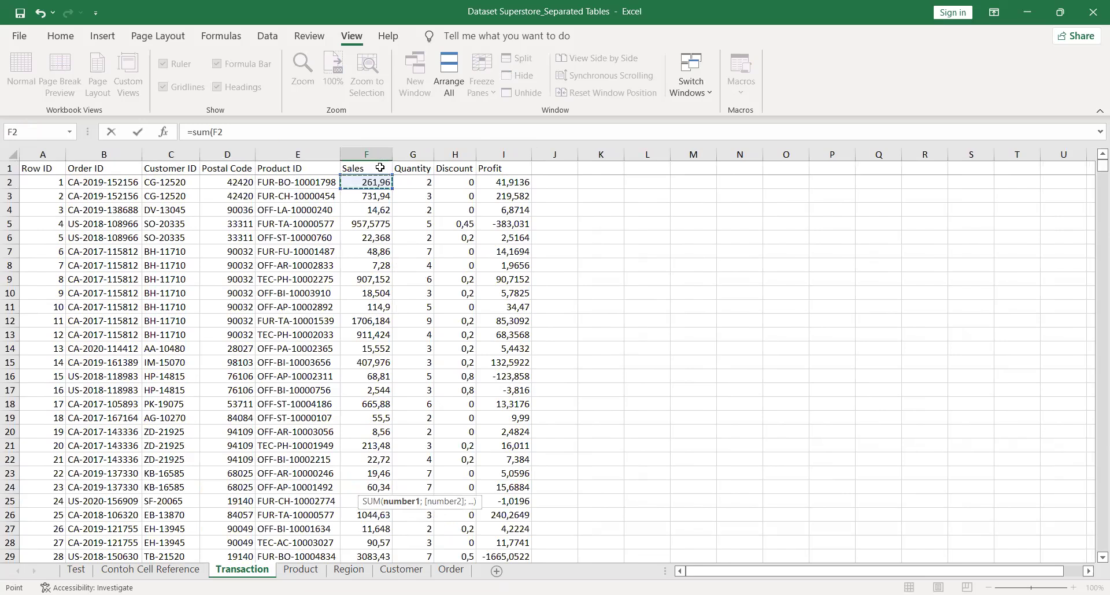
{"action": "key", "text": "ctrl+shift+Down"}
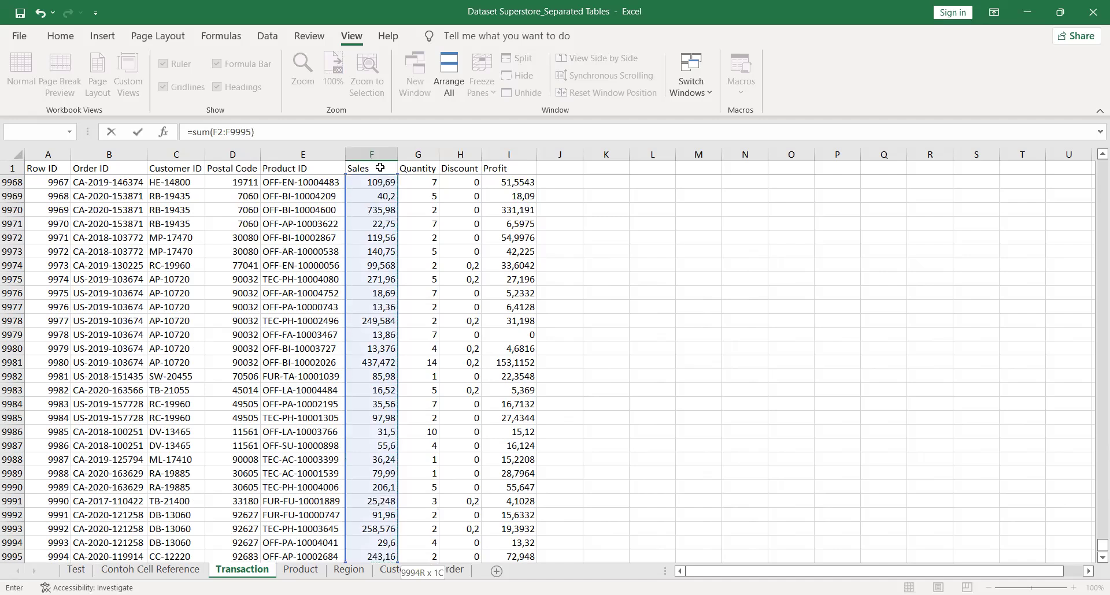
{"action": "key", "text": "Return"}
Copy the Sales total formula from F9998 to G9998:I9998 and fit the Quantity column's width to its contents
{"action": "key", "text": "Return"}
{"action": "key", "text": "Return"}
{"action": "key", "text": "Return"}
{"action": "key", "text": "Up"}
{"action": "key", "text": "Up"}
{"action": "key", "text": "Up"}
{"action": "key", "text": "Up"}
{"action": "key", "text": "ctrl+c"}
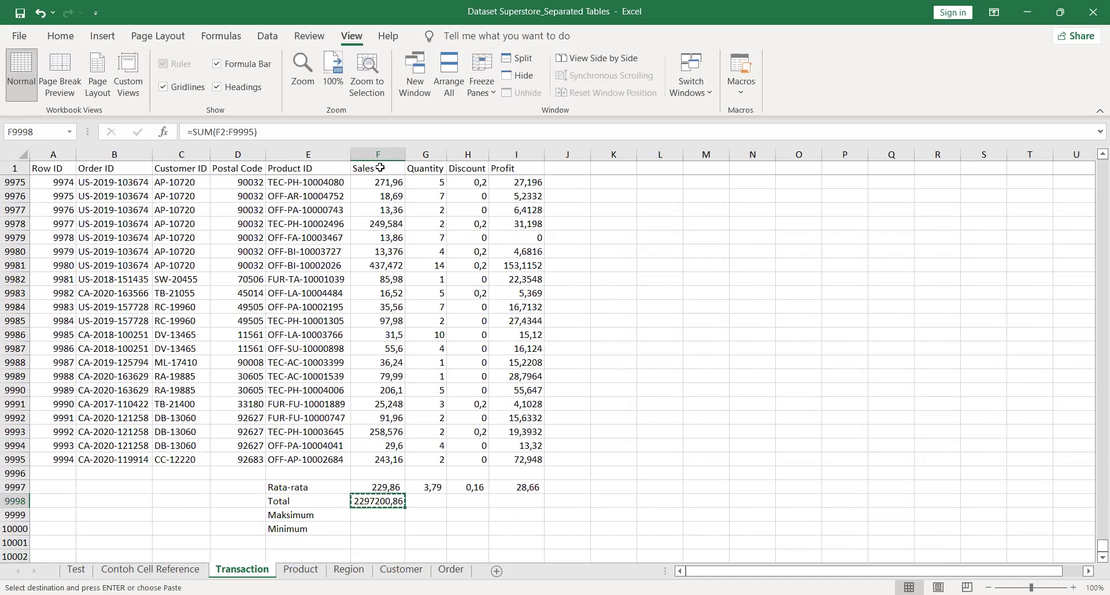
{"action": "key", "text": "Right"}
{"action": "key", "text": "shift+Right"}
{"action": "key", "text": "shift+Right"}
{"action": "key", "text": "ctrl+v"}
{"action": "key", "text": "Escape"}
{"action": "key", "text": "Down"}
{"action": "key", "text": "Up"}
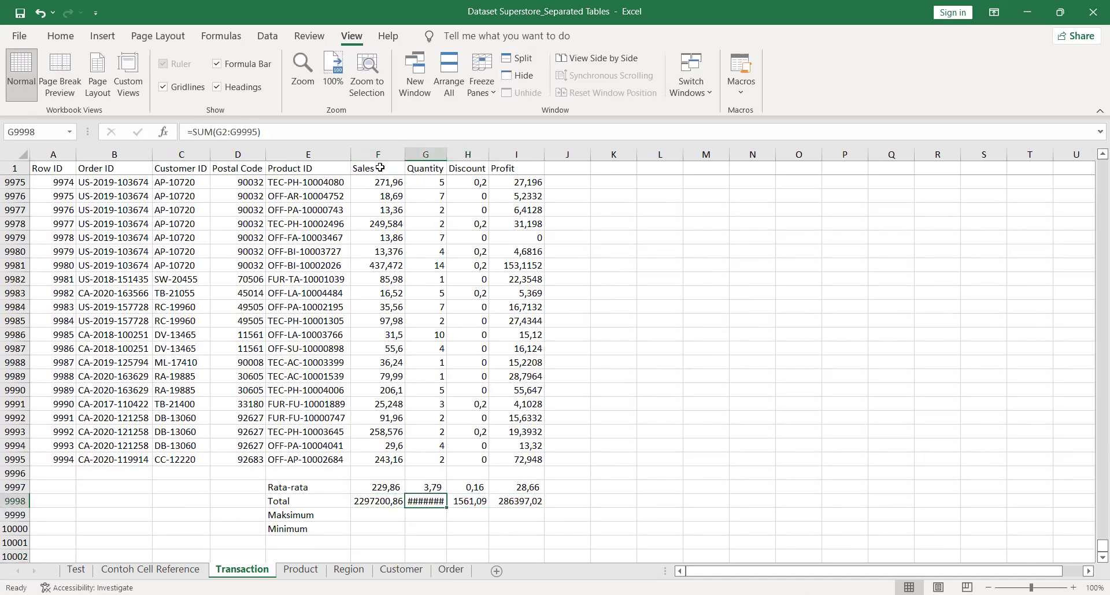
{"action": "double_click", "coordinate": [448, 149]}
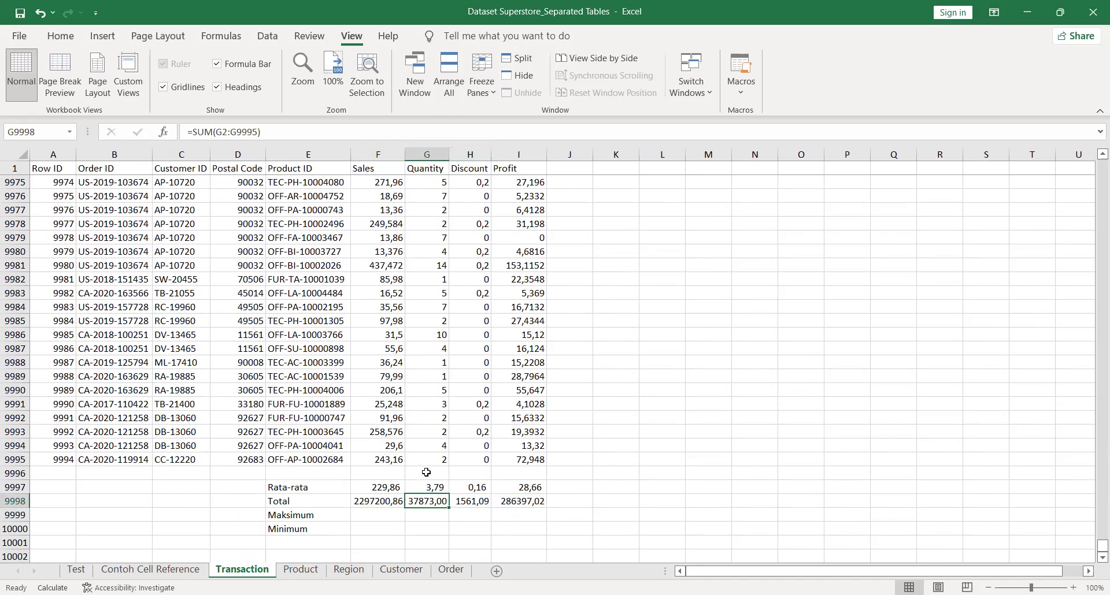
Enter a MAX formula over the Sales values F2:F9995 in the Maksimum row, cell F9999
{"action": "left_click", "coordinate": [375, 516]}
{"action": "type", "text": "="}
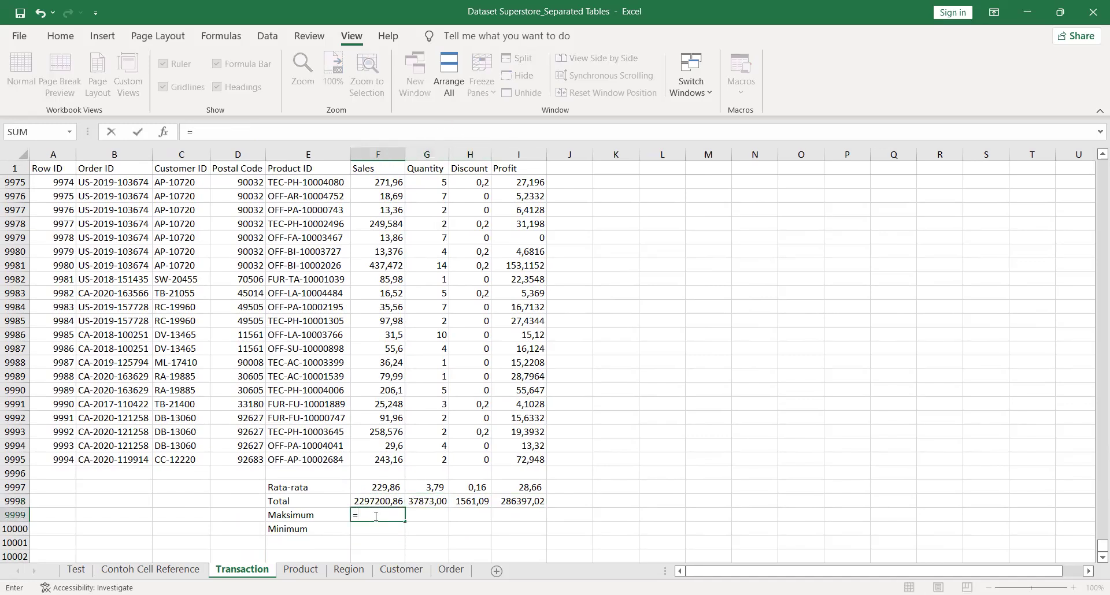
{"action": "type", "text": "max("}
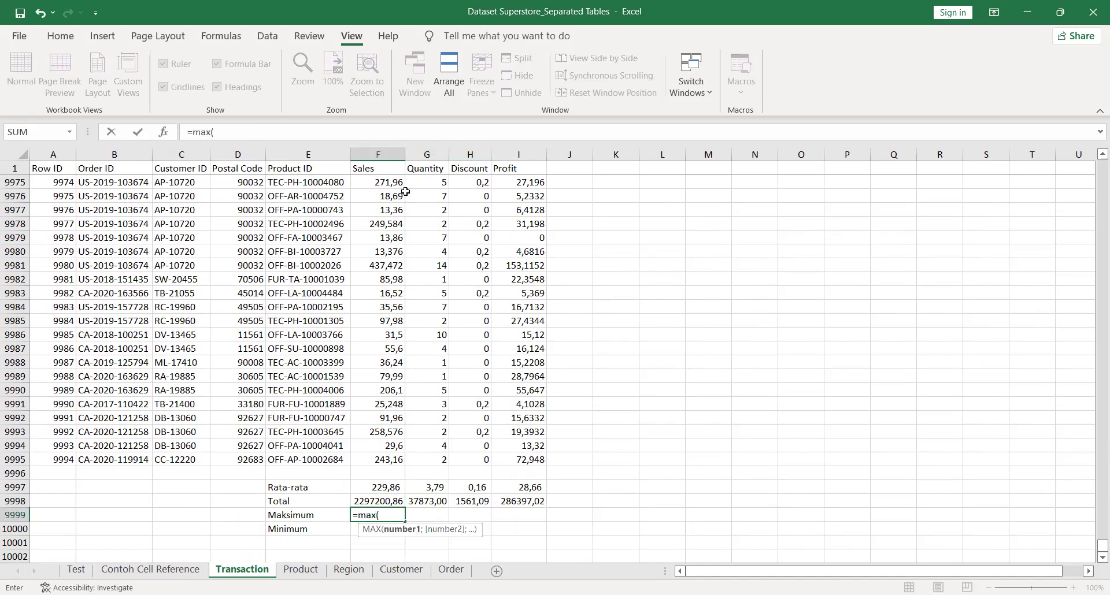
{"action": "left_click", "coordinate": [376, 164]}
{"action": "key", "text": "Down"}
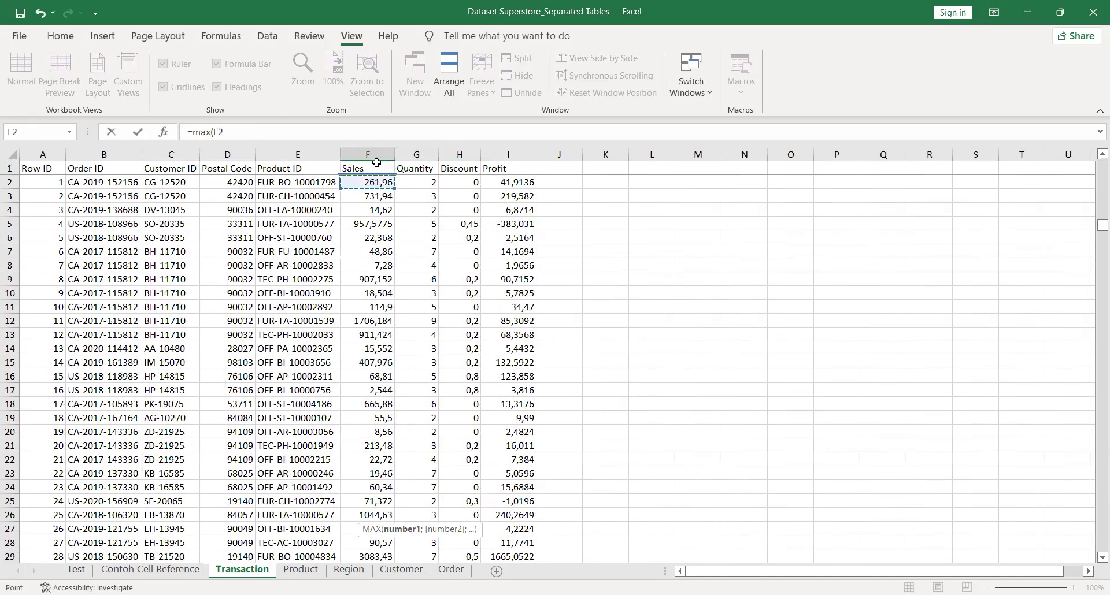
{"action": "key", "text": "ctrl+shift+Down"}
{"action": "key", "text": "Return"}
Copy the Sales maximum formula from F9999 to G9999:I9999 for Quantity, Discount and Profit
{"action": "key", "text": "Up"}
{"action": "key", "text": "ctrl+c"}
{"action": "key", "text": "Right"}
{"action": "key", "text": "shift+Right"}
{"action": "key", "text": "shift+Right"}
{"action": "key", "text": "Return"}
Enter a MIN formula over the Sales values F2:F9995 in the Minimum row, cell F10000
{"action": "key", "text": "Down"}
{"action": "key", "text": "Left"}
{"action": "type", "text": "="}
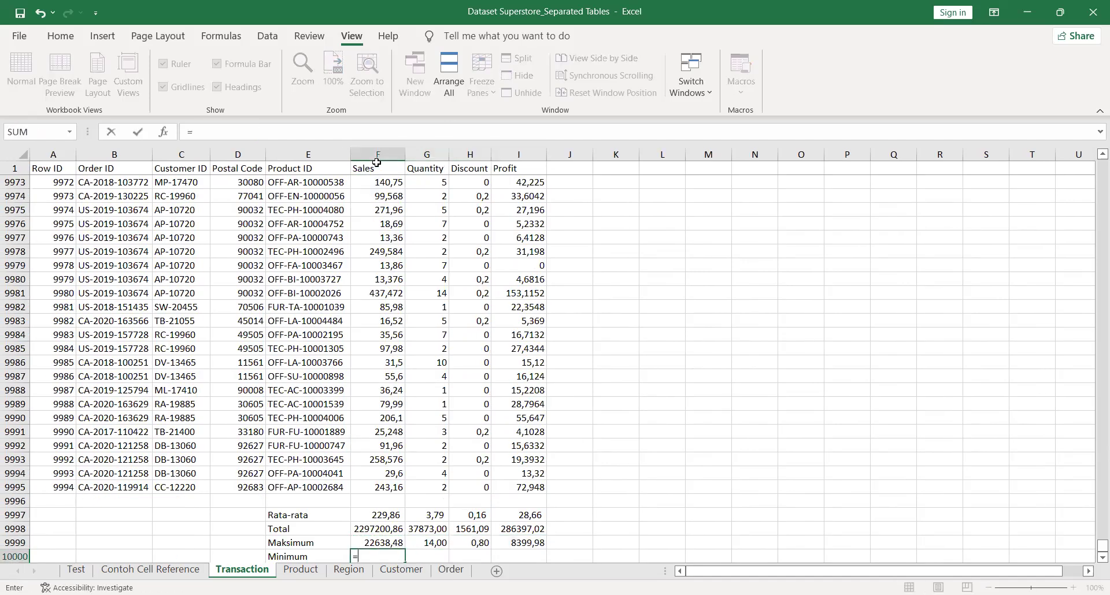
{"action": "type", "text": "min("}
{"action": "left_click", "coordinate": [372, 168]}
{"action": "key", "text": "Down"}
{"action": "key", "text": "shift+Down"}
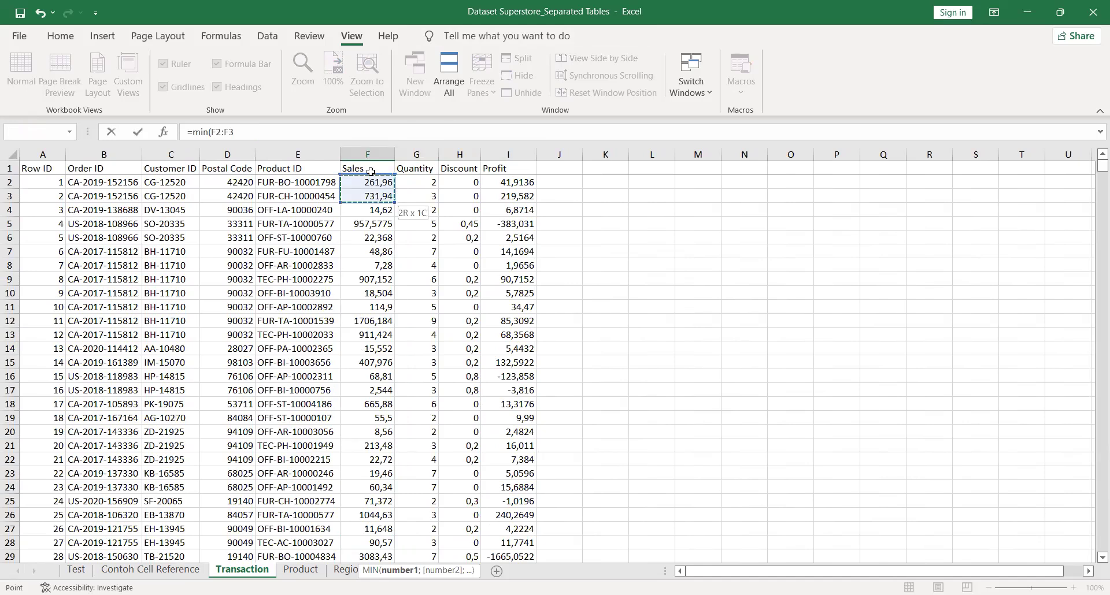
{"action": "key", "text": "ctrl+shift+Down"}
{"action": "key", "text": "Tab"}
Copy the Sales minimum formula to G10000:I10000 for Quantity, Discount and Profit
{"action": "key", "text": "shift+Right"}
{"action": "key", "text": "shift+Right"}
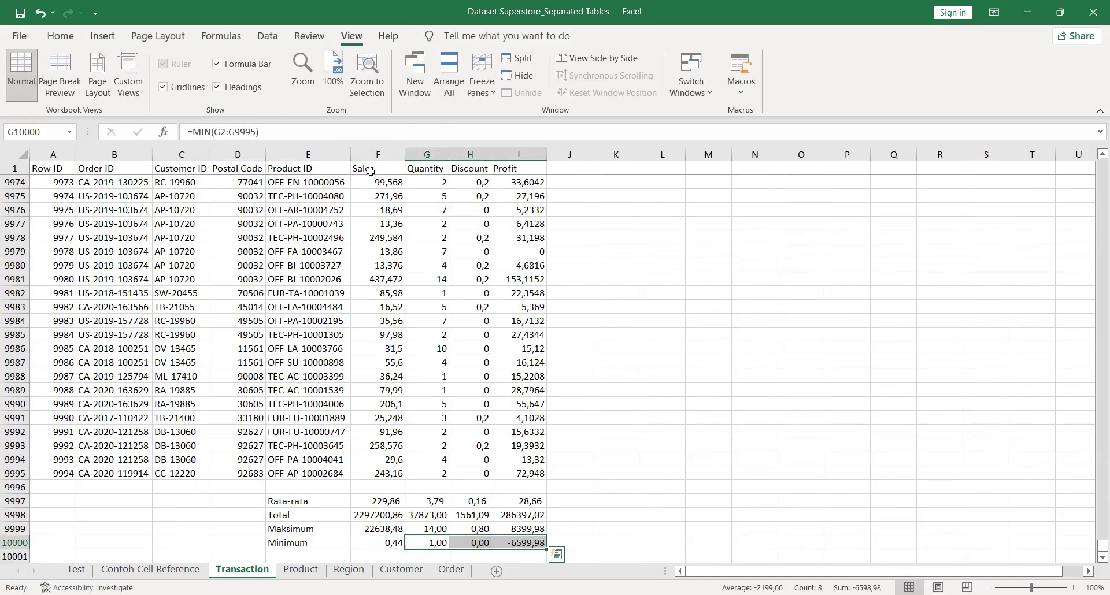
{"action": "left_click", "coordinate": [586, 503]}
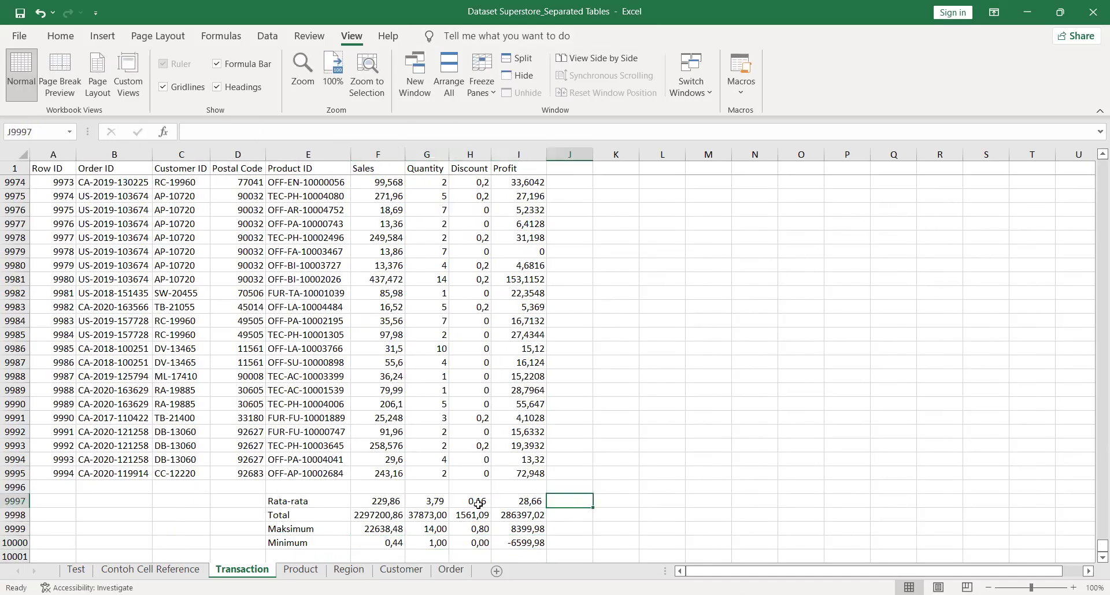
{"action": "scroll", "coordinate": [478, 504], "scroll_direction": "down", "scroll_amount": 1}
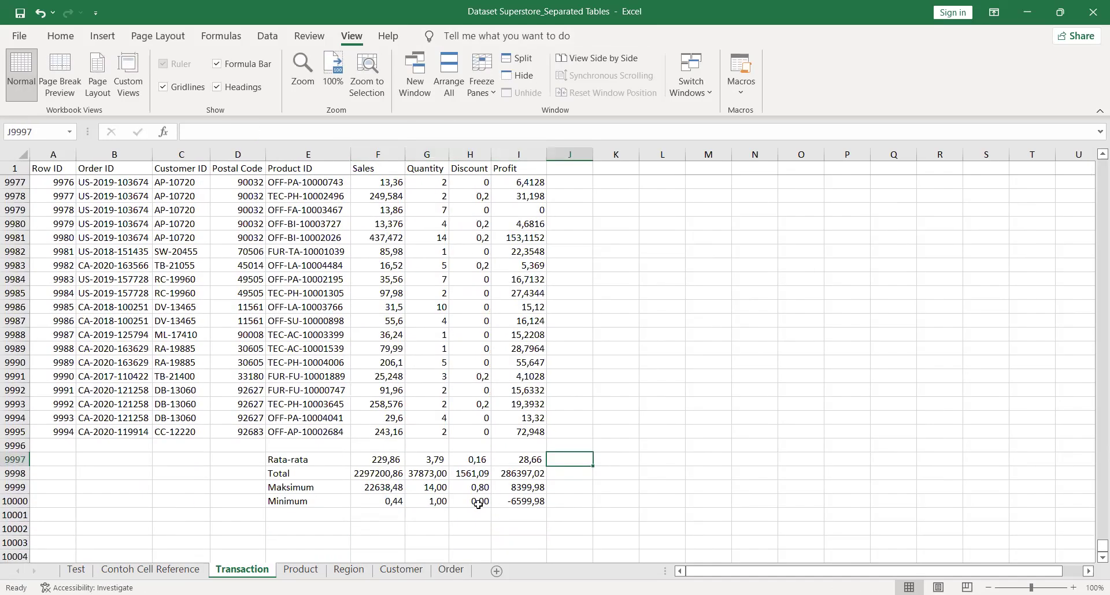
{"action": "left_click", "coordinate": [362, 492]}
{"action": "left_click", "coordinate": [320, 318]}
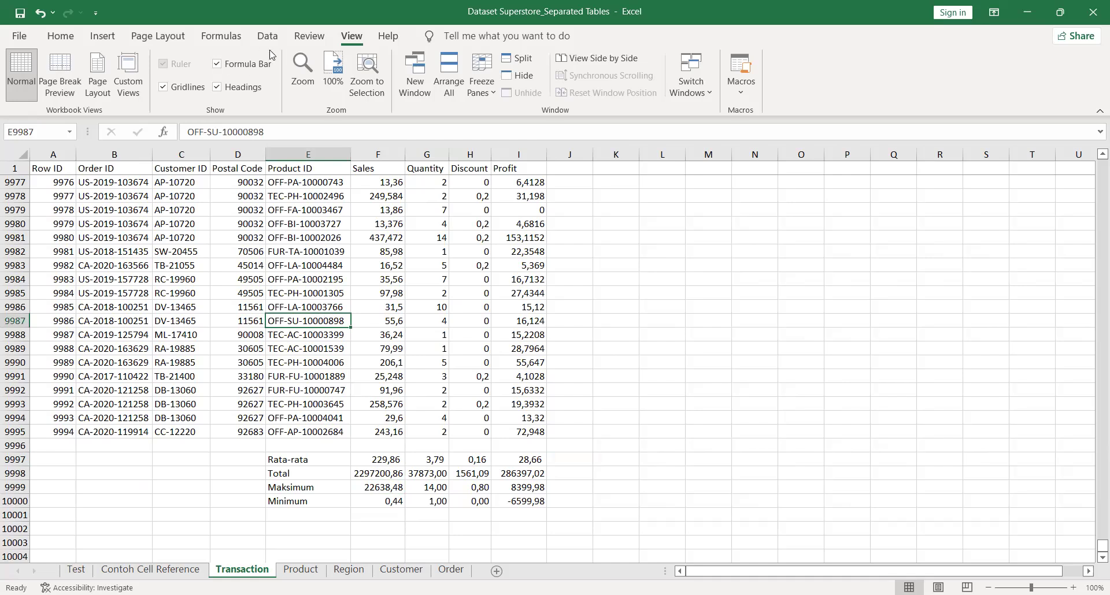
{"action": "left_click", "coordinate": [396, 347]}
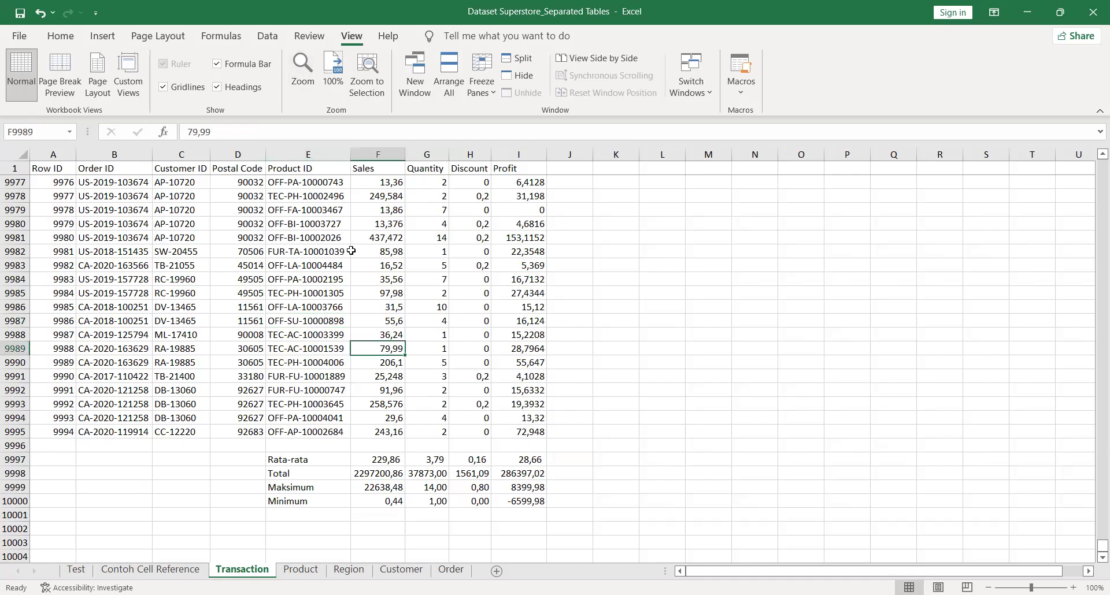
{"action": "left_click", "coordinate": [264, 292]}
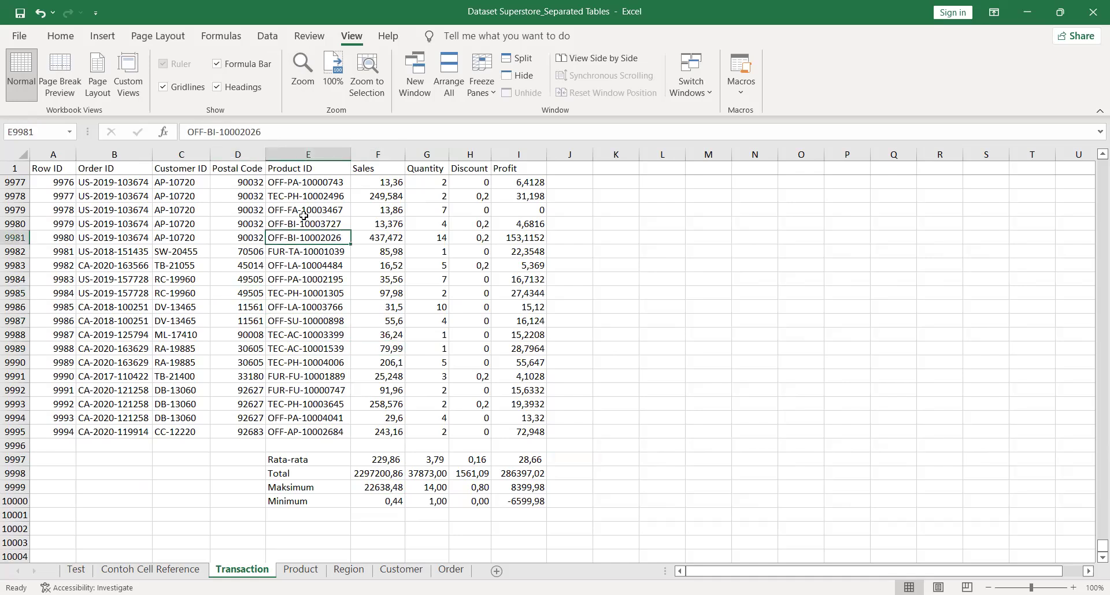
Turn on header filters for the Transaction data and remove them again
{"action": "left_click", "coordinate": [267, 37]}
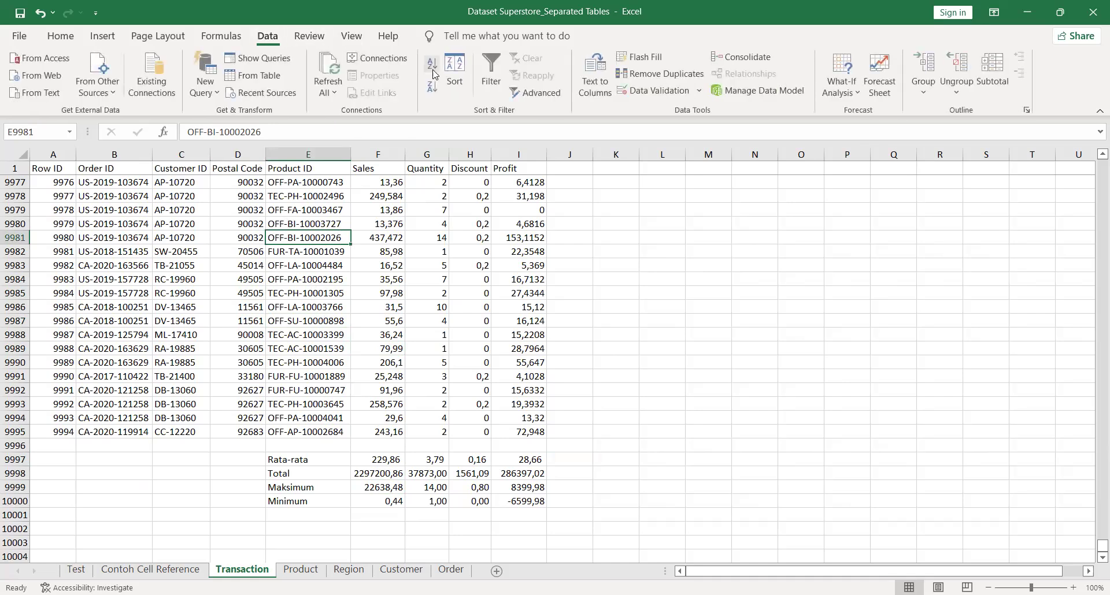
{"action": "left_click", "coordinate": [490, 76]}
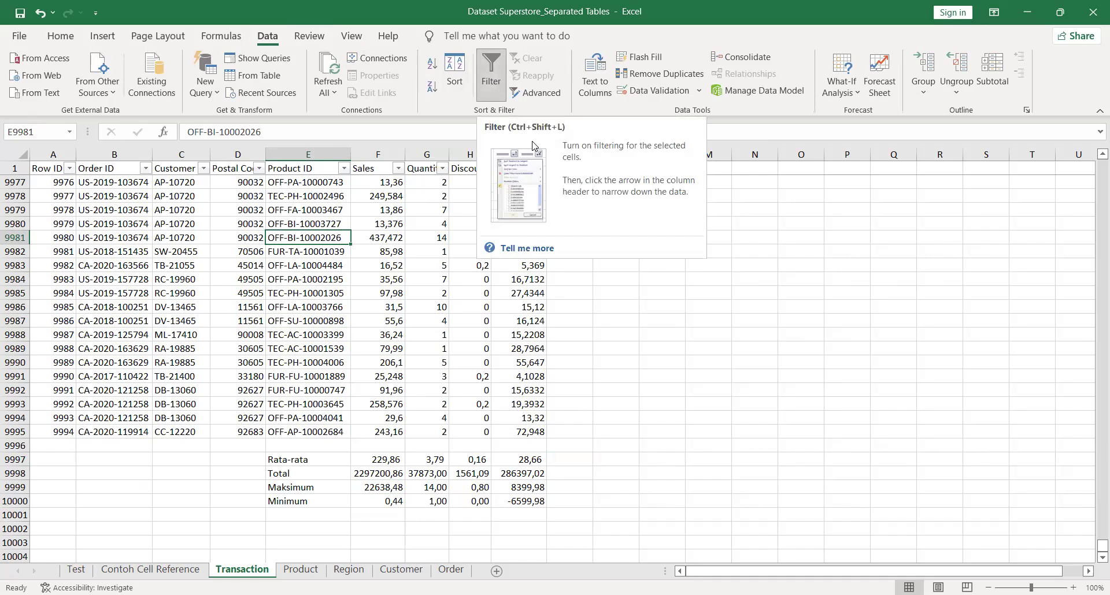
{"action": "left_click", "coordinate": [378, 234]}
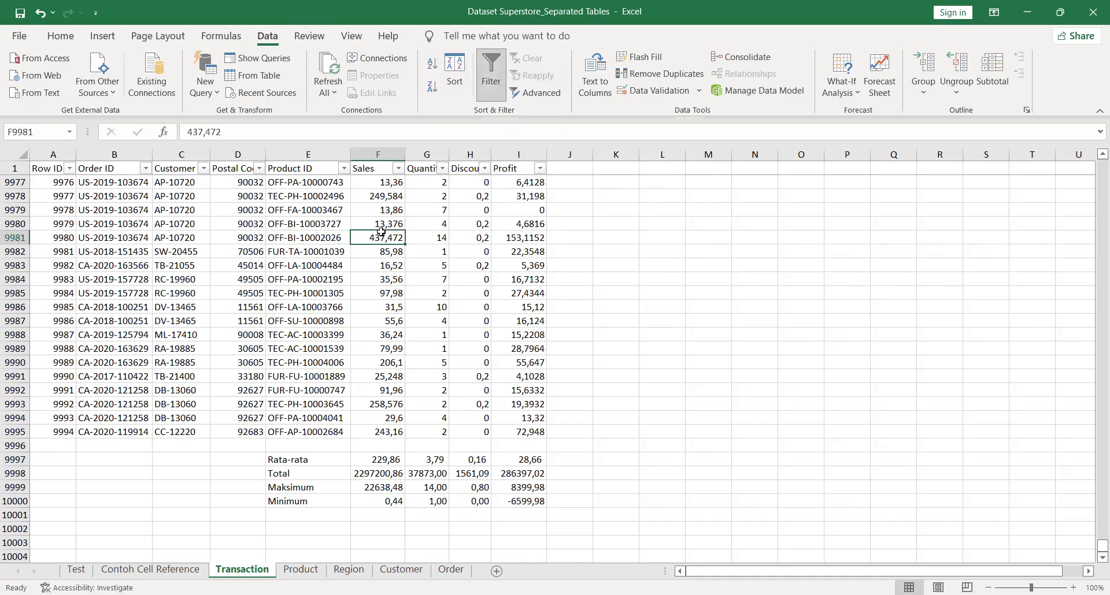
{"action": "left_click", "coordinate": [489, 77]}
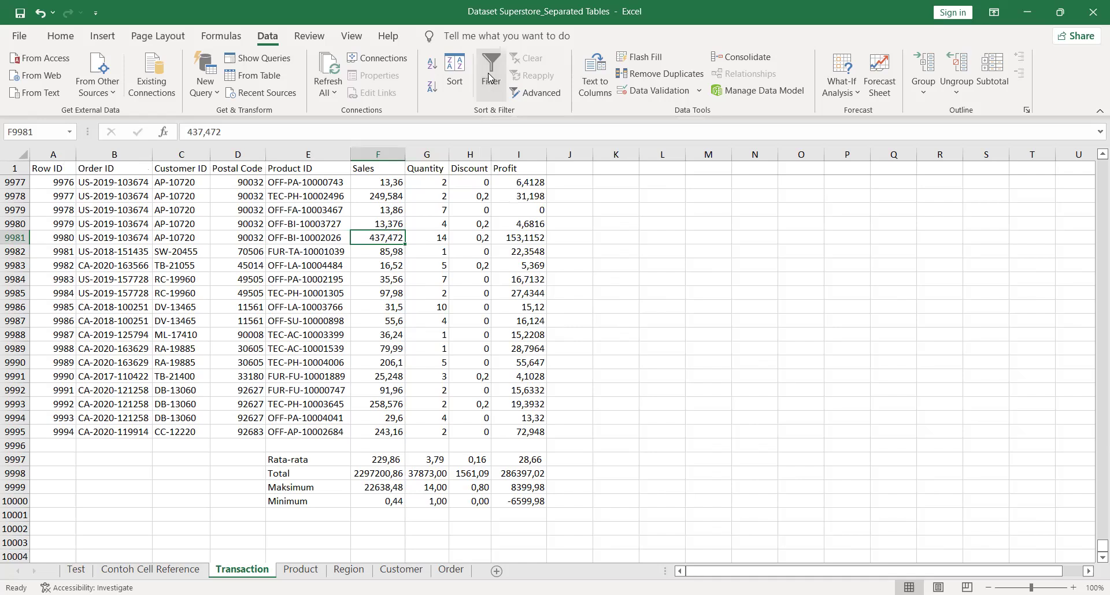
Apply the header filters to the Transaction data from cell E9980 and switch them off from the Product ID header
{"action": "left_click", "coordinate": [337, 228]}
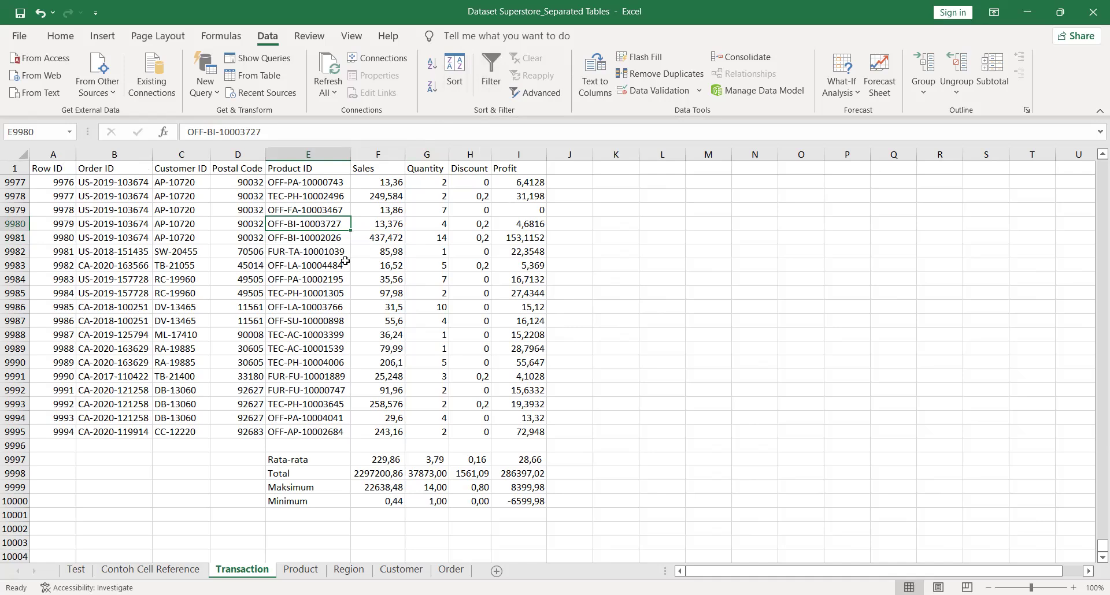
{"action": "key", "text": "ctrl+shift+l"}
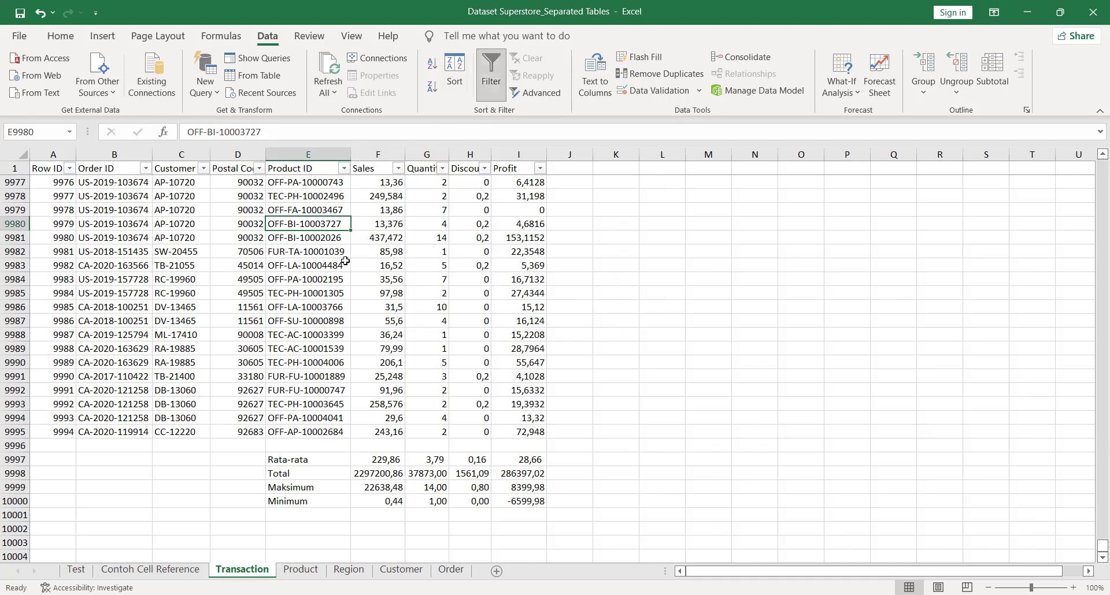
{"action": "left_click", "coordinate": [320, 169]}
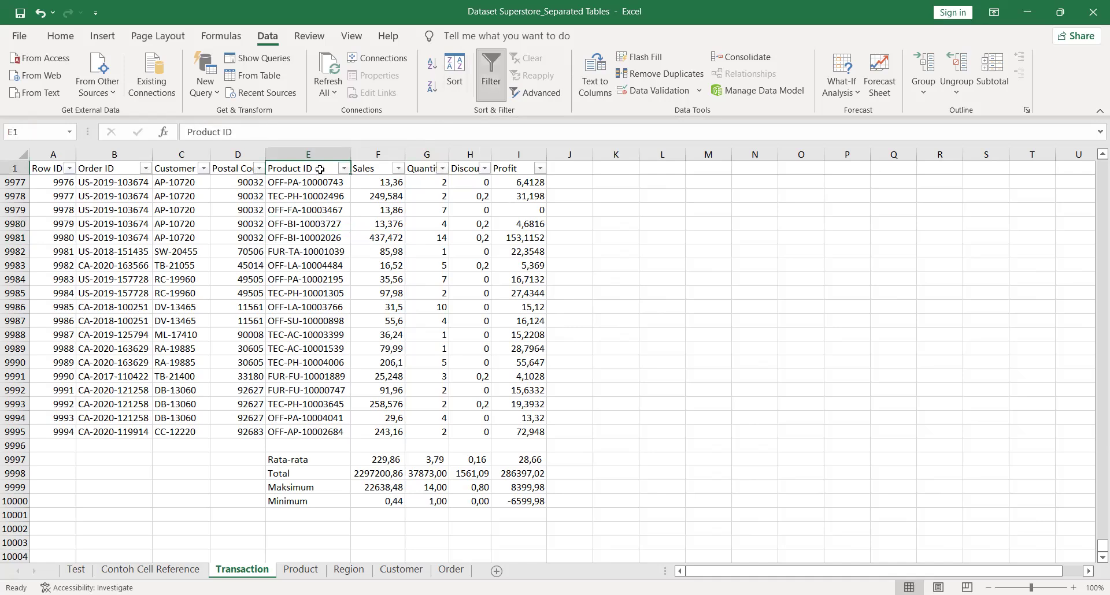
{"action": "left_click", "coordinate": [491, 75]}
Apply the Filter command from cell E9981 to the Transaction data, select the Product ID header and clear the filters
{"action": "left_click", "coordinate": [287, 239]}
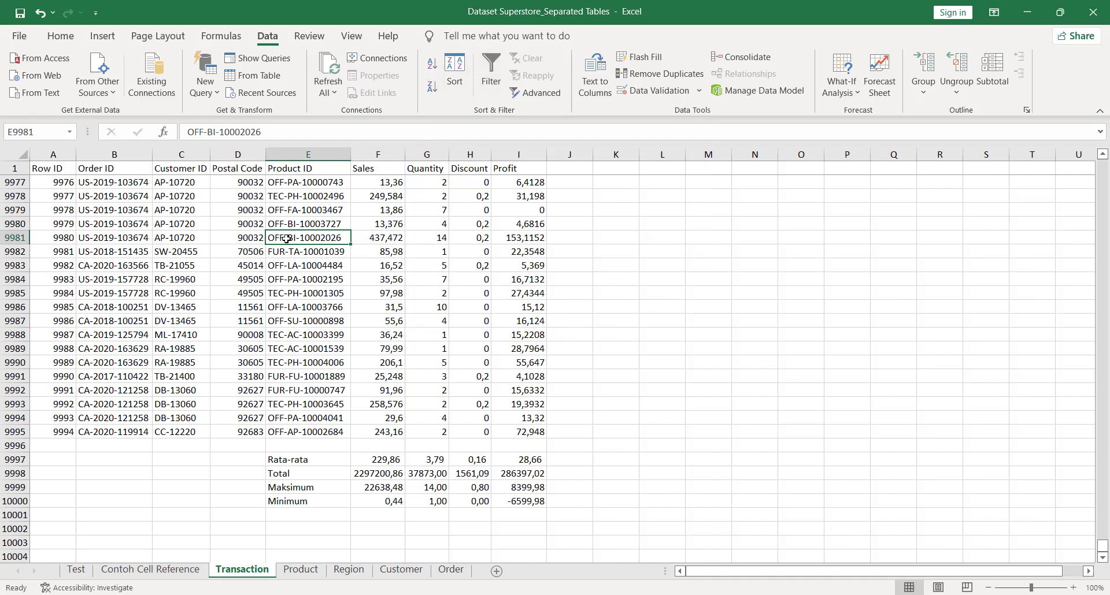
{"action": "key", "text": "alt"}
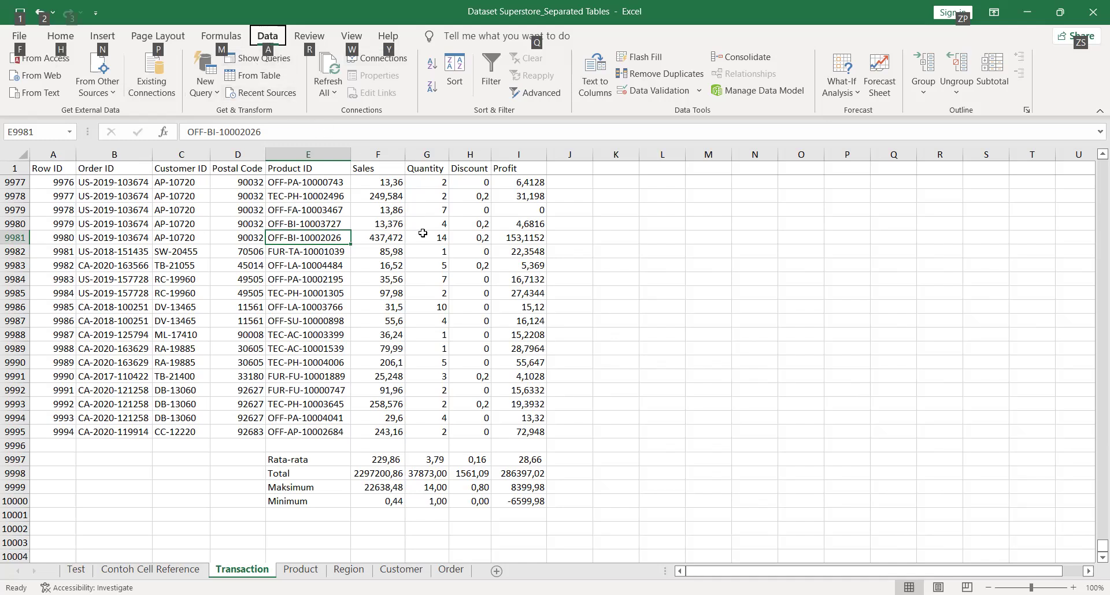
{"action": "key", "text": "a"}
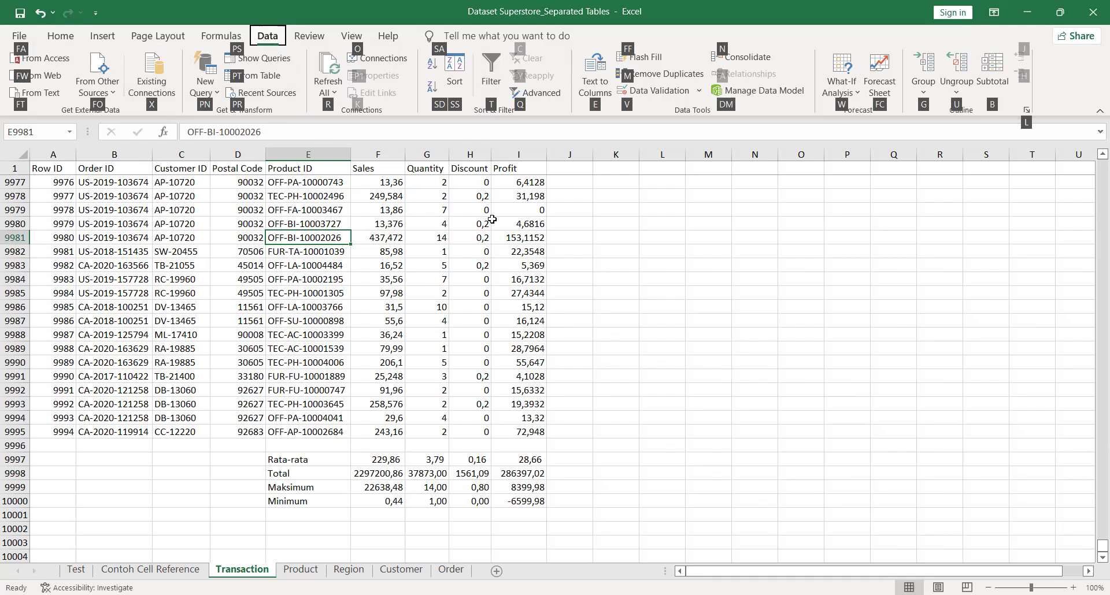
{"action": "key", "text": "t"}
{"action": "left_click", "coordinate": [309, 170]}
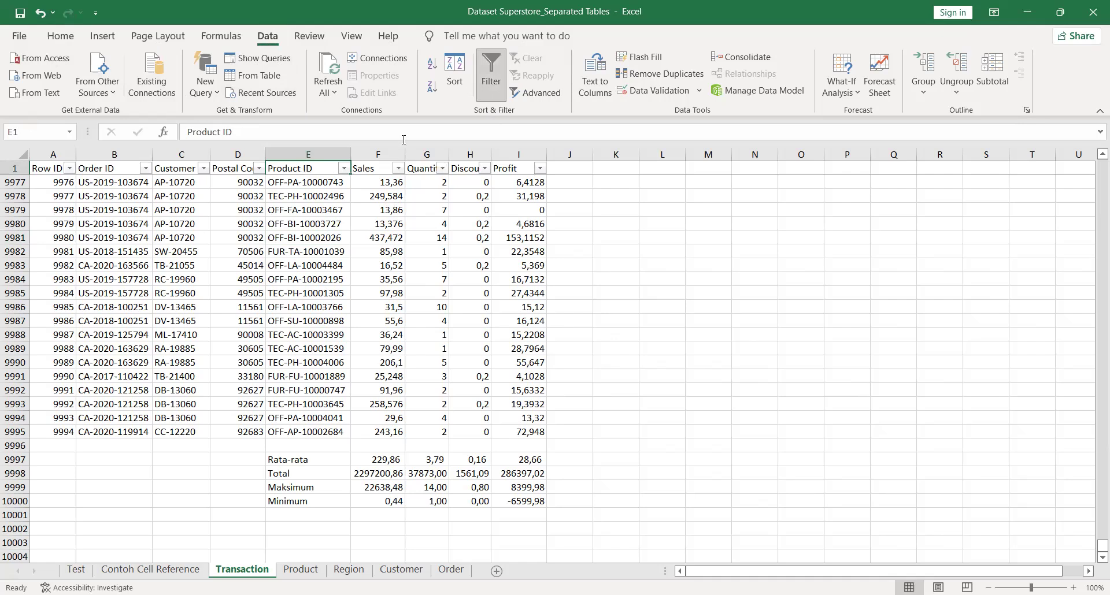
{"action": "key", "text": "ctrl+shift+l"}
Make the product ID in cell E9980 bold
{"action": "left_click", "coordinate": [288, 225]}
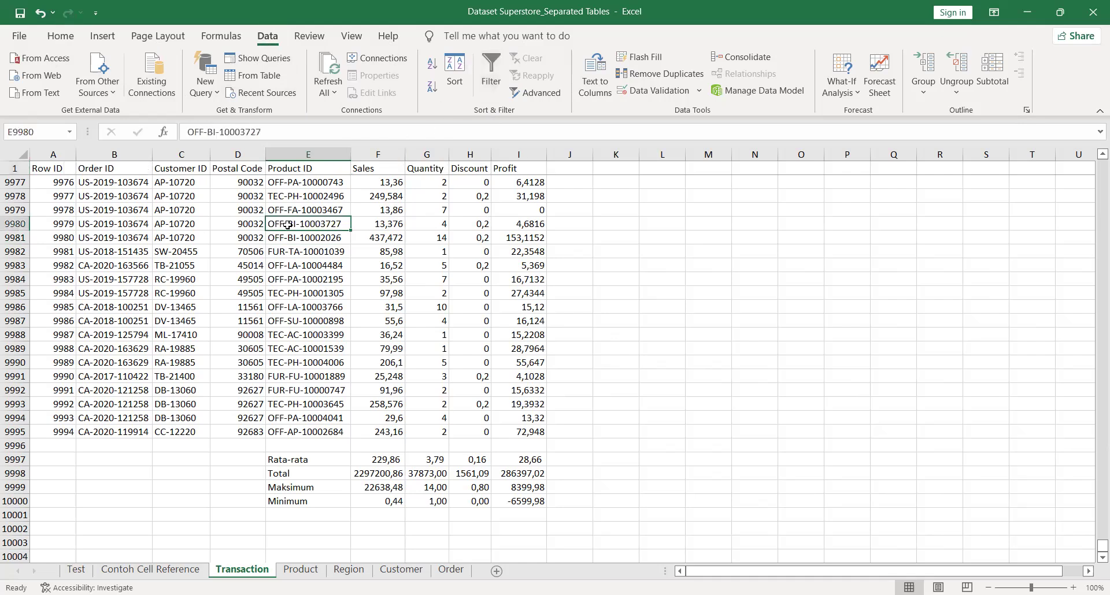
{"action": "left_click", "coordinate": [60, 35]}
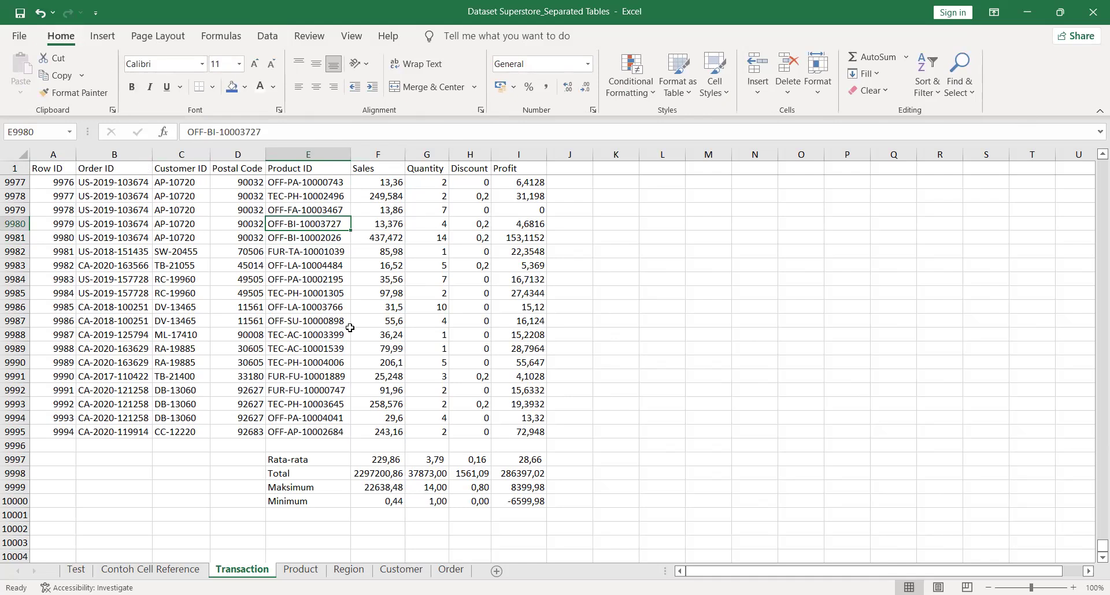
{"action": "key", "text": "alt"}
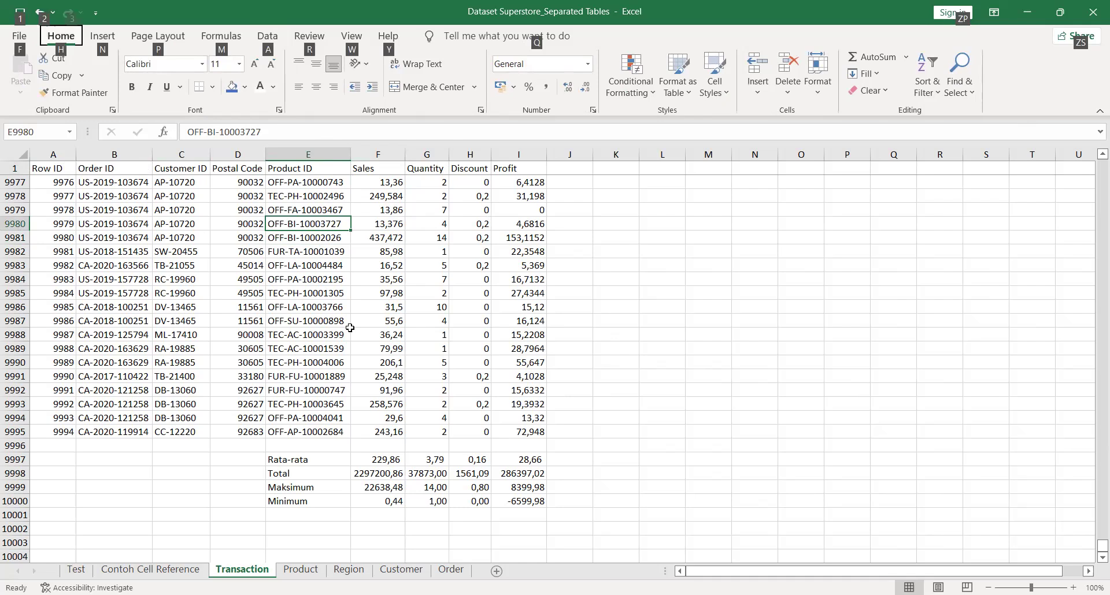
{"action": "key", "text": "h"}
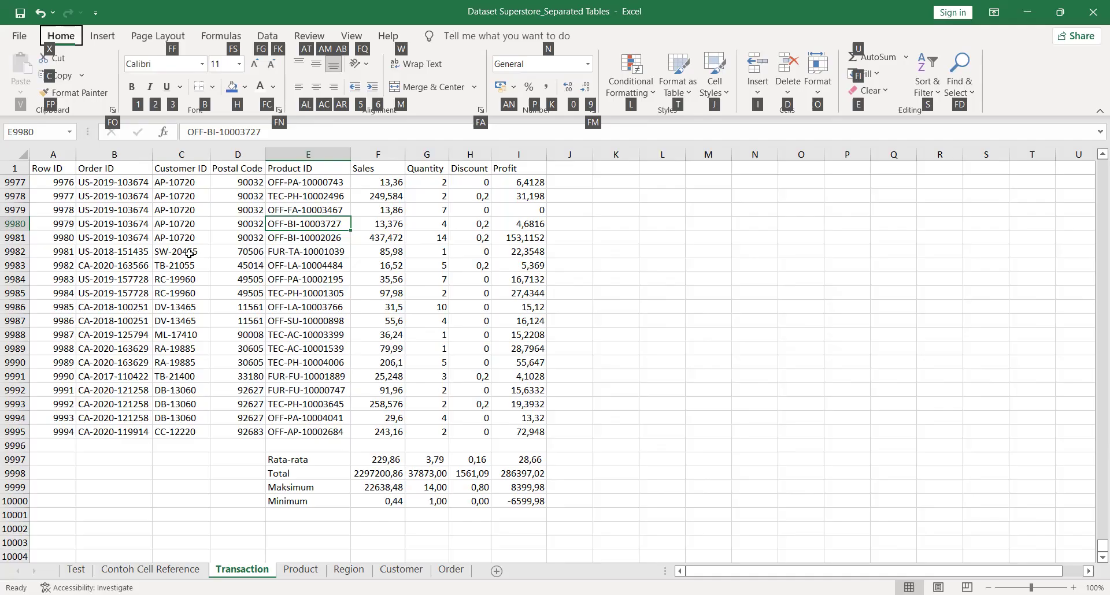
{"action": "key", "text": "1"}
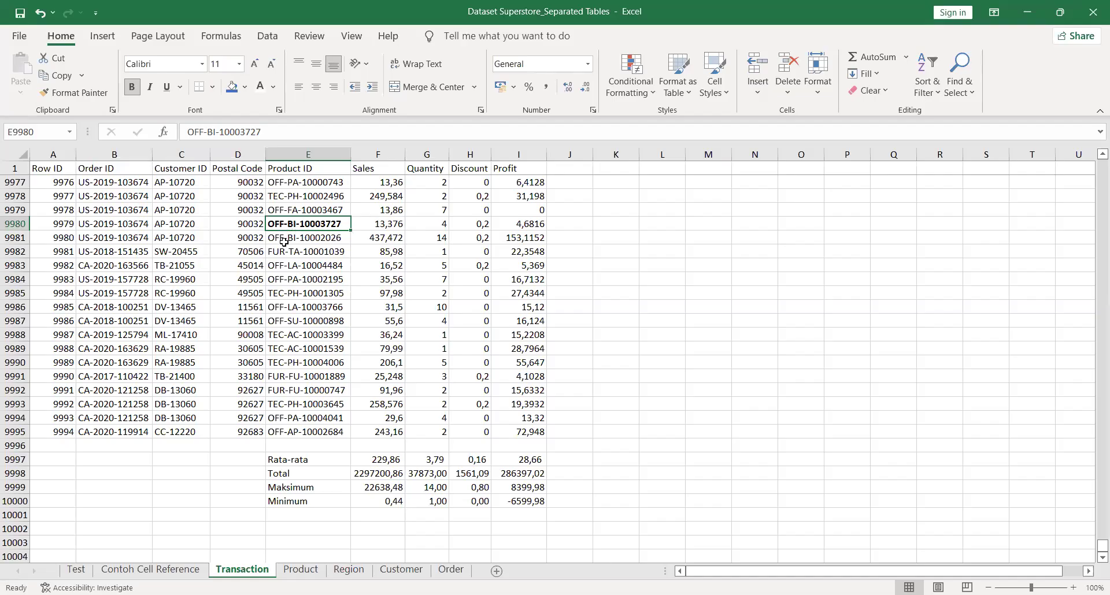
Undo the bold formatting of the product ID in cell E9980
{"action": "key", "text": "ctrl+z"}
{"action": "left_click", "coordinate": [332, 376]}
{"action": "left_click", "coordinate": [331, 224]}
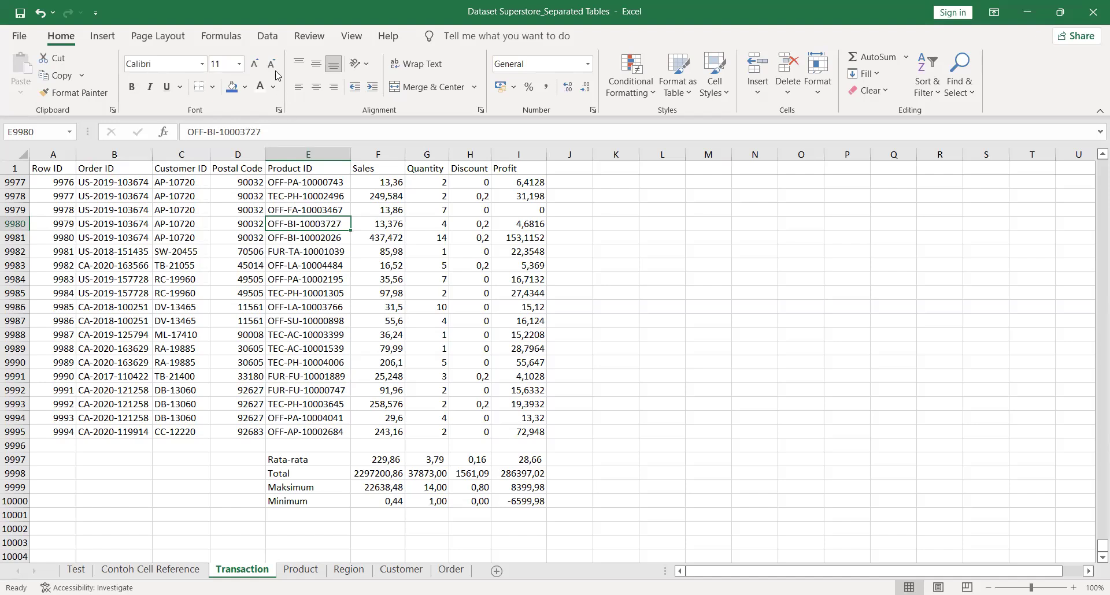
Turn on the header filters for the Transaction data, starting from cell E9980
{"action": "left_click", "coordinate": [268, 37]}
{"action": "left_click", "coordinate": [490, 73]}
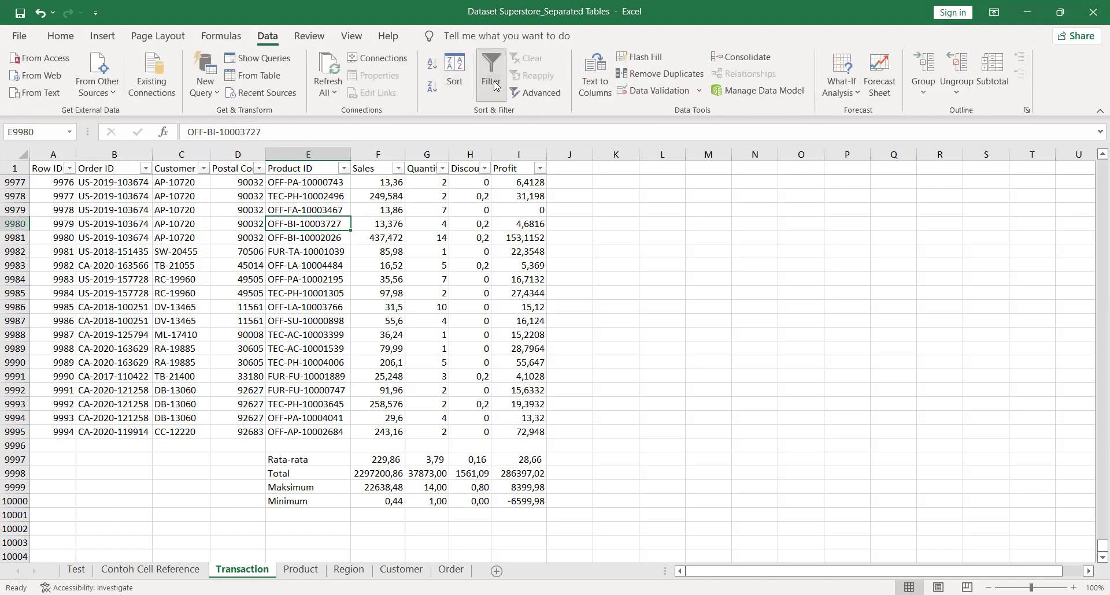
{"action": "left_click", "coordinate": [329, 196]}
{"action": "left_click", "coordinate": [316, 234]}
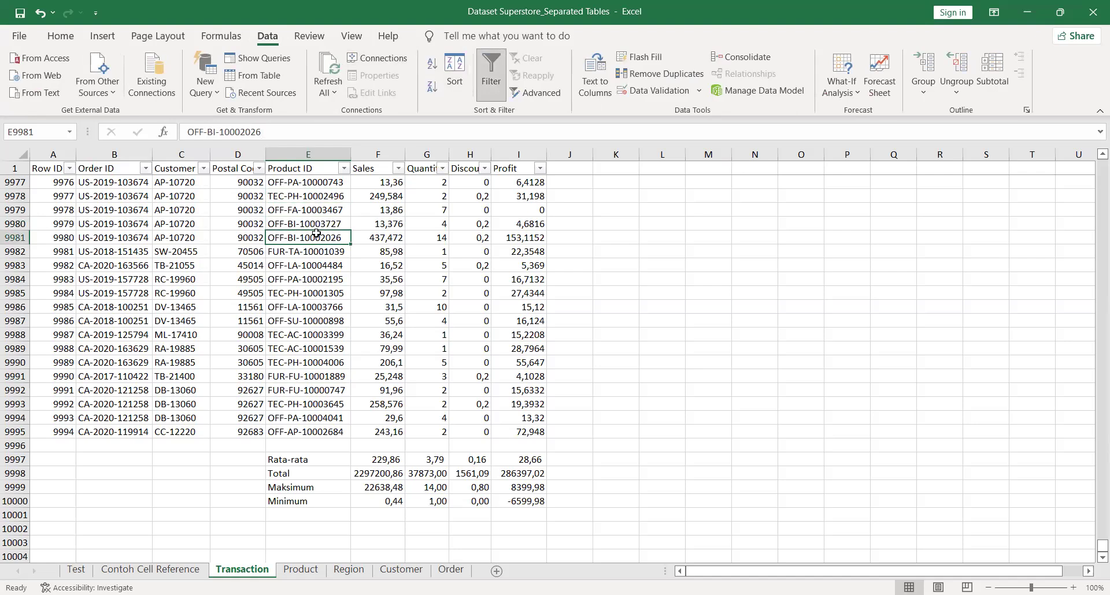
{"action": "scroll", "coordinate": [362, 350], "scroll_direction": "down", "scroll_amount": 1}
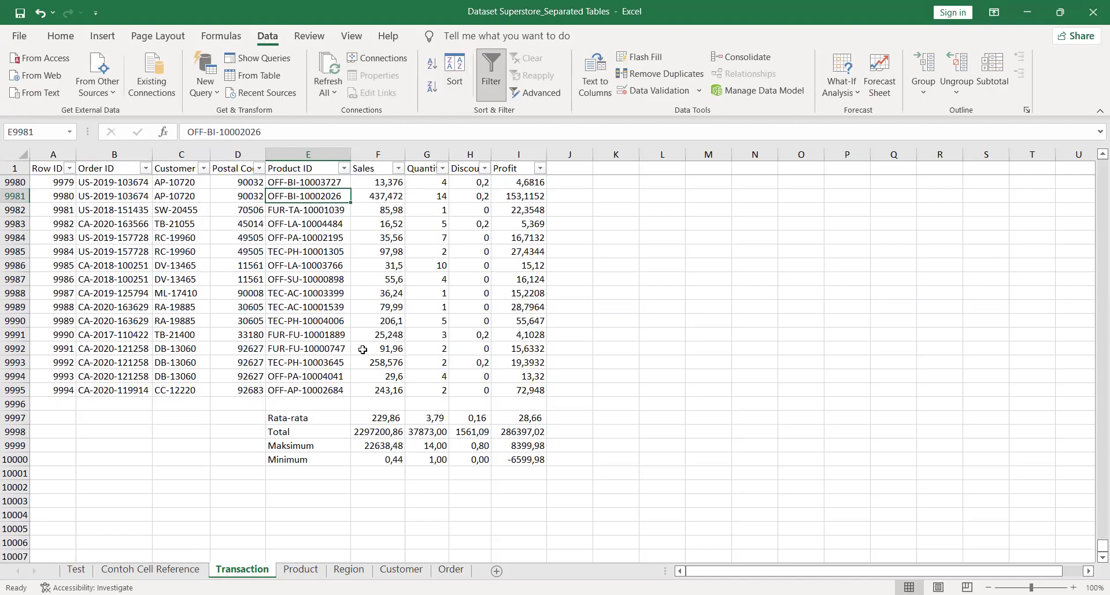
{"action": "scroll", "coordinate": [362, 349], "scroll_direction": "up", "scroll_amount": 1}
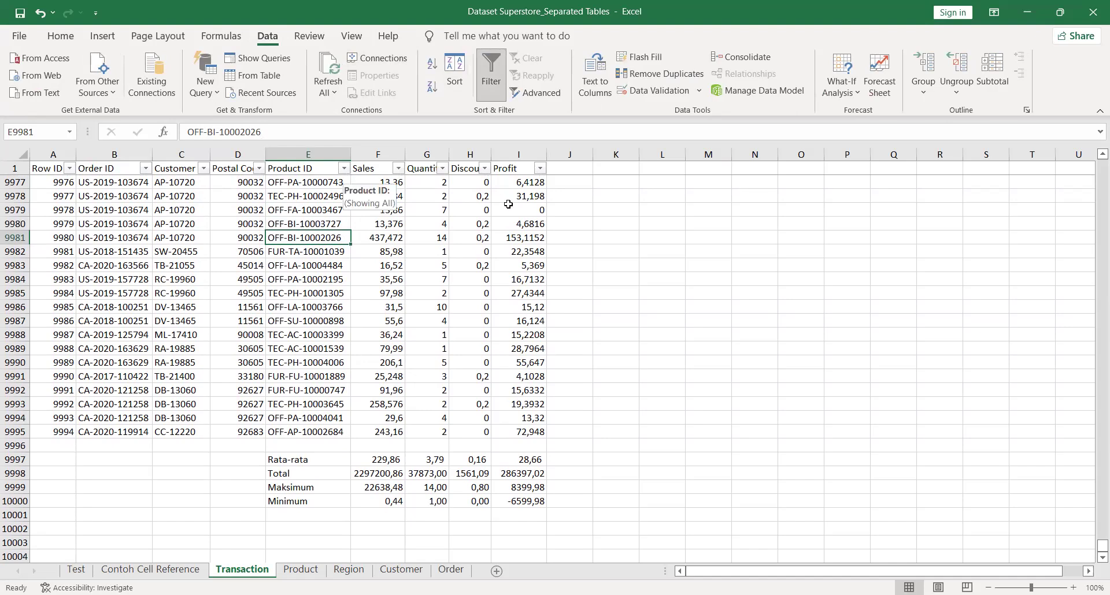
{"action": "left_click", "coordinate": [343, 168]}
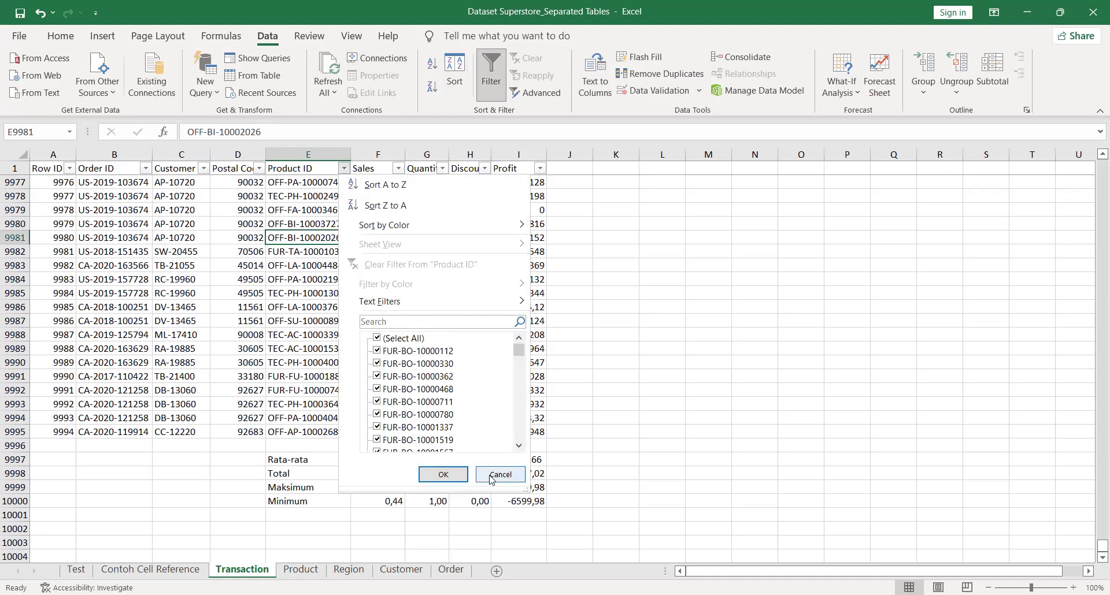
{"action": "key", "text": "Escape"}
{"action": "left_click", "coordinate": [320, 207]}
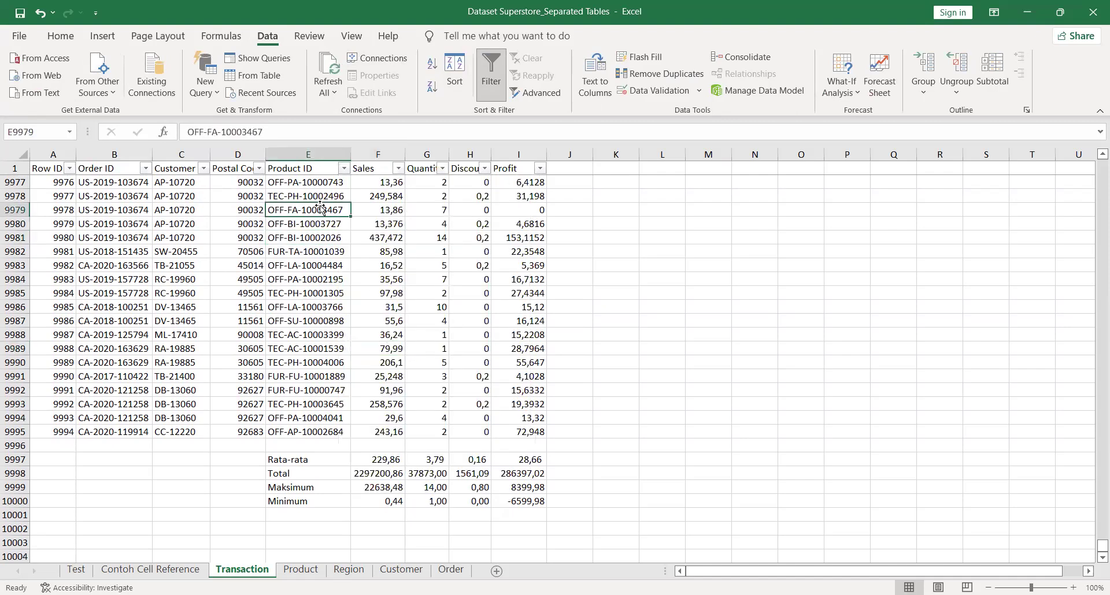
Filter the Product ID column to the IDs found with the search text "fur"
{"action": "left_click", "coordinate": [343, 168]}
{"action": "left_click", "coordinate": [385, 320]}
{"action": "type", "text": "fur"}
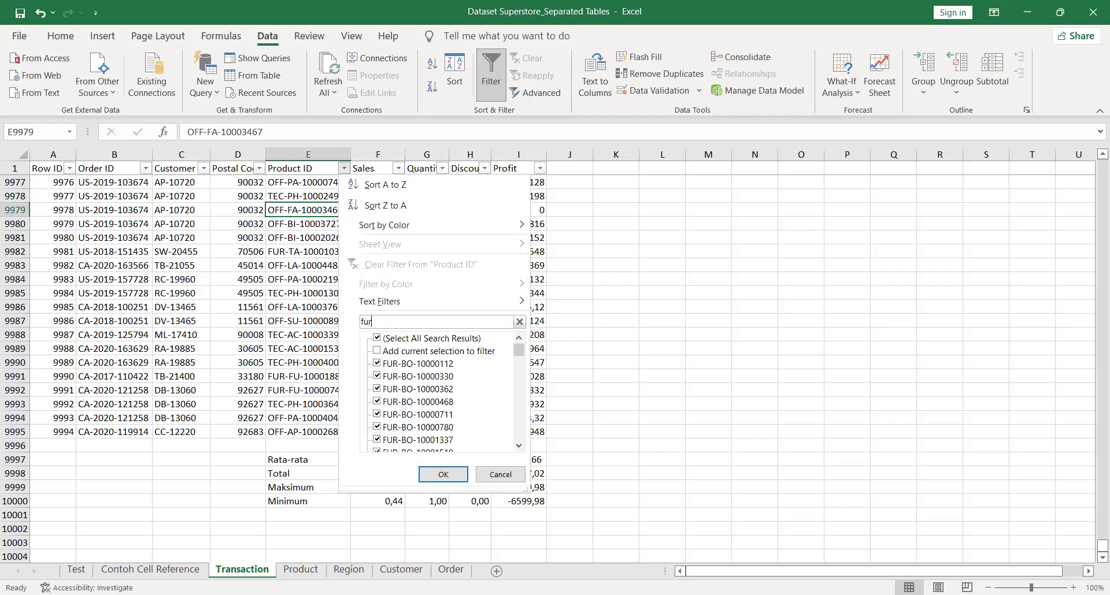
{"action": "left_click", "coordinate": [454, 479]}
Examine the filtered FUR rows and check the Sales average and total formulas in F9997 and F9998 against them
{"action": "scroll", "coordinate": [321, 209], "scroll_direction": "up", "scroll_amount": 4}
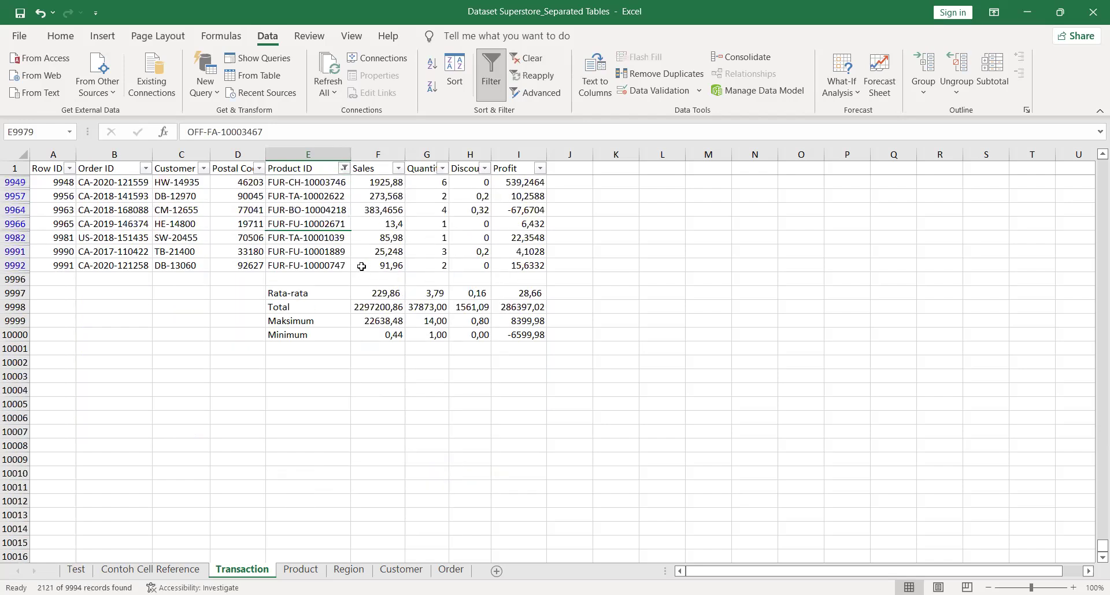
{"action": "left_click", "coordinate": [318, 208]}
{"action": "scroll", "coordinate": [318, 208], "scroll_direction": "up", "scroll_amount": 3}
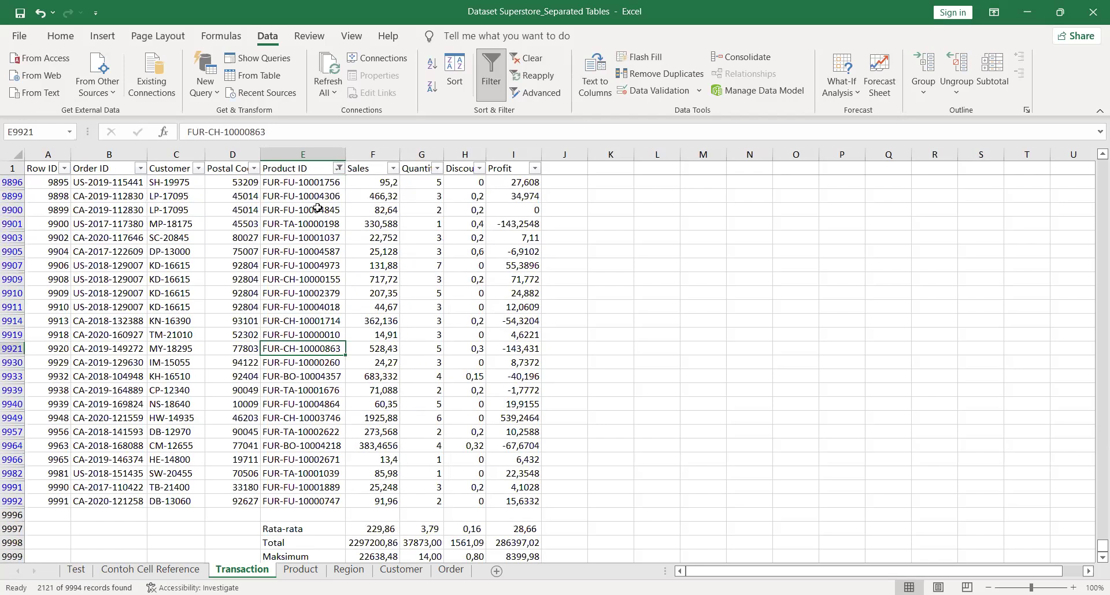
{"action": "scroll", "coordinate": [318, 208], "scroll_direction": "up", "scroll_amount": 13}
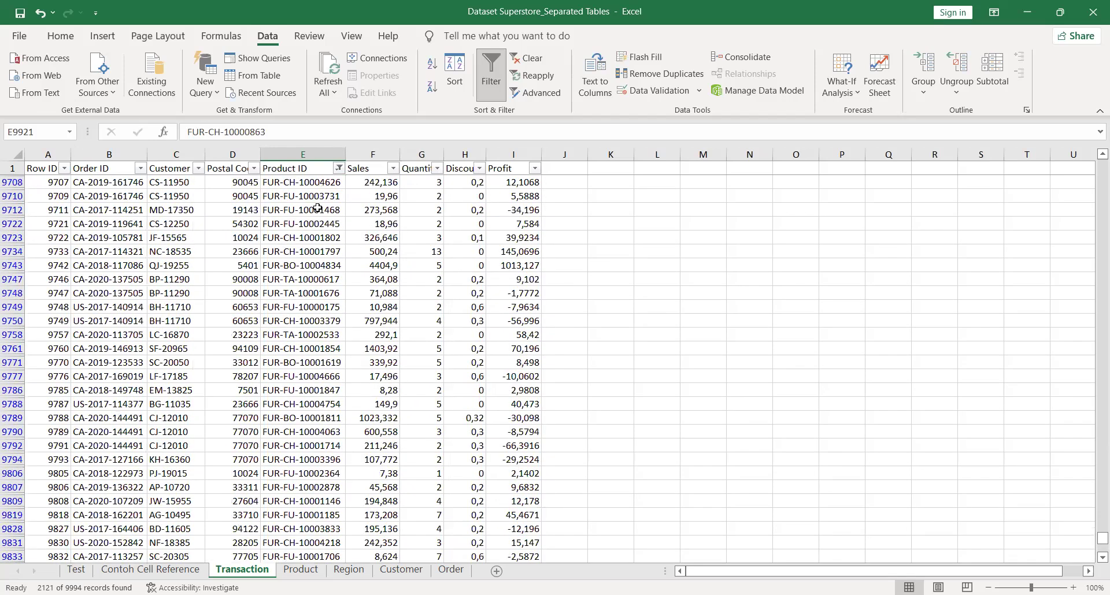
{"action": "scroll", "coordinate": [318, 208], "scroll_direction": "up", "scroll_amount": 20}
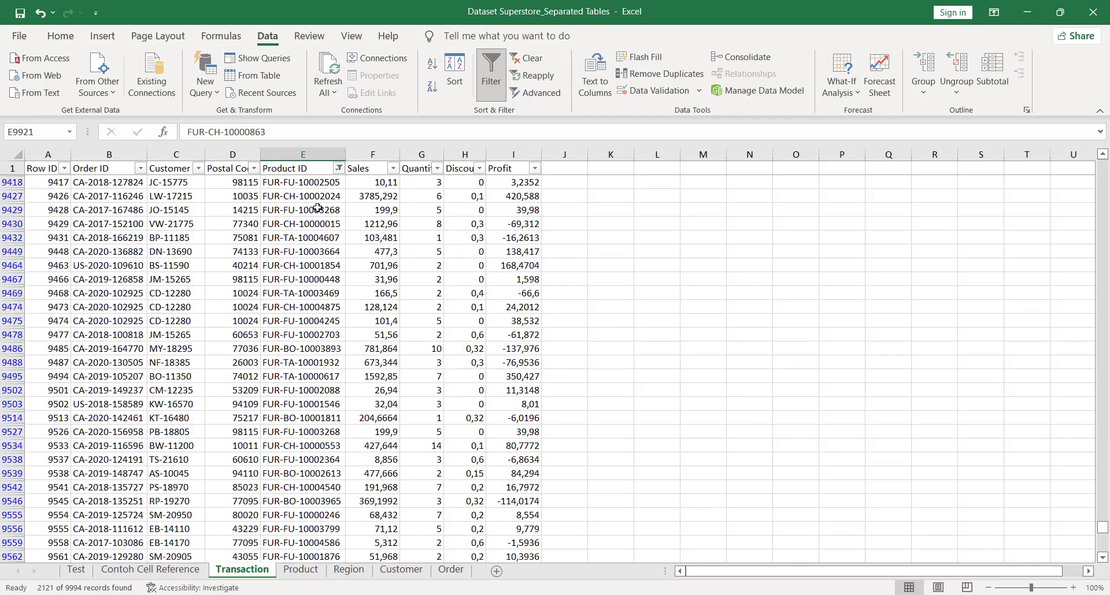
{"action": "scroll", "coordinate": [317, 209], "scroll_direction": "up", "scroll_amount": 11}
{"action": "scroll", "coordinate": [318, 208], "scroll_direction": "down", "scroll_amount": 20}
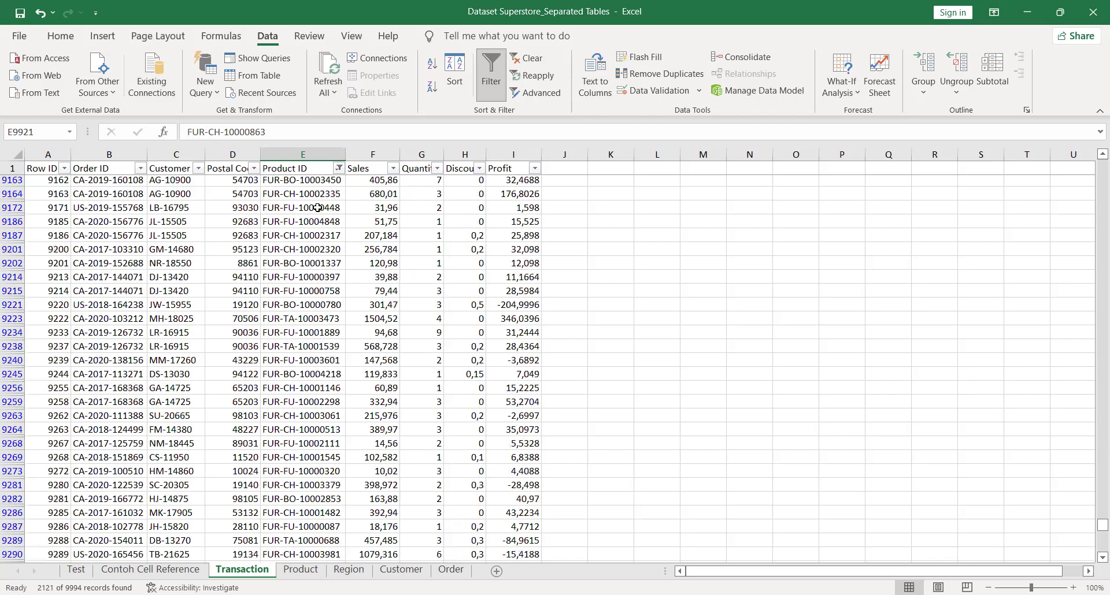
{"action": "scroll", "coordinate": [317, 208], "scroll_direction": "down", "scroll_amount": 20}
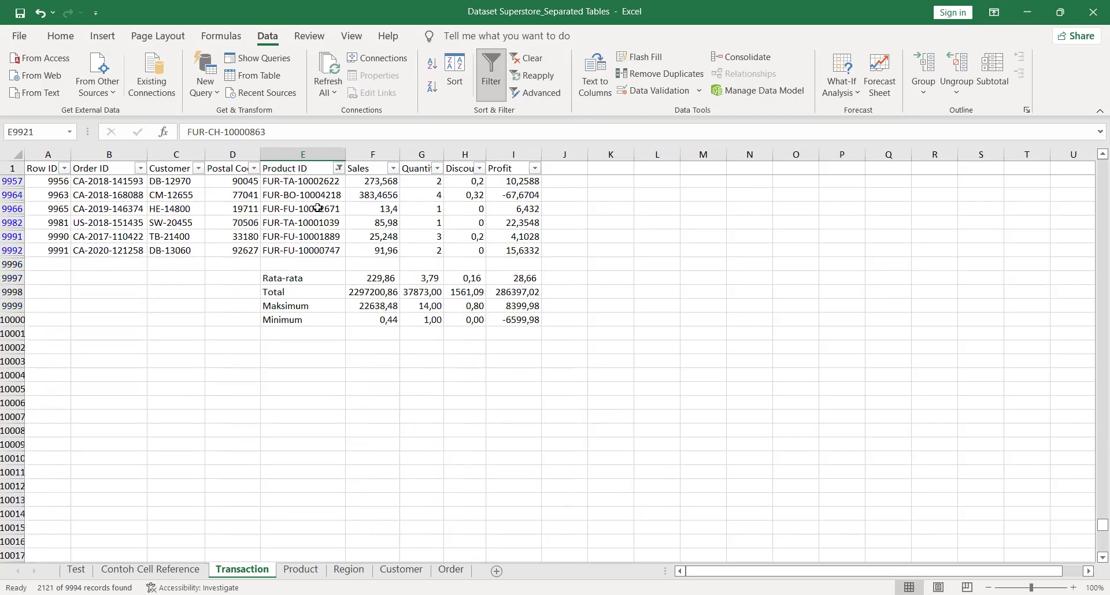
{"action": "left_click", "coordinate": [380, 281]}
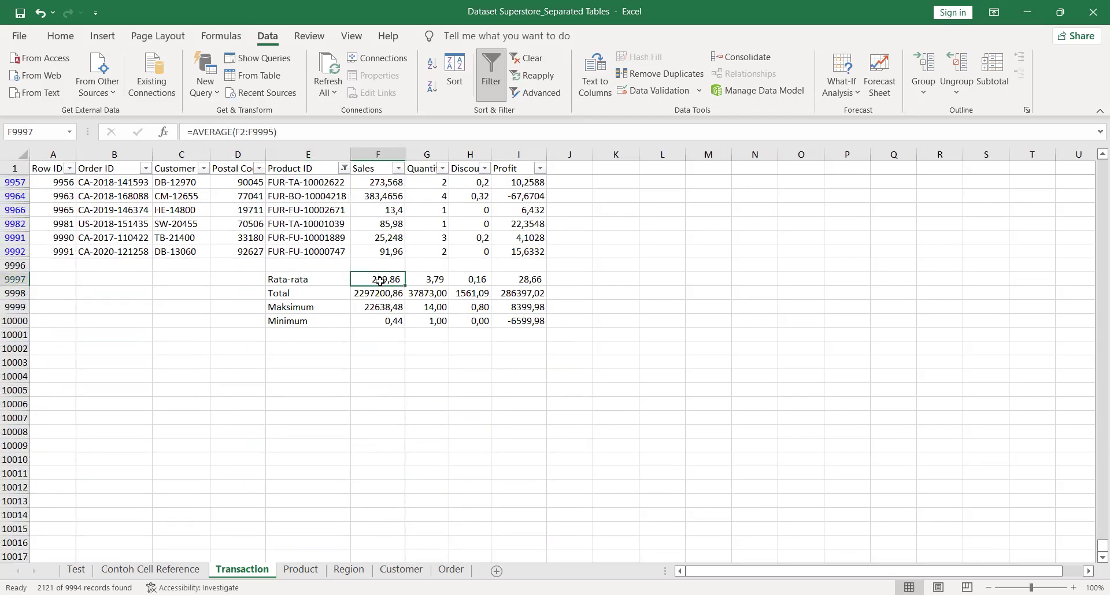
{"action": "left_click", "coordinate": [376, 292]}
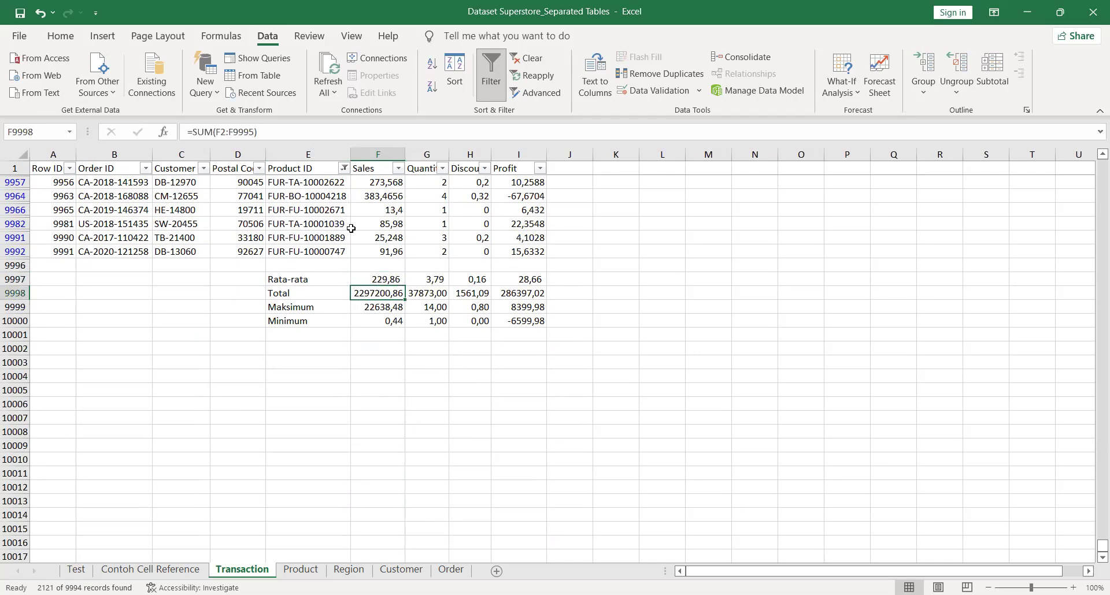
{"action": "left_click", "coordinate": [324, 200]}
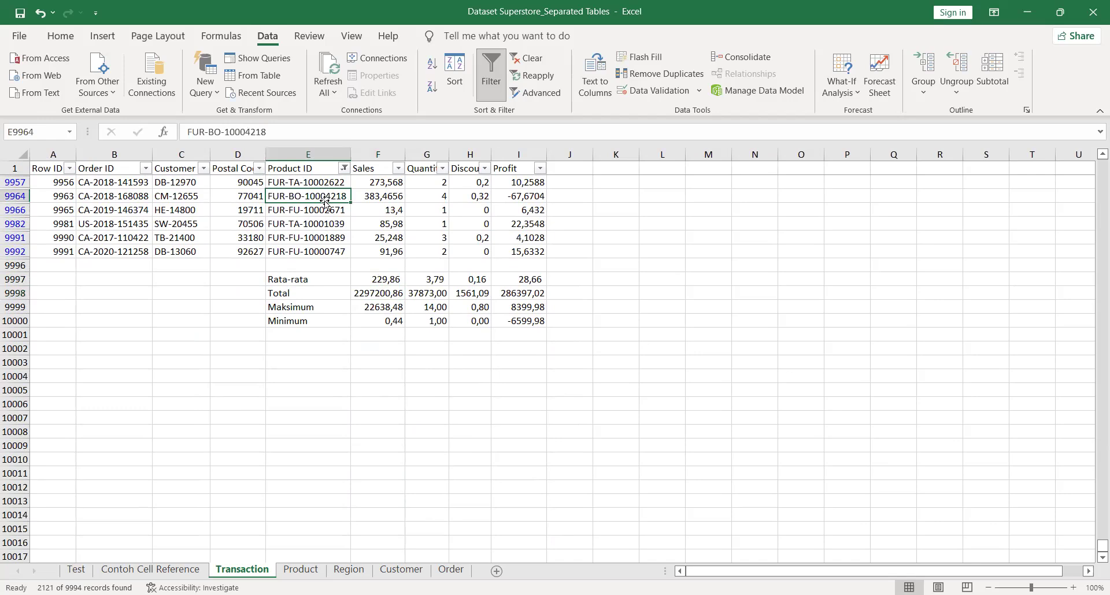
Clear the Product ID filter and go to the end of the Transaction data
{"action": "left_click", "coordinate": [526, 58]}
{"action": "left_click", "coordinate": [328, 319]}
{"action": "scroll", "coordinate": [327, 320], "scroll_direction": "down", "scroll_amount": 4}
{"action": "key", "text": "ctrl+Down"}
{"action": "scroll", "coordinate": [419, 496], "scroll_direction": "down", "scroll_amount": 4}
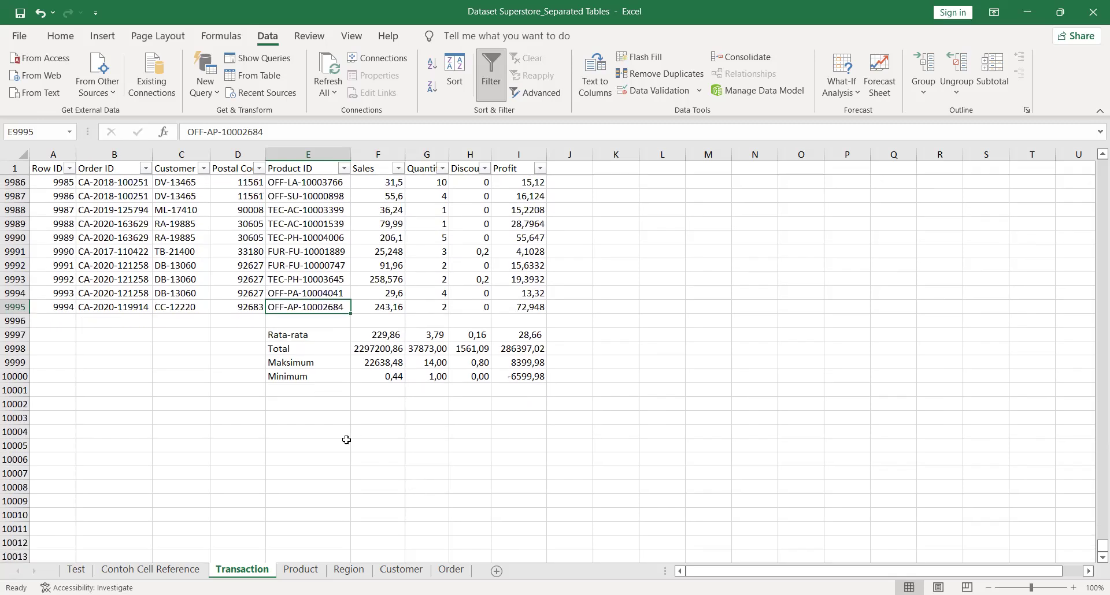
Enter the label "rata-rata by filter" in cell E10003 below the summary rows
{"action": "left_click", "coordinate": [315, 419]}
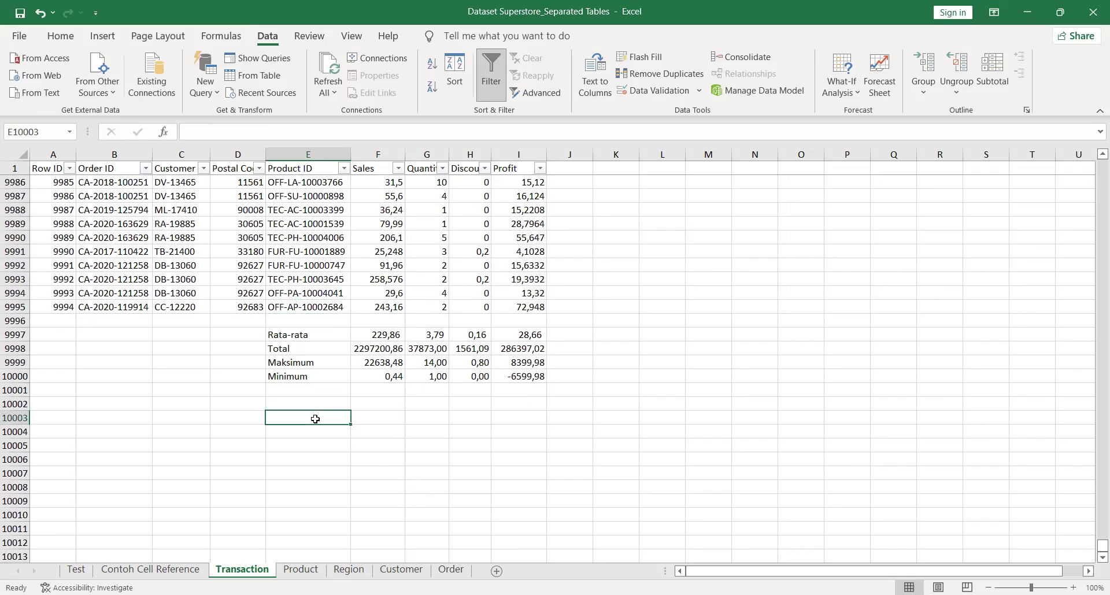
{"action": "left_click", "coordinate": [301, 336]}
{"action": "left_click", "coordinate": [306, 415]}
{"action": "type", "text": "rata-rata by filter"}
{"action": "key", "text": "Tab"}
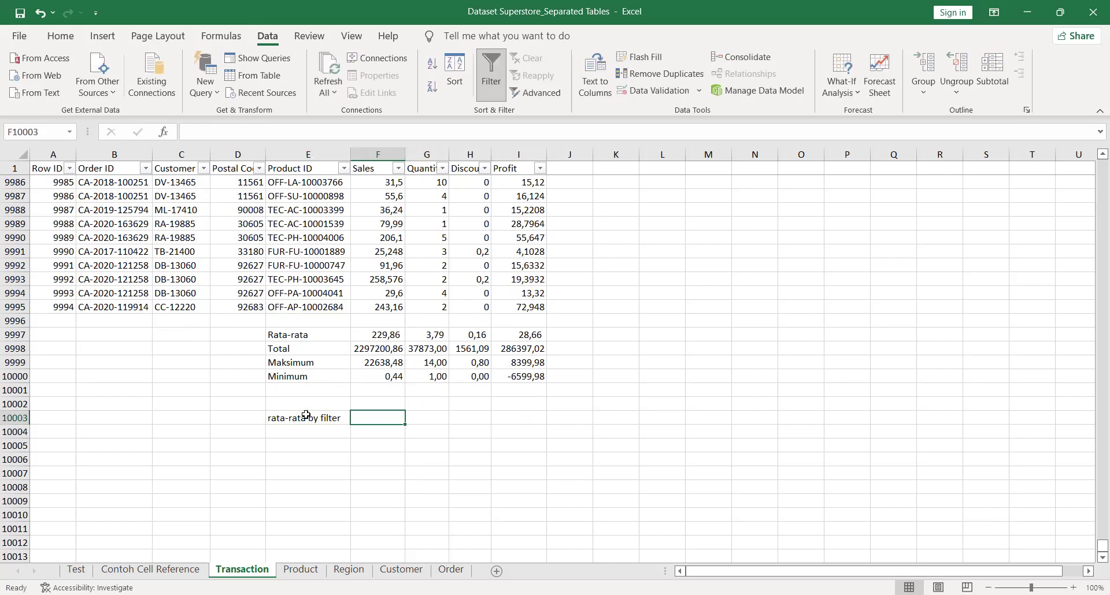
Calculate the filter-aware Sales average in F10003 with the formula =SUBTOTAL(1;F2:F9995)
{"action": "type", "text": "="}
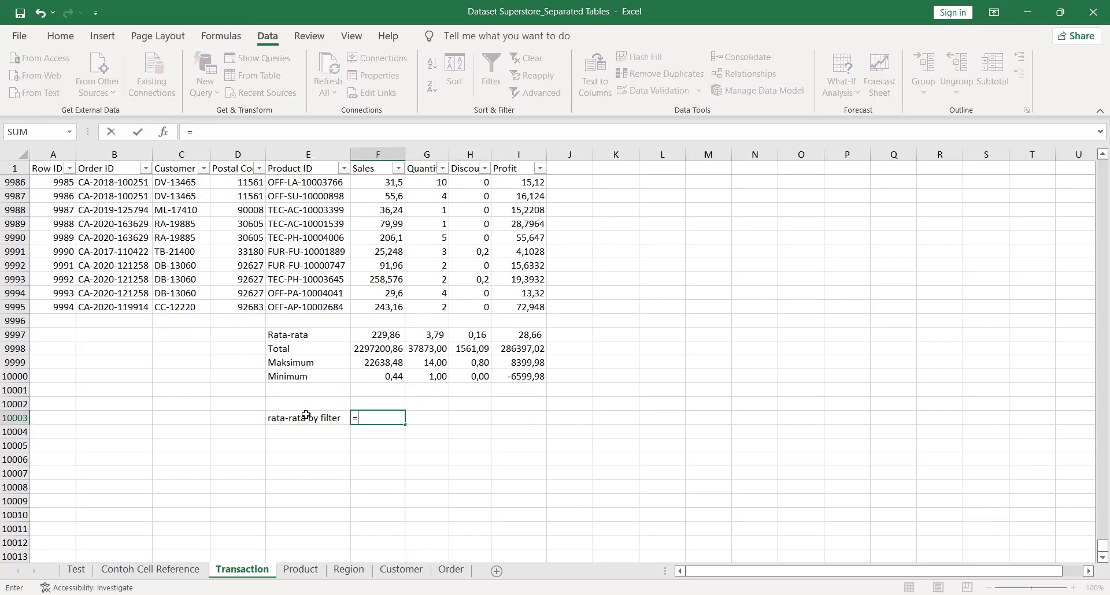
{"action": "type", "text": "sub"}
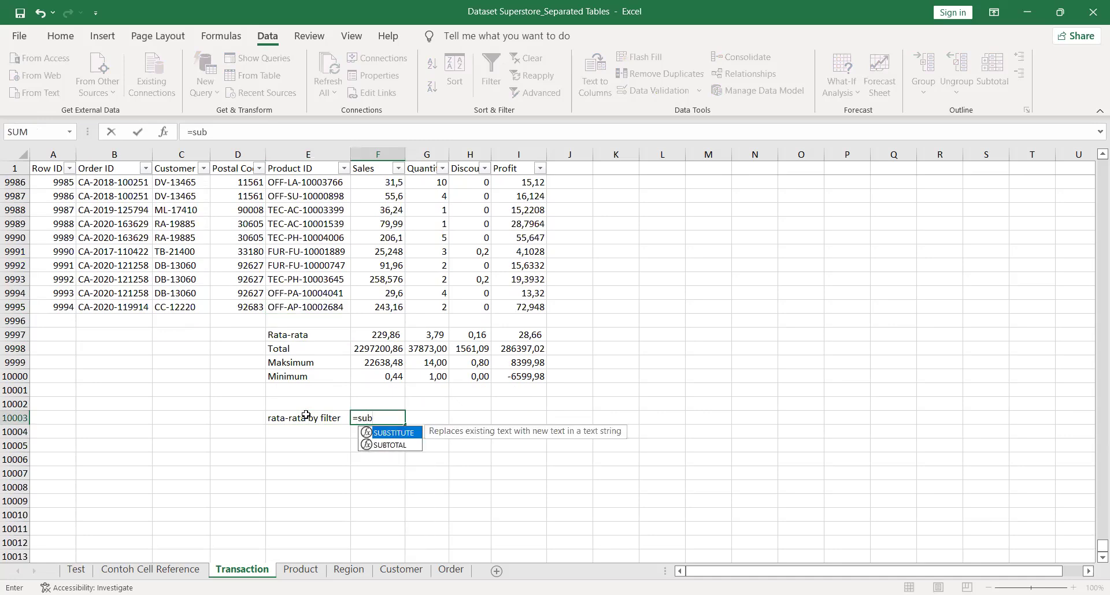
{"action": "key", "text": "Down"}
{"action": "key", "text": "Tab"}
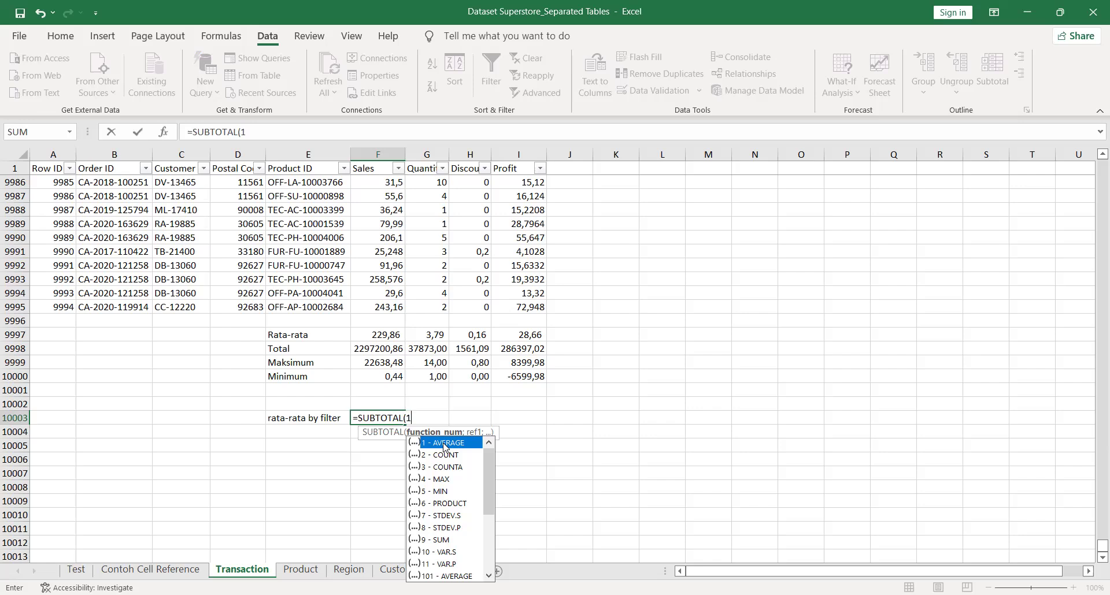
{"action": "type", "text": ";"}
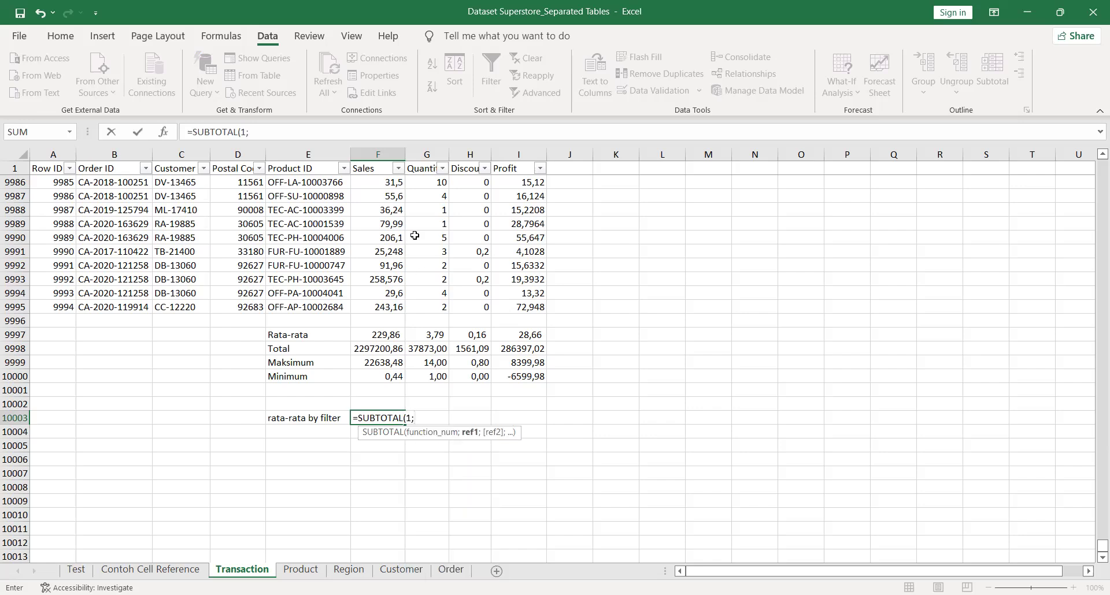
{"action": "left_click", "coordinate": [376, 172]}
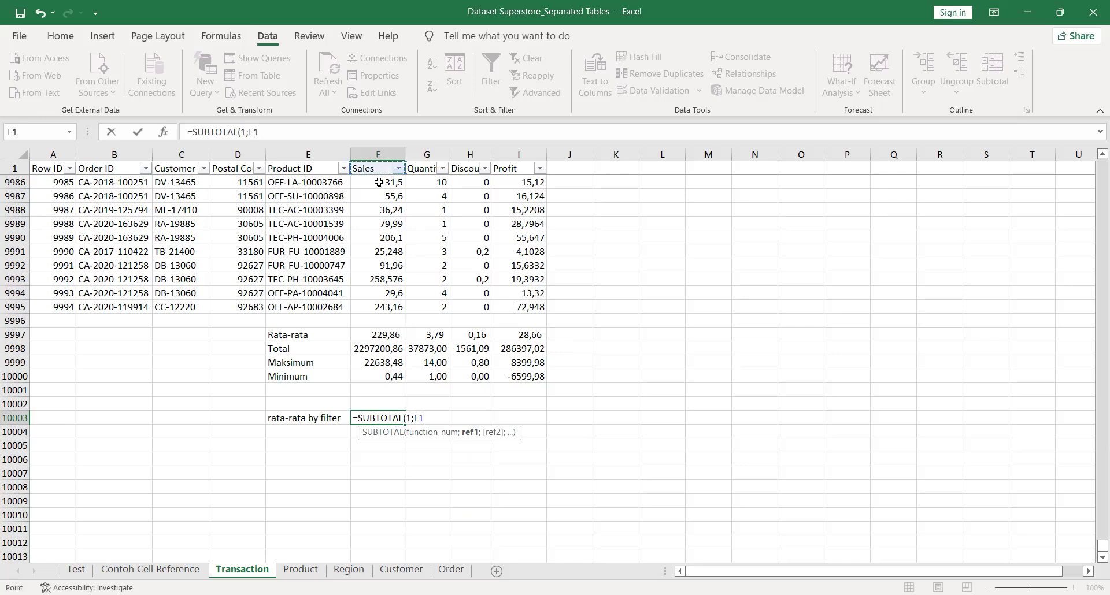
{"action": "key", "text": "Down"}
{"action": "key", "text": "ctrl+shift+Down"}
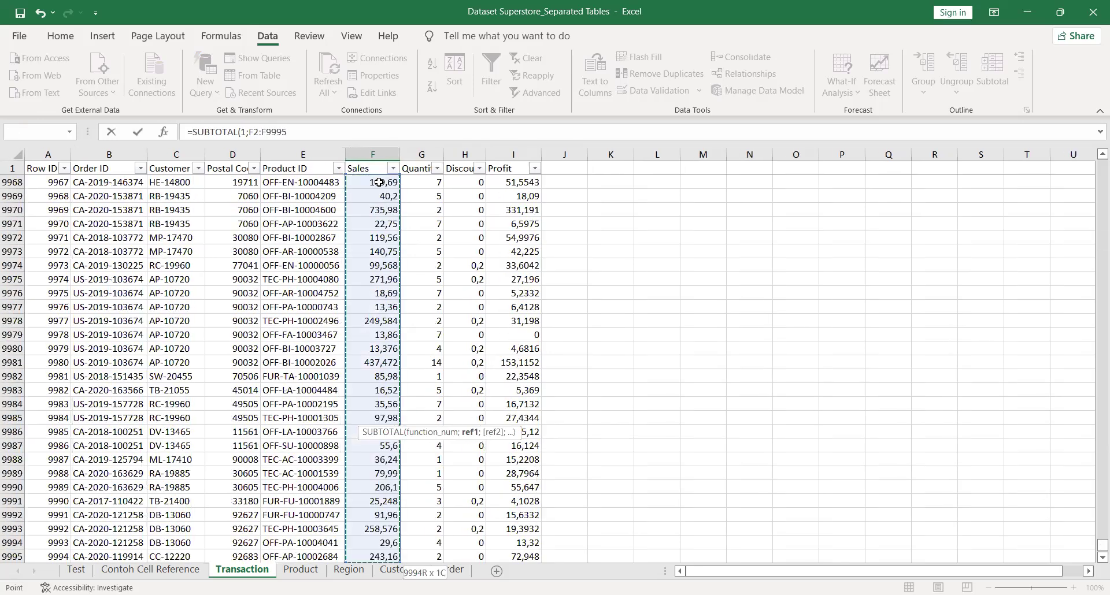
{"action": "key", "text": "Return"}
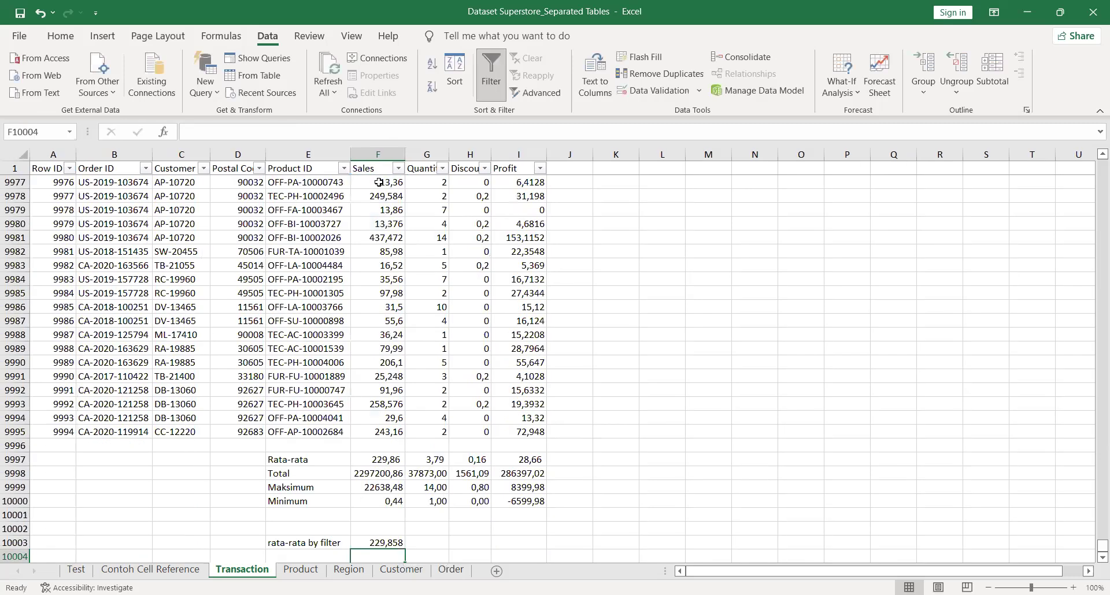
Copy the SUBTOTAL average from F10003 to G10003:I10003 and compare the Sales averages in F9997 and F10003
{"action": "key", "text": "Up"}
{"action": "key", "text": "ctrl+c"}
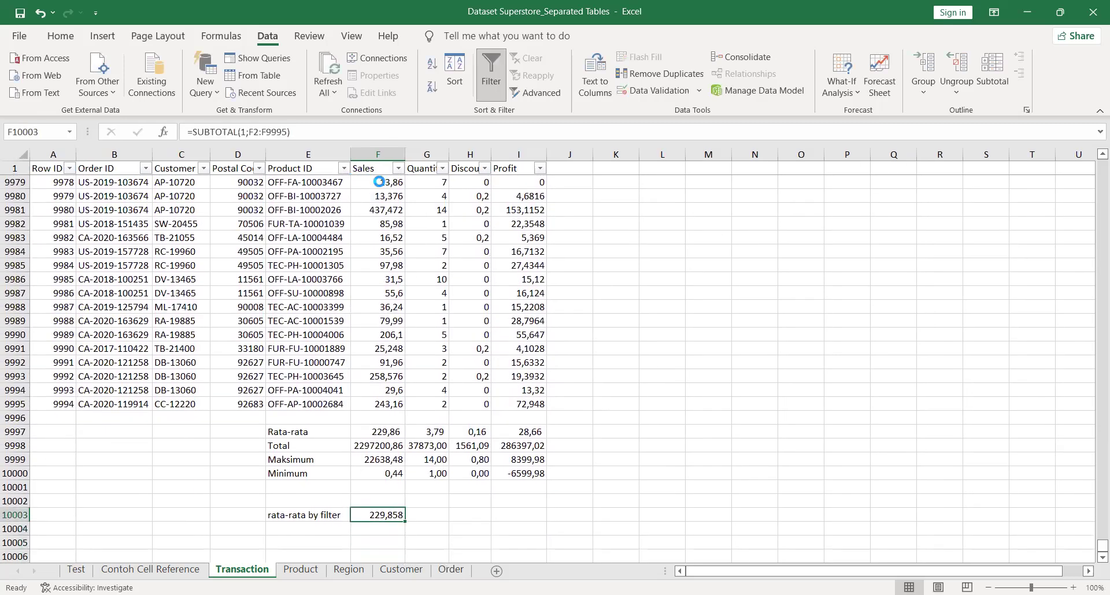
{"action": "key", "text": "Right"}
{"action": "key", "text": "shift+Right"}
{"action": "key", "text": "shift+Right"}
{"action": "key", "text": "Return"}
{"action": "key", "text": "Down"}
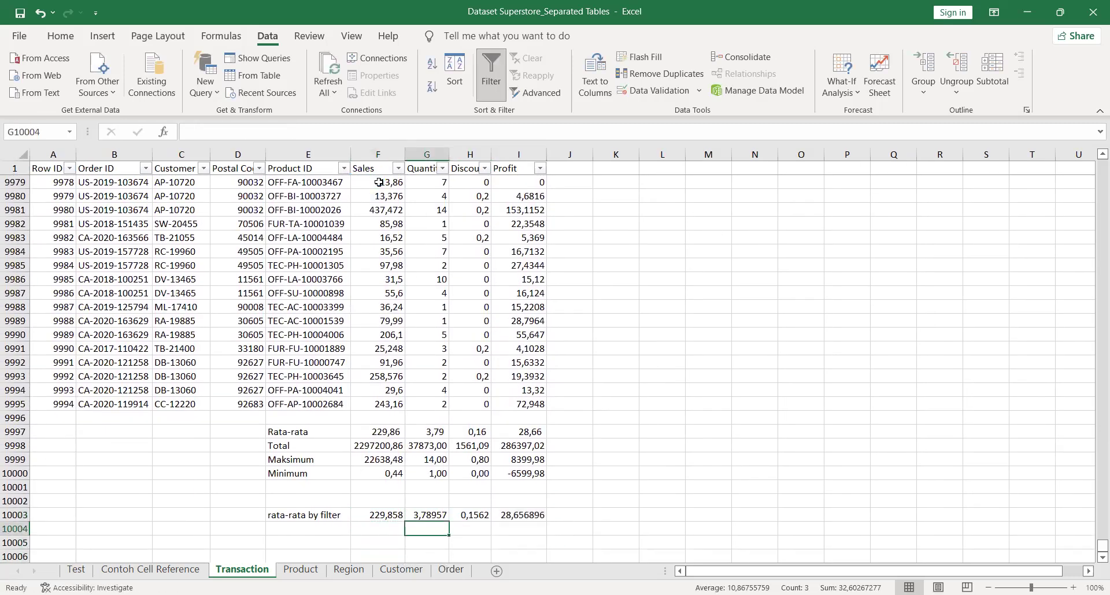
{"action": "key", "text": "Left"}
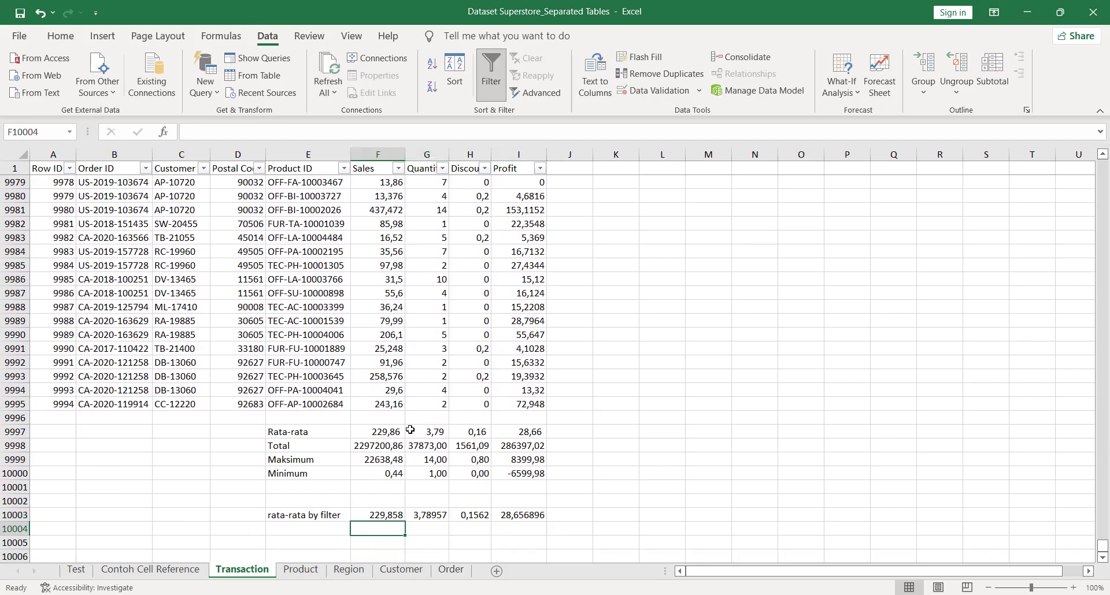
{"action": "left_click", "coordinate": [375, 430]}
{"action": "left_click", "coordinate": [376, 515]}
Filter the Product ID column by the search text "fur" and check the filtered Sales average in F10003
{"action": "left_click", "coordinate": [346, 229]}
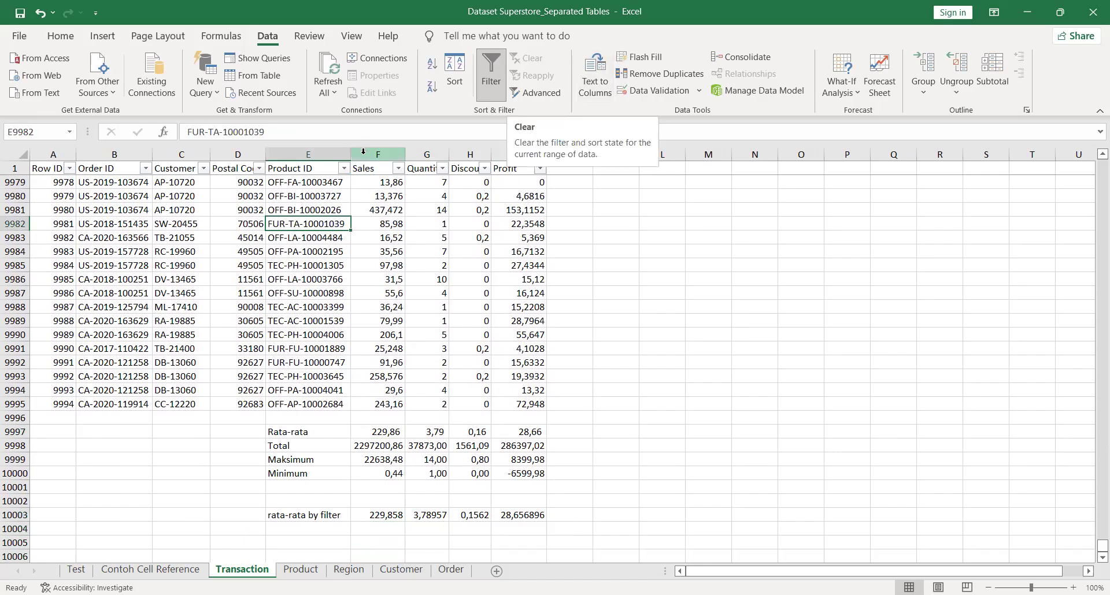
{"action": "left_click", "coordinate": [343, 168]}
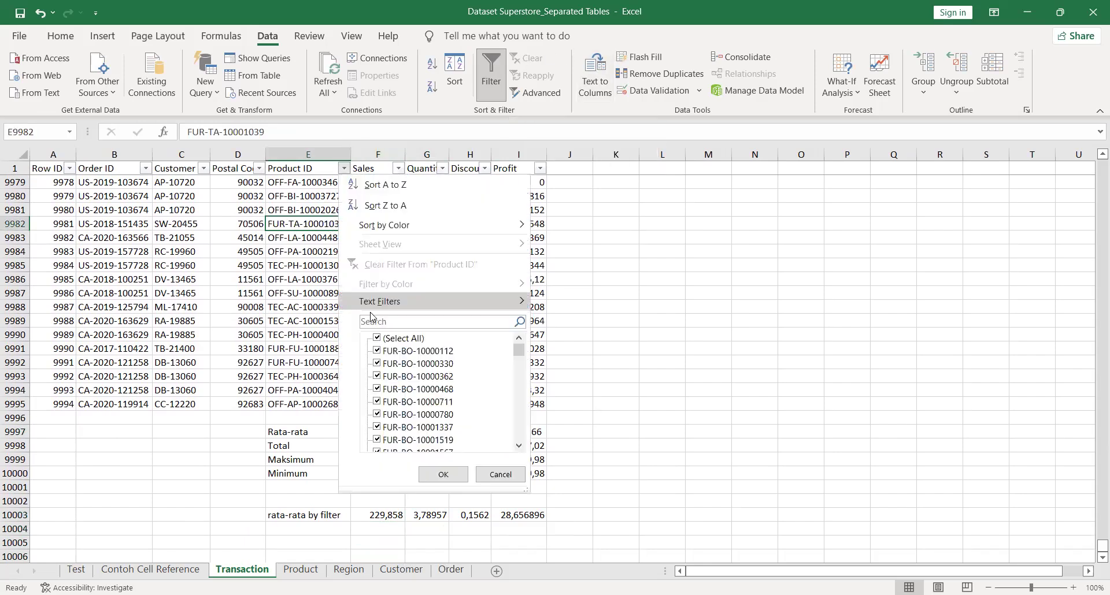
{"action": "left_click", "coordinate": [379, 323]}
{"action": "type", "text": "fur"}
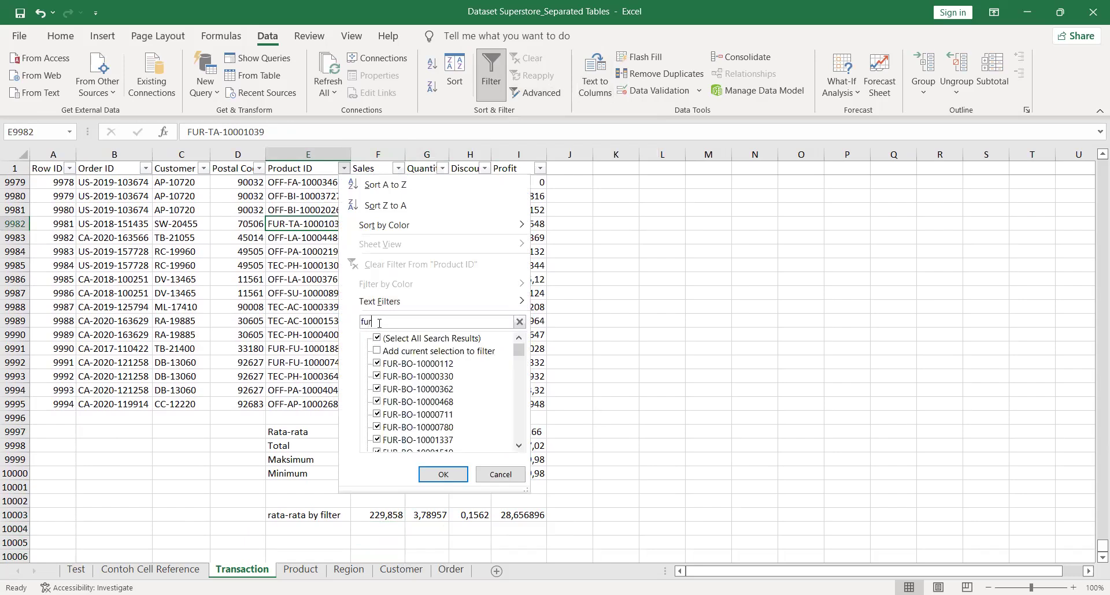
{"action": "left_click", "coordinate": [442, 475]}
{"action": "scroll", "coordinate": [426, 332], "scroll_direction": "up", "scroll_amount": 1}
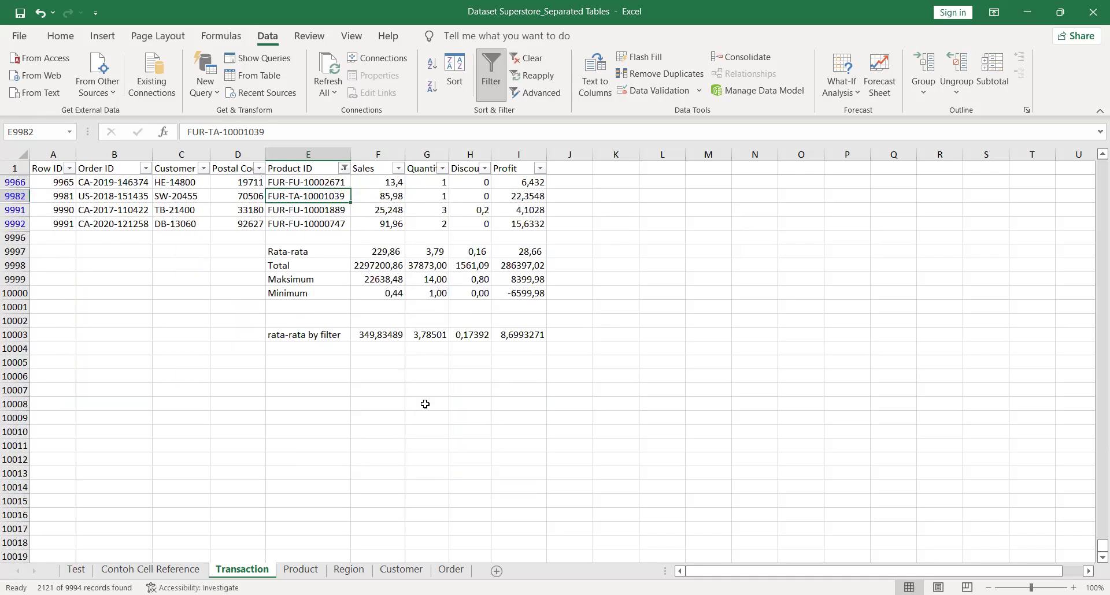
{"action": "left_click", "coordinate": [377, 363]}
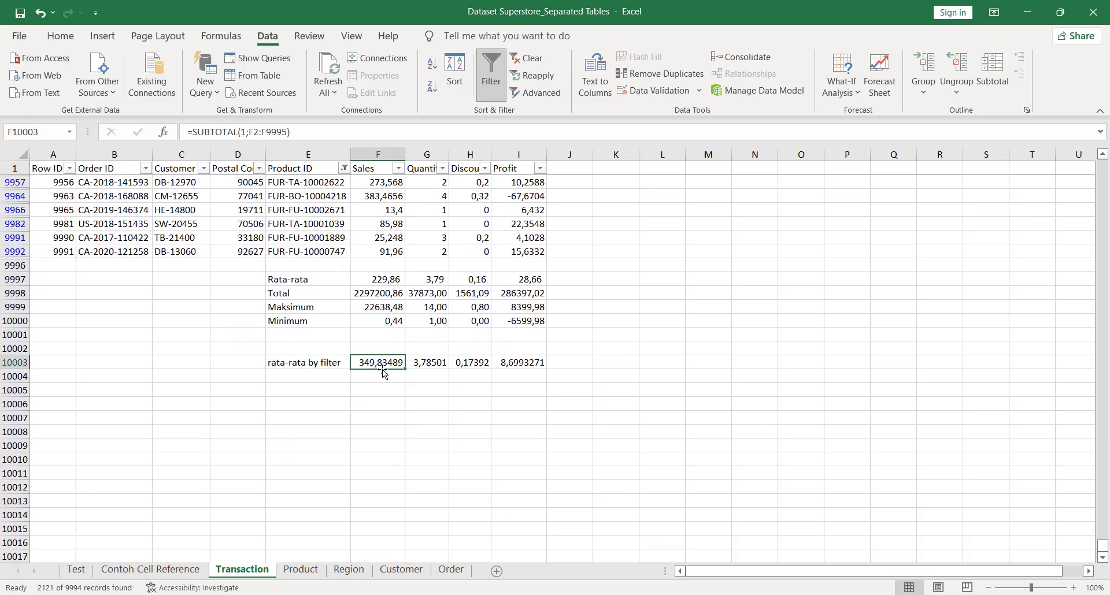
Filter the Product ID column by the search text "tec" and compare the Sales average formulas in F10003 and F9997
{"action": "scroll", "coordinate": [383, 372], "scroll_direction": "up", "scroll_amount": 1}
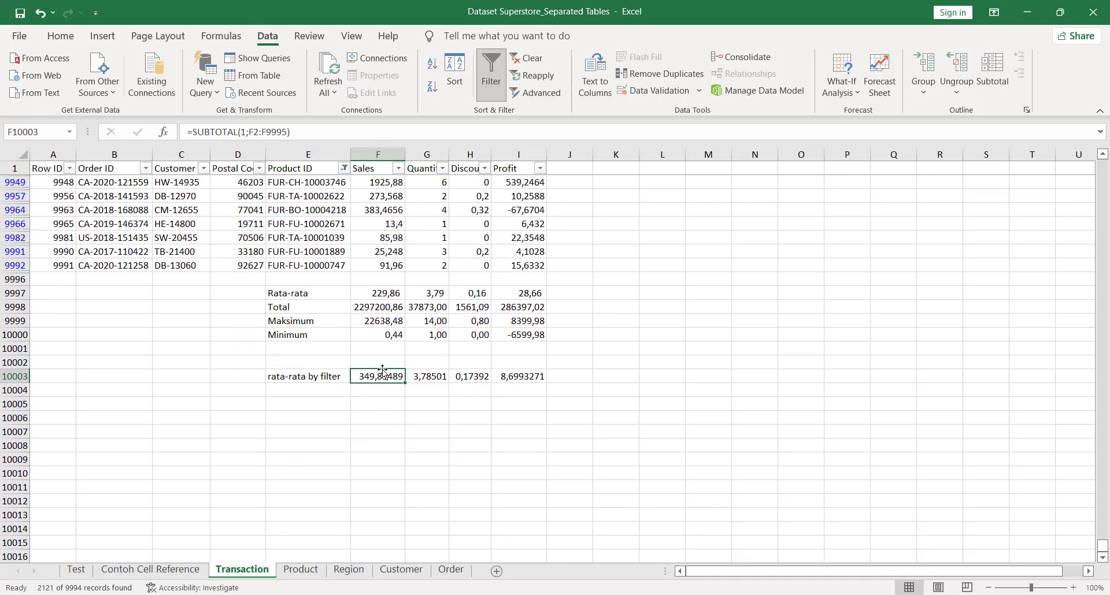
{"action": "left_click", "coordinate": [343, 168]}
{"action": "left_click", "coordinate": [393, 322]}
{"action": "type", "text": "tec"}
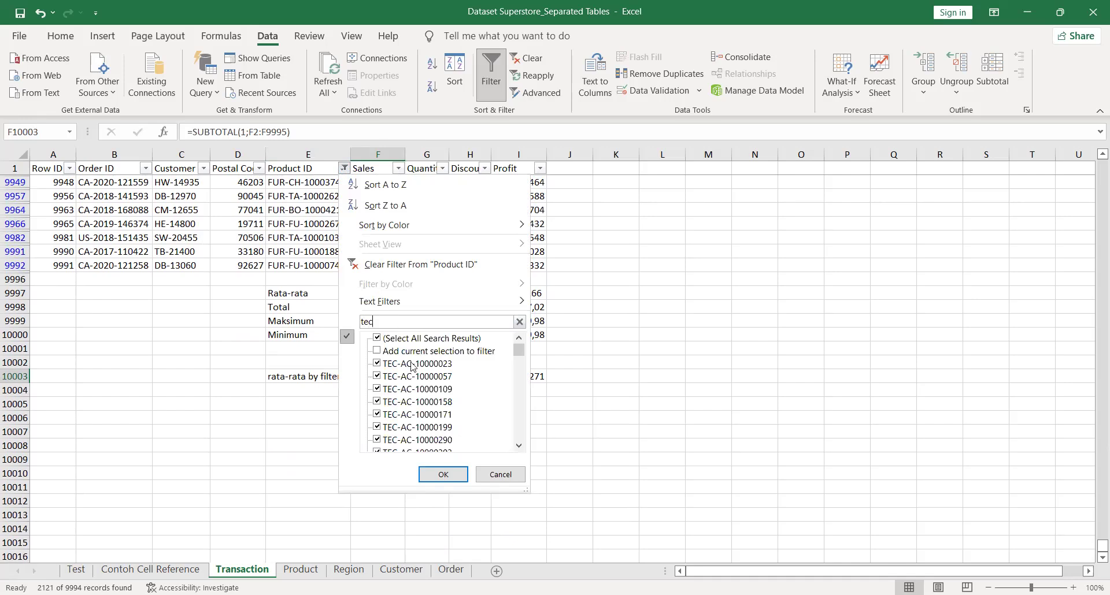
{"action": "left_click", "coordinate": [445, 479]}
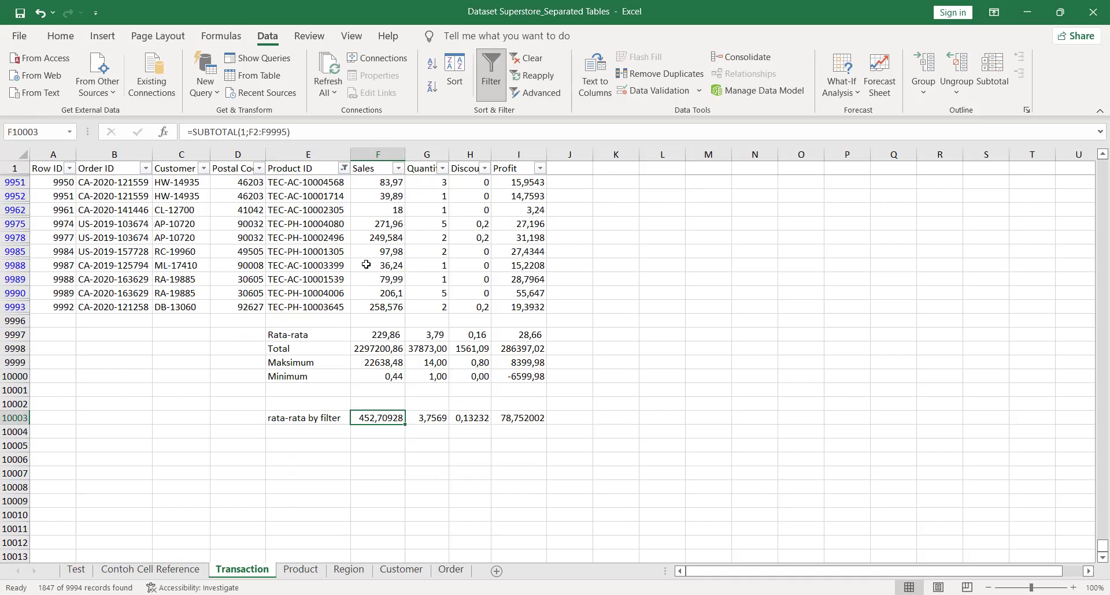
{"action": "double_click", "coordinate": [378, 419]}
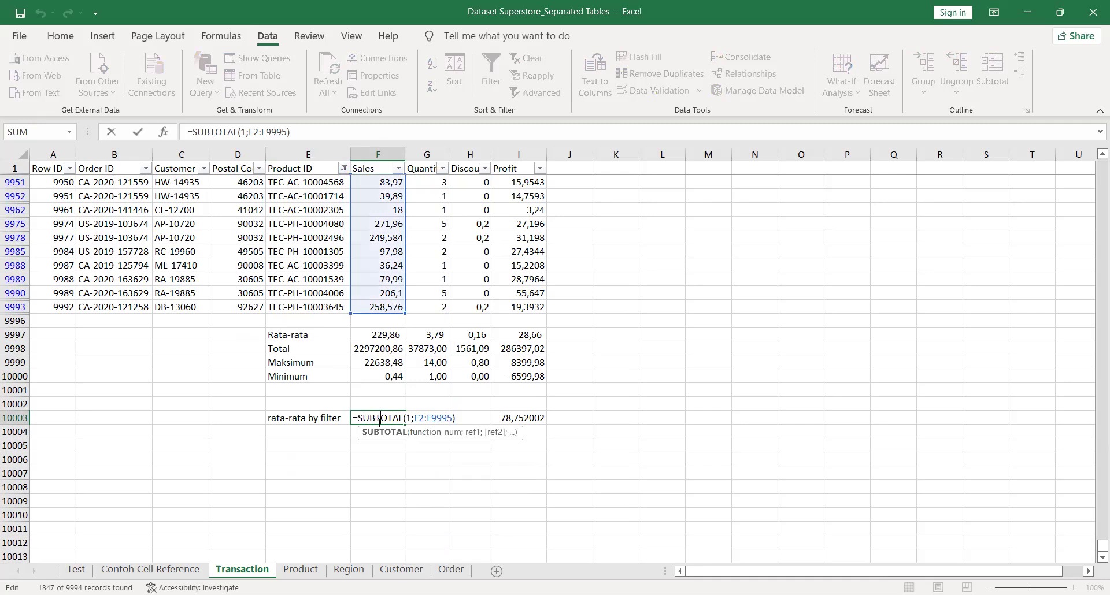
{"action": "double_click", "coordinate": [386, 336]}
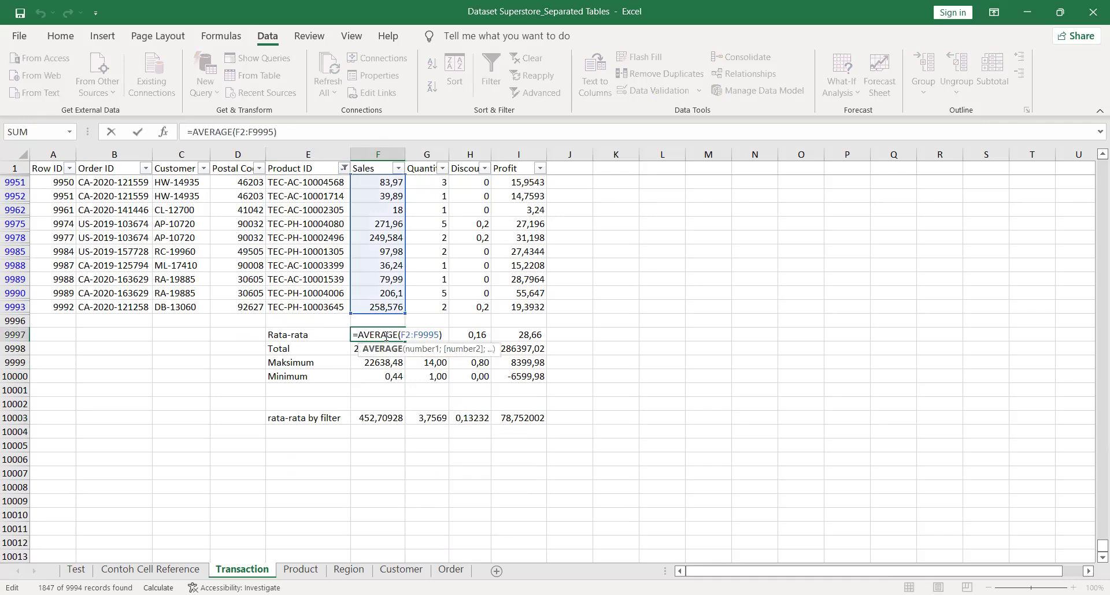
Enter the label "total by filter" in cell E10004 below the filter-aware average label
{"action": "left_click", "coordinate": [331, 431]}
{"action": "type", "text": "total "}
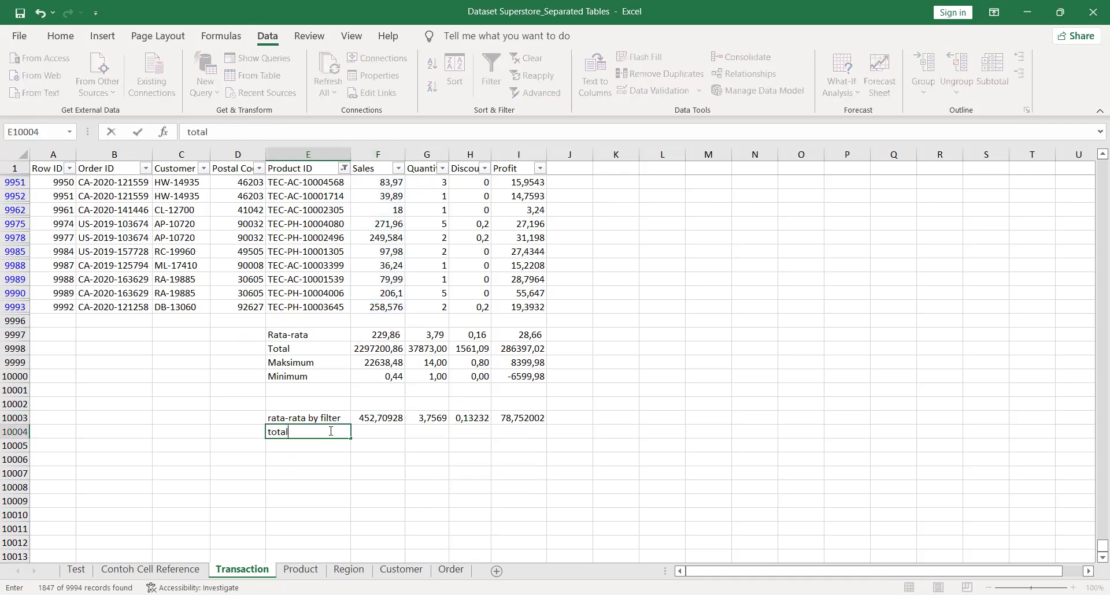
{"action": "type", "text": "by filter"}
{"action": "key", "text": "ctrl+Return"}
Try to total the filtered Sales values in F10004 with =SUBTOTAL(9;F9:F9993), and clear the cell
{"action": "key", "text": "Tab"}
{"action": "type", "text": "="}
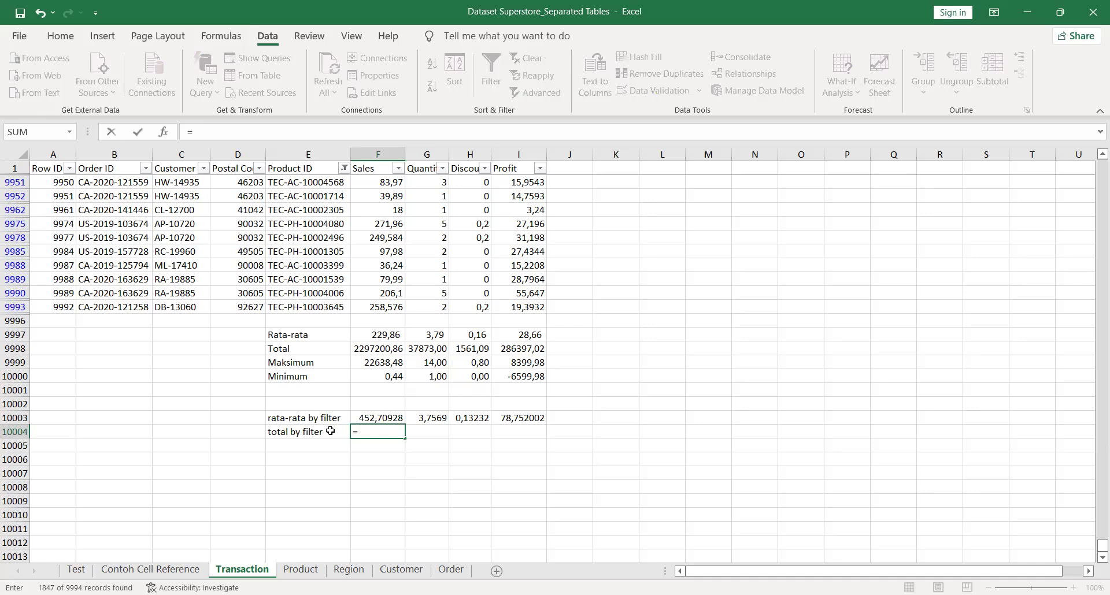
{"action": "type", "text": "subtotal("}
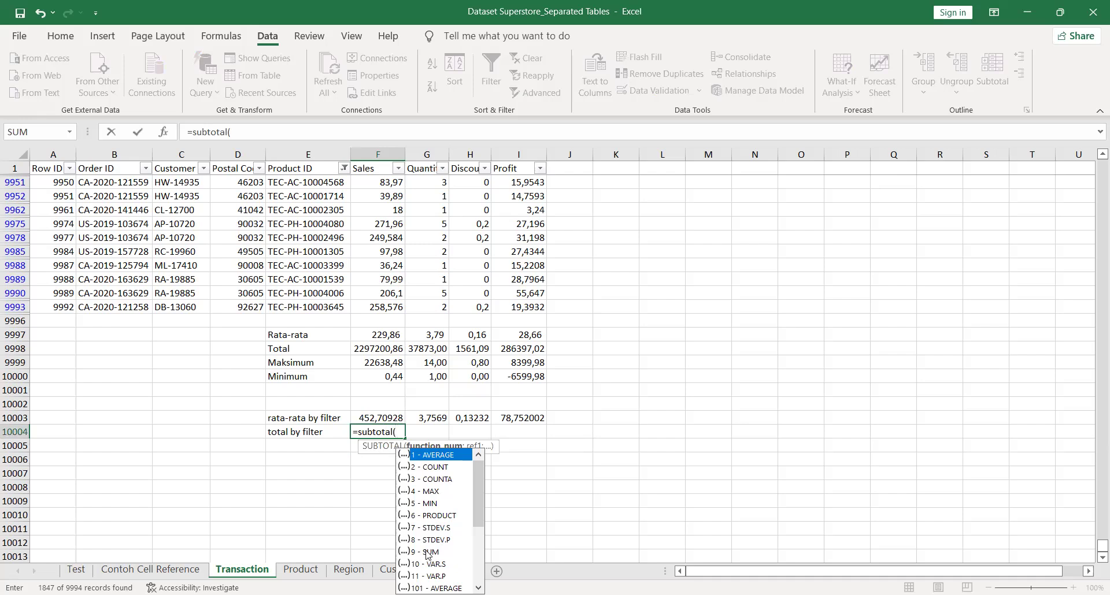
{"action": "type", "text": "9;"}
{"action": "left_click", "coordinate": [381, 172]}
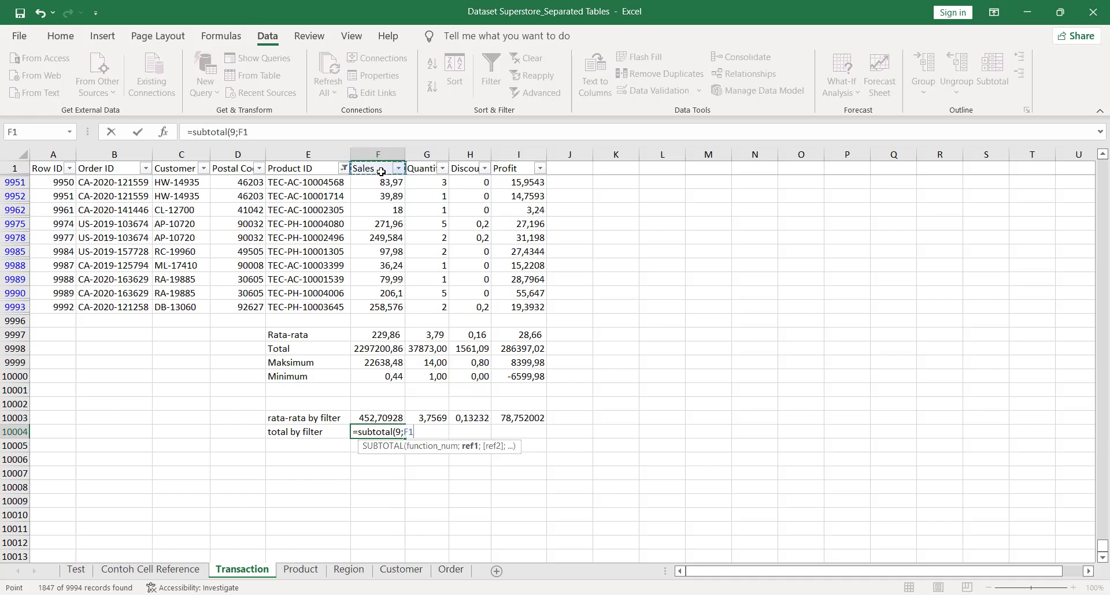
{"action": "key", "text": "Down"}
{"action": "key", "text": "ctrl+shift+Down"}
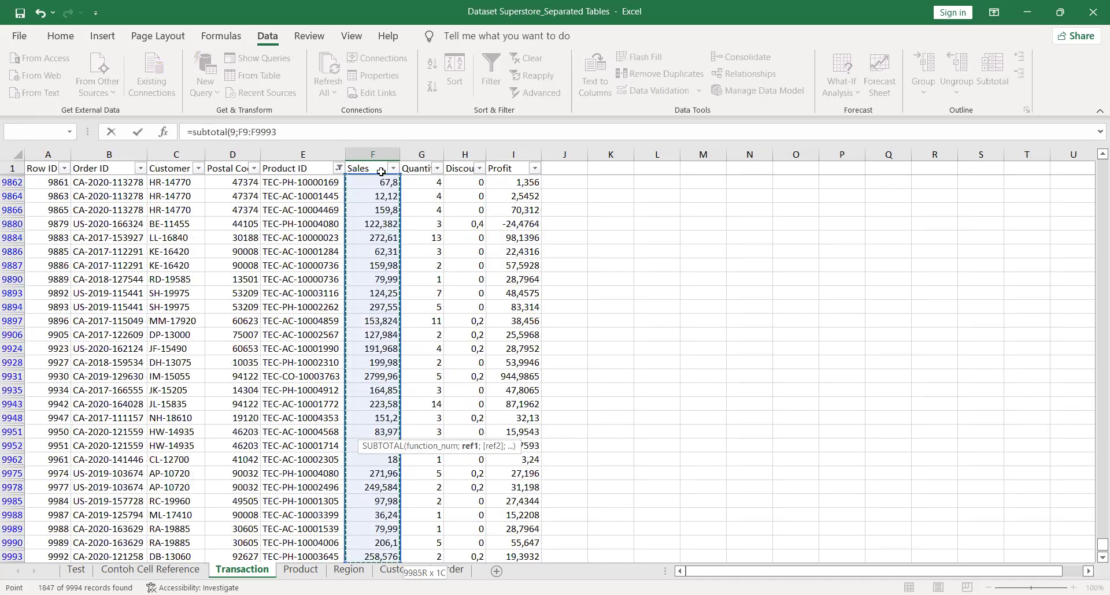
{"action": "key", "text": "Return"}
{"action": "key", "text": "Up"}
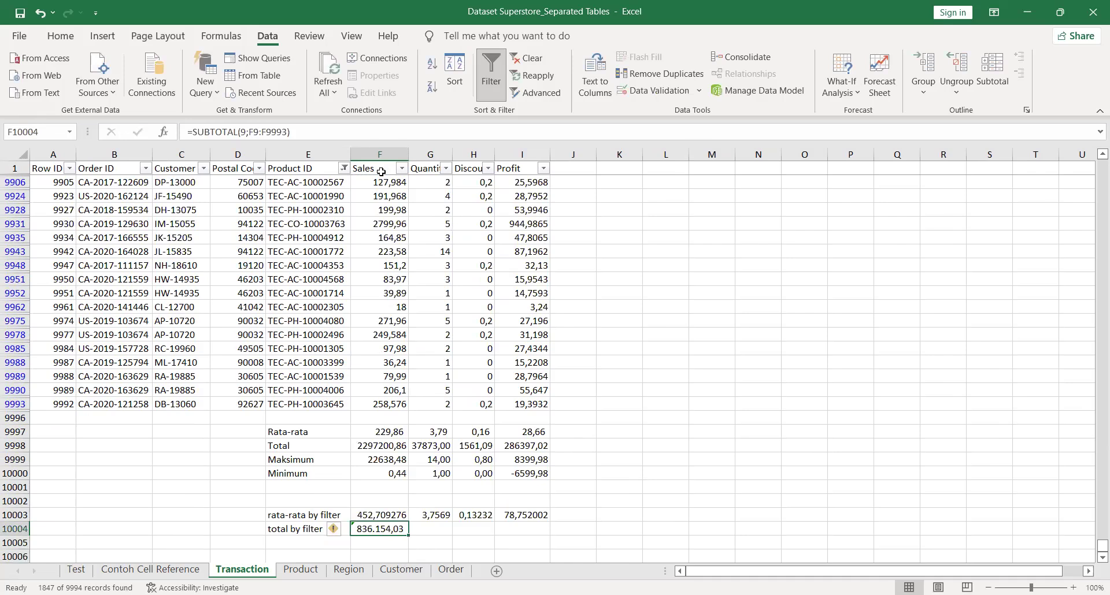
{"action": "key", "text": "Delete"}
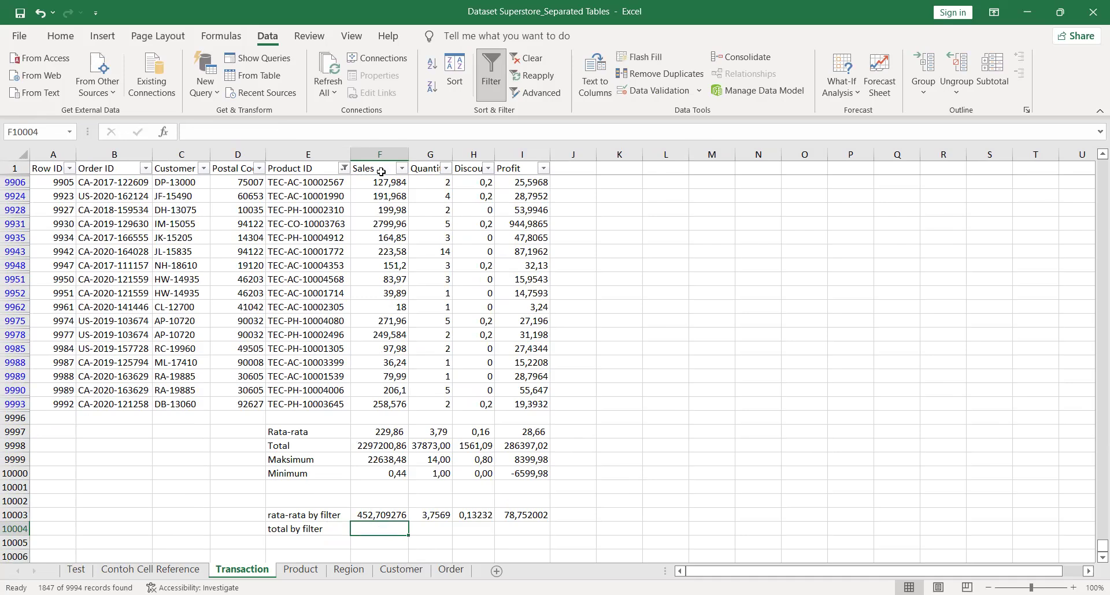
Clear the Product ID filter and go to the summary rows below the Sales data
{"action": "left_click", "coordinate": [298, 209]}
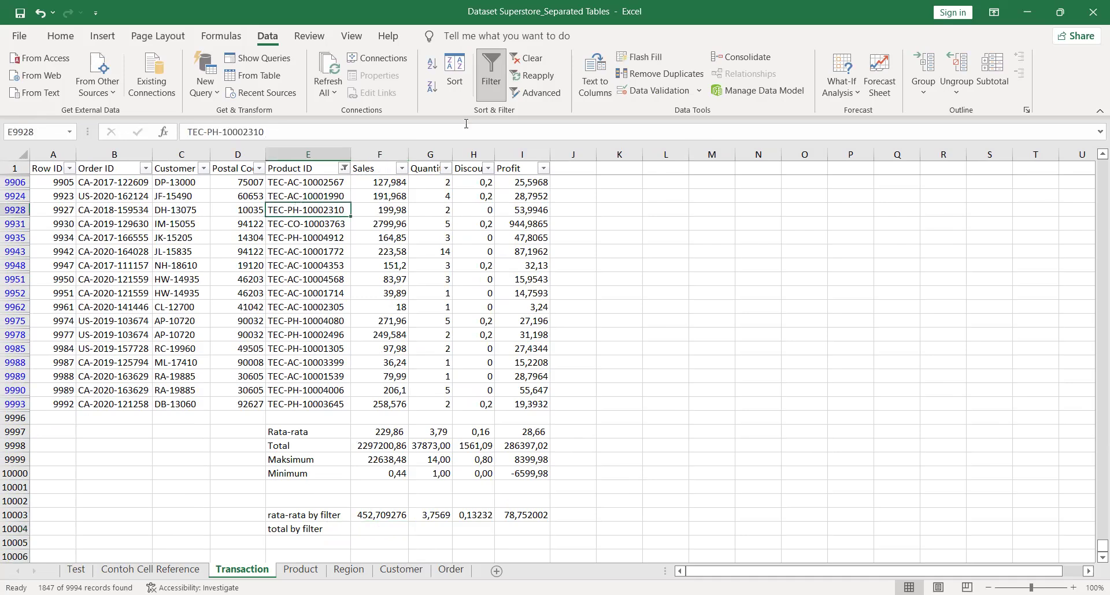
{"action": "left_click", "coordinate": [526, 58]}
{"action": "left_click", "coordinate": [374, 387]}
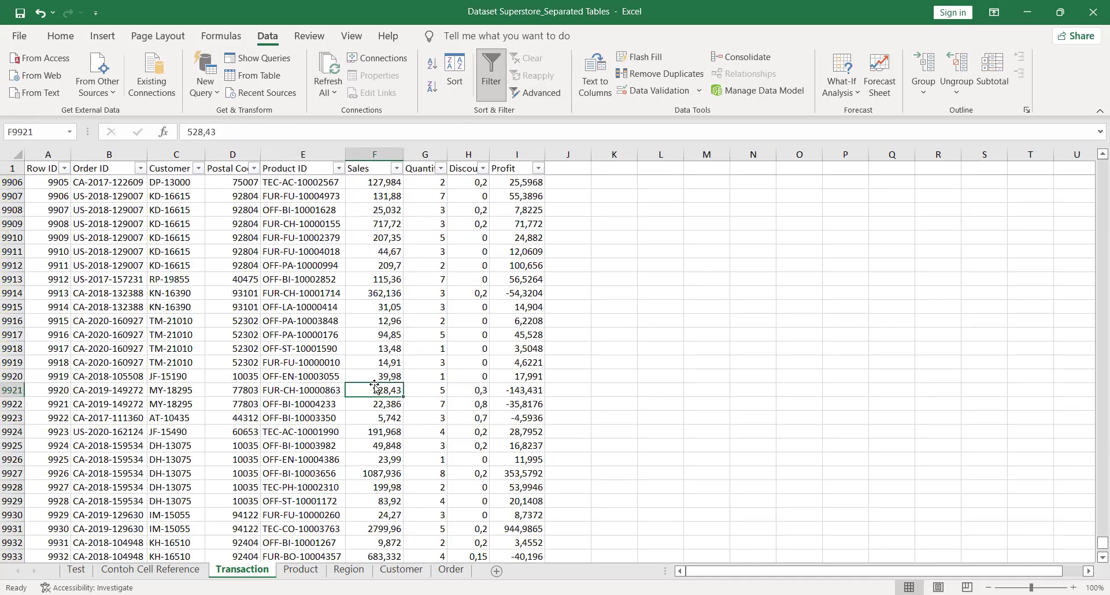
{"action": "key", "text": "ctrl+Down"}
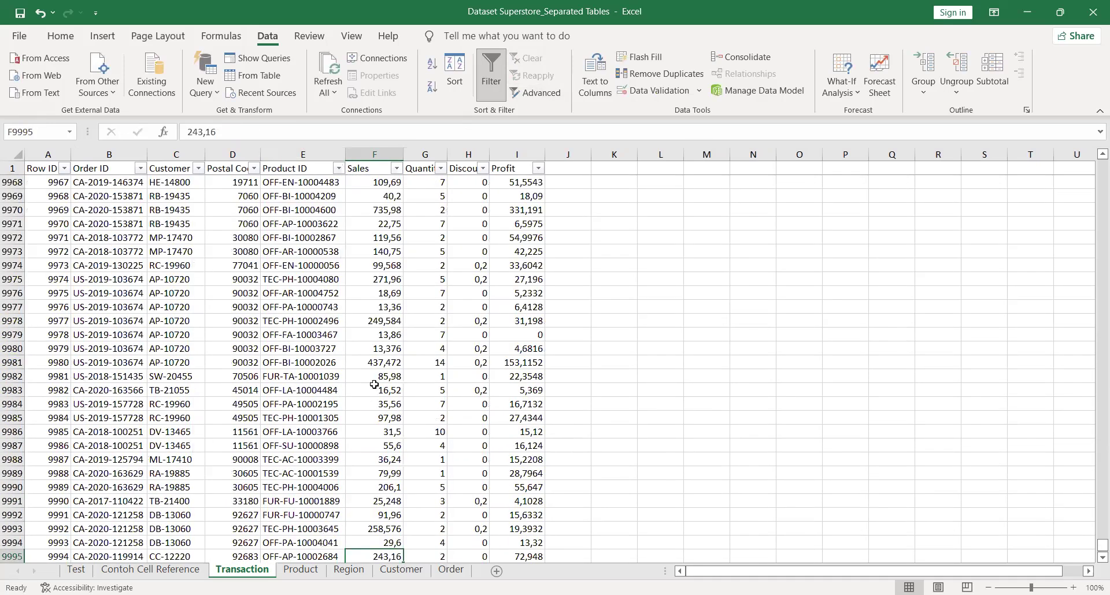
{"action": "scroll", "coordinate": [375, 384], "scroll_direction": "down", "scroll_amount": 5}
Calculate the filter-aware Sales total in F10004 with the formula =SUBTOTAL(9;F2:F9995)
{"action": "left_click", "coordinate": [385, 473]}
{"action": "type", "text": "="}
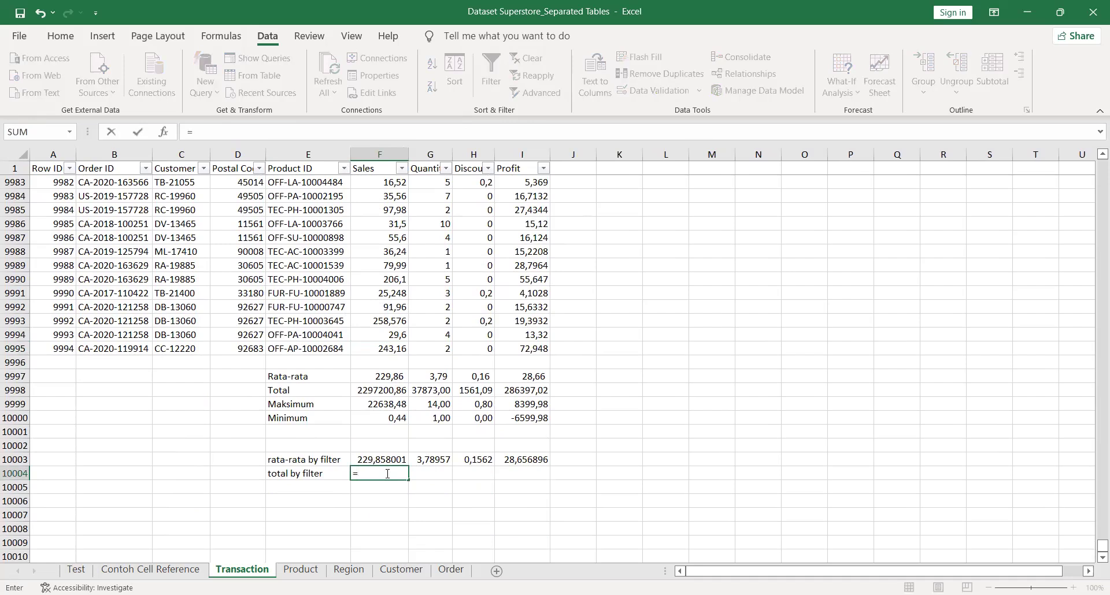
{"action": "type", "text": "subtotal(9;"}
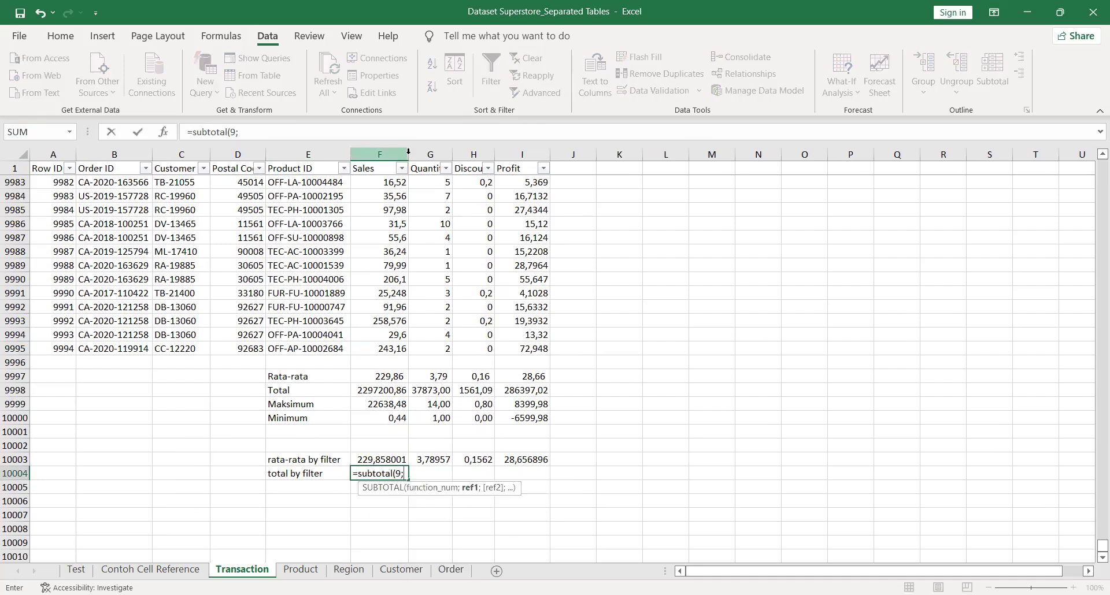
{"action": "left_click", "coordinate": [372, 169]}
{"action": "key", "text": "Down"}
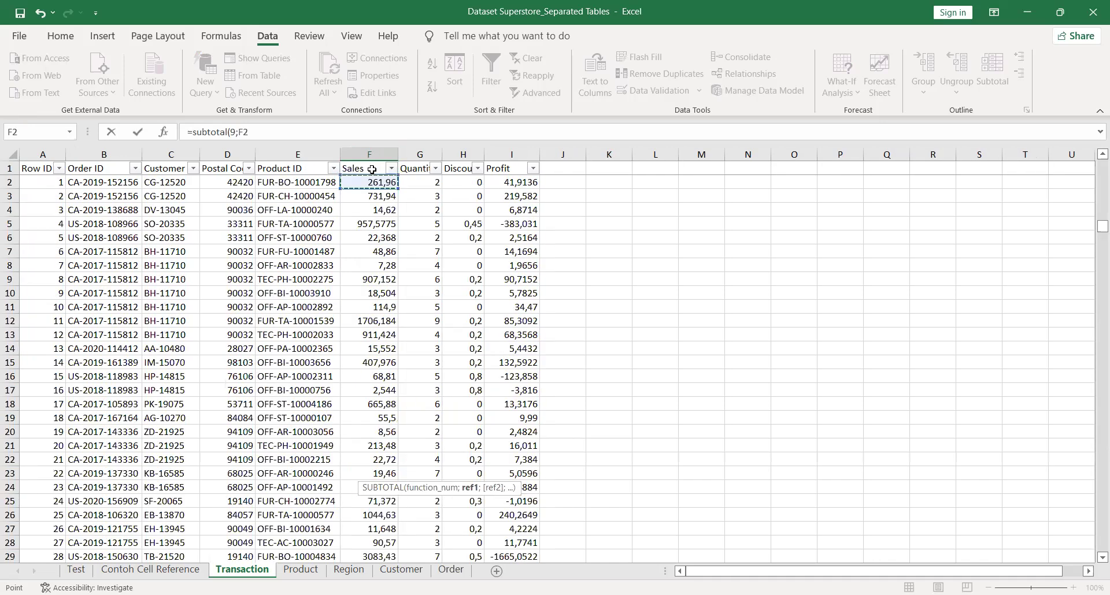
{"action": "key", "text": "ctrl+shift+Down"}
{"action": "key", "text": "Return"}
{"action": "key", "text": "Return"}
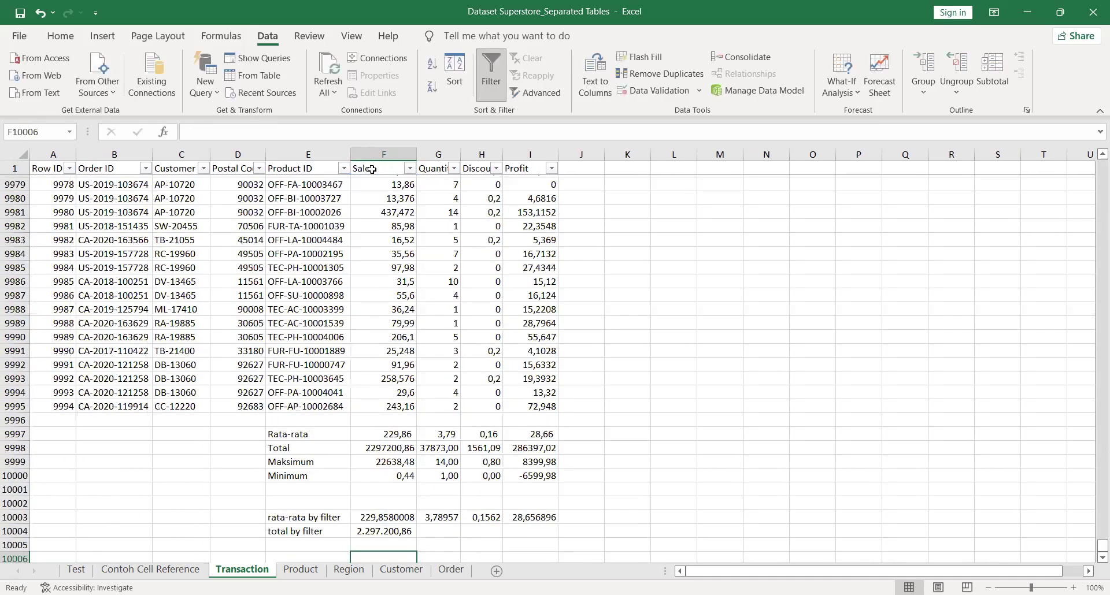
{"action": "key", "text": "Up"}
{"action": "key", "text": "Up"}
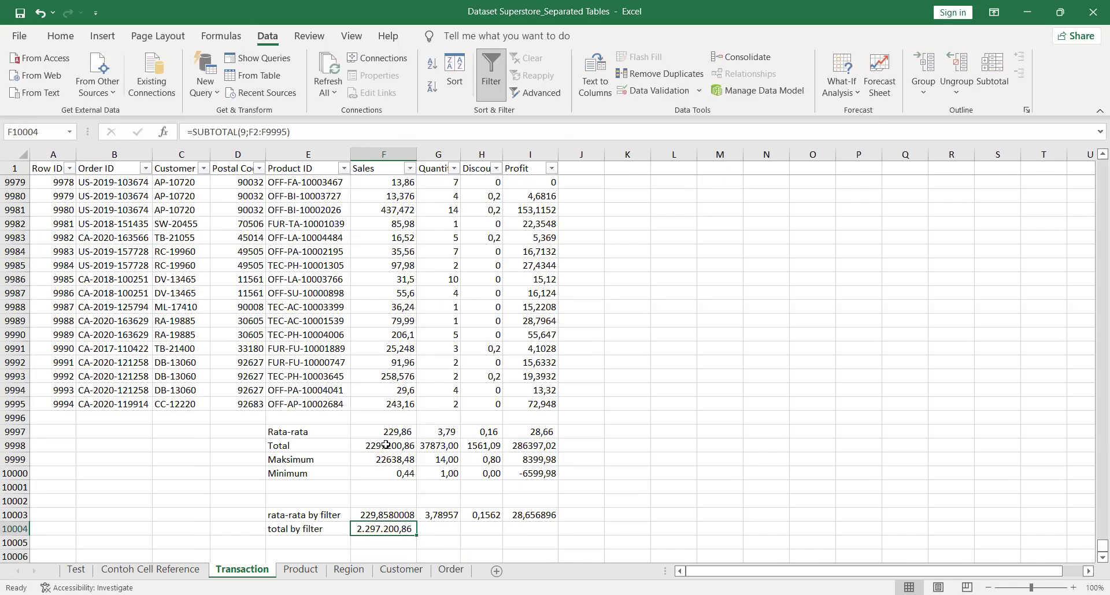
Apply comma-style number formatting to the summary ranges F9997:I10000 and F10003:I10004
{"action": "left_click_drag", "start_coordinate": [374, 432], "coordinate": [520, 474]}
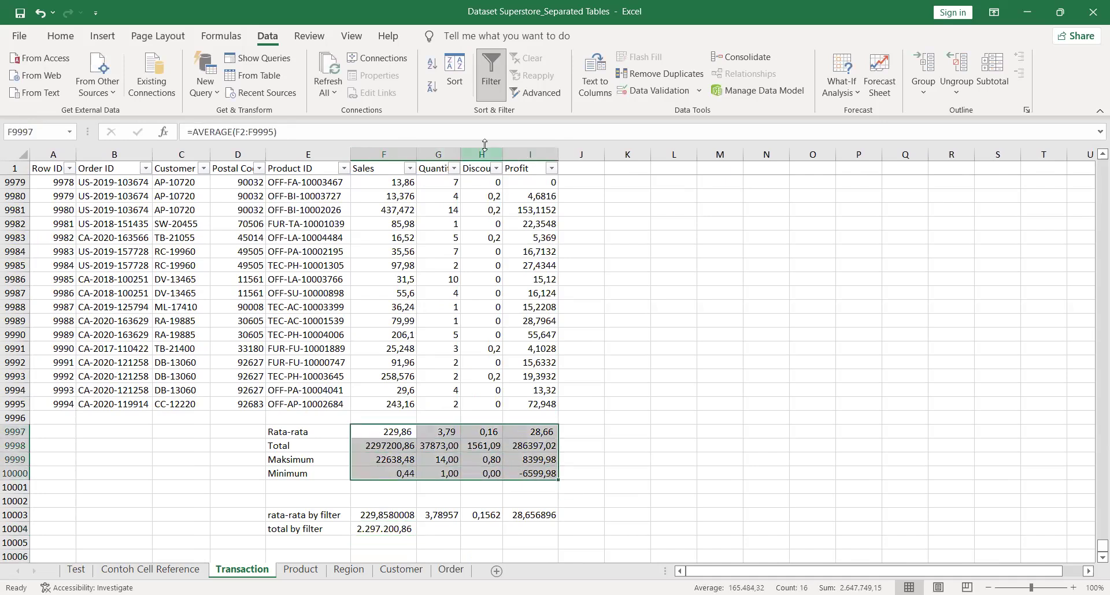
{"action": "left_click", "coordinate": [61, 36]}
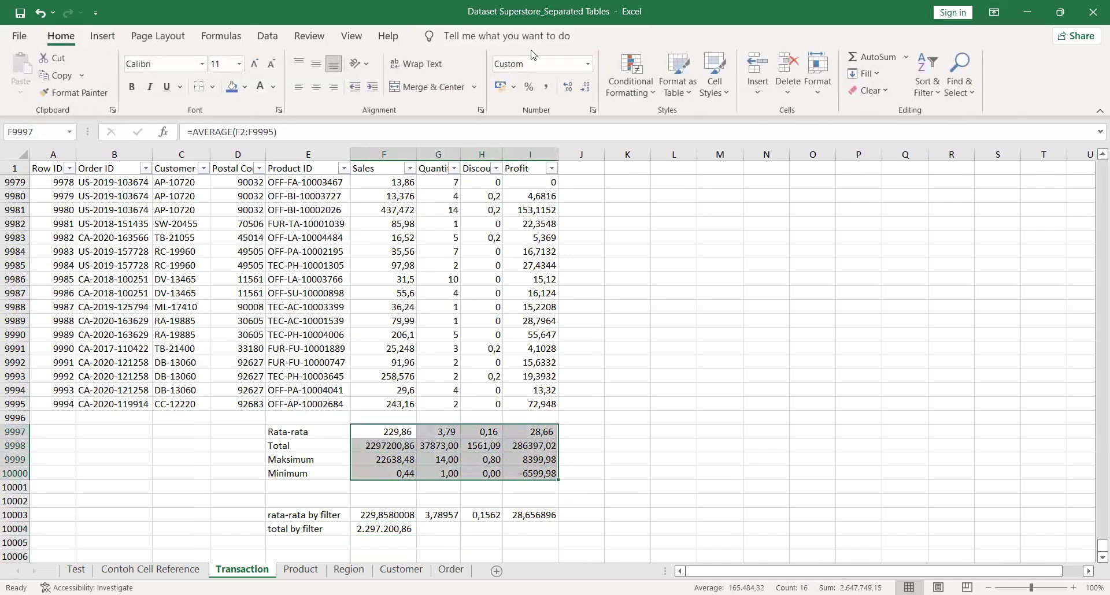
{"action": "left_click", "coordinate": [547, 88]}
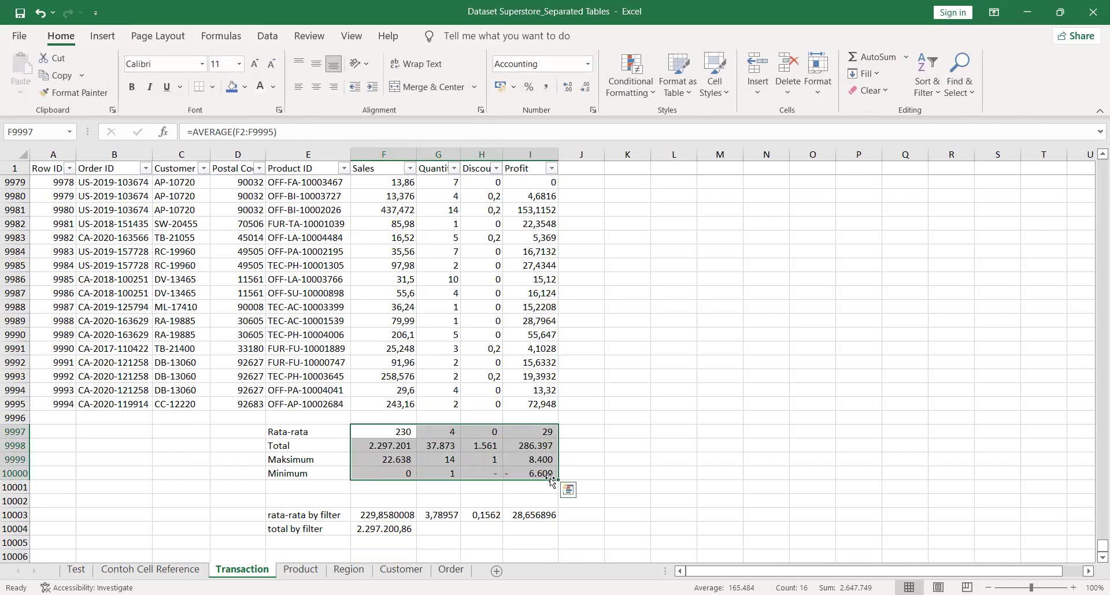
{"action": "left_click_drag", "start_coordinate": [385, 515], "coordinate": [506, 529]}
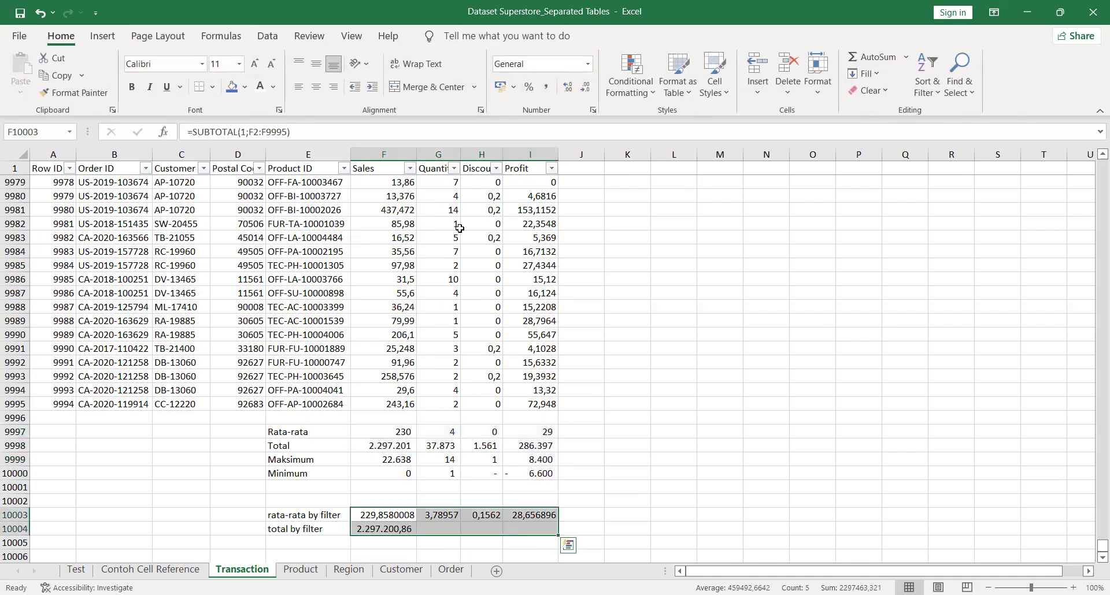
{"action": "left_click", "coordinate": [547, 87]}
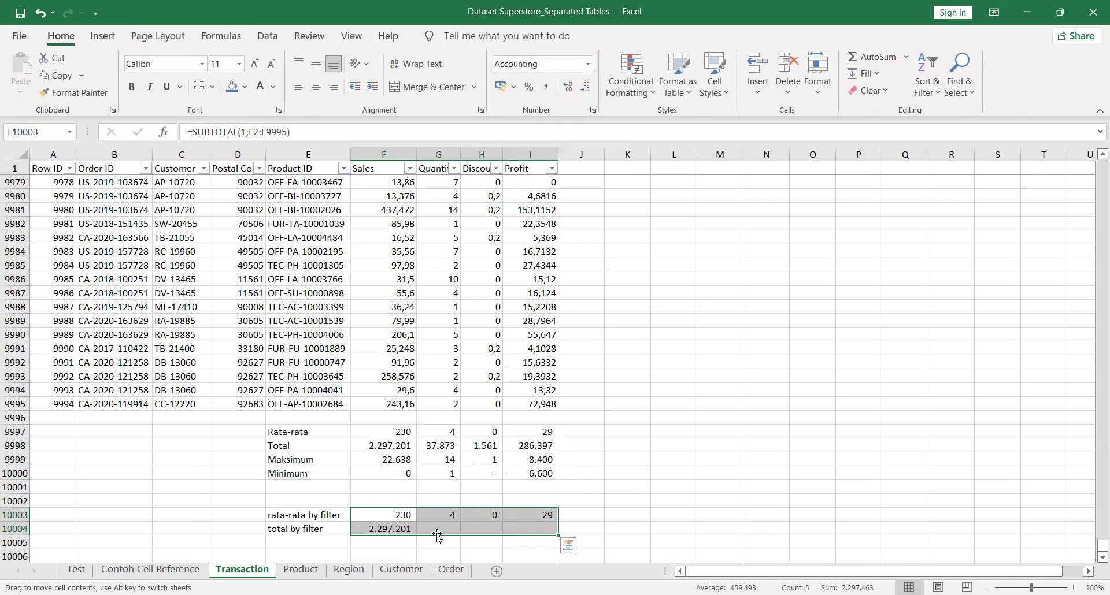
Compare the Sales totals in F10004 and F9998, and copy the SUBTOTAL total from F10004 to G10004:I10004
{"action": "left_click", "coordinate": [386, 527]}
{"action": "left_click", "coordinate": [386, 447]}
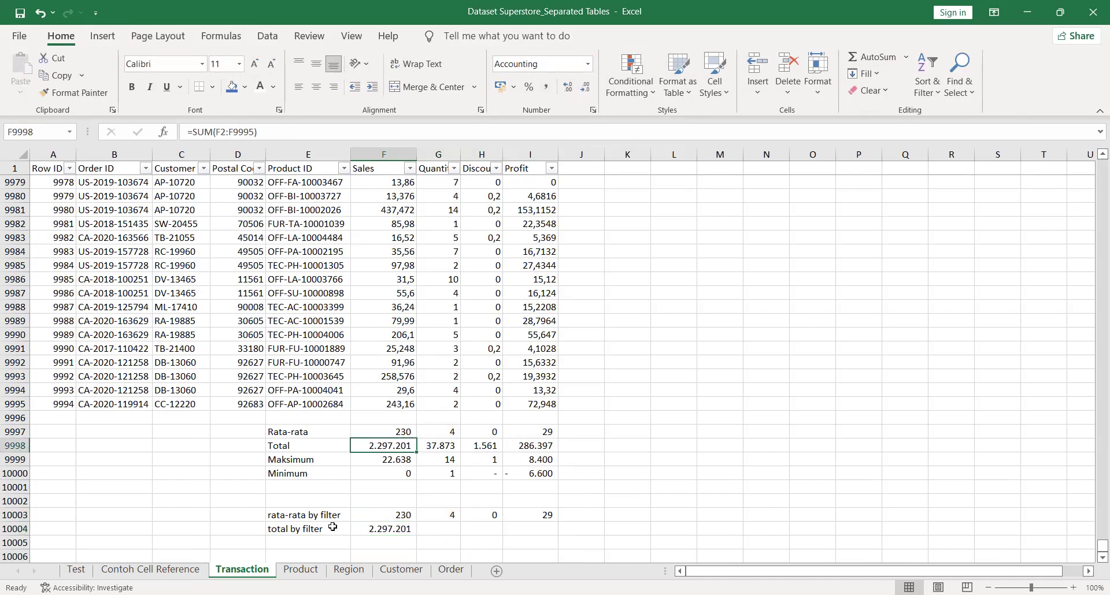
{"action": "left_click", "coordinate": [378, 529]}
{"action": "key", "text": "ctrl+c"}
{"action": "key", "text": "Right"}
{"action": "key", "text": "shift+Right"}
{"action": "key", "text": "shift+Right"}
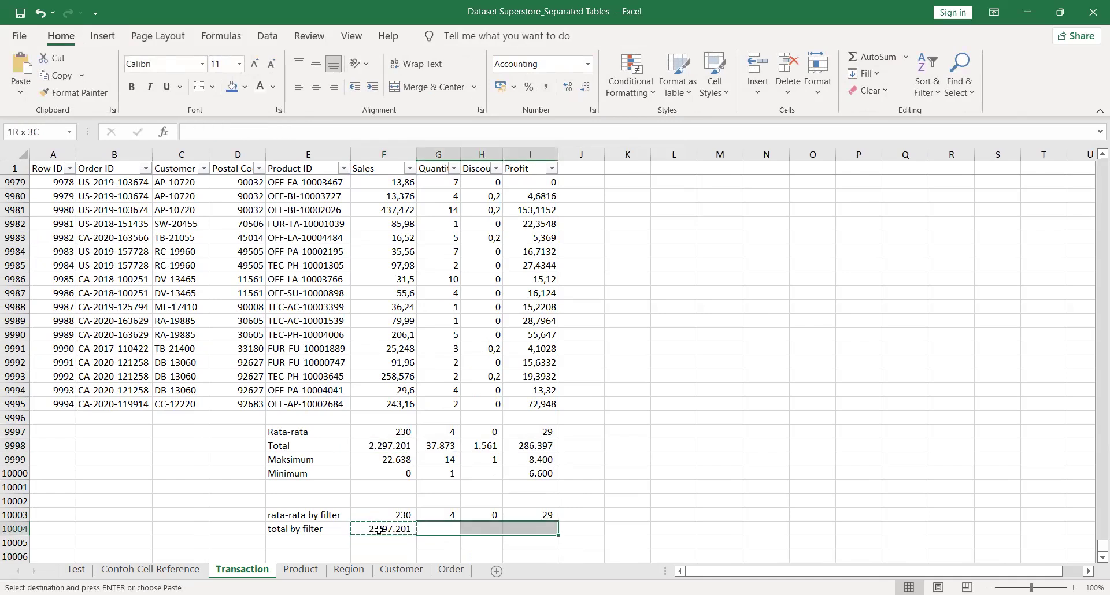
{"action": "key", "text": "Return"}
{"action": "left_click", "coordinate": [576, 512]}
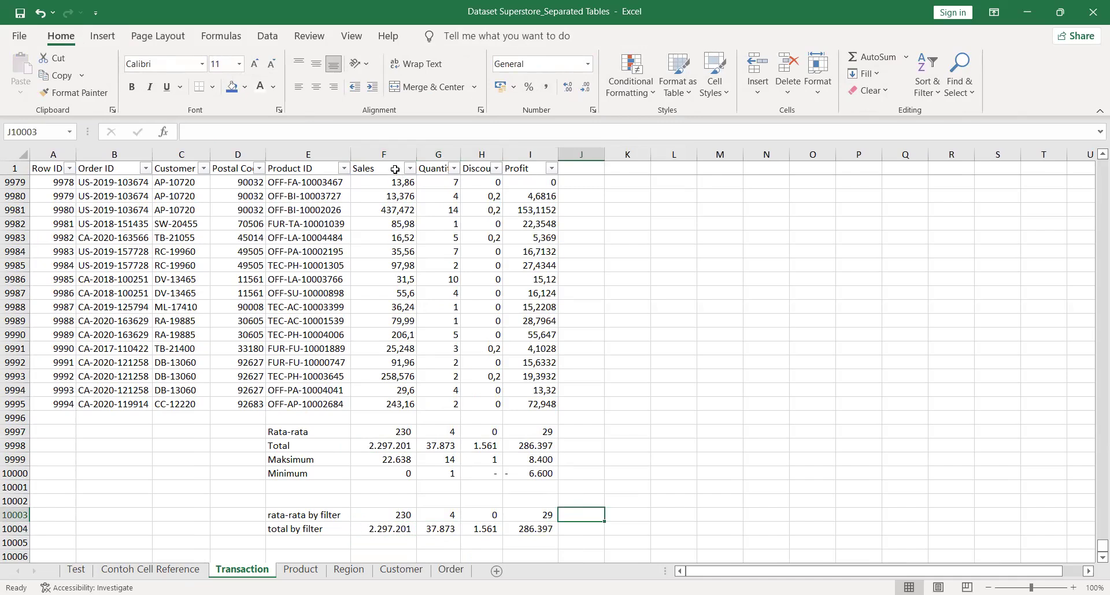
Filter the Product ID column by the search text "fur" and compare the filter-aware averages and totals with the overall summary rows
{"action": "left_click", "coordinate": [343, 168]}
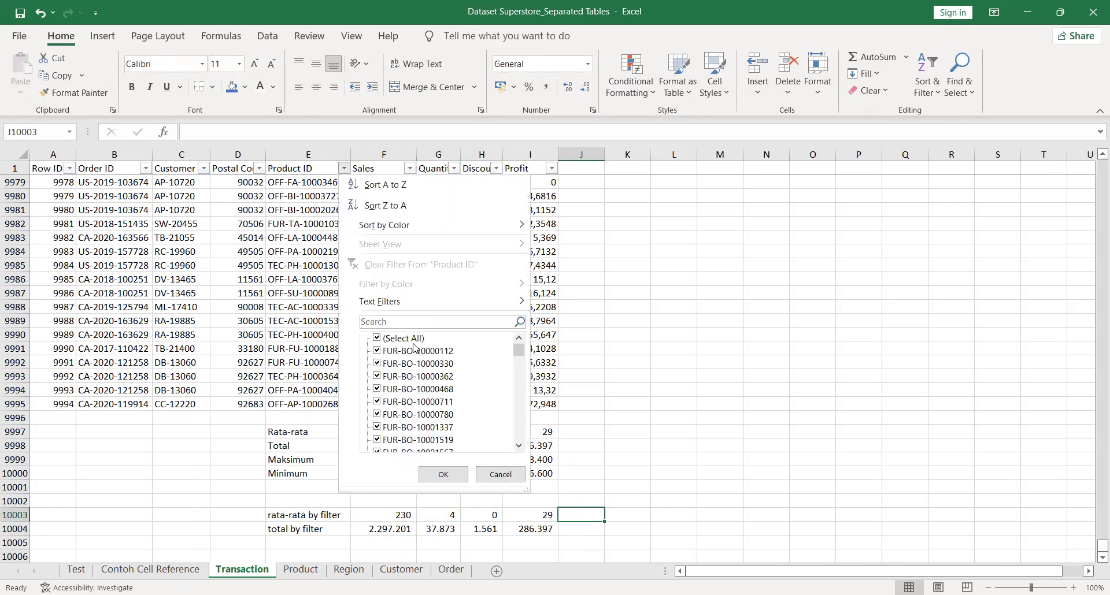
{"action": "left_click", "coordinate": [404, 339]}
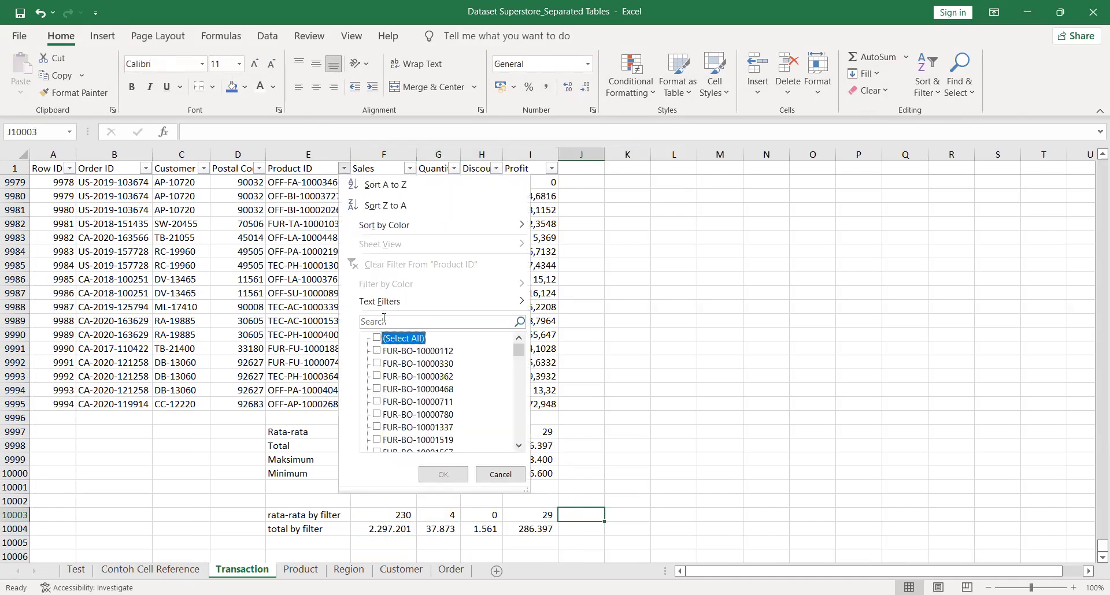
{"action": "left_click", "coordinate": [404, 321]}
{"action": "type", "text": "fur"}
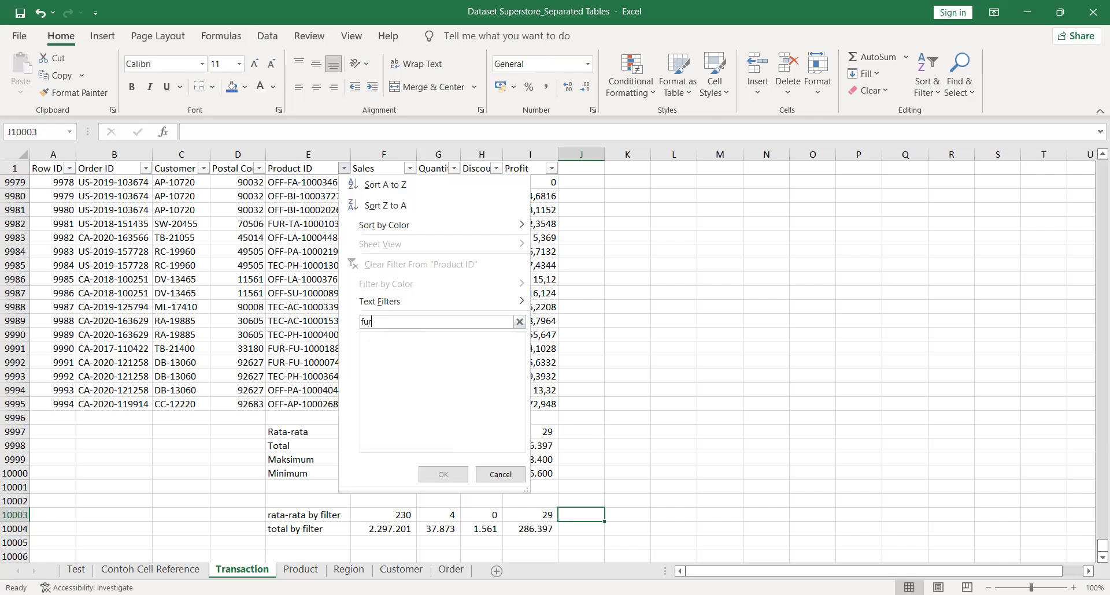
{"action": "key", "text": "Return"}
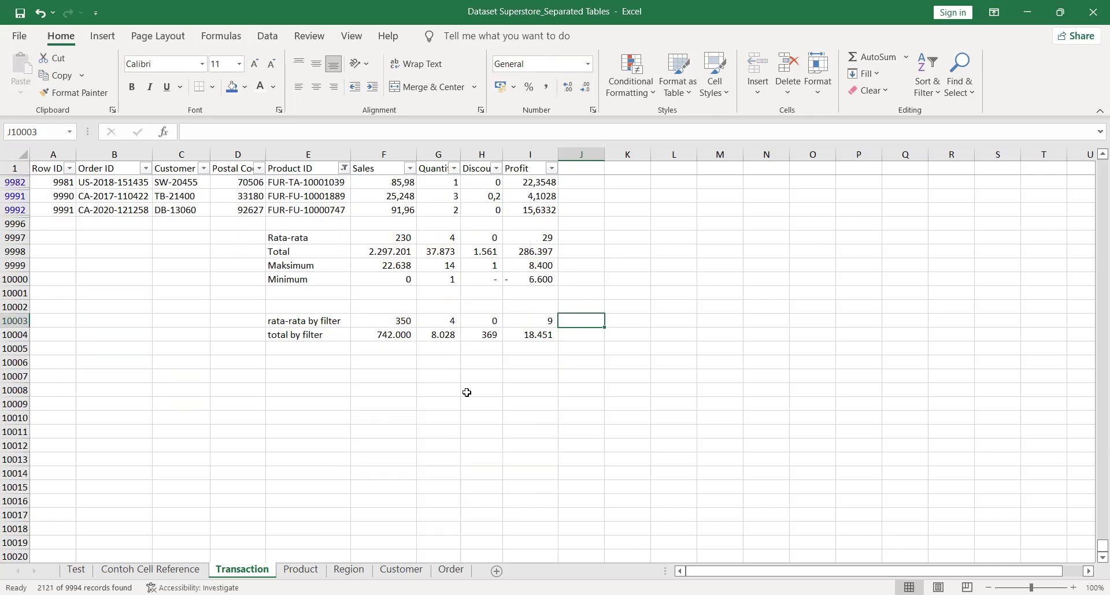
{"action": "scroll", "coordinate": [467, 393], "scroll_direction": "up", "scroll_amount": 2}
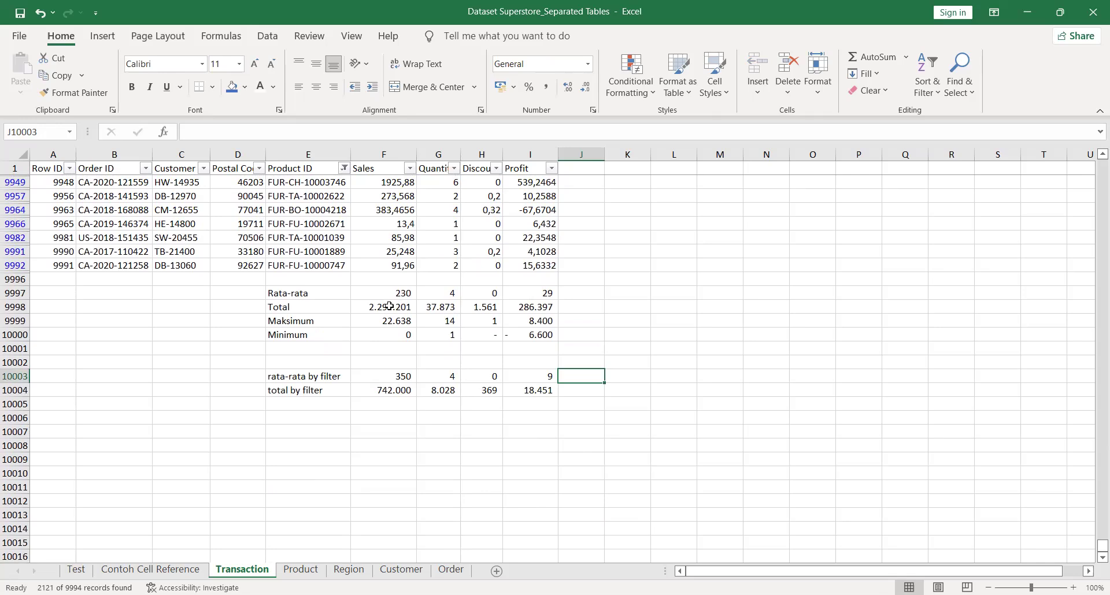
{"action": "left_click", "coordinate": [340, 375]}
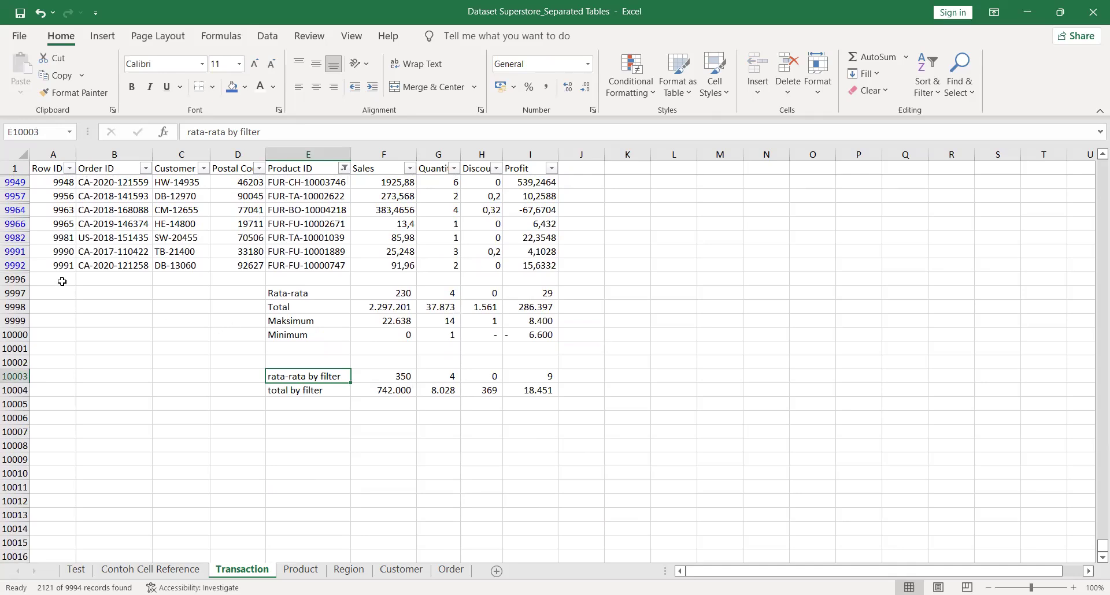
Clear the Product ID filter to show all Transaction rows again
{"action": "left_click", "coordinate": [311, 180]}
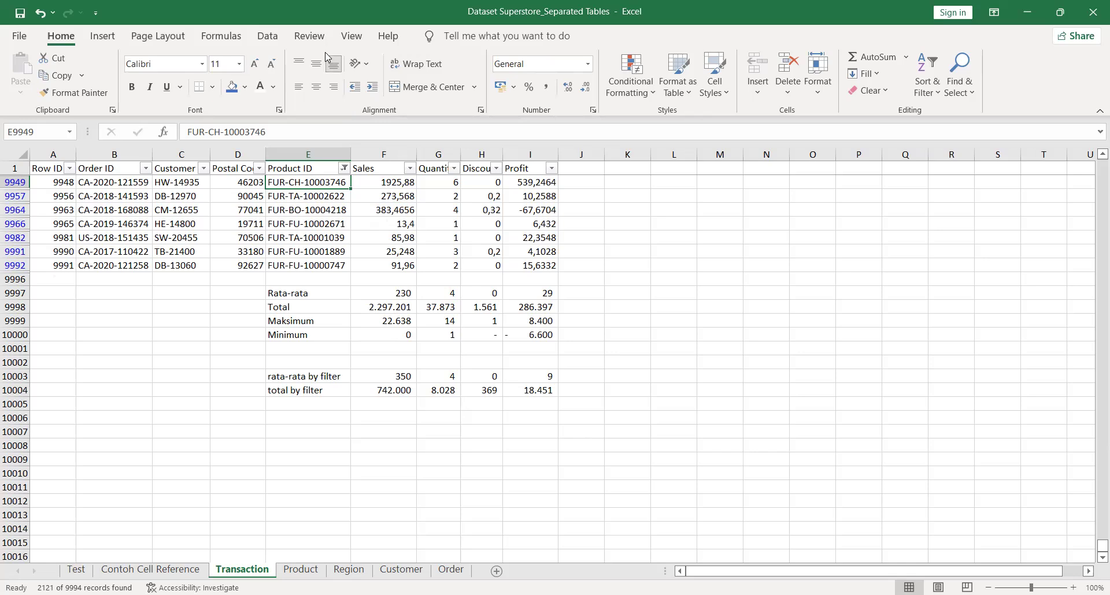
{"action": "left_click", "coordinate": [268, 35]}
{"action": "left_click", "coordinate": [522, 57]}
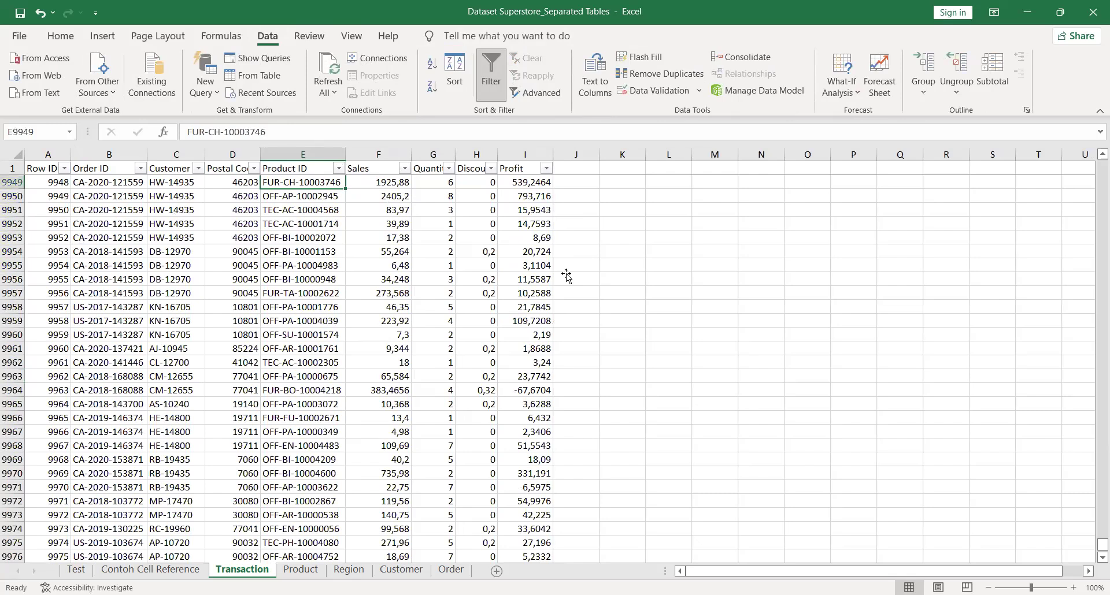
{"action": "left_click", "coordinate": [566, 277]}
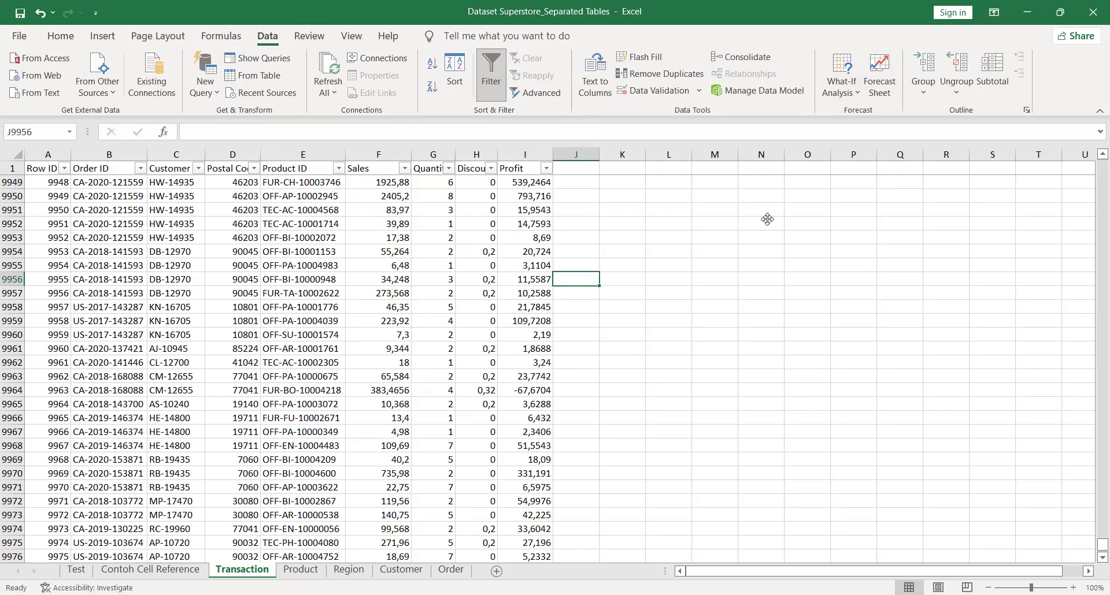
{"action": "key", "text": "alt+Tab"}
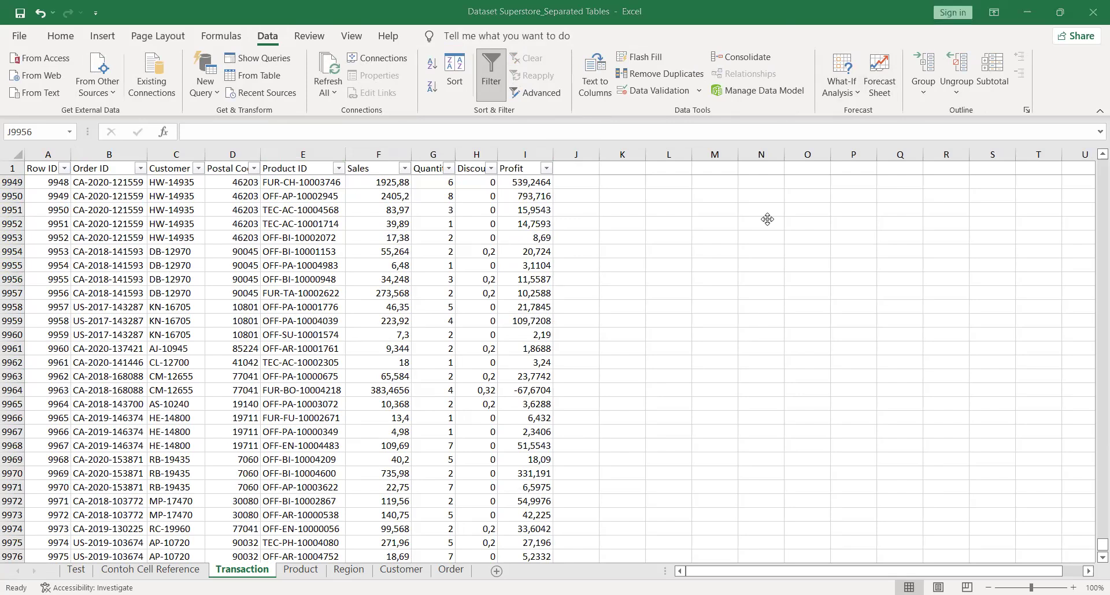